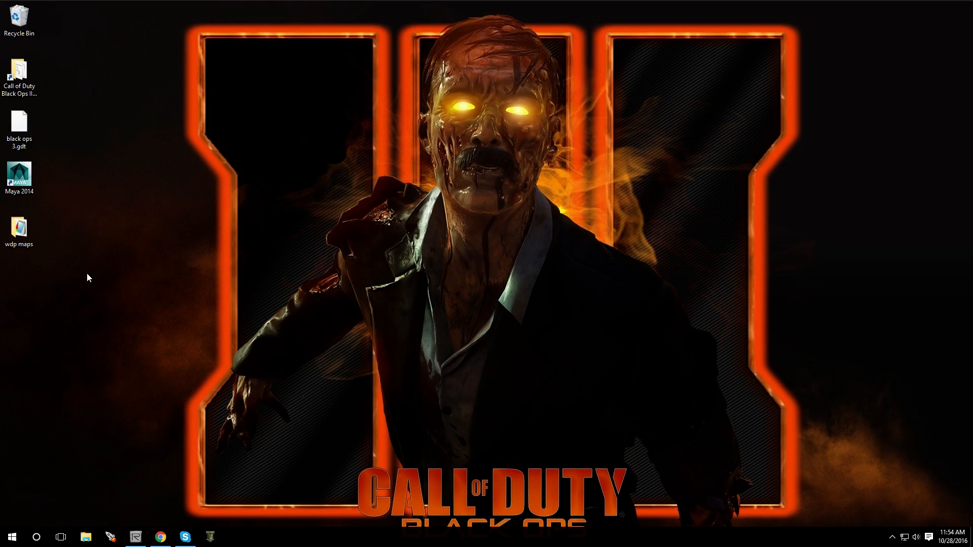
# Switch to the Radiant level editor and bring the wall lamp above the boarded window into view.
pyautogui.click(135, 536)
pyautogui.press('w')
pyautogui.moveTo(604, 337); pyautogui.dragTo(634, 297, button='right')
pyautogui.press('w')
pyautogui.press('w')
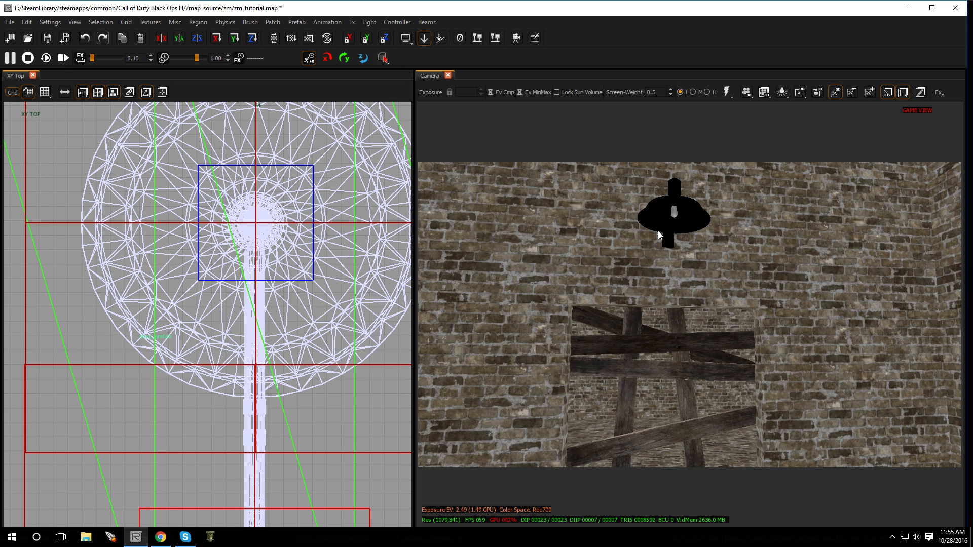
# Open the model browser and examine the light models alongside the lamp on the brick wall.
pyautogui.press('m')
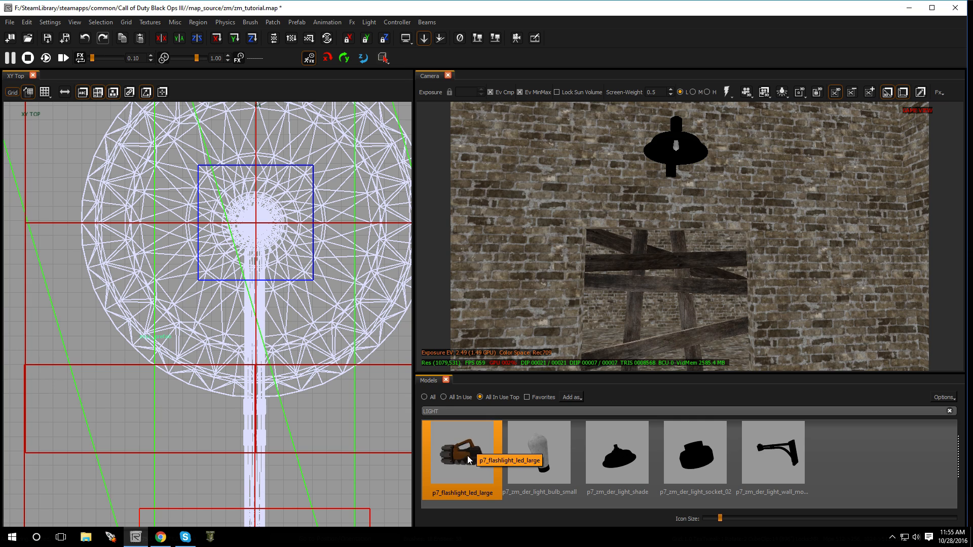
pyautogui.keyDown('ctrl'); pyautogui.click(547, 449); pyautogui.keyUp('ctrl')
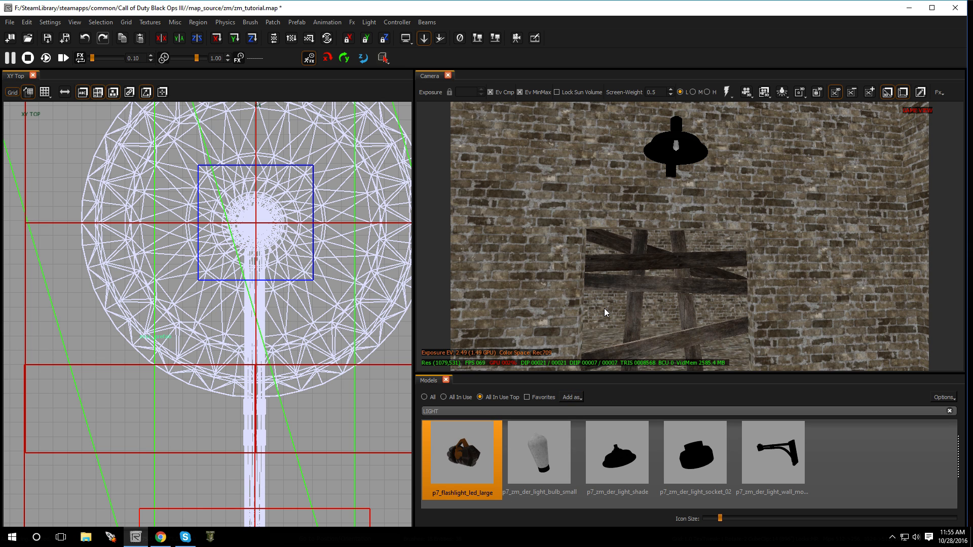
pyautogui.moveTo(604, 308); pyautogui.dragTo(602, 231, button='right')
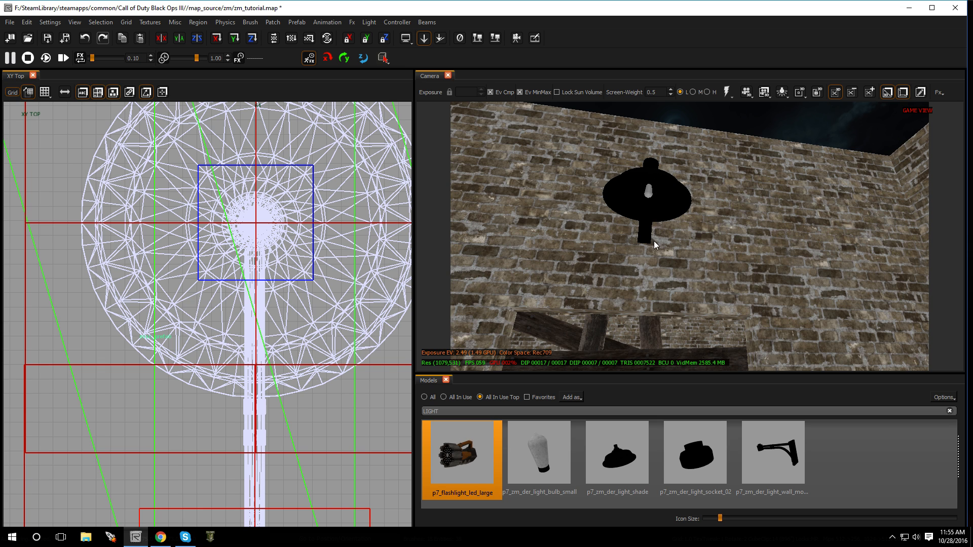
pyautogui.moveTo(657, 266)
pyautogui.mouseDown(button='right')
pyautogui.moveTo(655, 223)
pyautogui.moveTo(659, 272)
pyautogui.mouseUp(button='right')
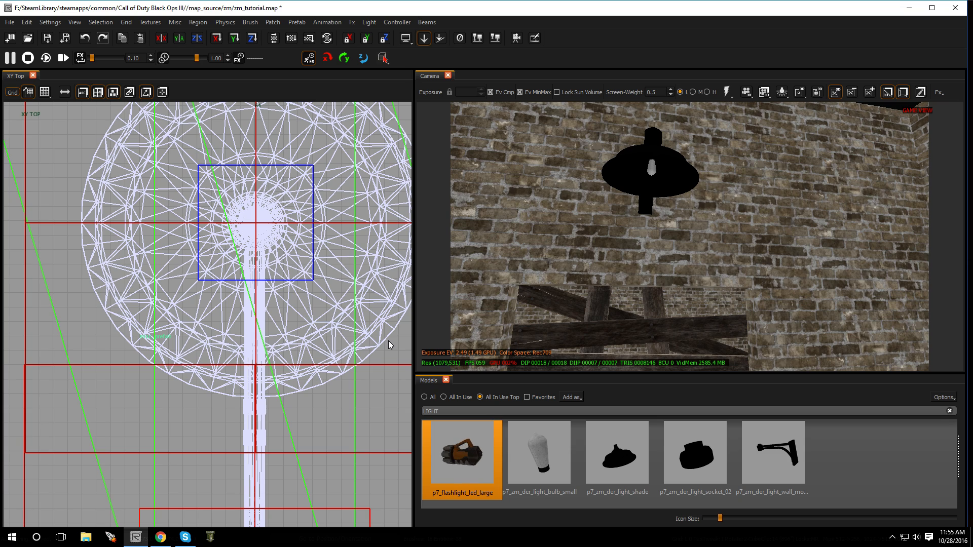
# Show the entity browser and enlarge it to display the list of light entities.
pyautogui.press('b')
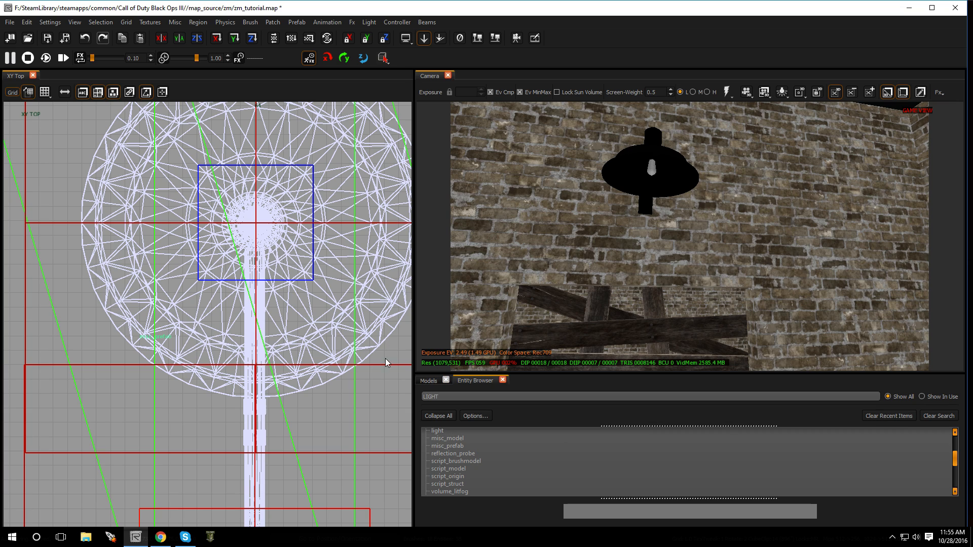
pyautogui.scroll(-1, 515, 437)
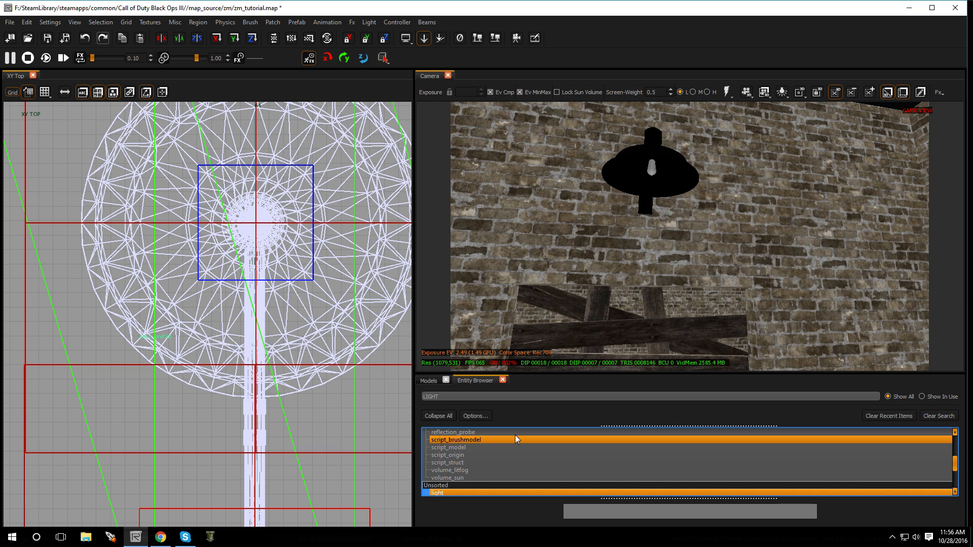
pyautogui.moveTo(551, 371); pyautogui.dragTo(550, 236)
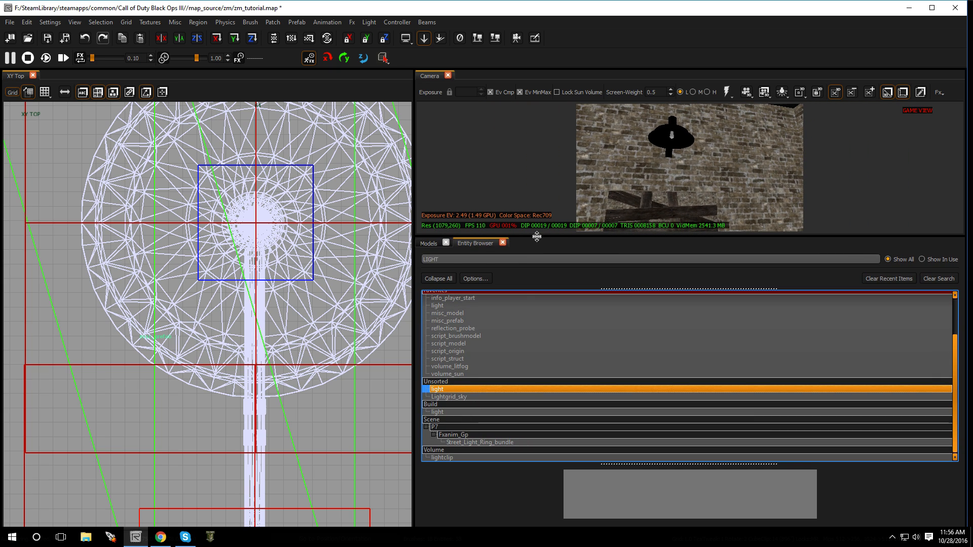
pyautogui.scroll(2, 448, 367)
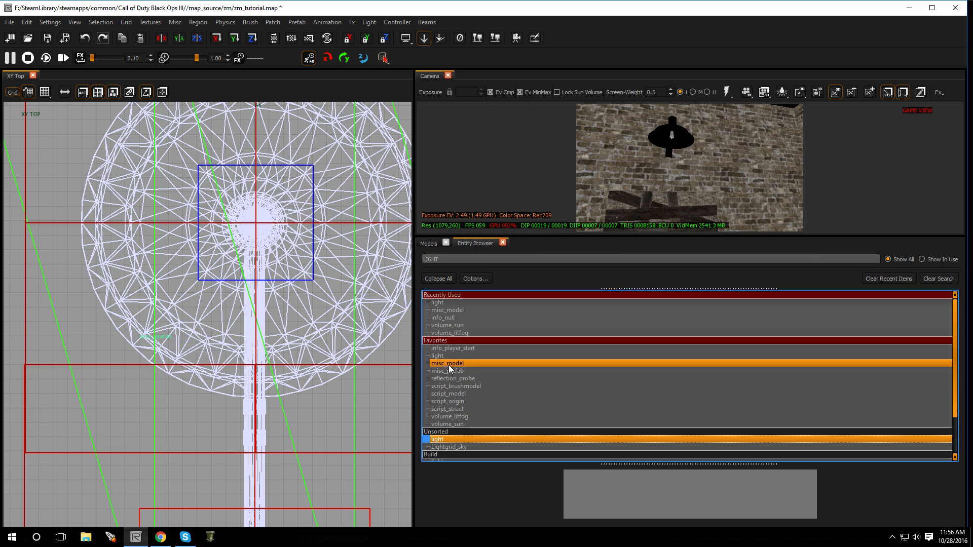
# Collapse the entity browser categories except Unsorted and select its light entity.
pyautogui.doubleClick(438, 342)
pyautogui.doubleClick(431, 296)
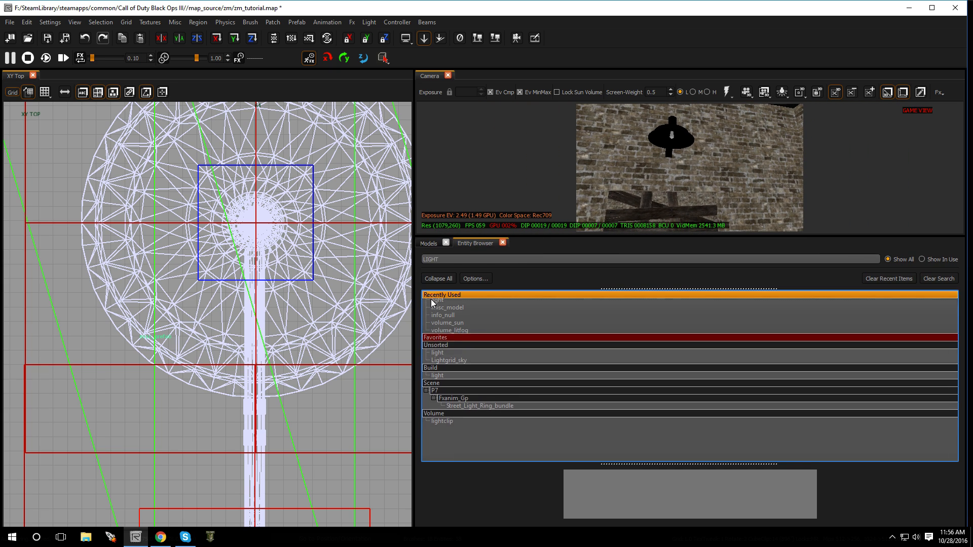
pyautogui.doubleClick(434, 333)
pyautogui.doubleClick(434, 340)
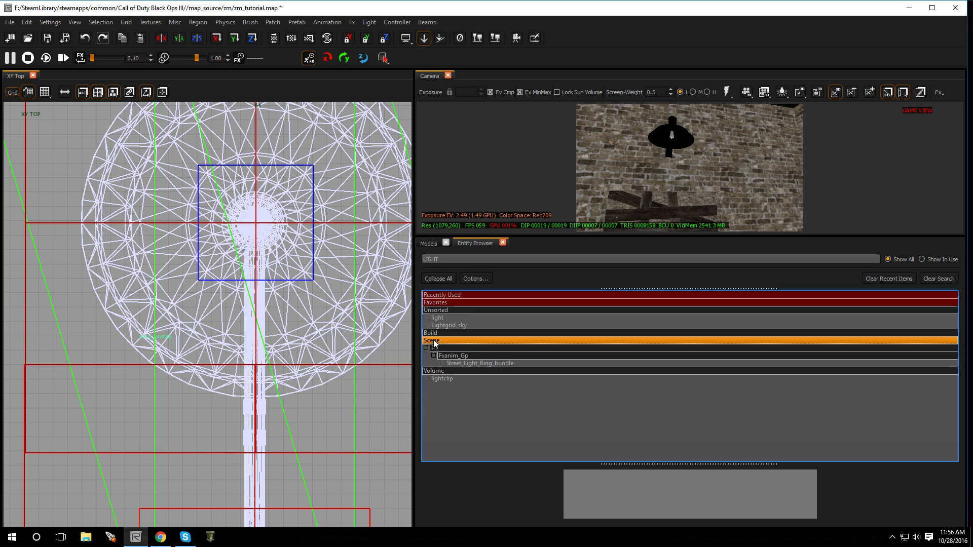
pyautogui.doubleClick(434, 349)
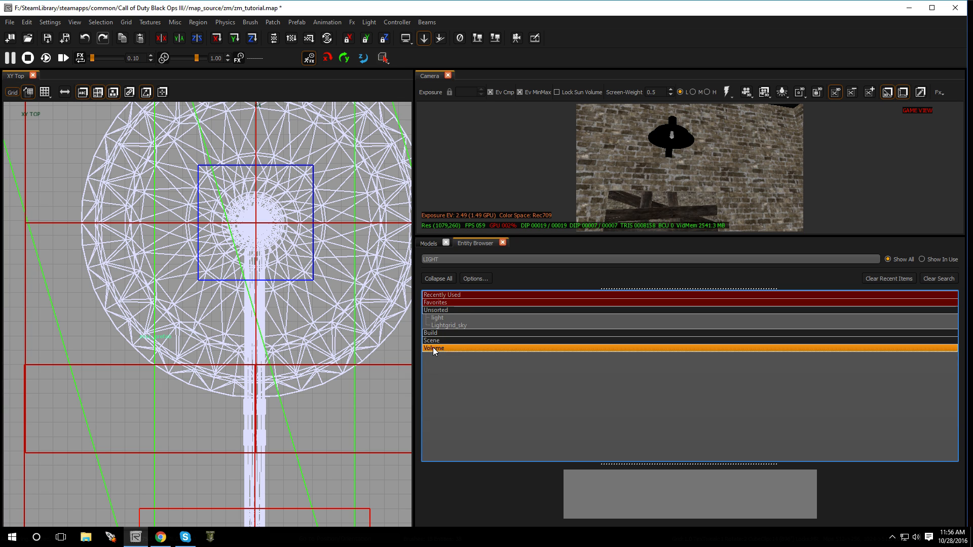
pyautogui.doubleClick(437, 311)
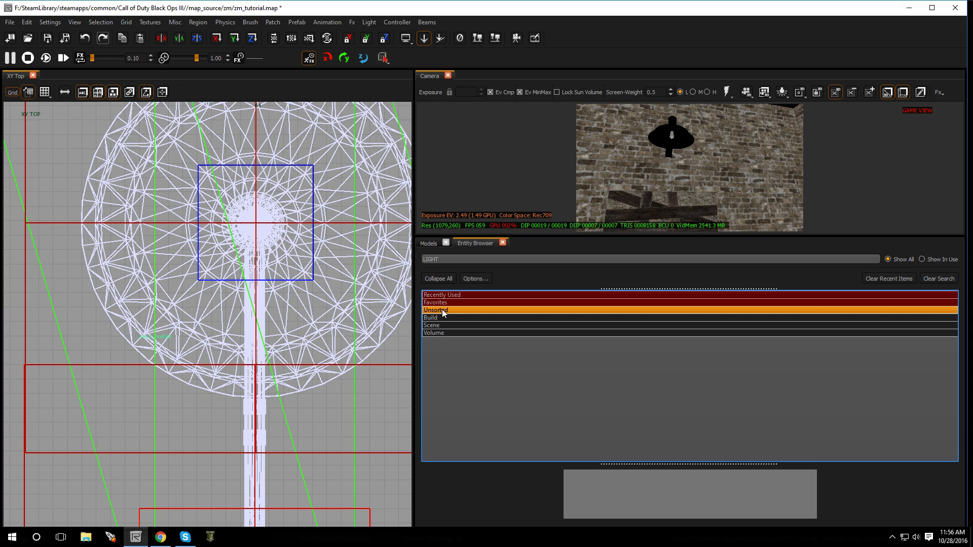
pyautogui.doubleClick(443, 311)
pyautogui.click(440, 319)
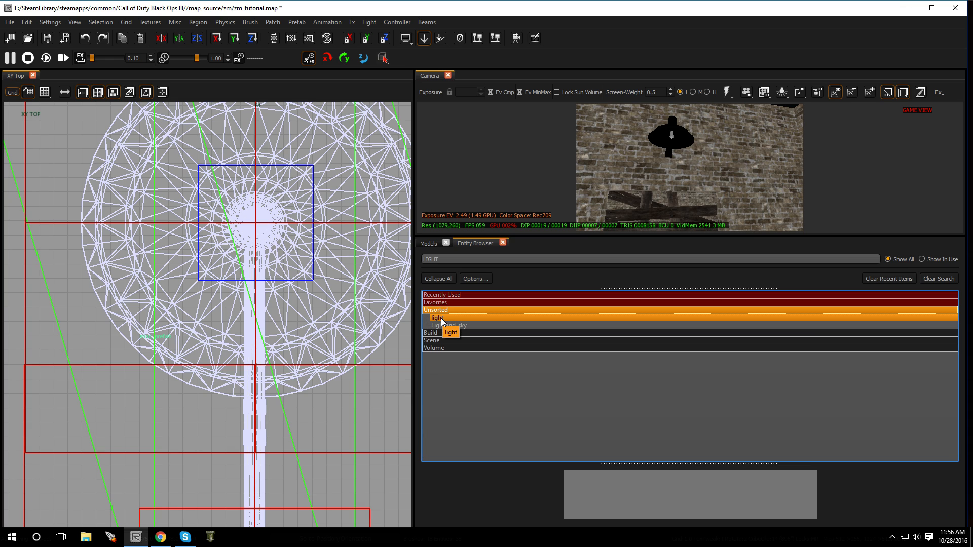
# Remove the light entity from the favorites and check the entity creation list in the top view.
pyautogui.rightClick(441, 319)
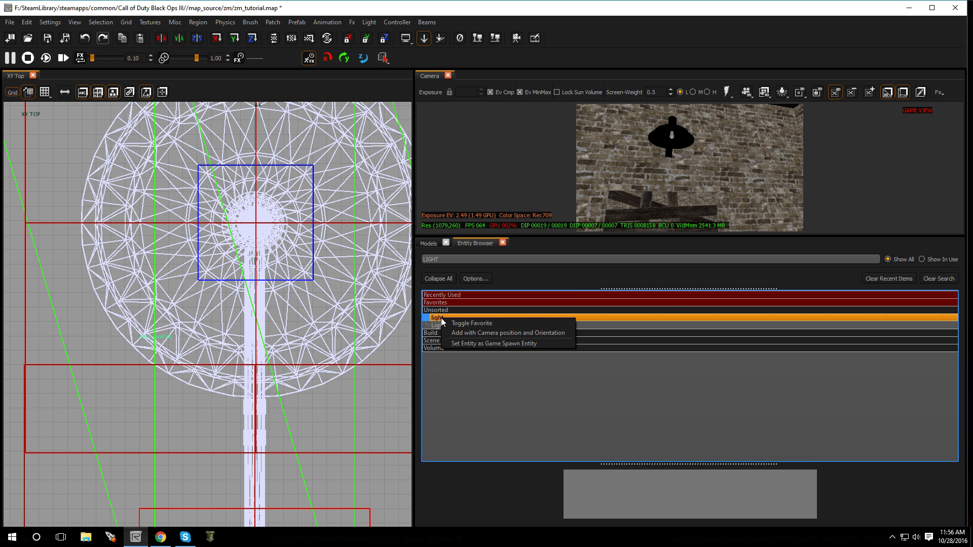
pyautogui.click(468, 323)
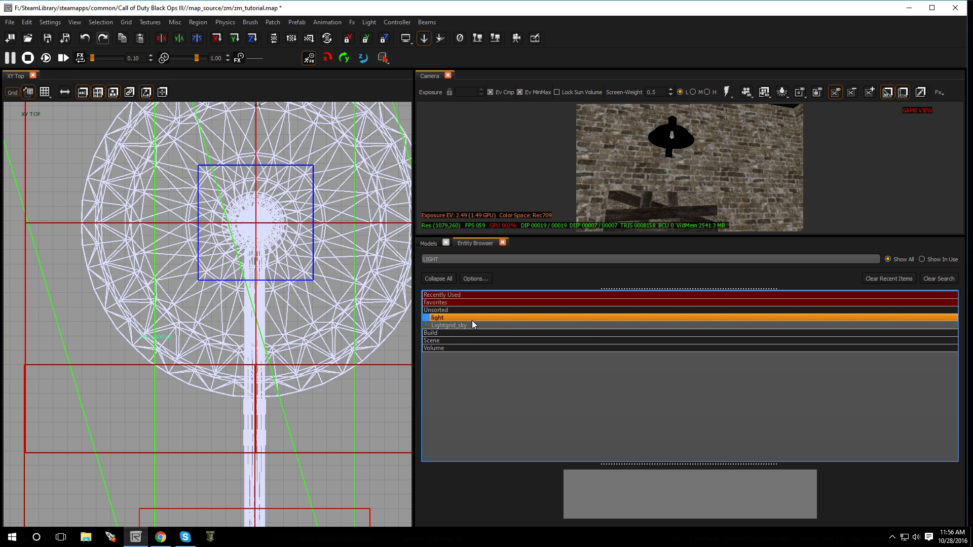
pyautogui.rightClick(380, 389)
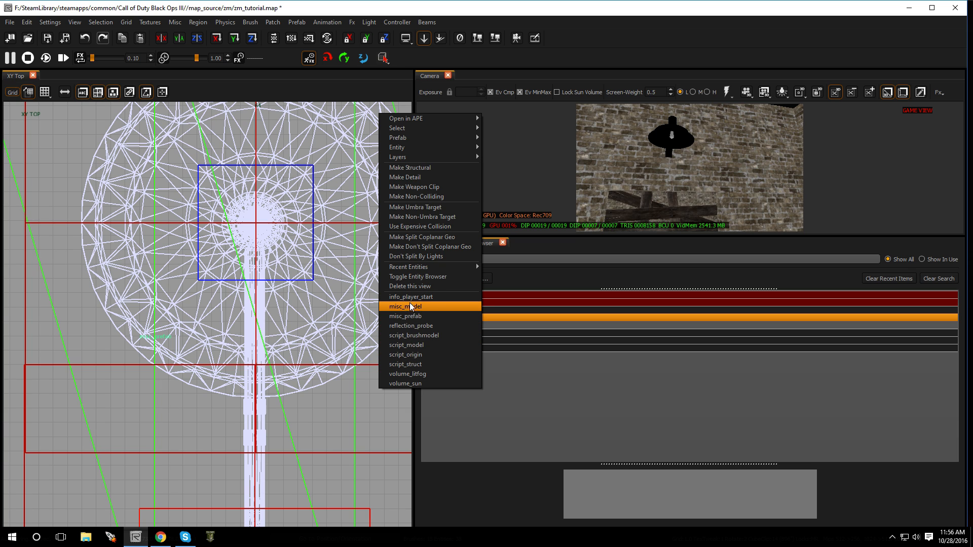
pyautogui.click(394, 389)
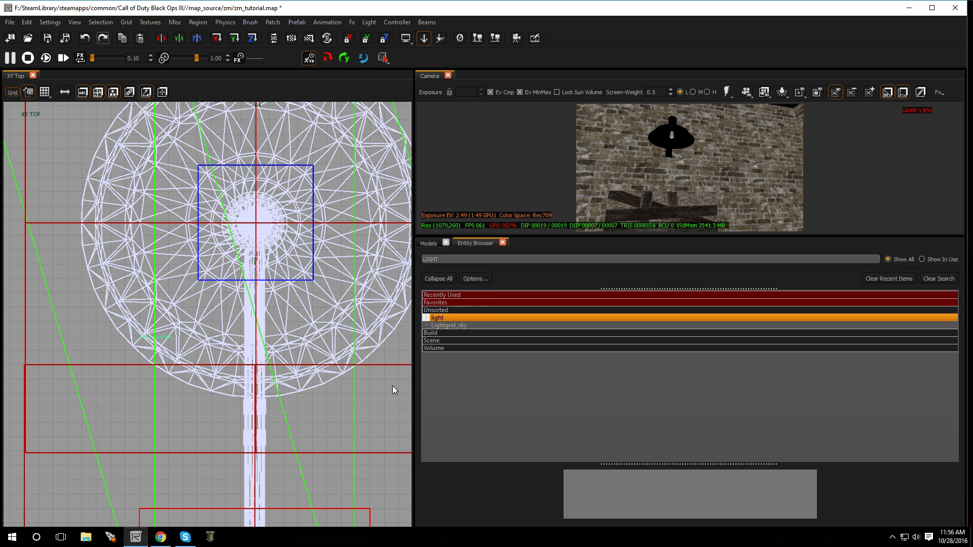
# Add the light entity to the favorites and check that the entity creation list offers it.
pyautogui.rightClick(446, 315)
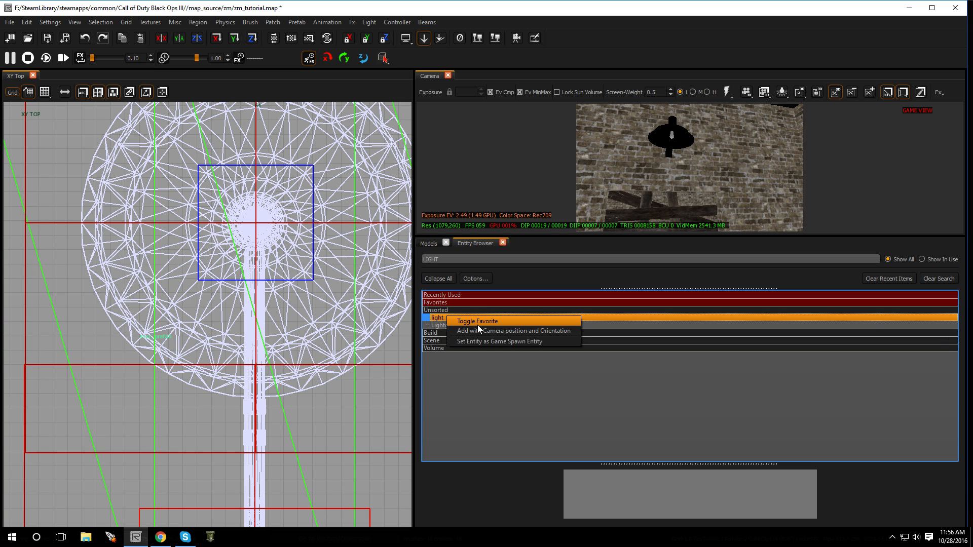
pyautogui.click(478, 324)
pyautogui.rightClick(370, 380)
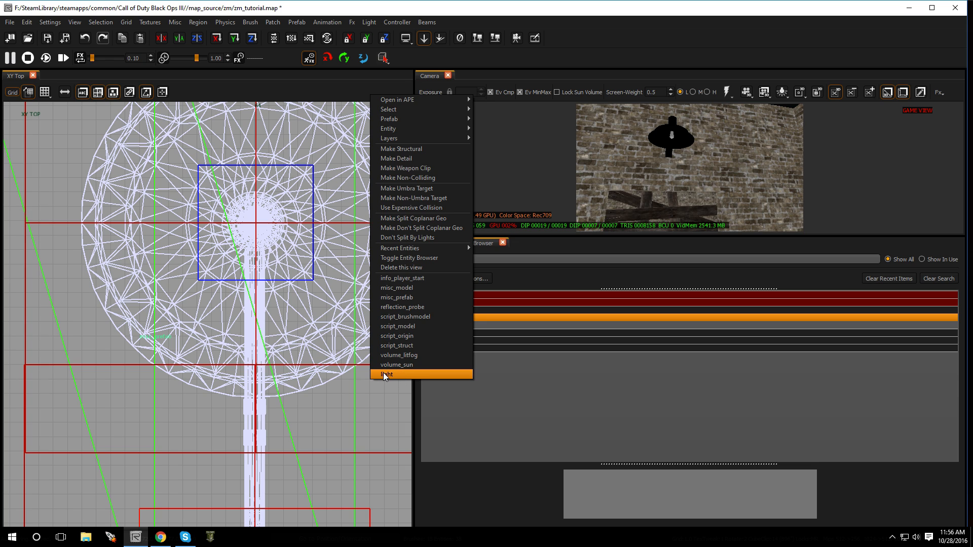
# Create a light entity at the lamp above the red sign and centre it on the lamp in the top view.
pyautogui.click(674, 157)
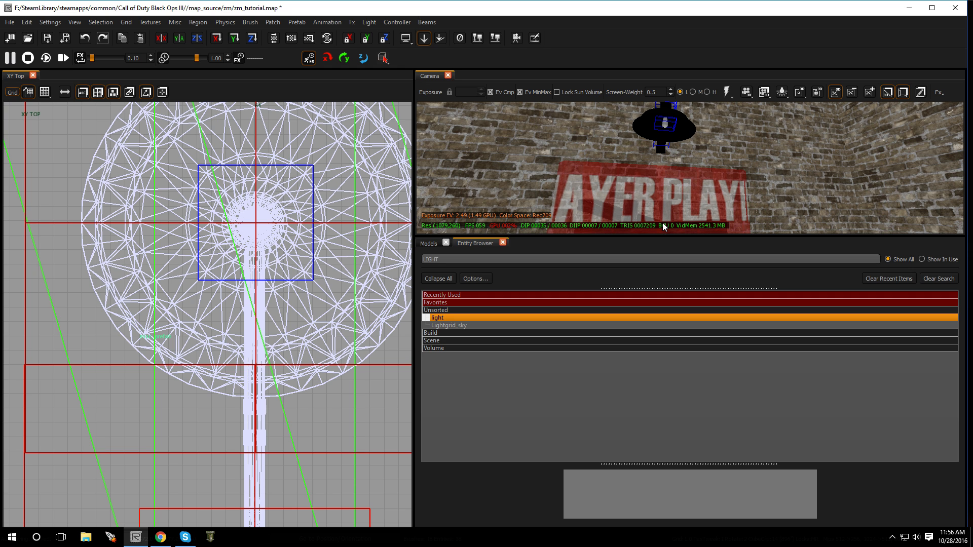
pyautogui.moveTo(661, 235); pyautogui.dragTo(659, 404)
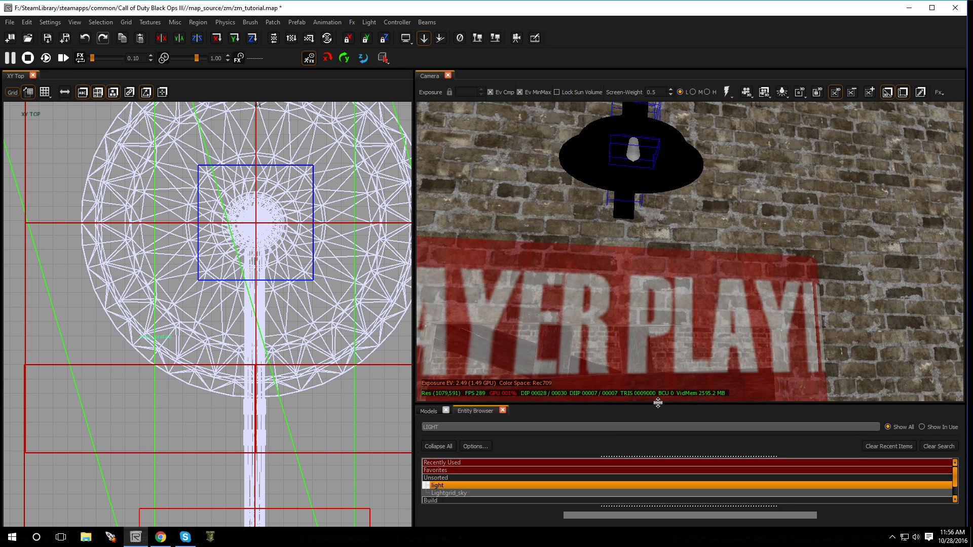
pyautogui.rightClick(630, 171)
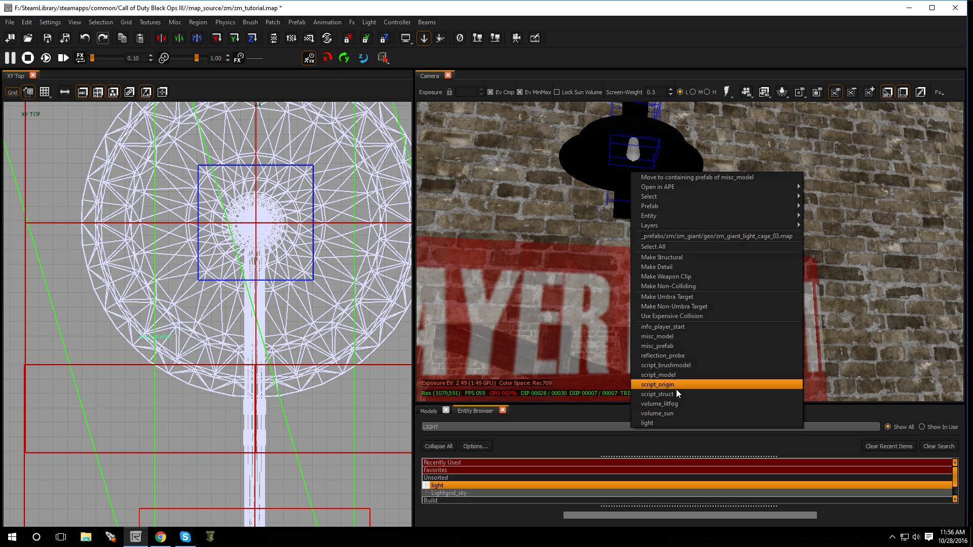
pyautogui.click(674, 423)
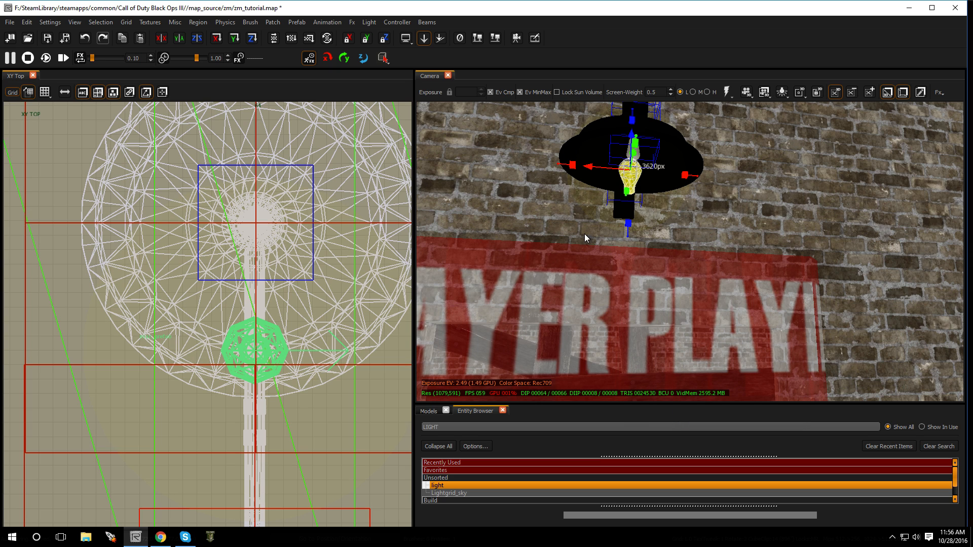
pyautogui.moveTo(252, 345); pyautogui.dragTo(256, 235)
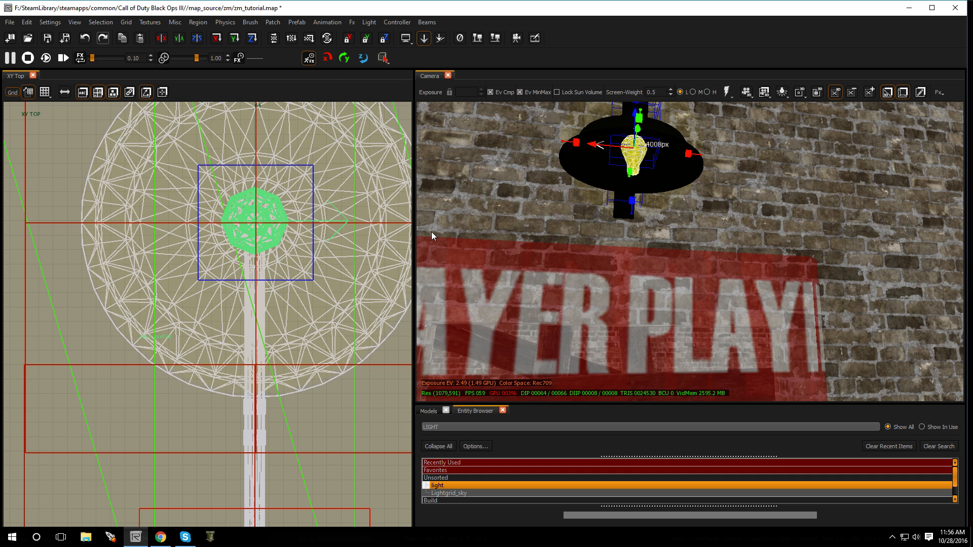
# Show the lamp in the front view and set the light entity's radius to 12.
pyautogui.hotkey('ctrl', 'Tab')
pyautogui.scroll(2, 228, 317)
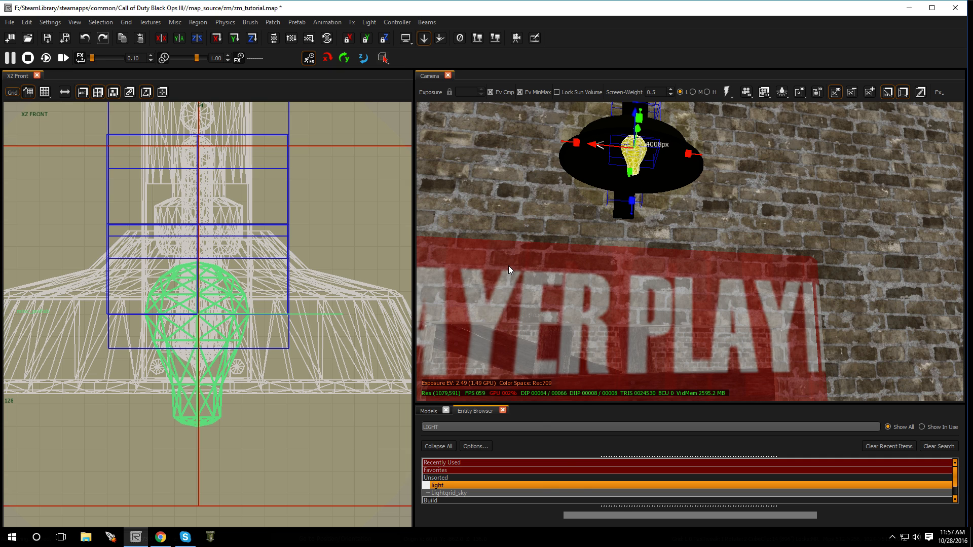
pyautogui.press('n')
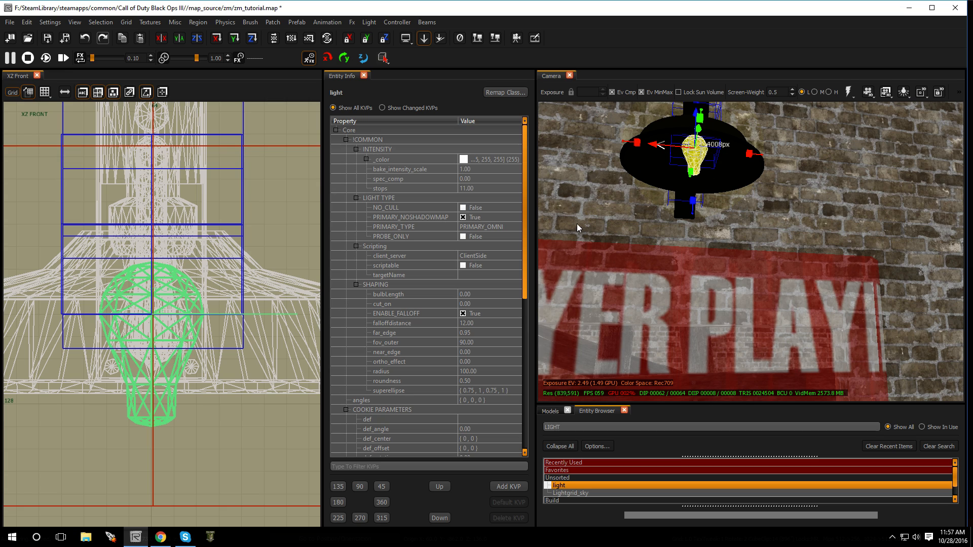
pyautogui.click(384, 371)
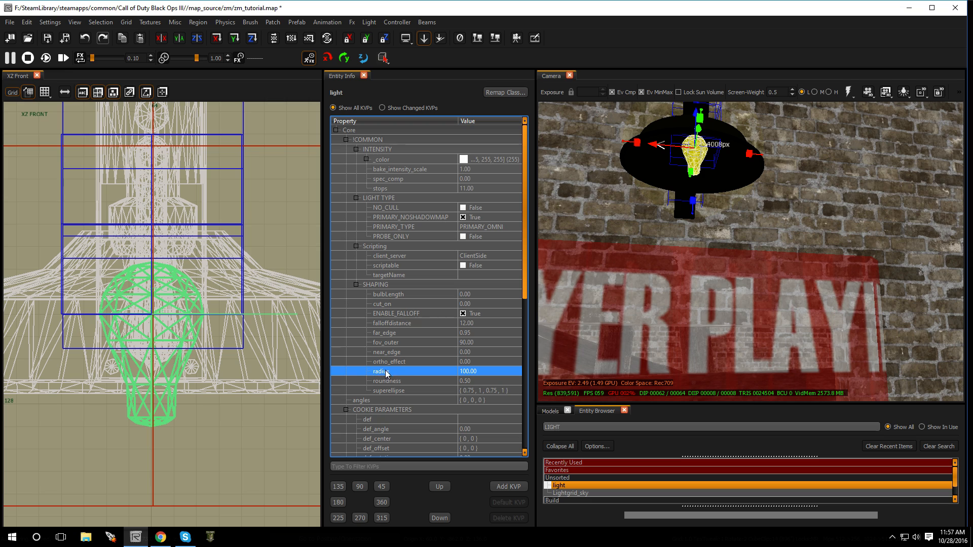
pyautogui.click(476, 372)
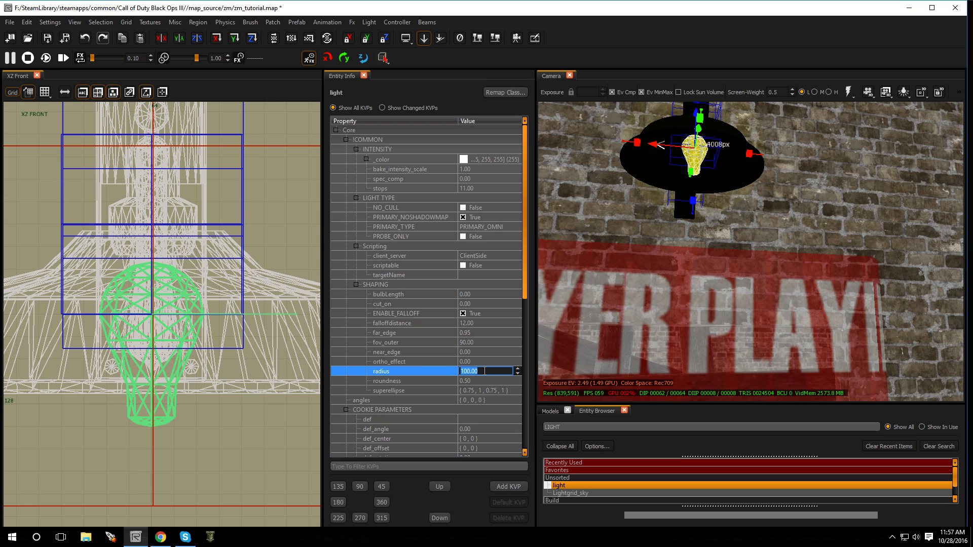
pyautogui.write('1')
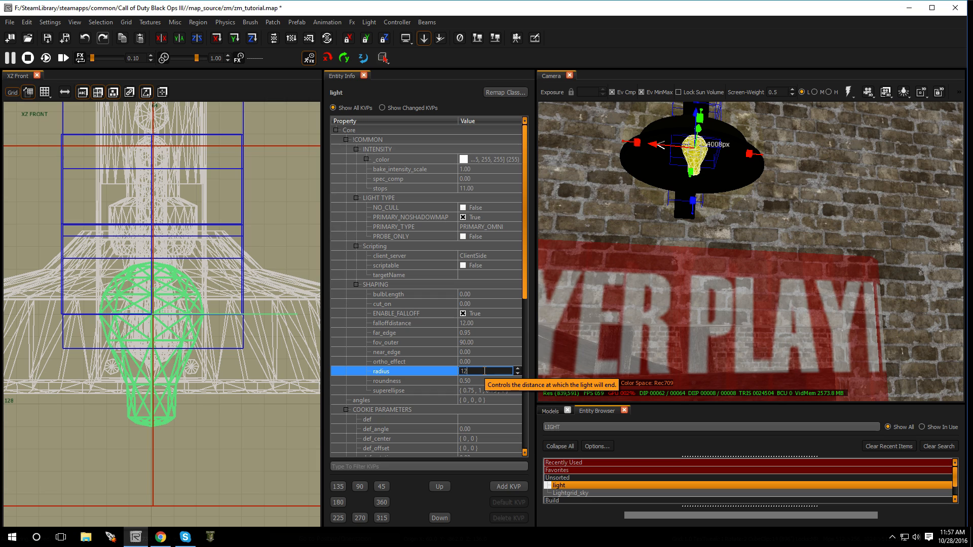
pyautogui.write('2')
pyautogui.press('Return')
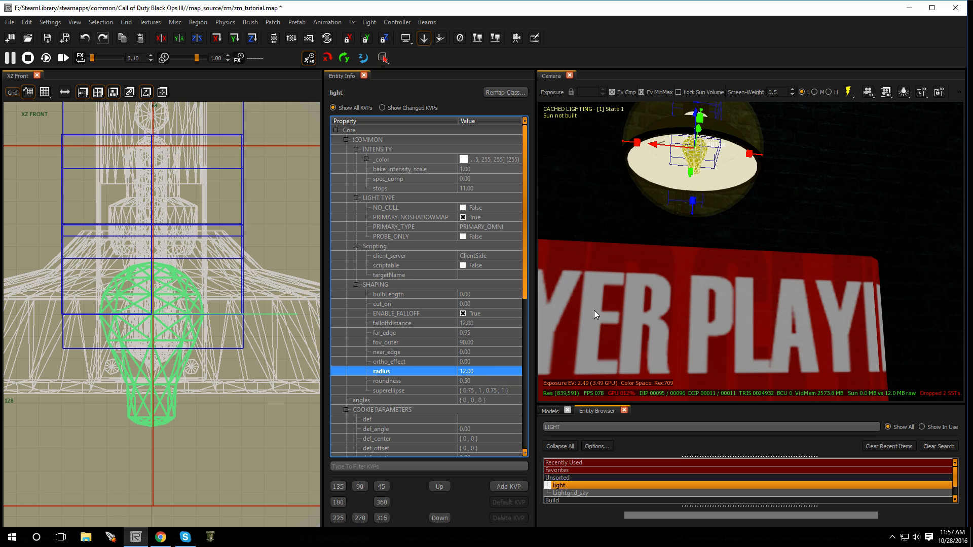
# Set the light's stops intensity to 5 while viewing the lamp with cached lighting.
pyautogui.moveTo(667, 209); pyautogui.dragTo(669, 202, button='right')
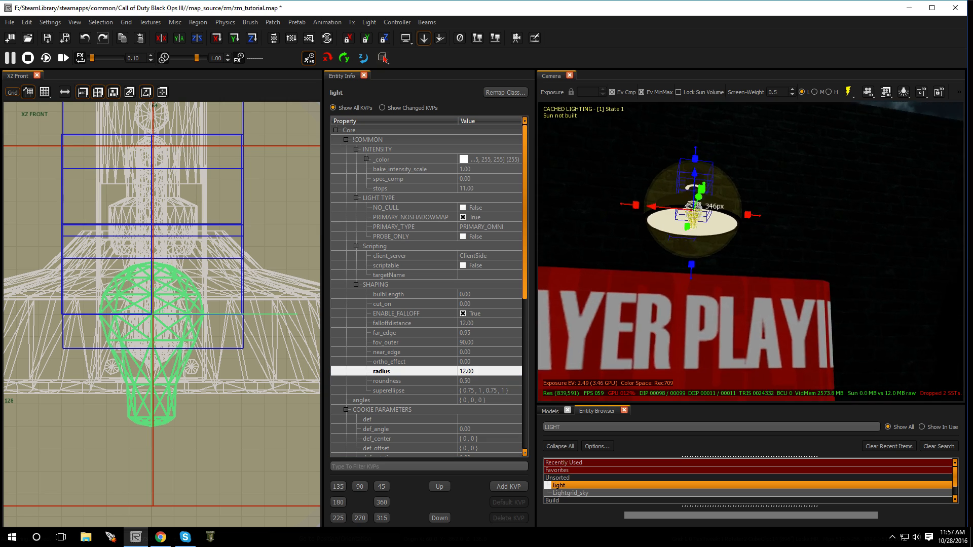
pyautogui.click(378, 190)
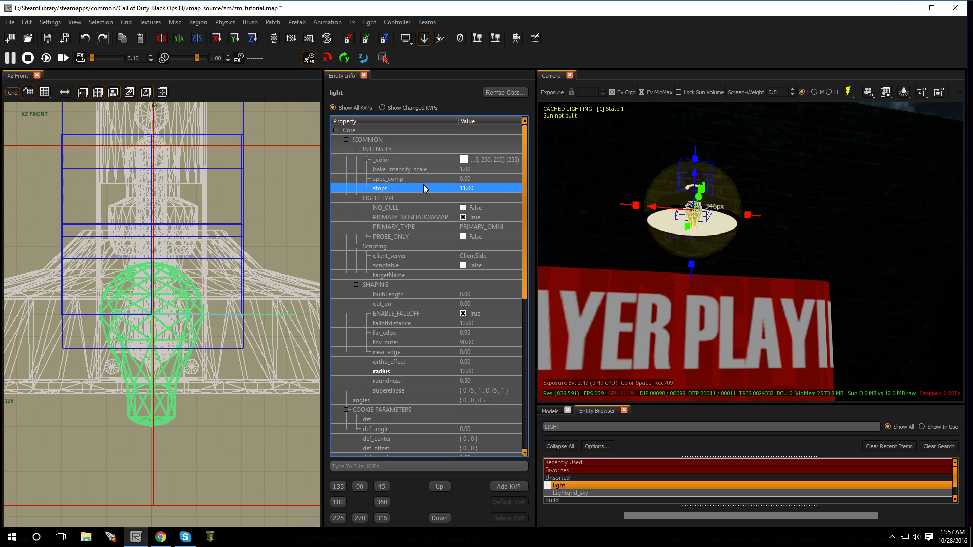
pyautogui.click(471, 188)
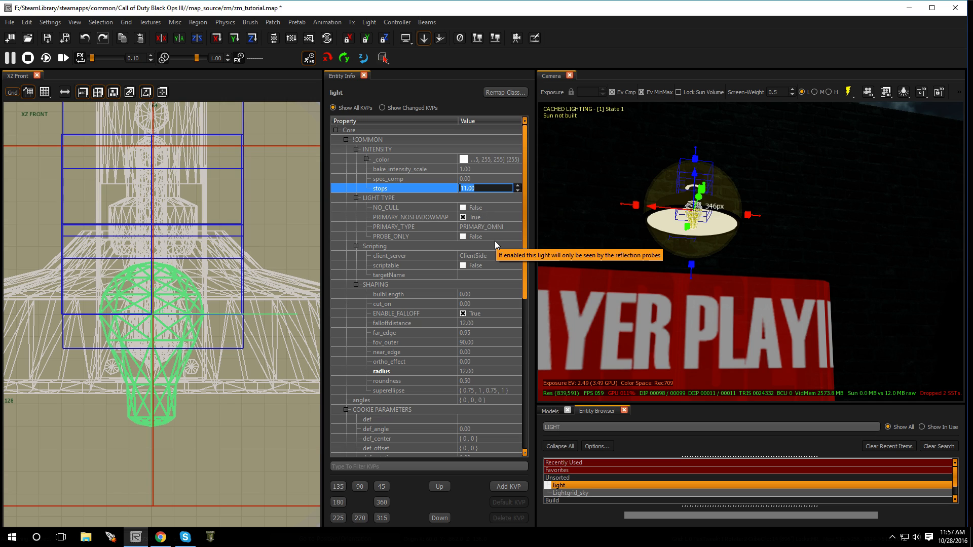
pyautogui.write('5')
pyautogui.press('Return')
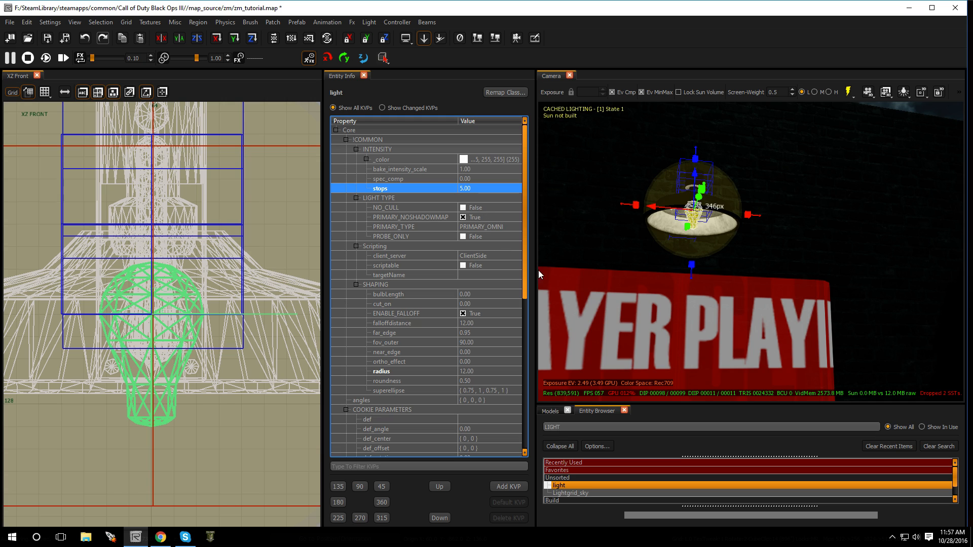
# Deselect the light entity and preview the lamp's lighting in the game view before returning to the editor view.
pyautogui.press('Escape')
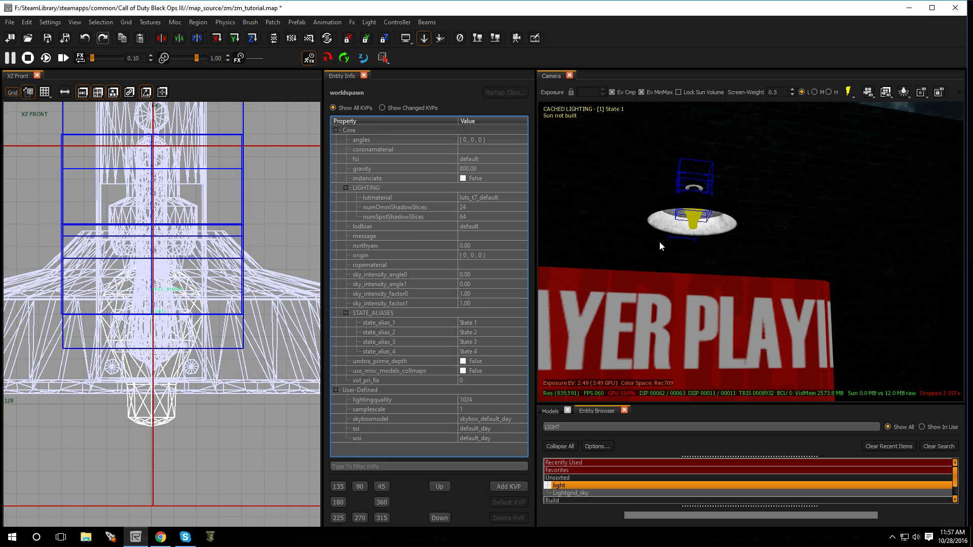
pyautogui.moveTo(660, 243); pyautogui.dragTo(684, 216, button='right')
pyautogui.press('j')
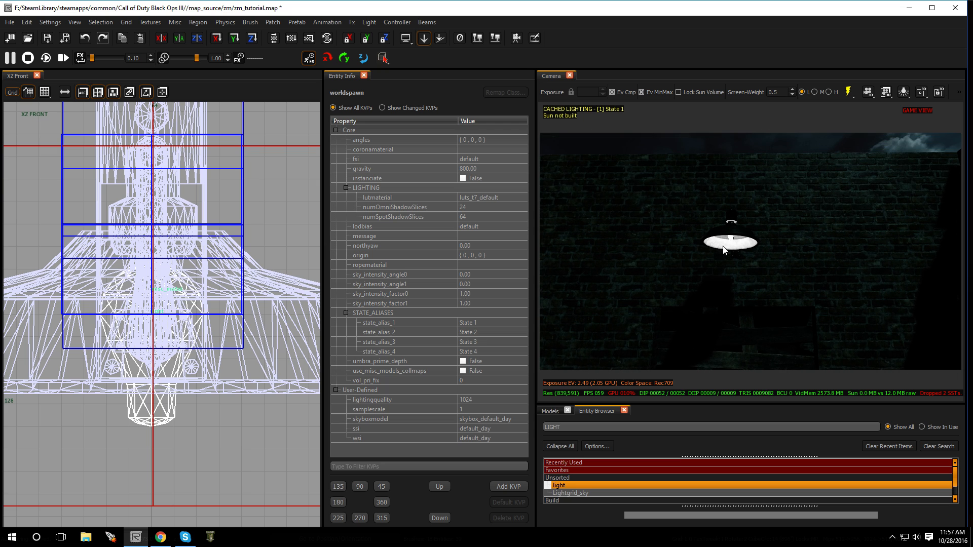
pyautogui.press('g')
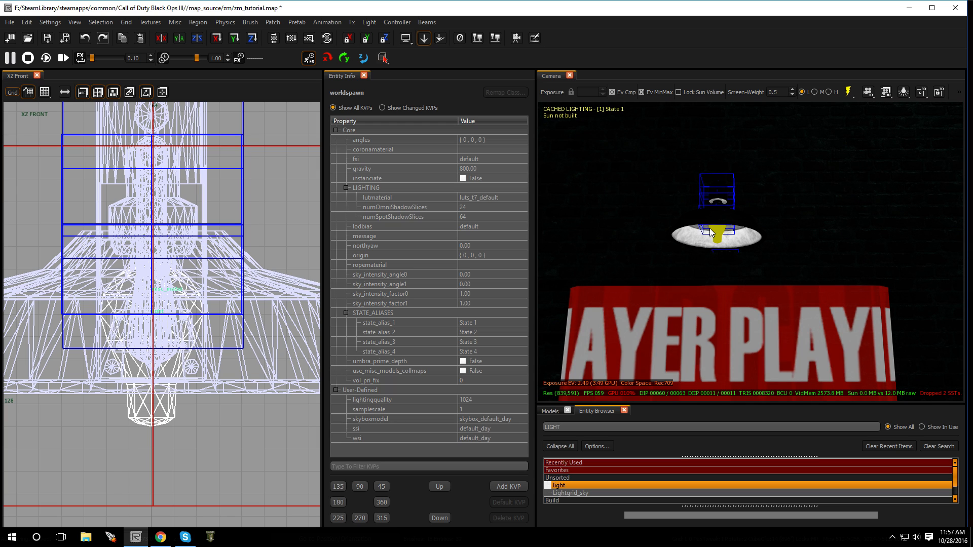
# Duplicate the lamp's light entity and raise the copy straight up until it sits above the lamp.
pyautogui.click(716, 234)
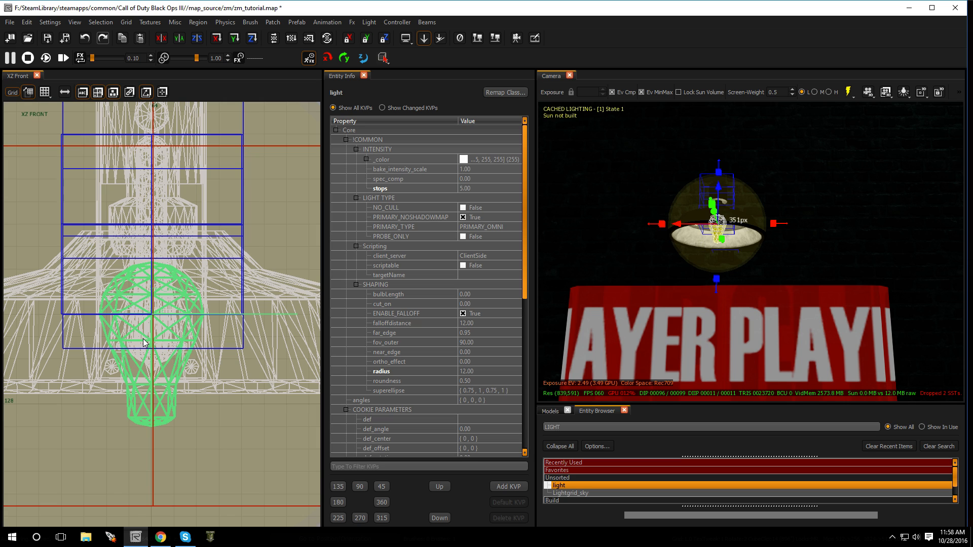
pyautogui.hotkey('ctrl', 'Tab')
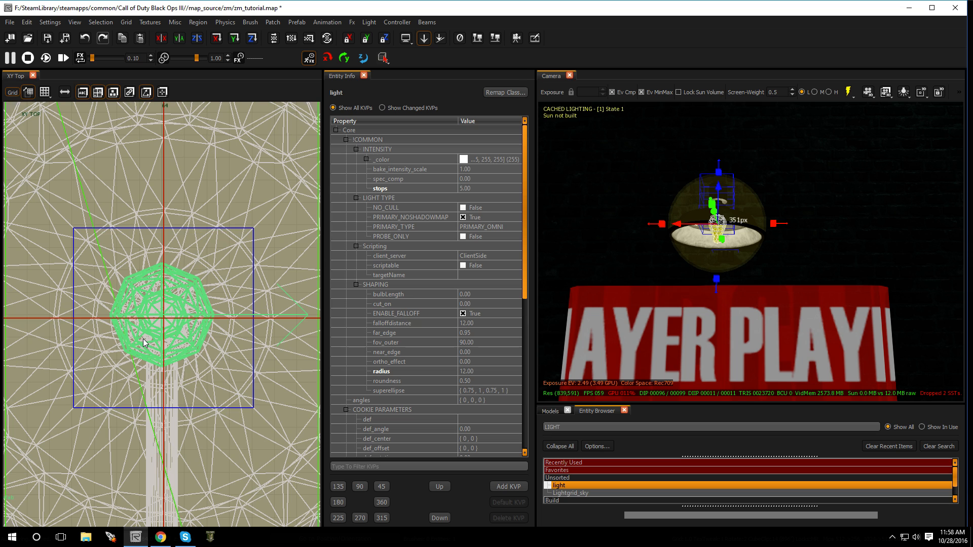
pyautogui.moveTo(144, 343); pyautogui.dragTo(182, 344)
pyautogui.moveTo(172, 339); pyautogui.dragTo(168, 320)
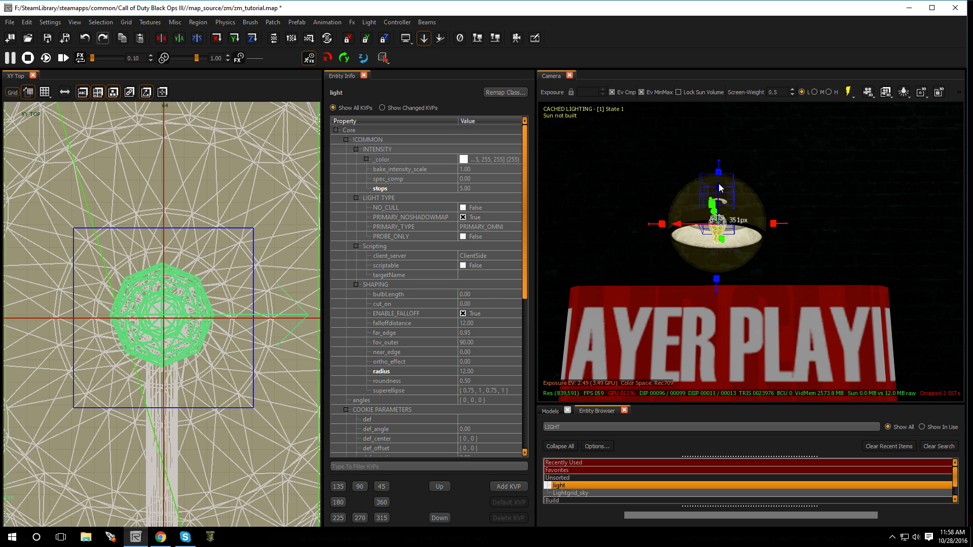
pyautogui.moveTo(718, 184); pyautogui.dragTo(702, 115)
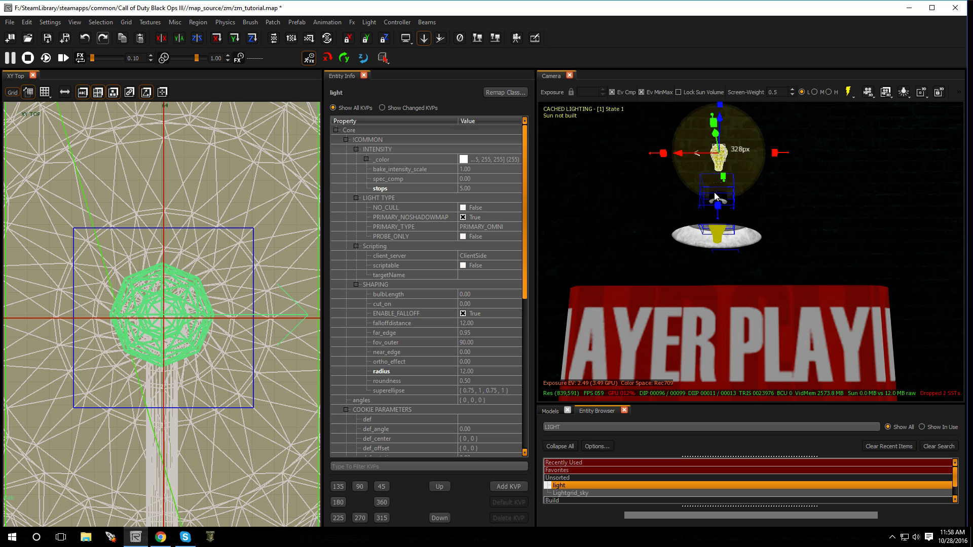
pyautogui.moveTo(713, 193); pyautogui.dragTo(702, 212, button='right')
pyautogui.press('w')
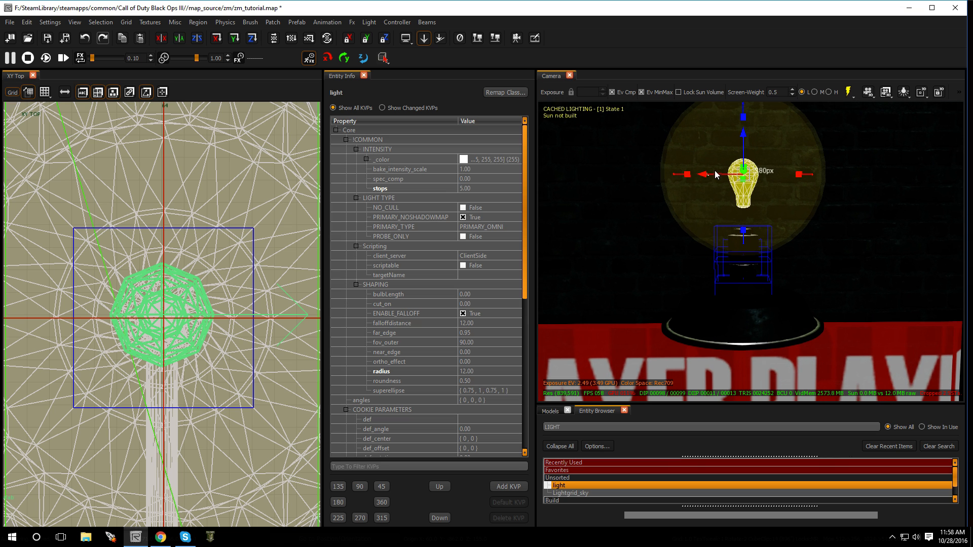
pyautogui.moveTo(743, 130)
pyautogui.mouseDown()
pyautogui.moveTo(751, 248)
pyautogui.moveTo(730, 135)
pyautogui.moveTo(744, 124)
pyautogui.mouseUp()
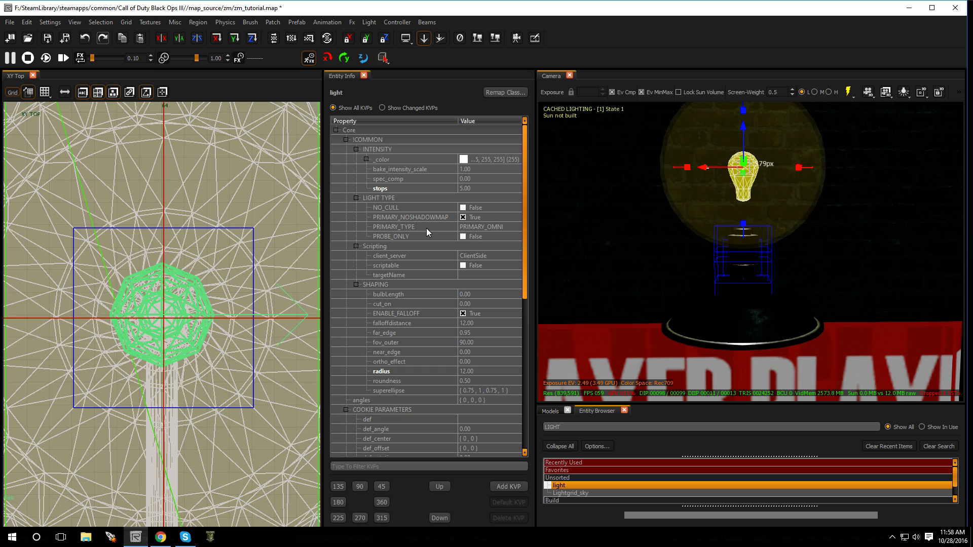
# Change the primary type of the light above the lamp to PRIMARY_SPOT.
pyautogui.click(399, 228)
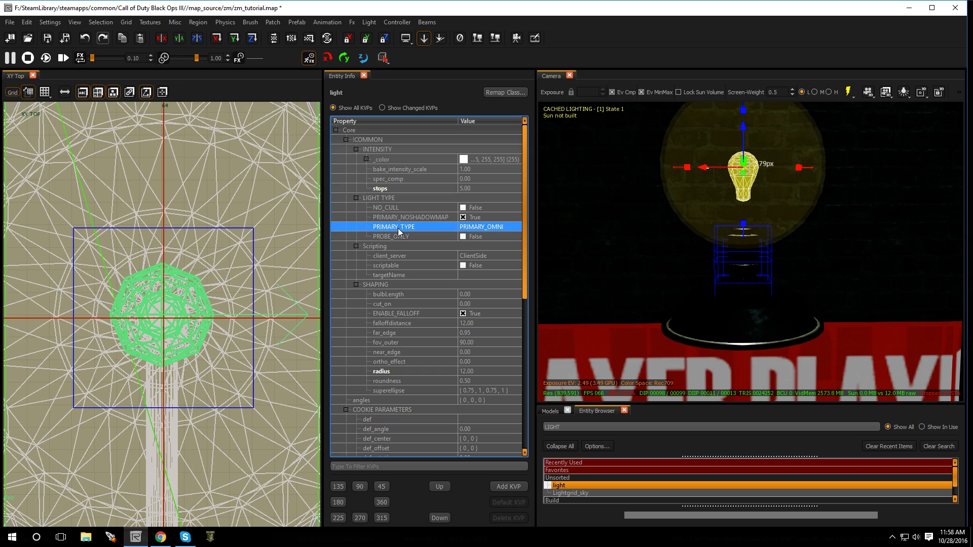
pyautogui.click(476, 228)
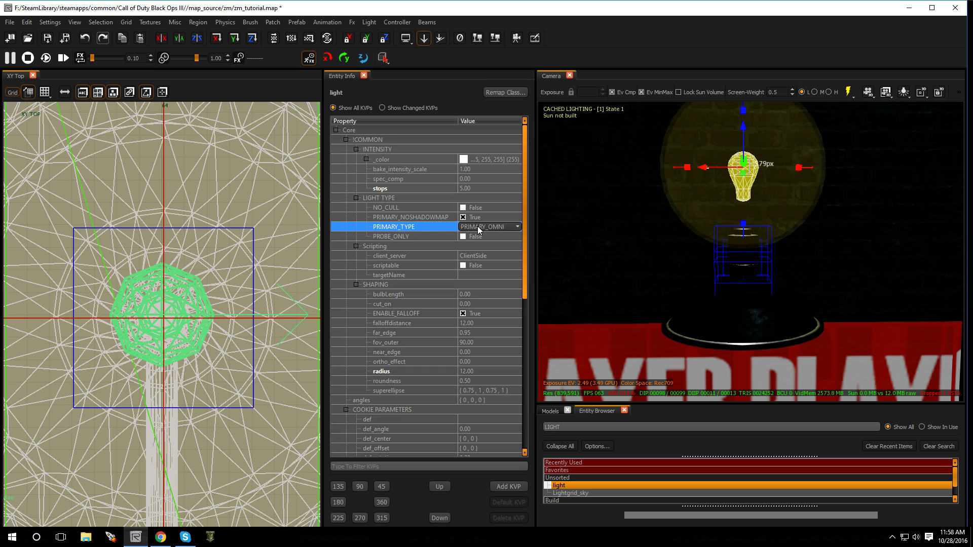
pyautogui.click(518, 228)
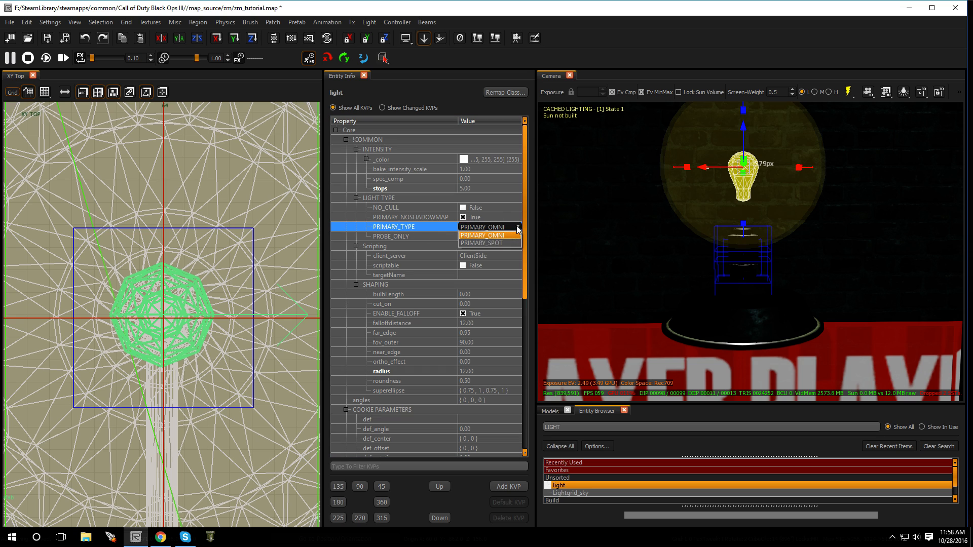
pyautogui.click(480, 243)
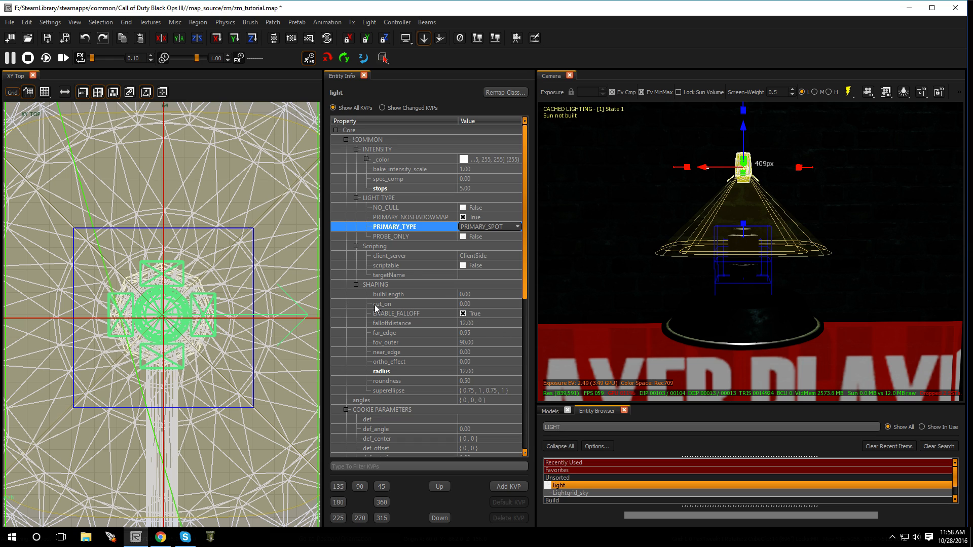
# Set the spot light's cut_on distance to 20.
pyautogui.click(463, 304)
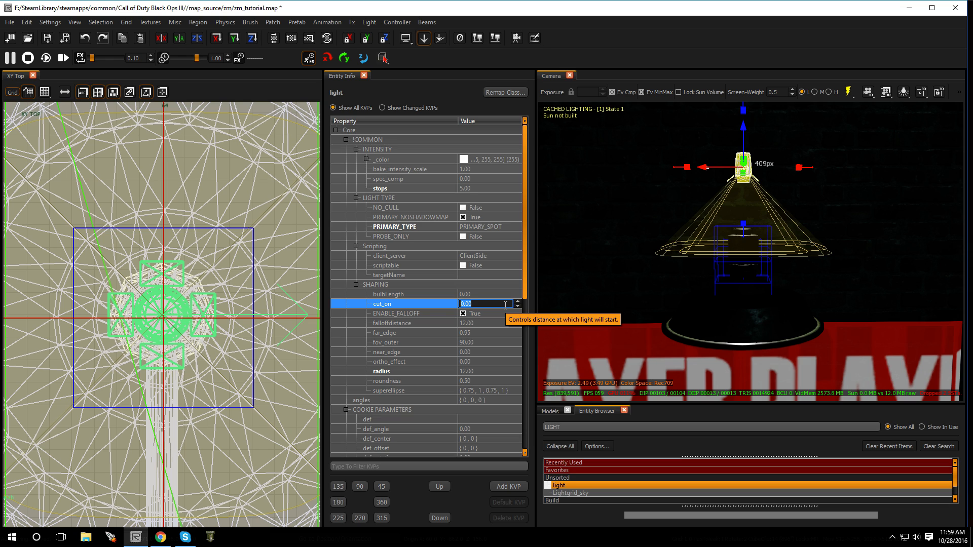
pyautogui.write('20.00')
pyautogui.press('Return')
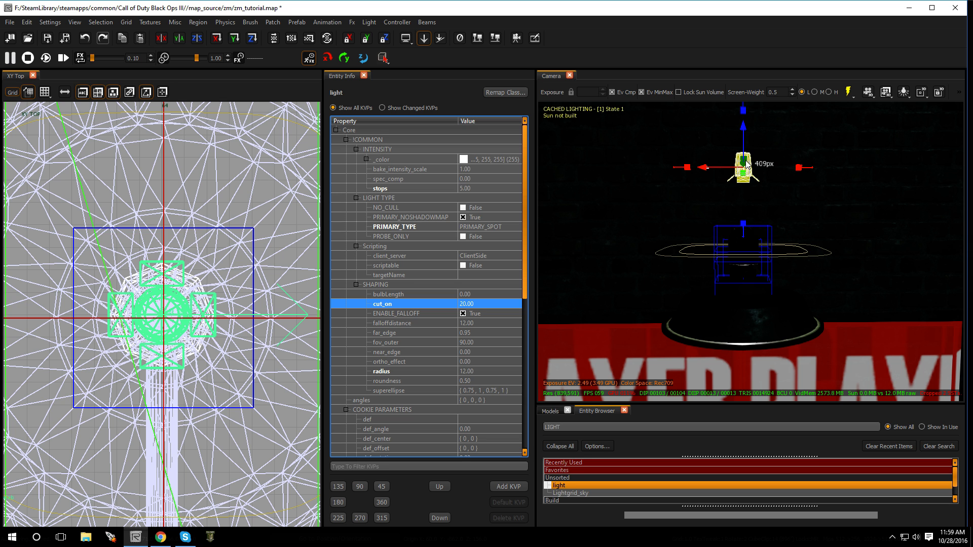
# Try to adjust the spot light's radius with its handle in the camera view, and undo the change.
pyautogui.moveTo(753, 211)
pyautogui.mouseDown(button='right')
pyautogui.moveTo(762, 200)
pyautogui.moveTo(763, 228)
pyautogui.moveTo(764, 215)
pyautogui.mouseUp(button='right')
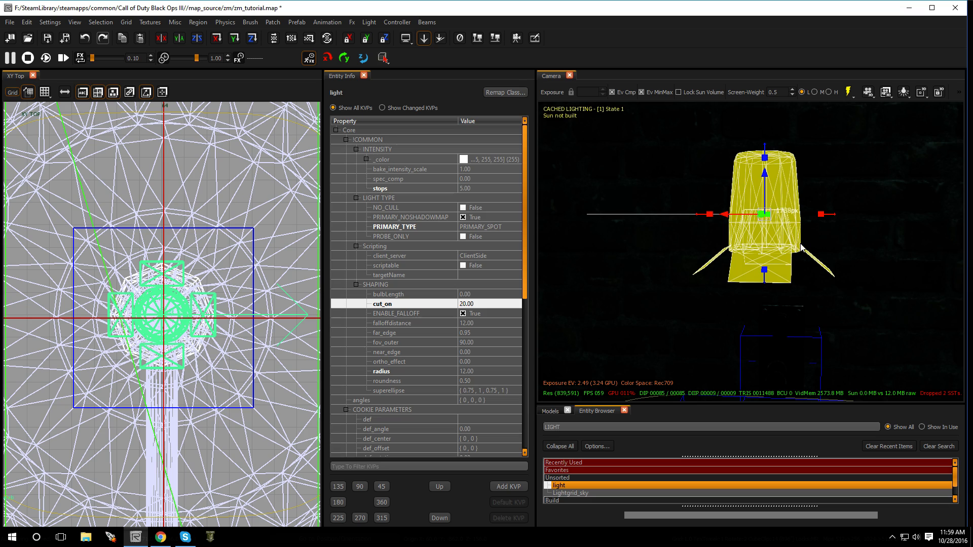
pyautogui.moveTo(801, 244)
pyautogui.mouseDown(button='right')
pyautogui.moveTo(725, 246)
pyautogui.moveTo(732, 226)
pyautogui.moveTo(730, 238)
pyautogui.moveTo(723, 210)
pyautogui.moveTo(707, 223)
pyautogui.moveTo(719, 202)
pyautogui.moveTo(730, 229)
pyautogui.moveTo(725, 218)
pyautogui.moveTo(803, 247)
pyautogui.mouseUp(button='right')
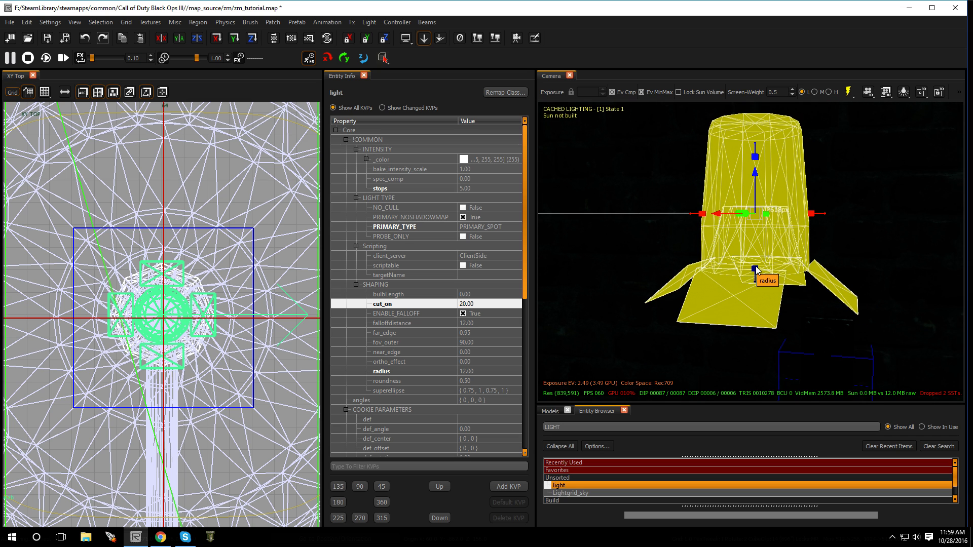
pyautogui.moveTo(758, 270)
pyautogui.mouseDown(button='right')
pyautogui.moveTo(770, 266)
pyautogui.moveTo(760, 274)
pyautogui.moveTo(760, 263)
pyautogui.mouseUp(button='right')
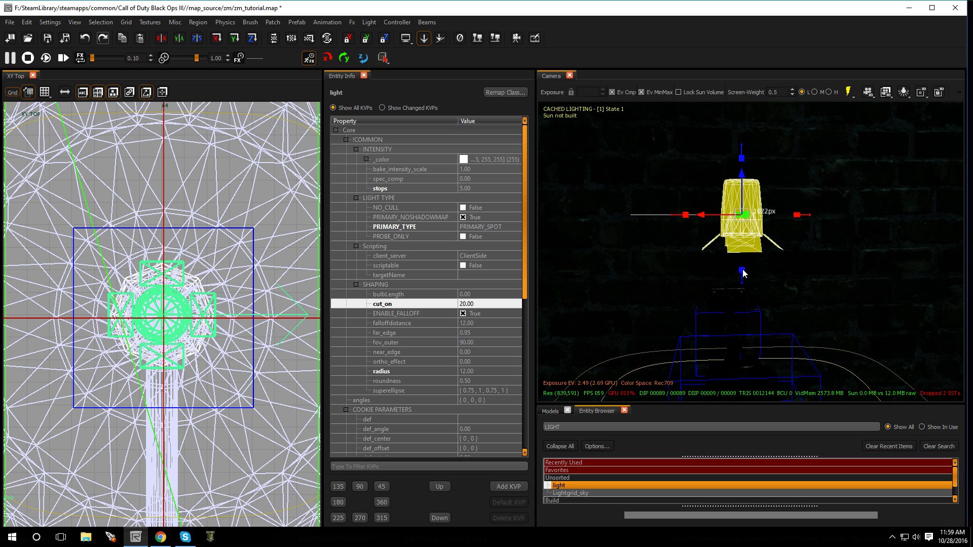
pyautogui.moveTo(743, 267); pyautogui.dragTo(744, 274)
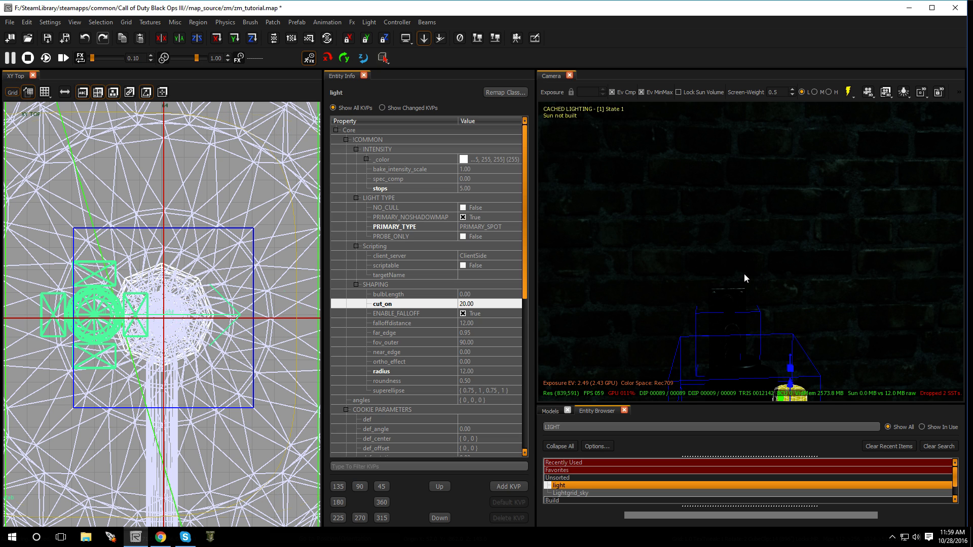
pyautogui.hotkey('ctrl', 'z')
pyautogui.moveTo(748, 293); pyautogui.dragTo(749, 320, button='right')
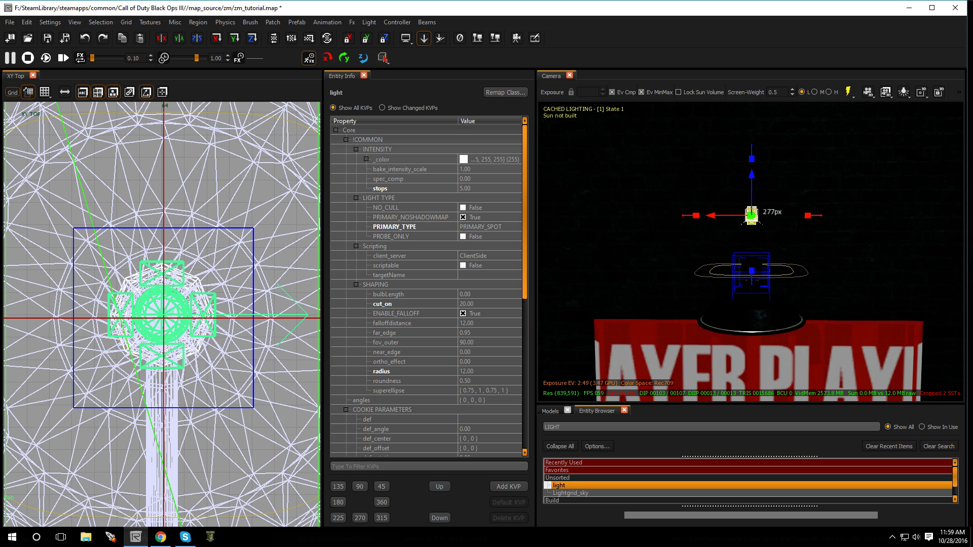
# Set the spot light's radius to 150 while viewing its cone over the barricaded window.
pyautogui.click(473, 371)
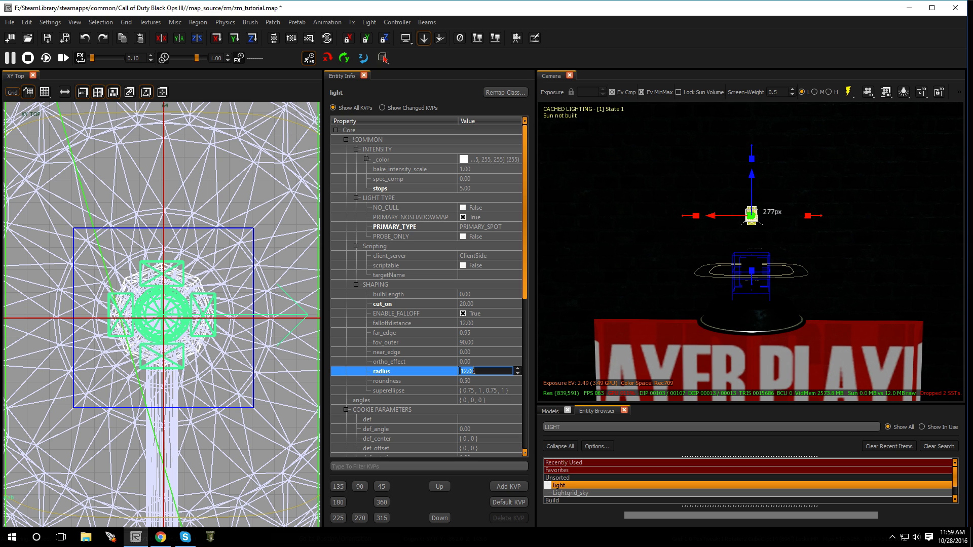
pyautogui.scroll(5, 518, 369)
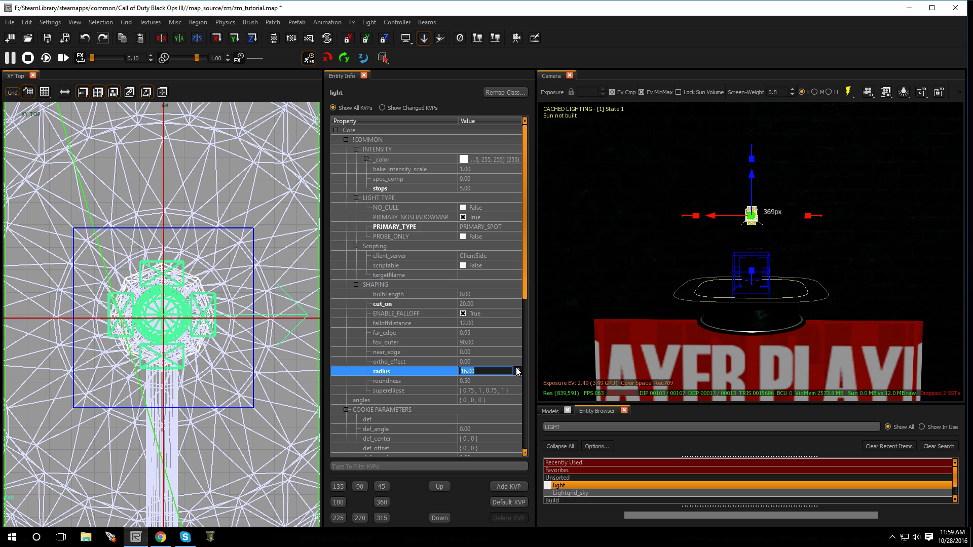
pyautogui.scroll(11, 518, 372)
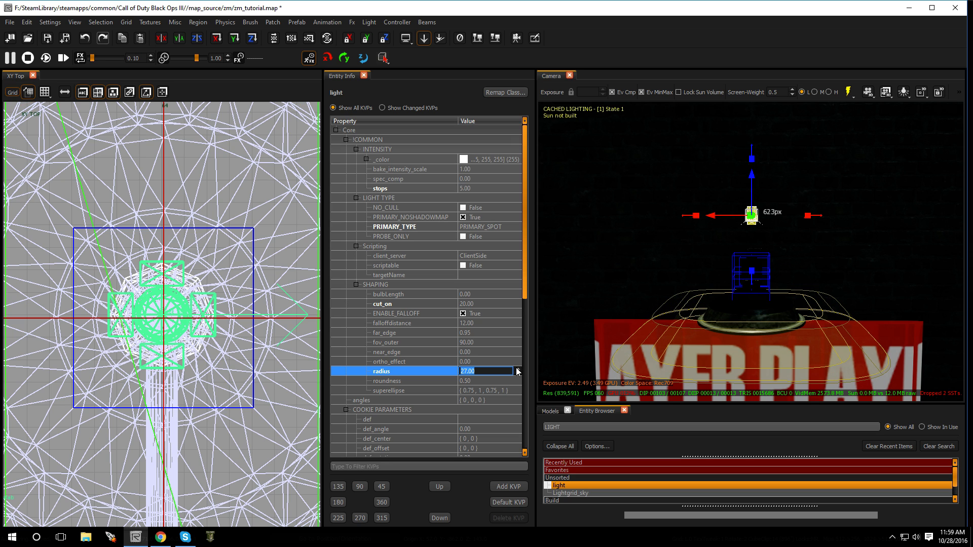
pyautogui.scroll(12, 518, 372)
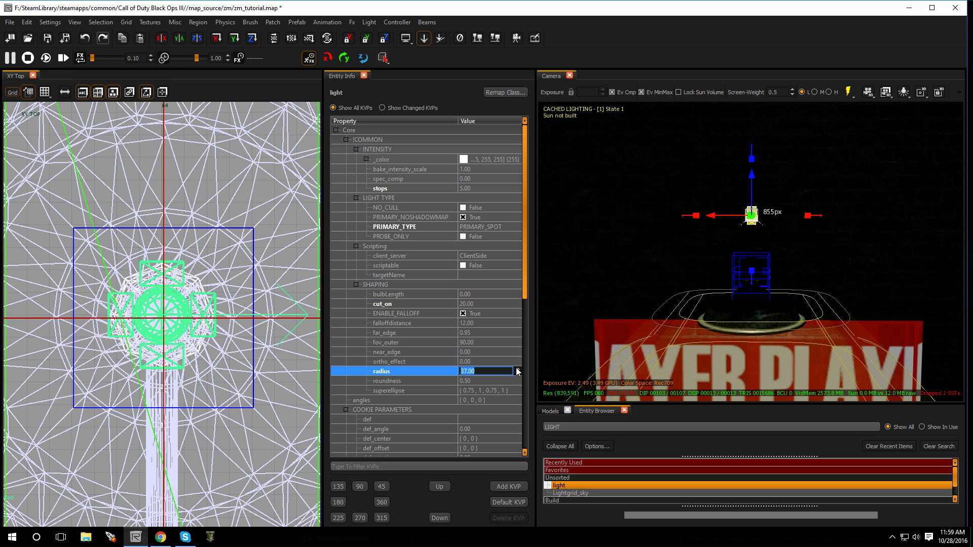
pyautogui.scroll(11, 518, 371)
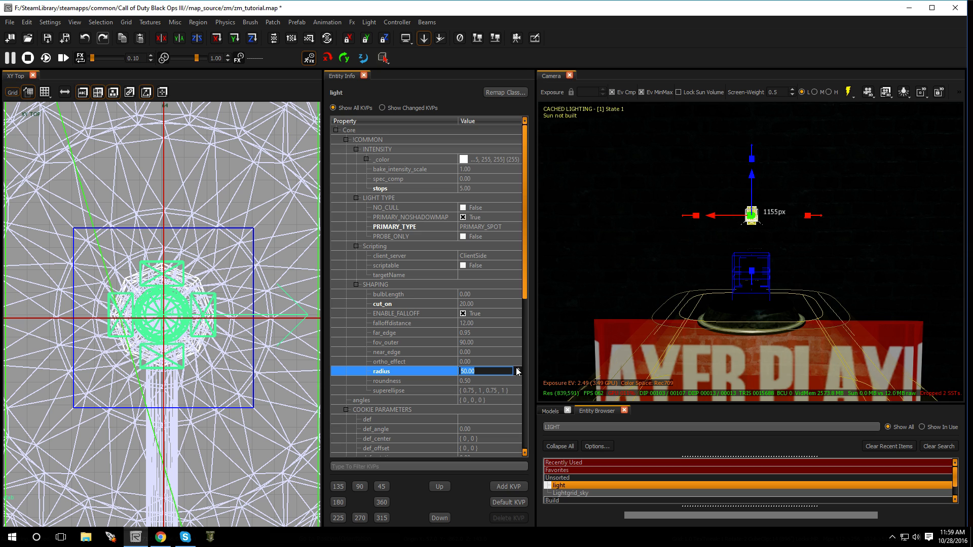
pyautogui.press('s')
pyautogui.moveTo(721, 329); pyautogui.dragTo(721, 328, button='right')
pyautogui.click(477, 372)
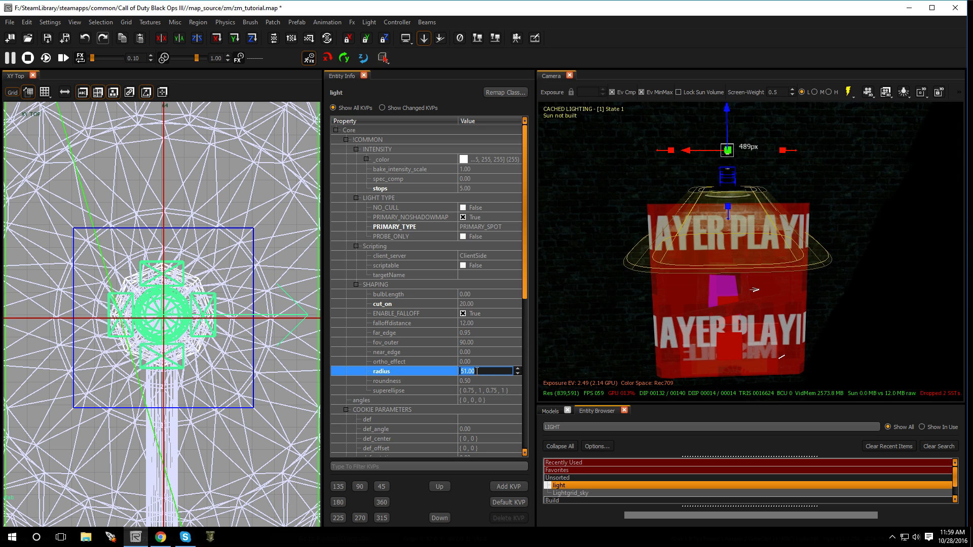
pyautogui.write('150')
pyautogui.press('Return')
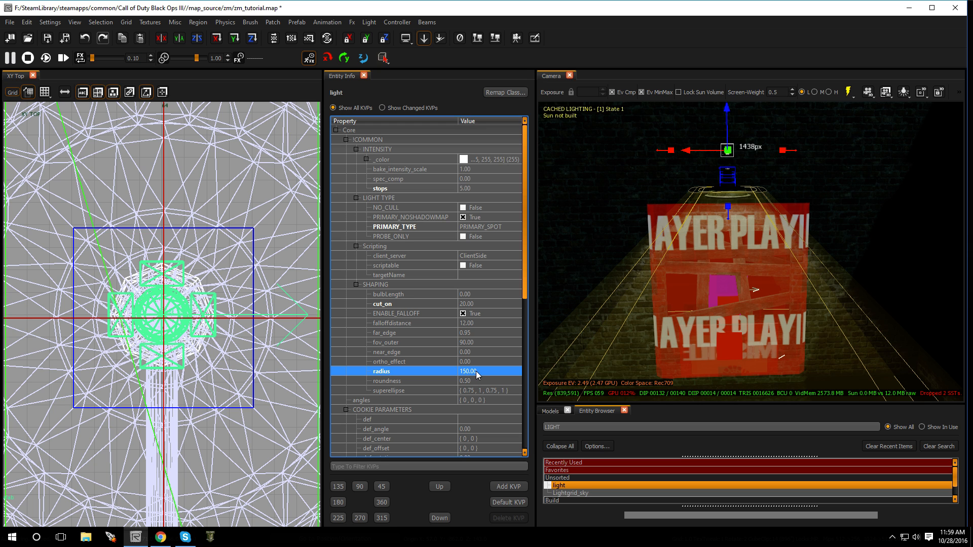
# Deselect the spot light and examine its cone on the wall and window in the game view.
pyautogui.moveTo(806, 294)
pyautogui.mouseDown(button='right')
pyautogui.moveTo(807, 335)
pyautogui.moveTo(802, 281)
pyautogui.mouseUp(button='right')
pyautogui.press('Escape')
pyautogui.scroll(2, 802, 281)
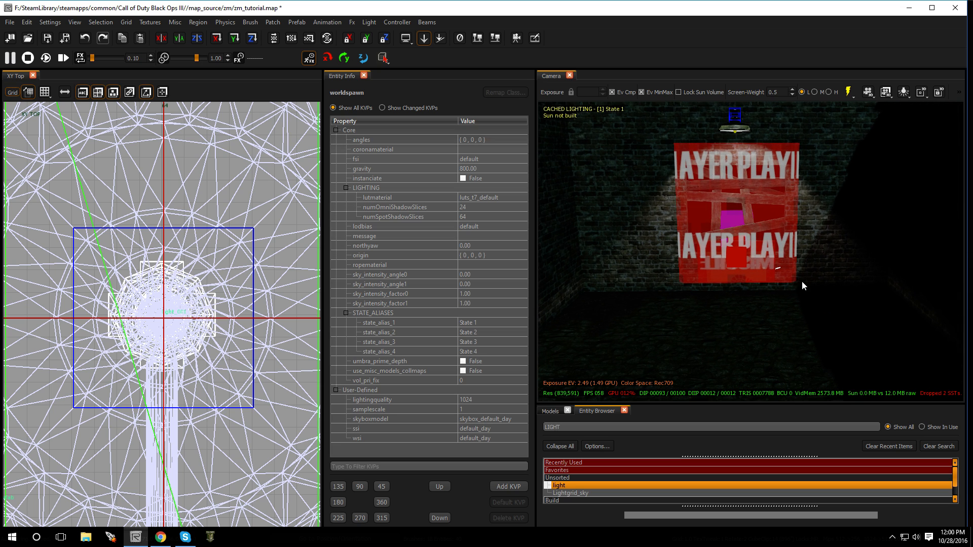
pyautogui.press('p')
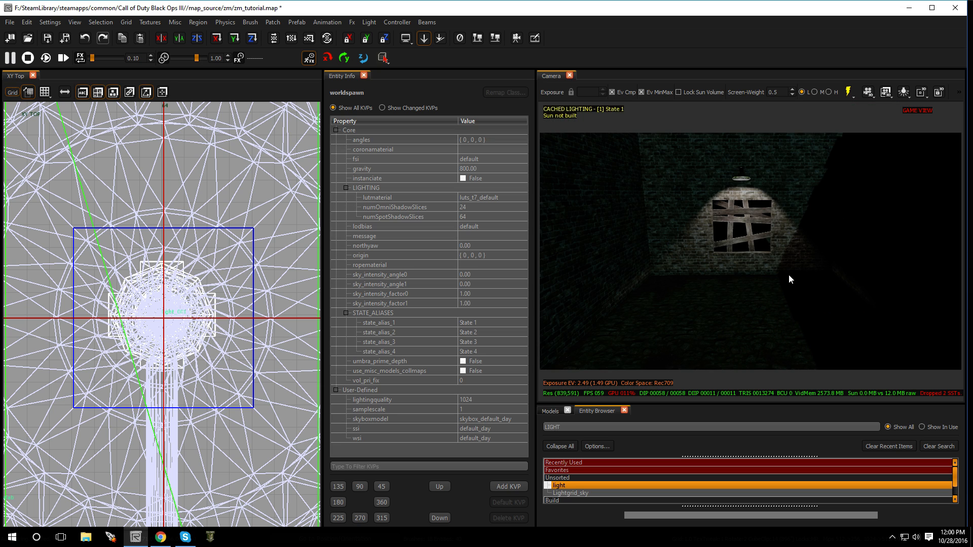
pyautogui.press('p')
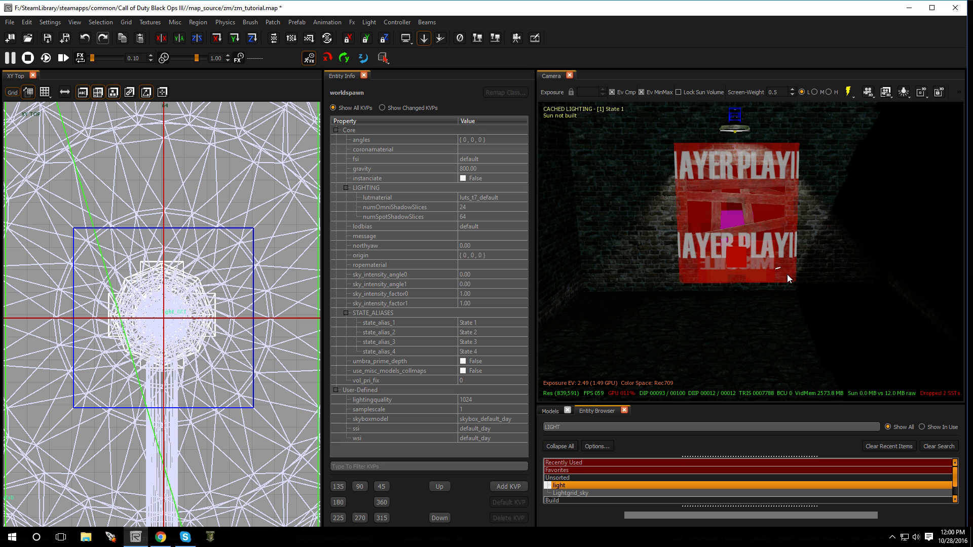
# Select the spot light above the lamp and set its cut_on distance to 0.
pyautogui.moveTo(786, 275); pyautogui.dragTo(787, 266, button='right')
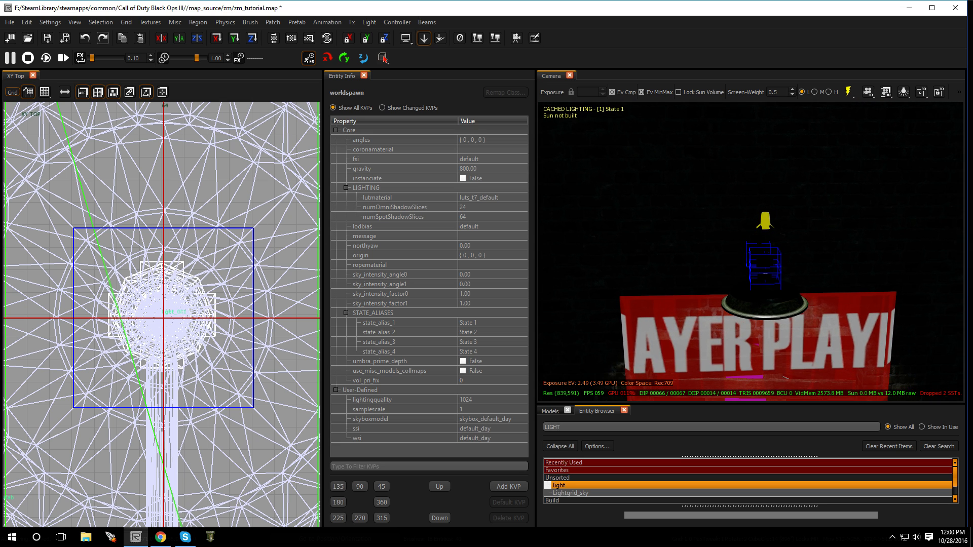
pyautogui.click(769, 223)
pyautogui.scroll(3, 777, 312)
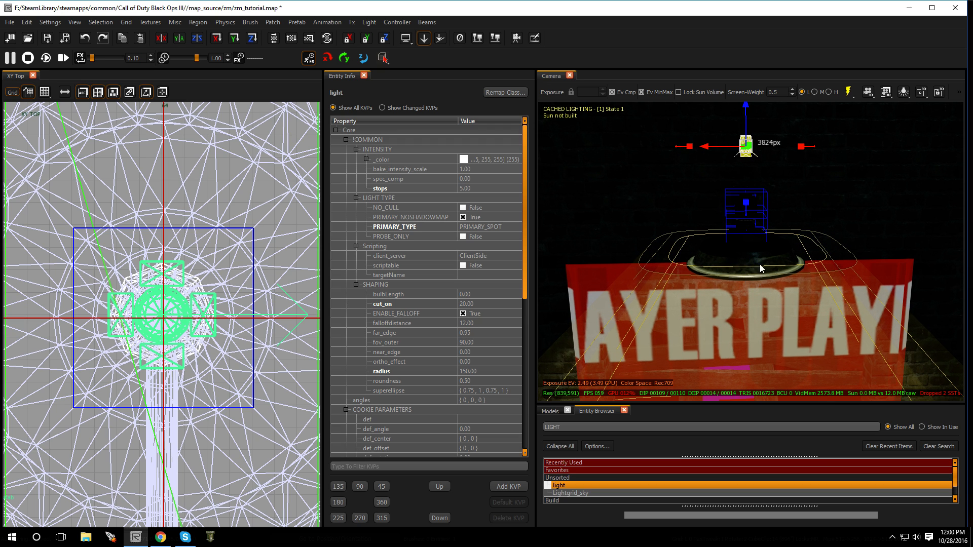
pyautogui.moveTo(751, 266); pyautogui.dragTo(506, 320, button='right')
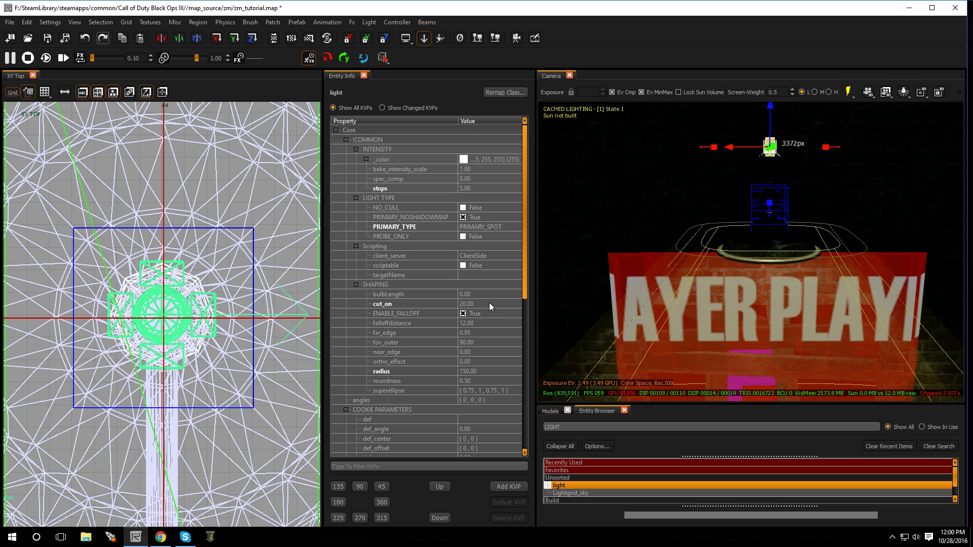
pyautogui.click(474, 303)
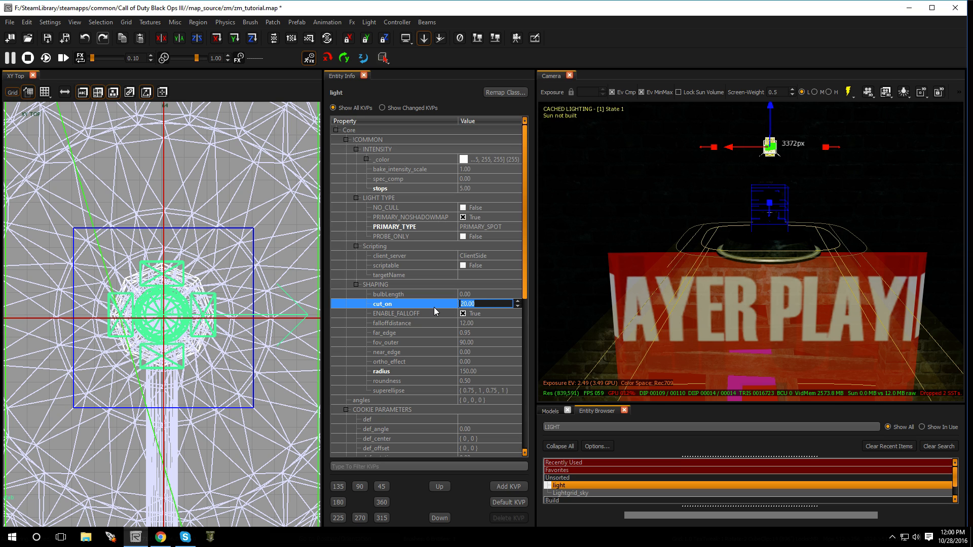
pyautogui.write('0')
pyautogui.press('Return')
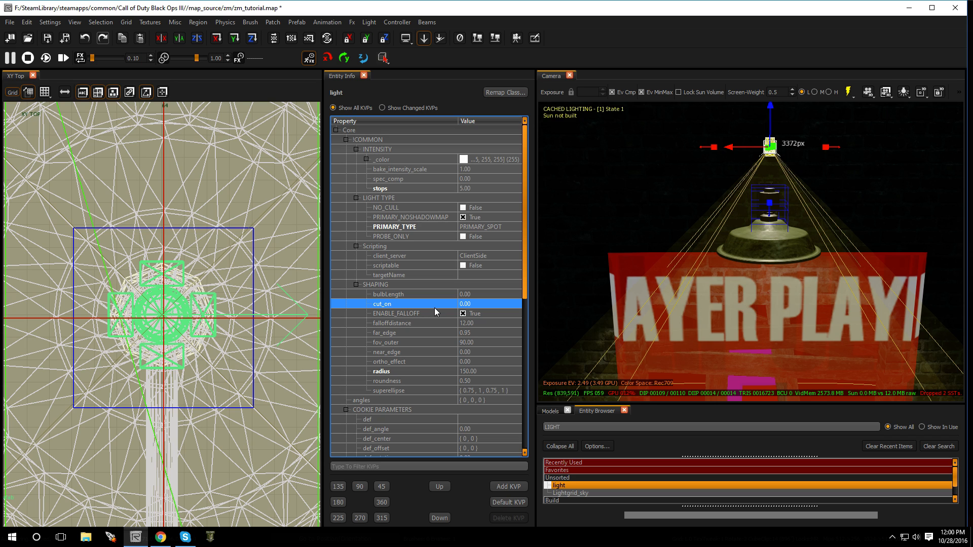
# Set the spot light's cut_on distance to 20 and lower the light slightly toward the lamp.
pyautogui.click(469, 304)
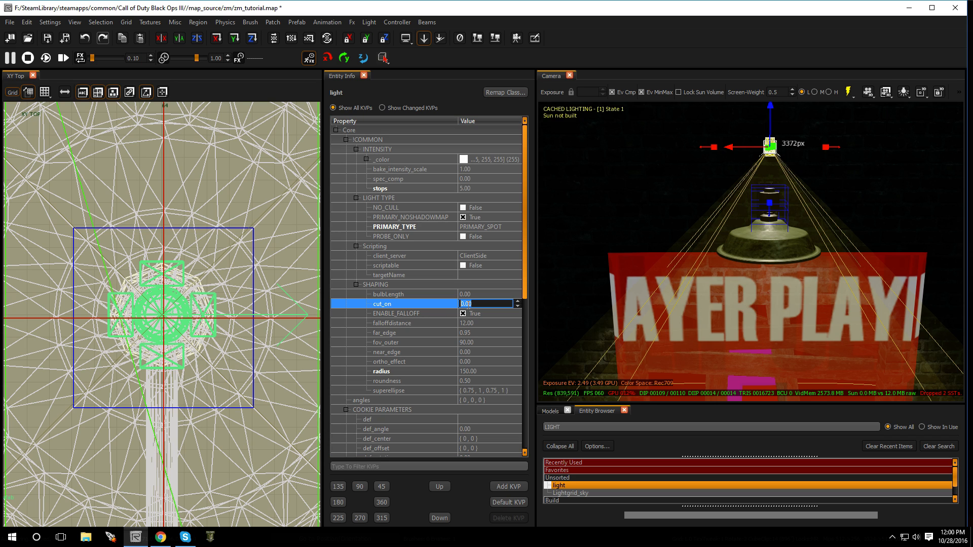
pyautogui.write('20')
pyautogui.press('Return')
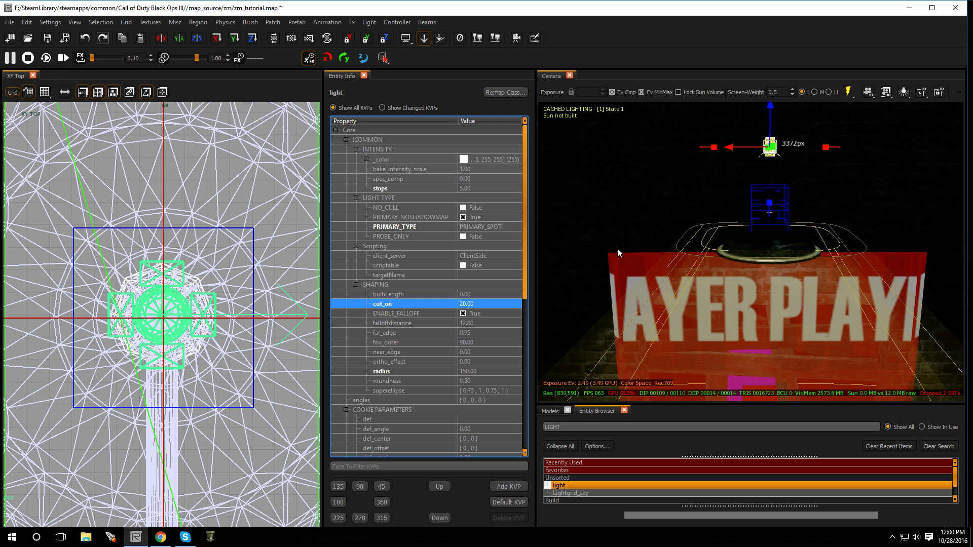
pyautogui.click(771, 104)
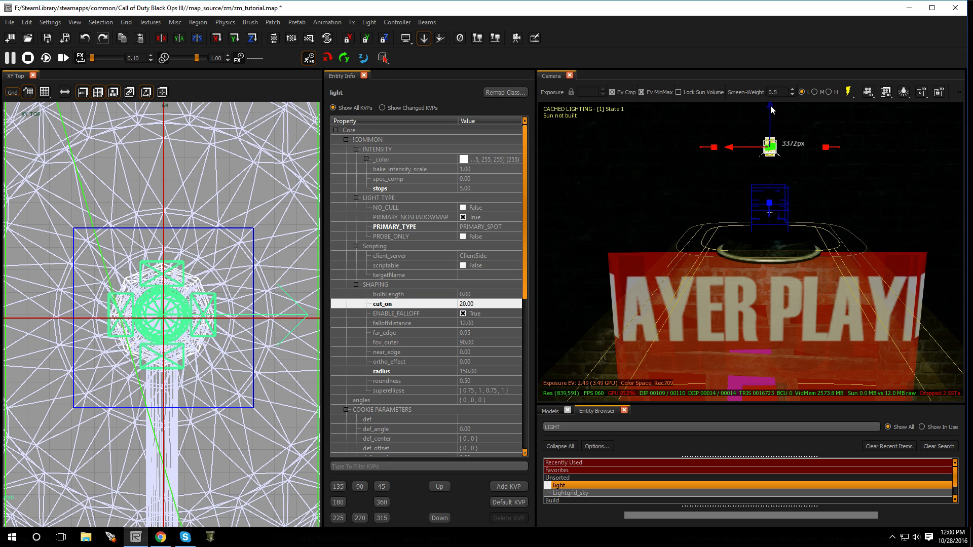
pyautogui.moveTo(770, 106); pyautogui.dragTo(772, 112)
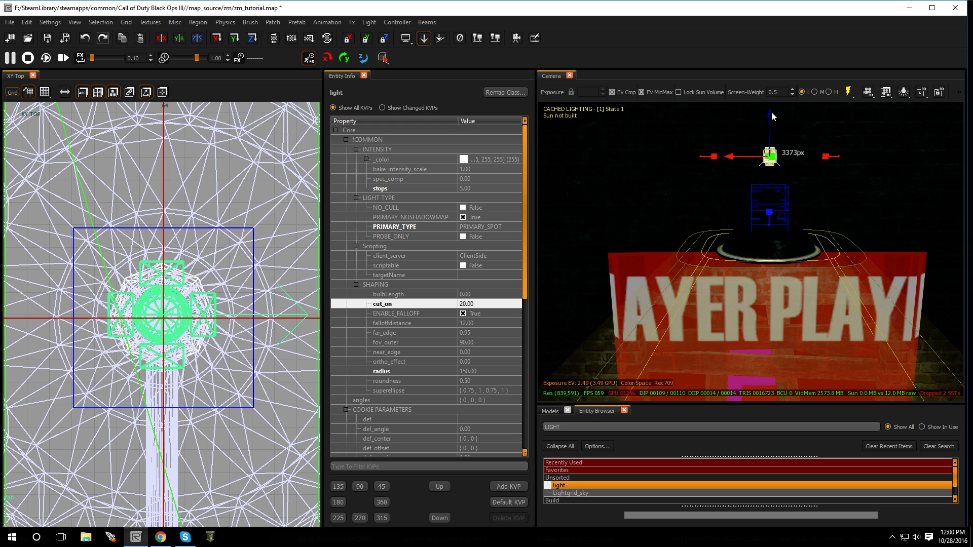
pyautogui.moveTo(781, 247)
pyautogui.mouseDown(button='right')
pyautogui.moveTo(780, 325)
pyautogui.moveTo(774, 195)
pyautogui.moveTo(777, 241)
pyautogui.mouseUp(button='right')
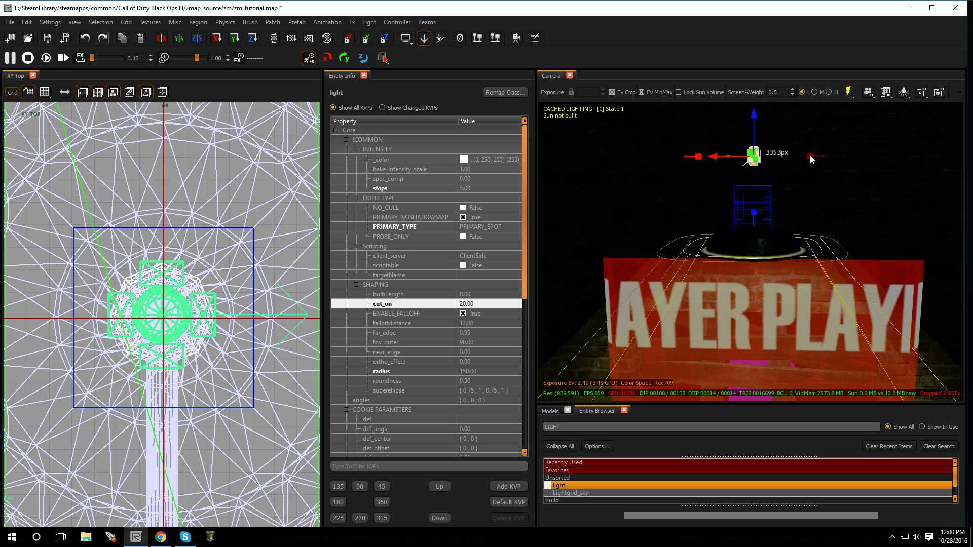
# Narrow the spot light's cone to a fov_outer of 60 and inspect it over the window and floor.
pyautogui.moveTo(812, 159); pyautogui.dragTo(794, 158)
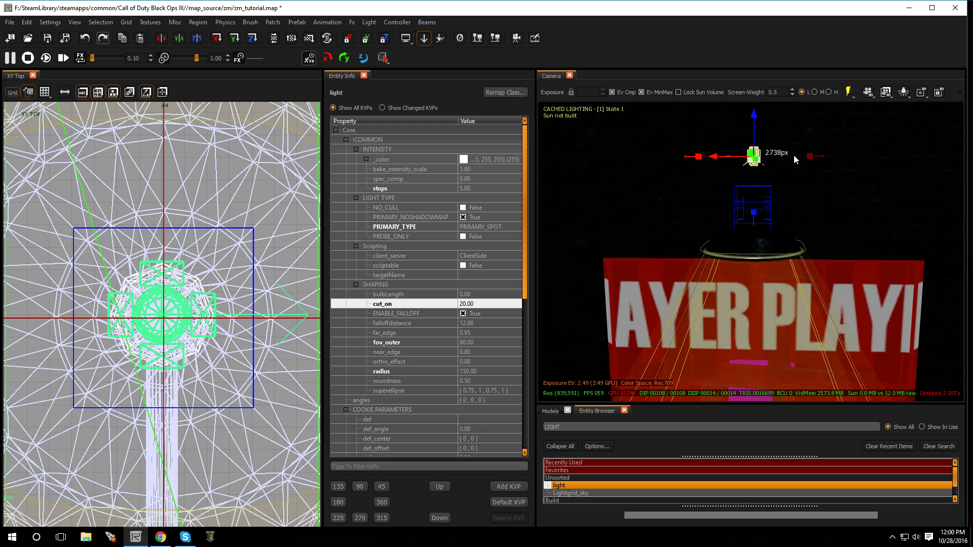
pyautogui.moveTo(795, 190); pyautogui.dragTo(757, 293, button='right')
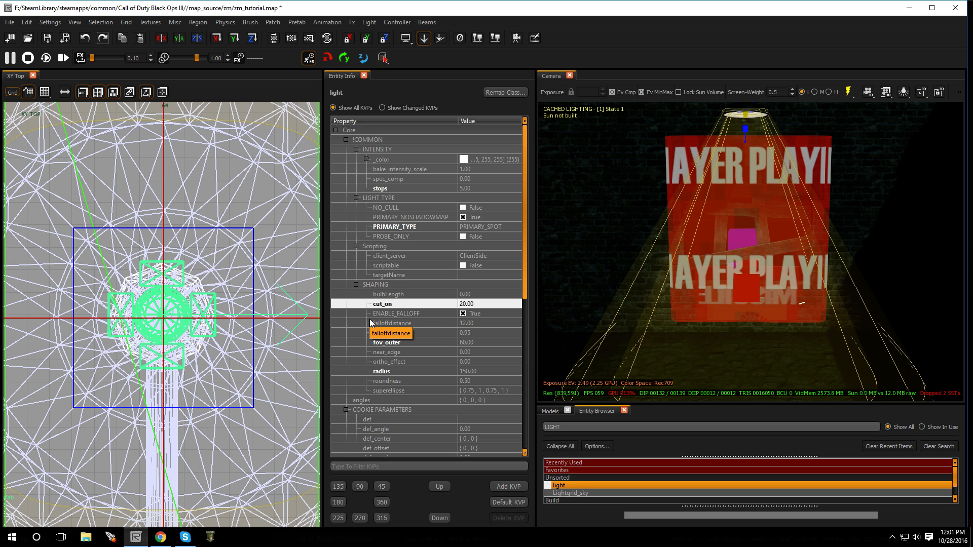
pyautogui.moveTo(664, 336); pyautogui.dragTo(682, 342, button='right')
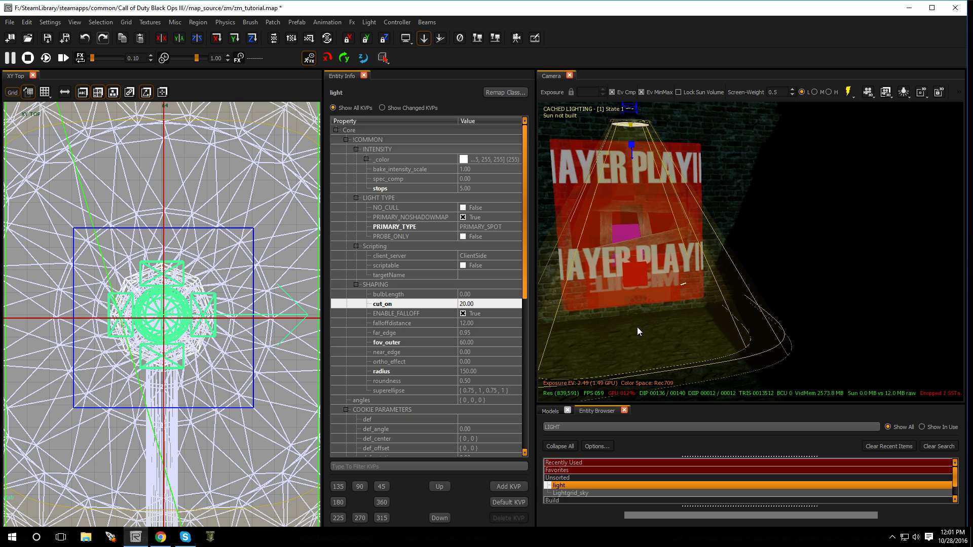
pyautogui.moveTo(637, 328); pyautogui.dragTo(681, 346, button='right')
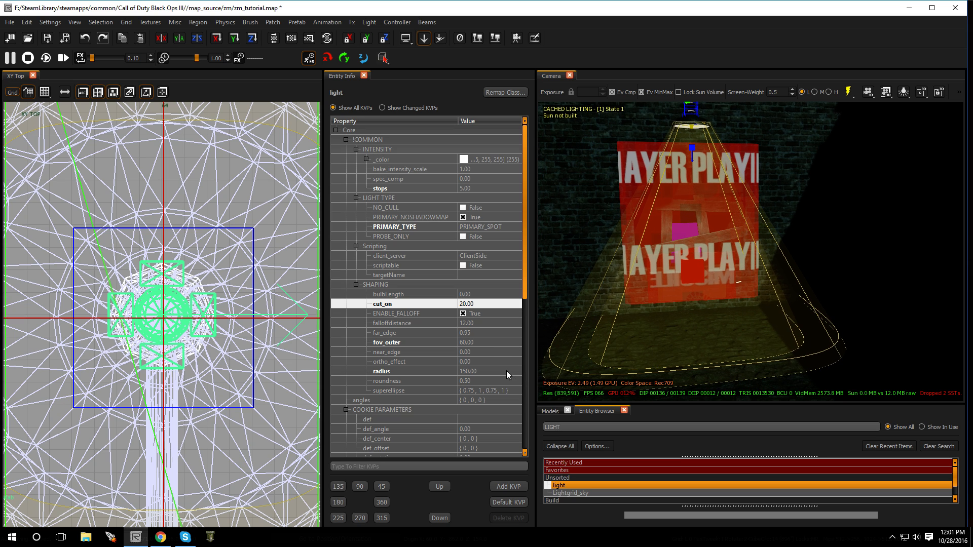
# Set the spot light's roundness to 1 and inspect the shape of its cone on the floor.
pyautogui.click(398, 384)
pyautogui.click(478, 380)
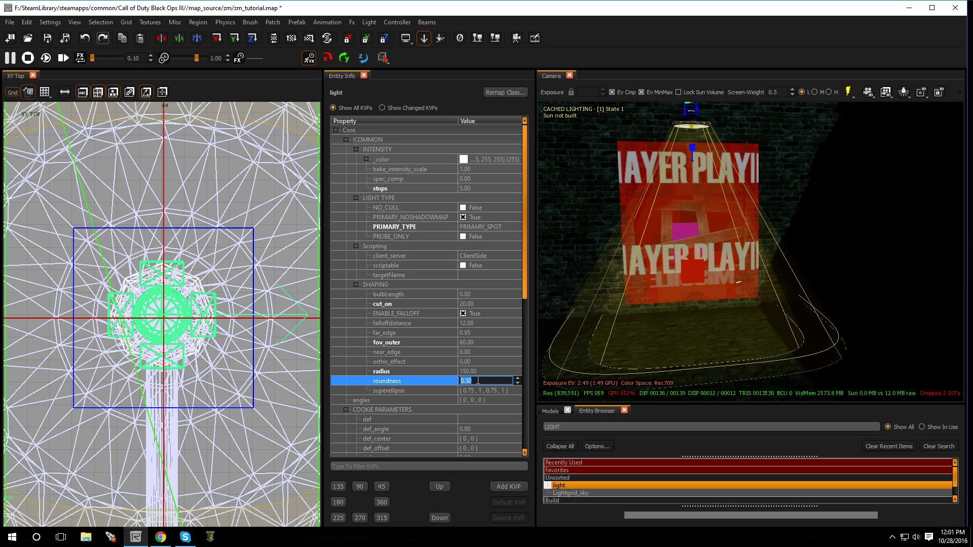
pyautogui.write('1')
pyautogui.press('Return')
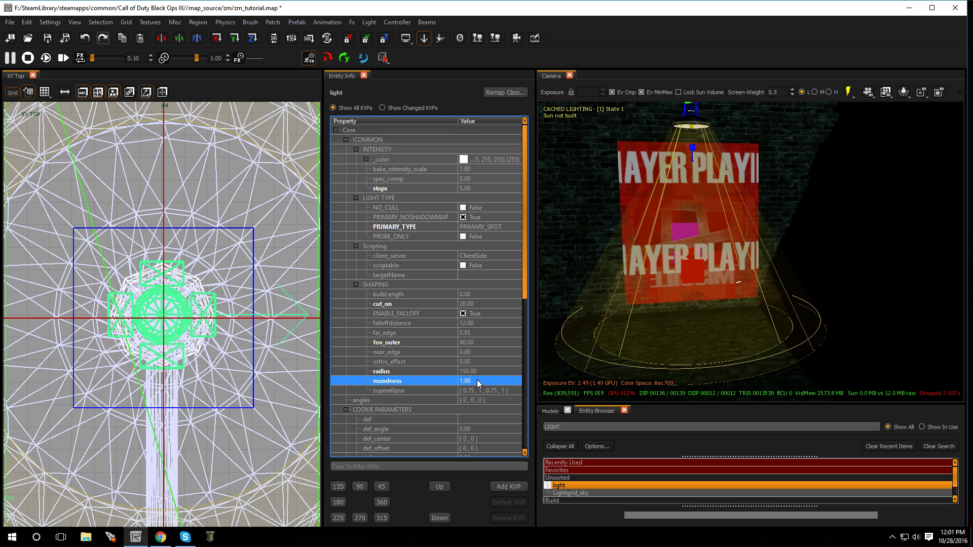
pyautogui.moveTo(710, 282)
pyautogui.mouseDown(button='right')
pyautogui.moveTo(684, 271)
pyautogui.moveTo(715, 274)
pyautogui.moveTo(695, 281)
pyautogui.moveTo(706, 270)
pyautogui.mouseUp(button='right')
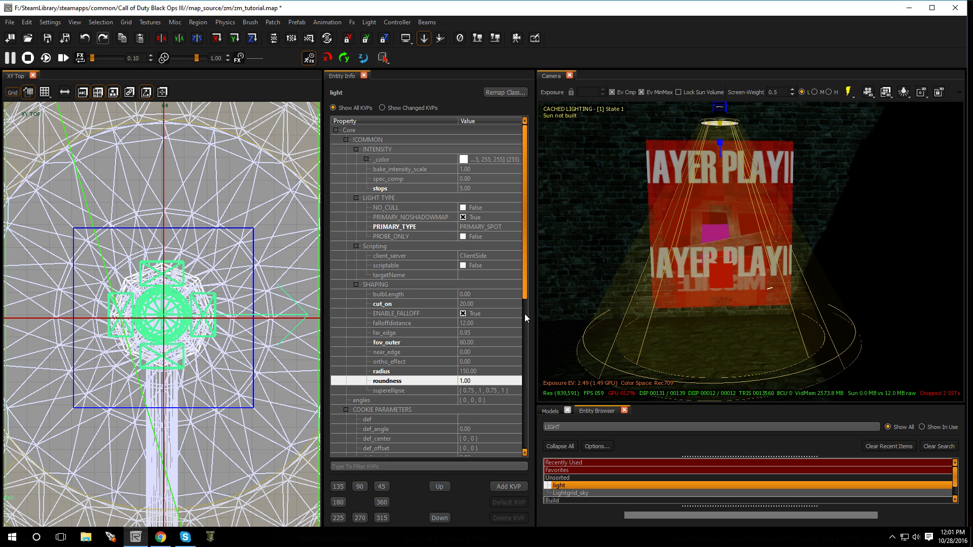
pyautogui.moveTo(710, 308); pyautogui.dragTo(702, 290, button='right')
pyautogui.moveTo(698, 307); pyautogui.dragTo(714, 356, button='right')
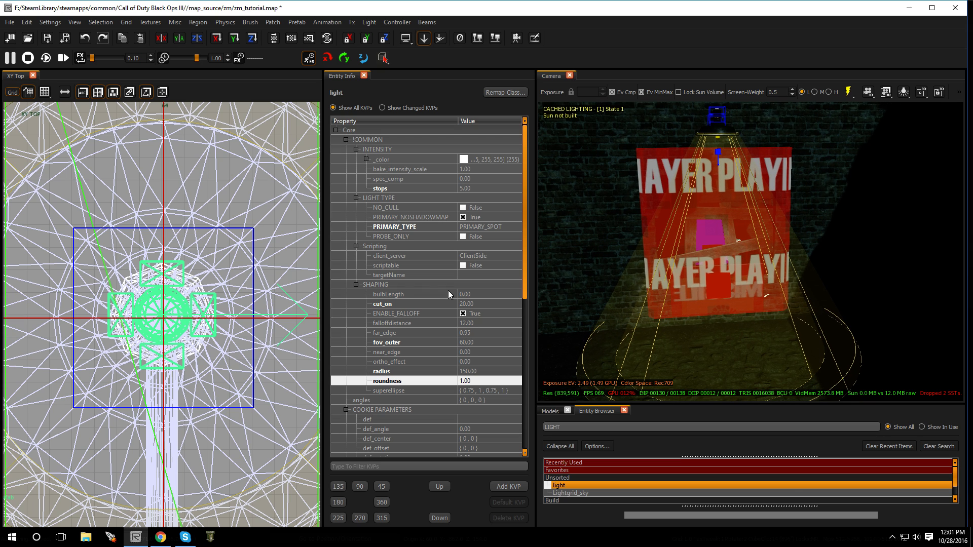
# Close the XY top view and turn off PRIMARY_NOSHADOWMAP for the spot light.
pyautogui.click(32, 76)
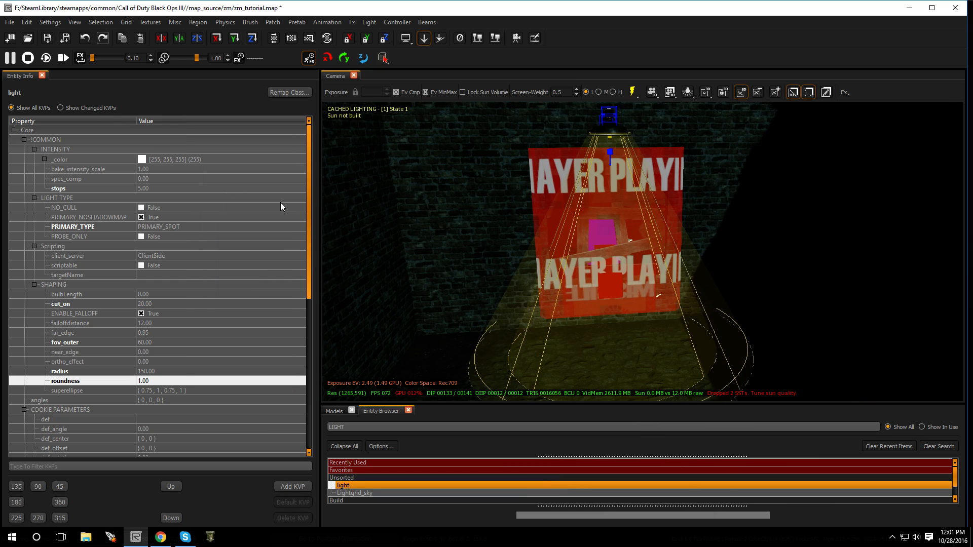
pyautogui.click(141, 217)
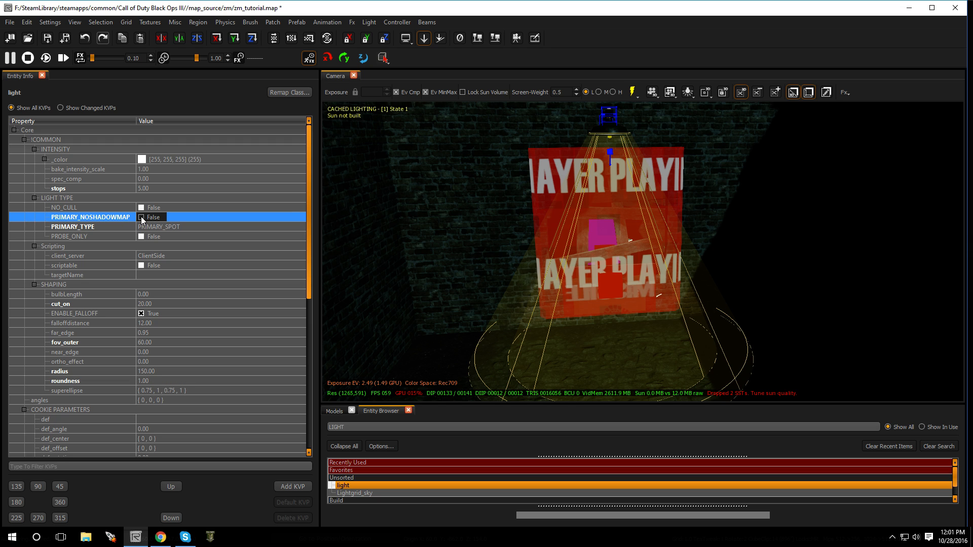
pyautogui.press('Escape')
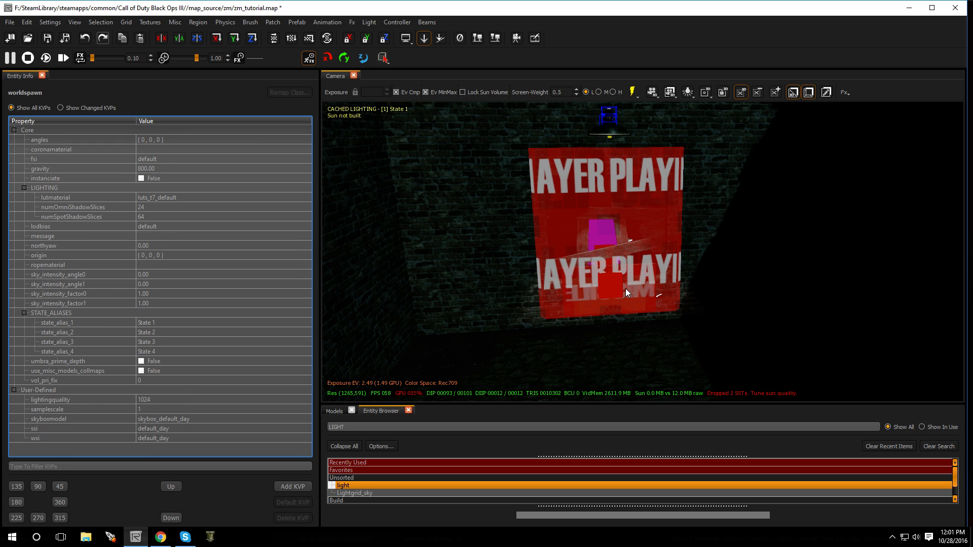
# Select the spot light above the lamp, examine its lighting on the wall in the camera view, and deselect it.
pyautogui.moveTo(626, 288); pyautogui.dragTo(603, 202, button='right')
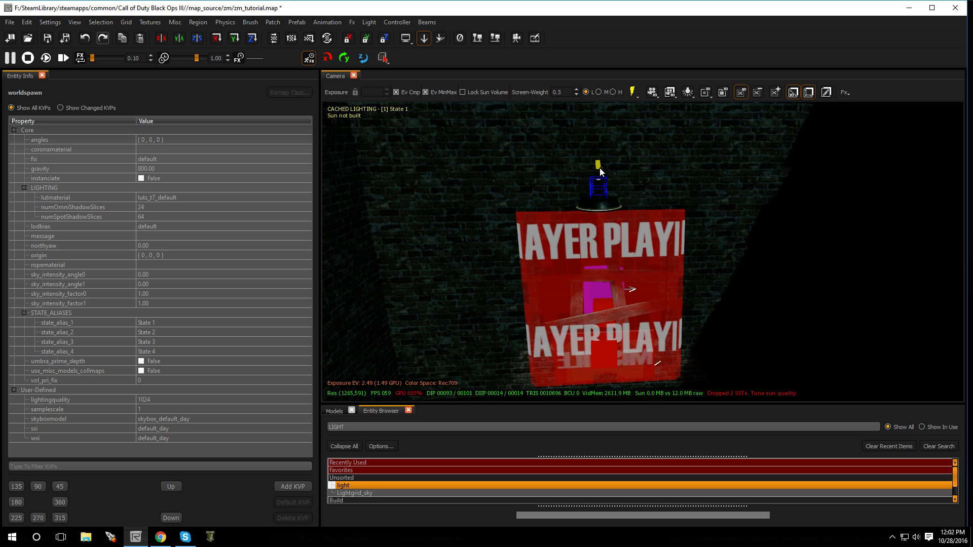
pyautogui.click(598, 165)
pyautogui.moveTo(599, 282)
pyautogui.mouseDown(button='right')
pyautogui.moveTo(583, 284)
pyautogui.moveTo(594, 287)
pyautogui.moveTo(599, 308)
pyautogui.moveTo(591, 305)
pyautogui.moveTo(596, 275)
pyautogui.moveTo(607, 293)
pyautogui.mouseUp(button='right')
pyautogui.press('w')
pyautogui.press('s')
pyautogui.press('w')
pyautogui.press('s')
pyautogui.press('Escape')
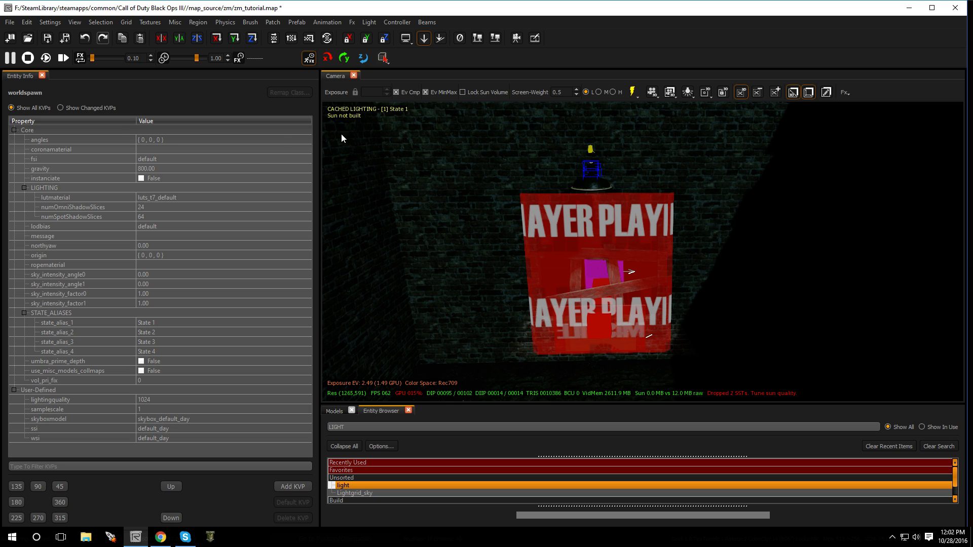
# Widen the entity properties area, restore the XY top view, and zoom it out to show the whole map.
pyautogui.moveTo(320, 172); pyautogui.dragTo(504, 188)
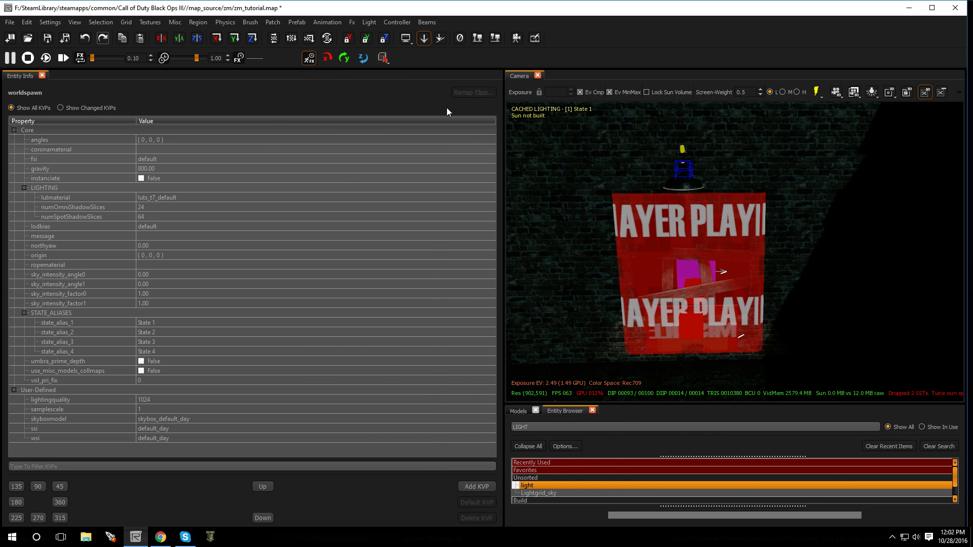
pyautogui.rightClick(593, 60)
pyautogui.click(659, 415)
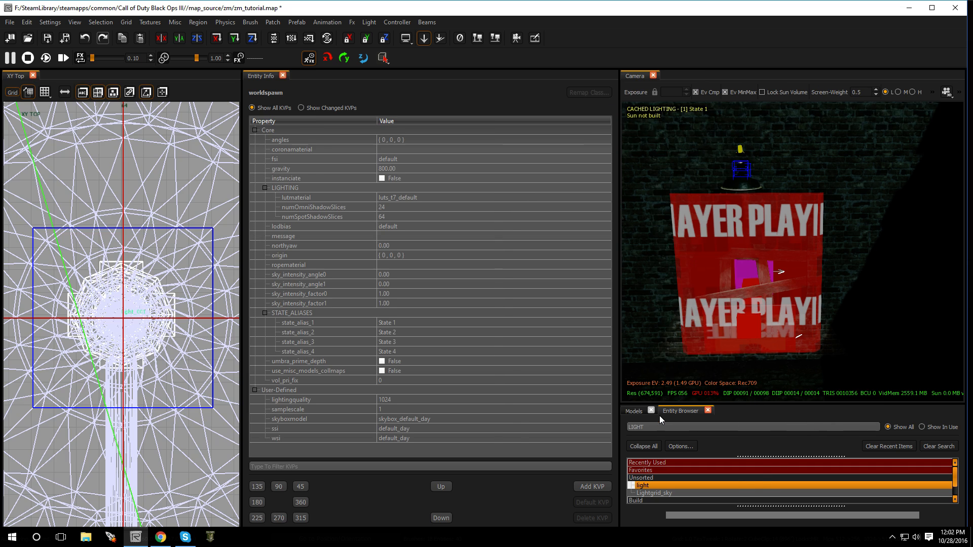
pyautogui.scroll(-10, 203, 325)
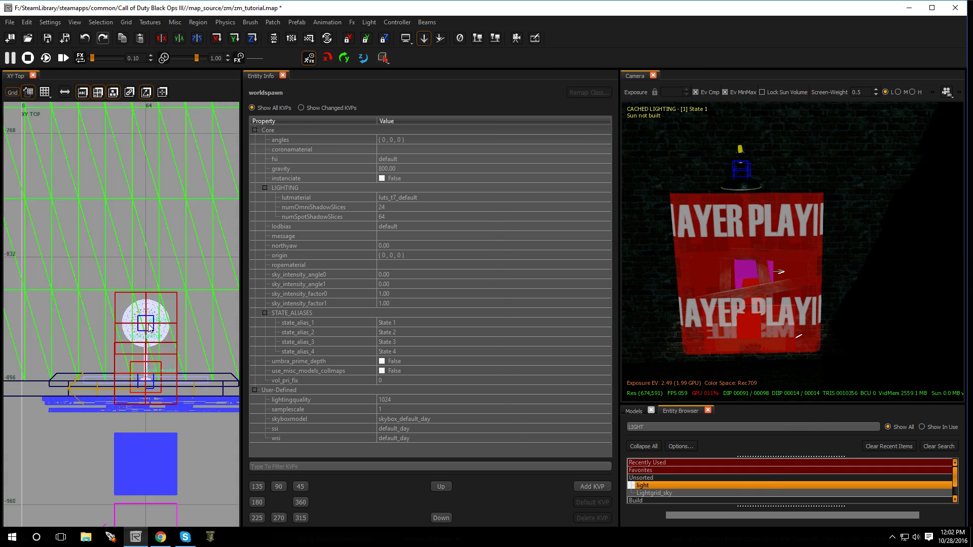
pyautogui.scroll(1, 148, 328)
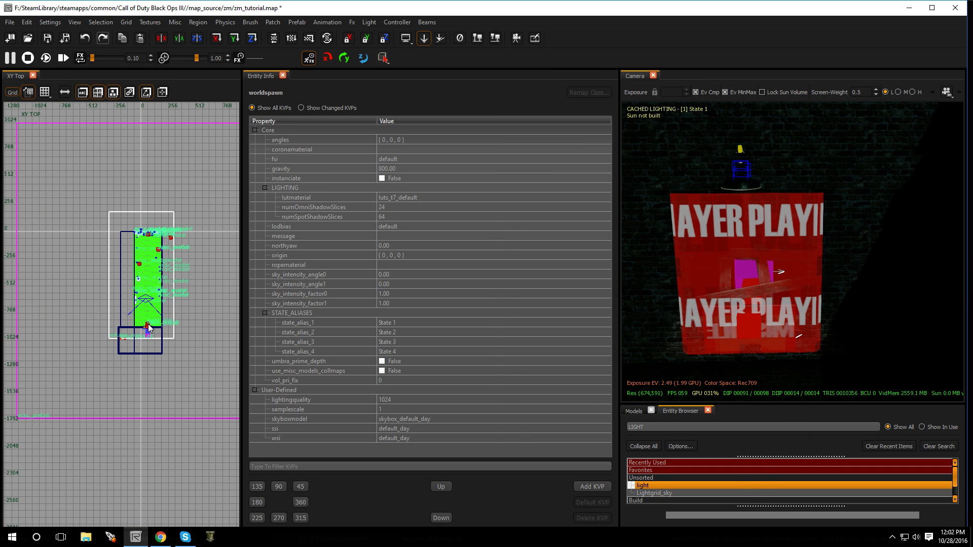
# Enlarge the entity browser, filter it for FOG, and collapse the Recently Used and Favorites groups.
pyautogui.moveTo(772, 403); pyautogui.dragTo(751, 267)
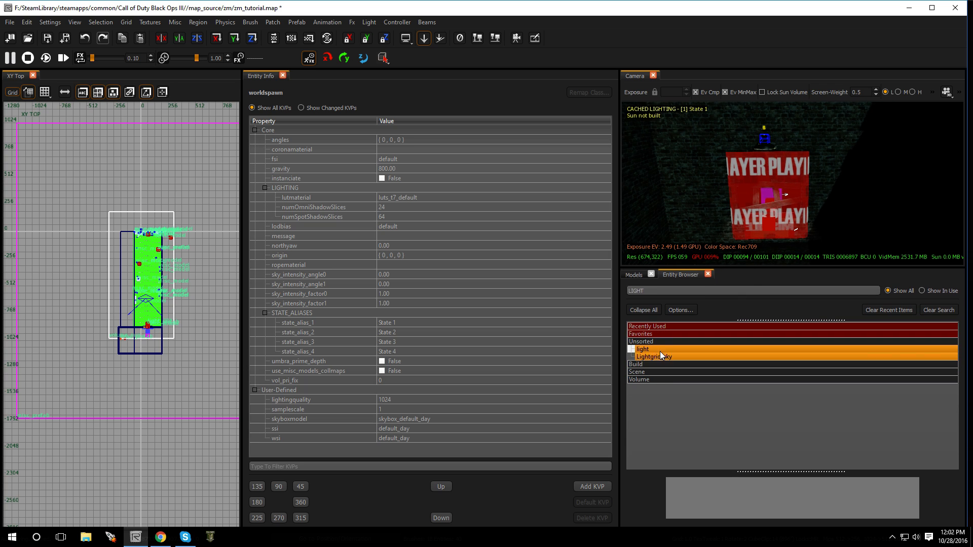
pyautogui.moveTo(645, 290); pyautogui.dragTo(627, 290)
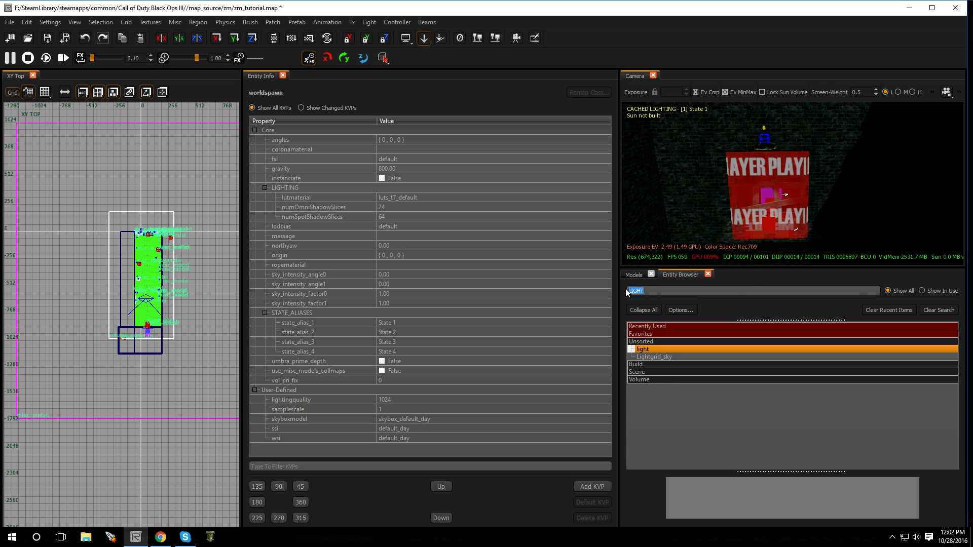
pyautogui.write('FOG')
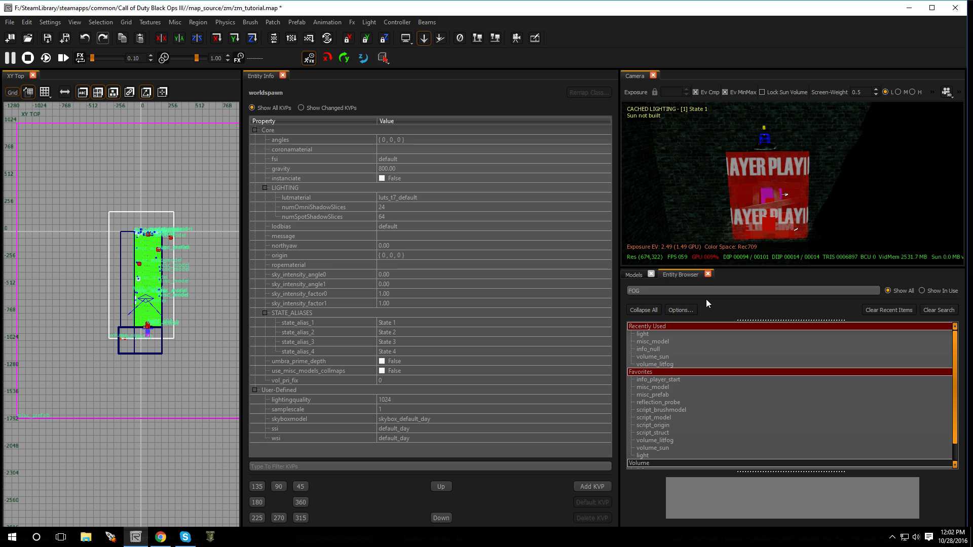
pyautogui.click(664, 328)
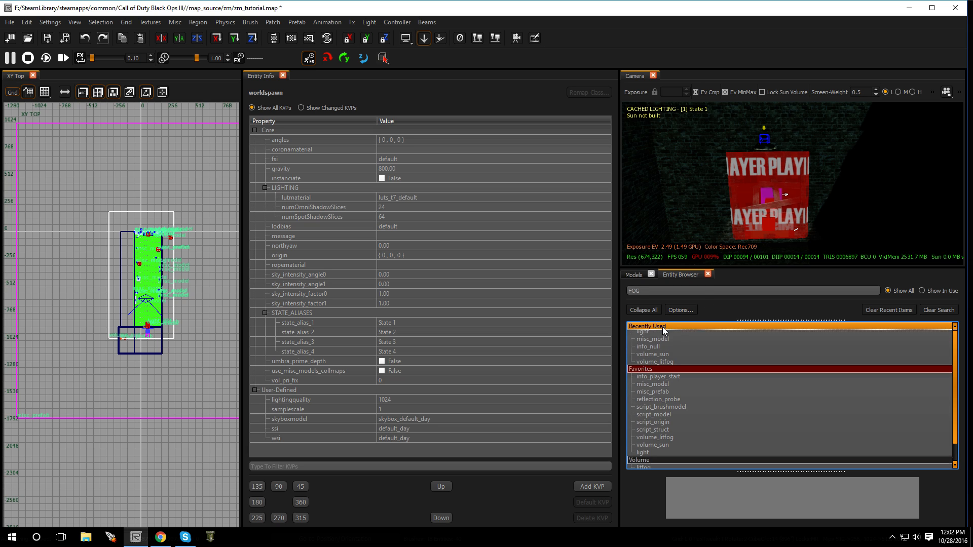
pyautogui.doubleClick(663, 327)
pyautogui.doubleClick(654, 334)
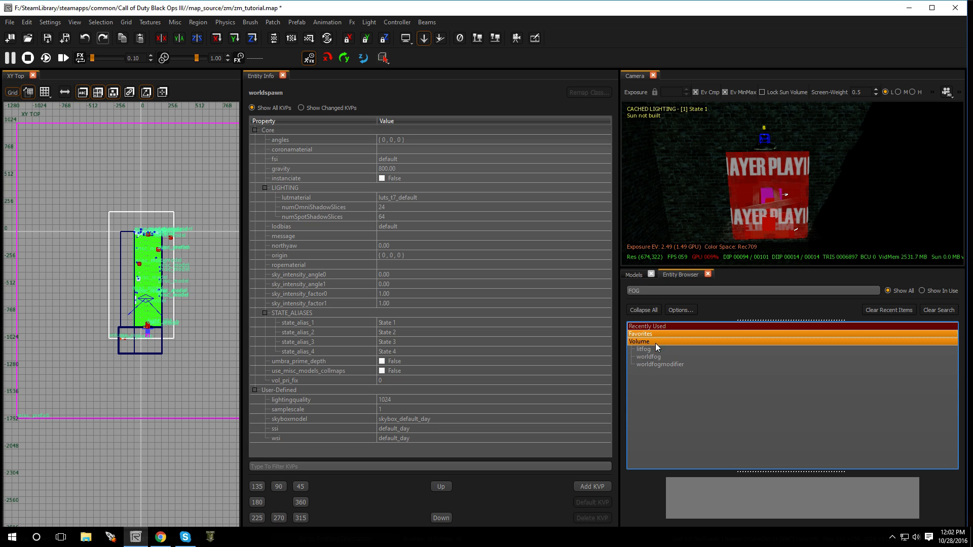
# Place a litfog volume over the map in the top view, sized about 1049 by 768 units.
pyautogui.click(650, 348)
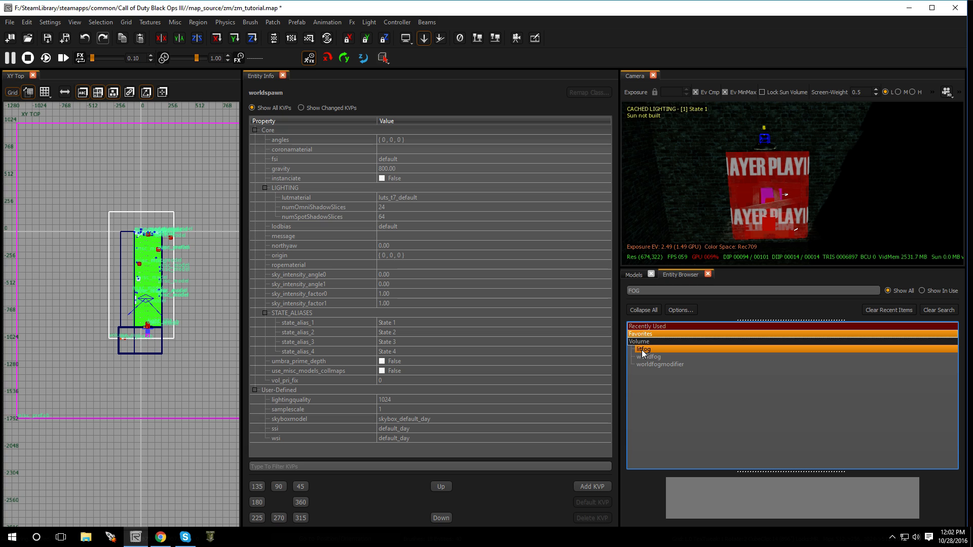
pyautogui.moveTo(652, 351); pyautogui.dragTo(209, 339)
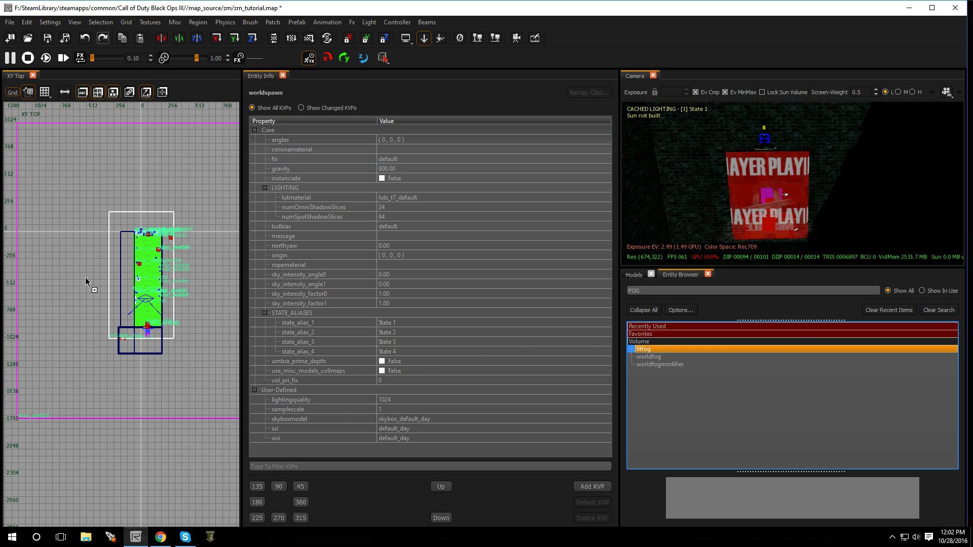
pyautogui.moveTo(86, 278); pyautogui.dragTo(88, 187)
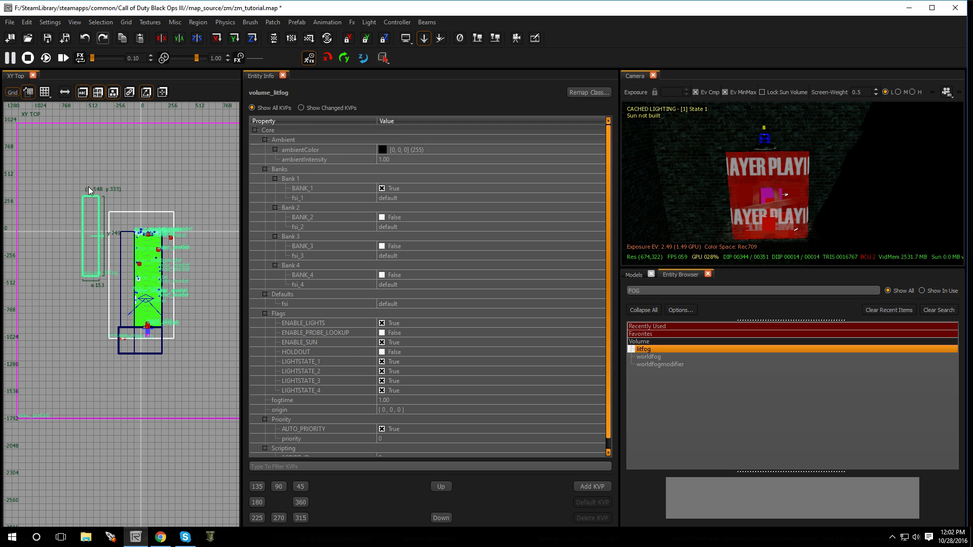
pyautogui.moveTo(114, 227); pyautogui.dragTo(205, 260)
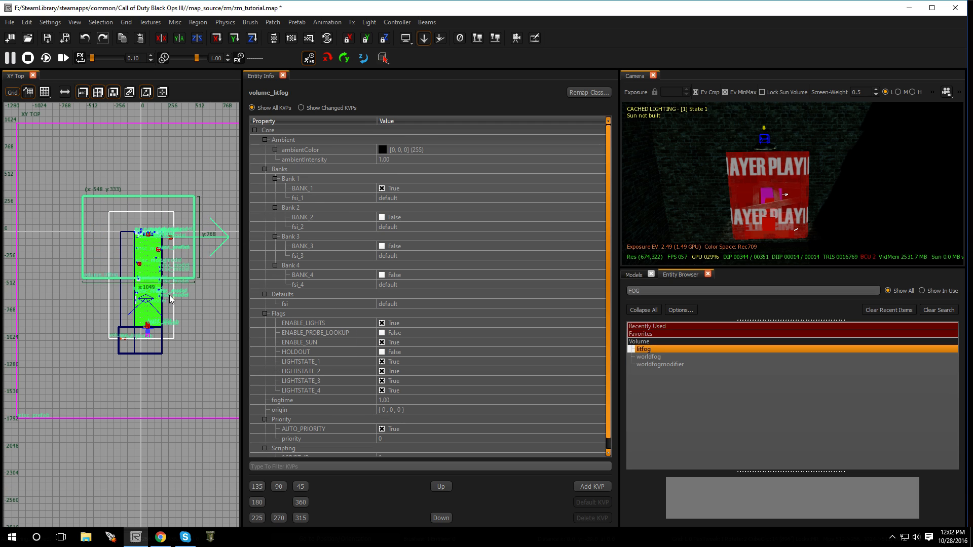
# Extend the litfog volume above and below the map in the XZ front view to about 527 units tall.
pyautogui.hotkey('ctrl', 'Tab')
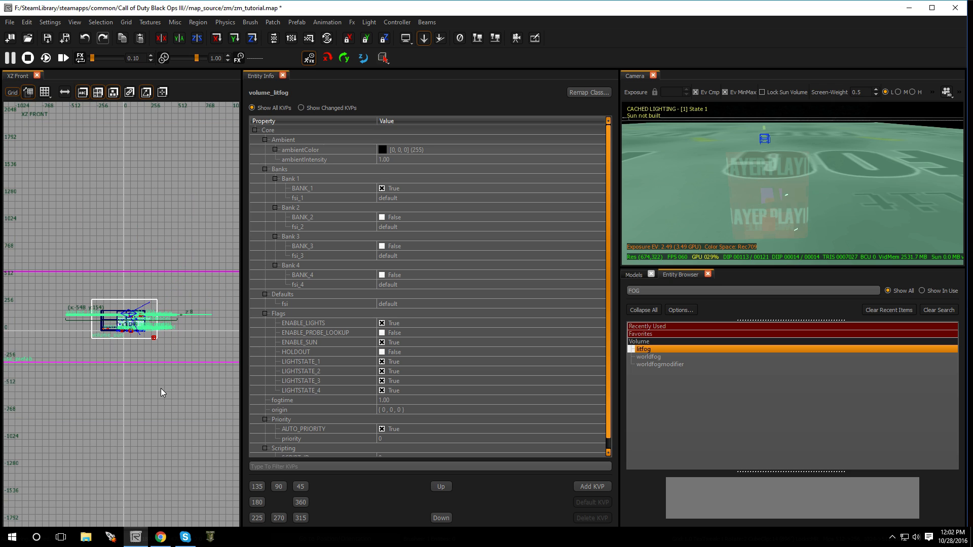
pyautogui.moveTo(149, 292); pyautogui.dragTo(147, 271)
pyautogui.moveTo(139, 336); pyautogui.dragTo(139, 370)
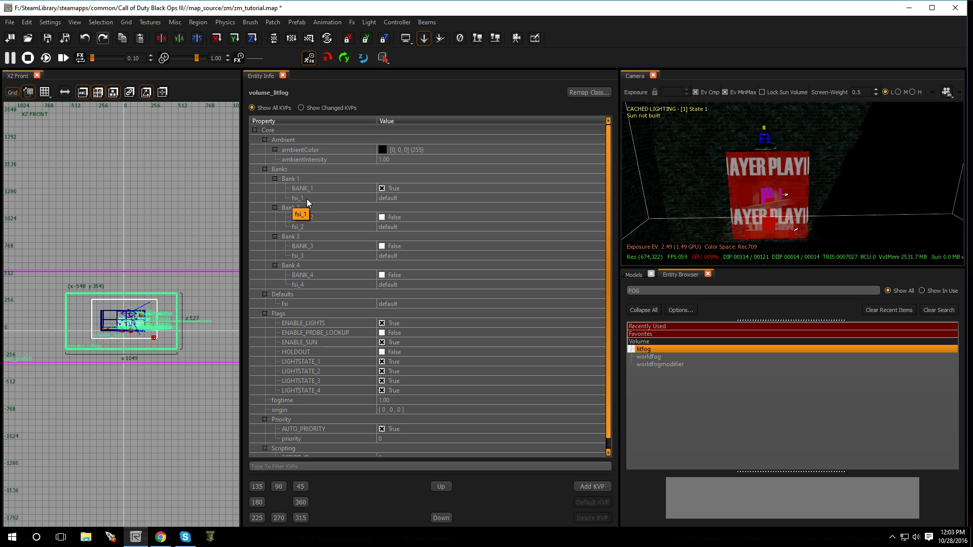
# Assign the zm_factory_volumetric fog asset to fsi_1 in Bank 1 of the litfog volume.
pyautogui.click(396, 198)
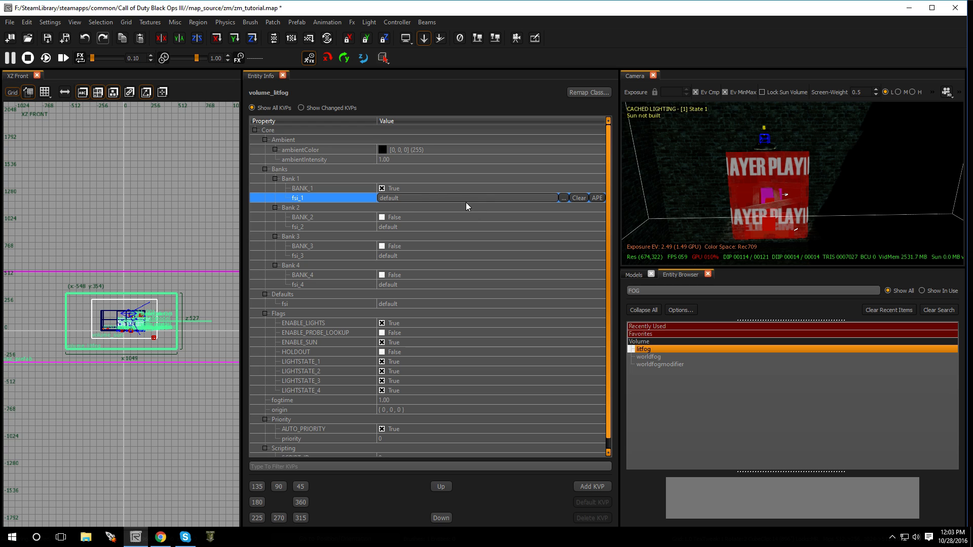
pyautogui.click(564, 198)
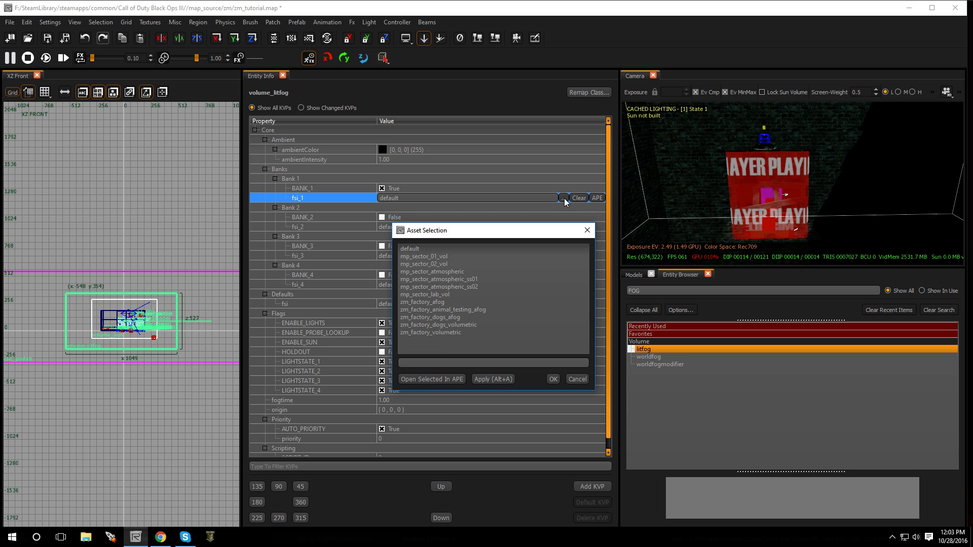
pyautogui.click(498, 264)
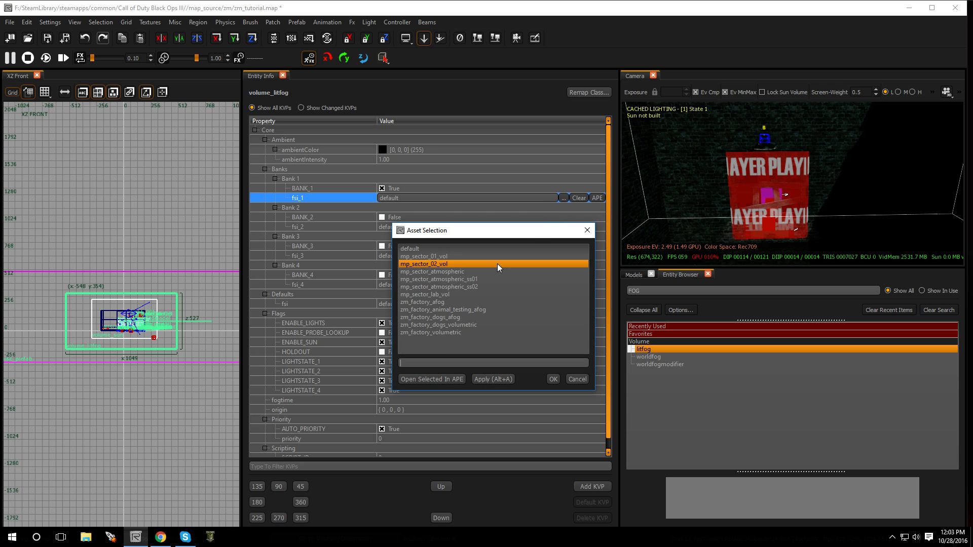
pyautogui.doubleClick(440, 333)
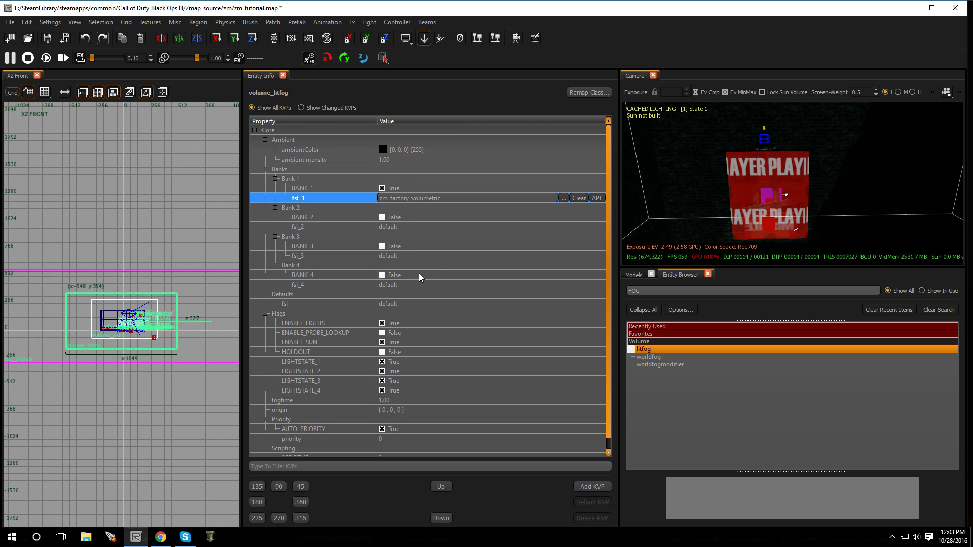
pyautogui.scroll(-1, 419, 273)
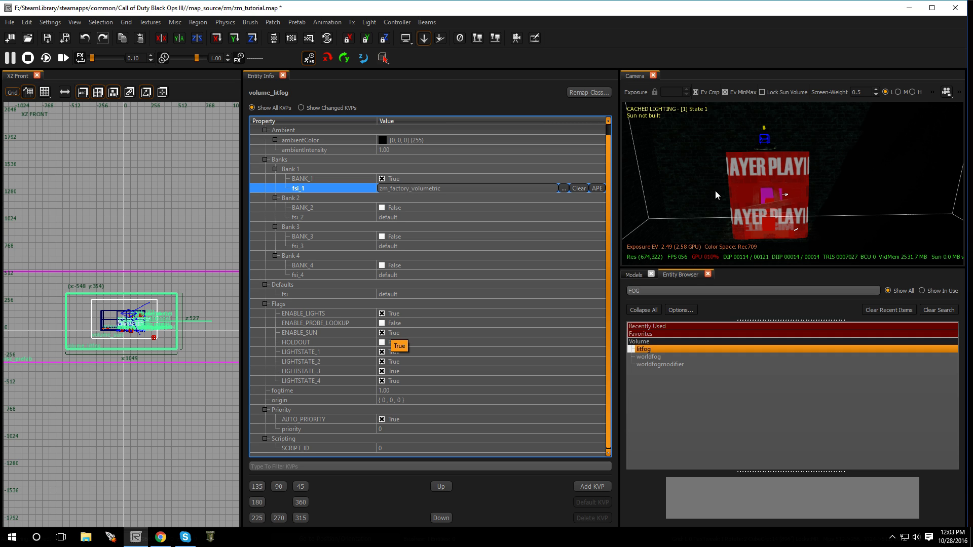
# Disable ENABLE_SUN on the litfog volume and make the camera view taller to compare its effect.
pyautogui.moveTo(884, 152); pyautogui.dragTo(822, 229, button='right')
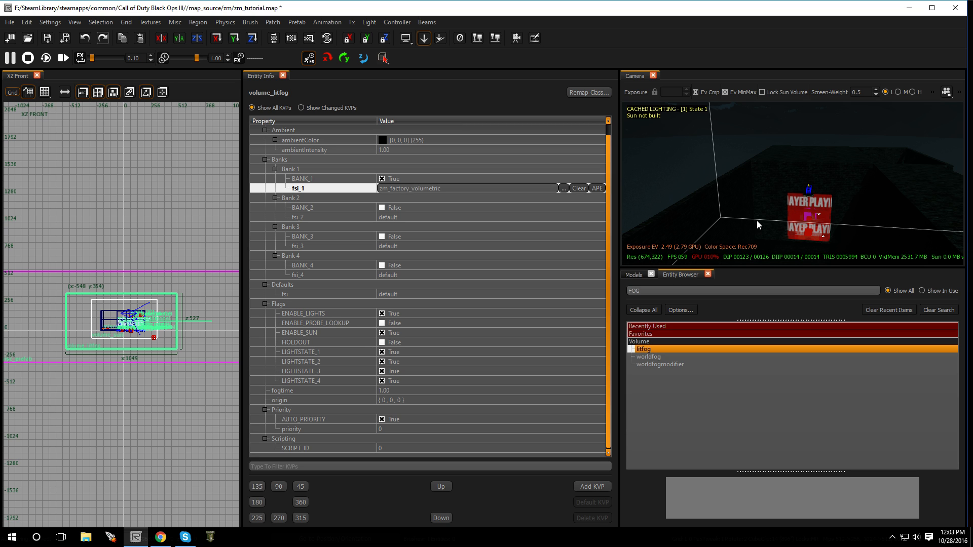
pyautogui.moveTo(756, 220)
pyautogui.mouseDown(button='right')
pyautogui.moveTo(791, 251)
pyautogui.moveTo(760, 224)
pyautogui.mouseUp(button='right')
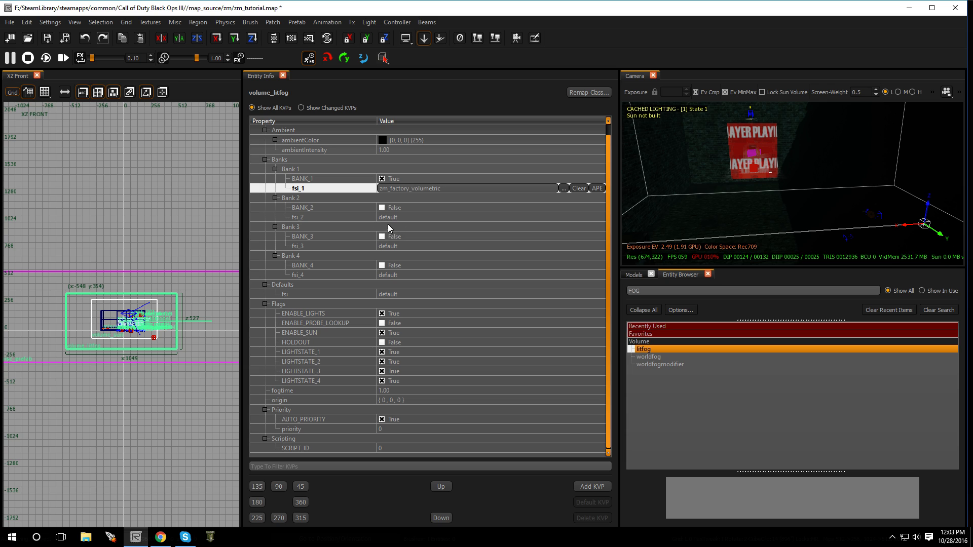
pyautogui.click(382, 334)
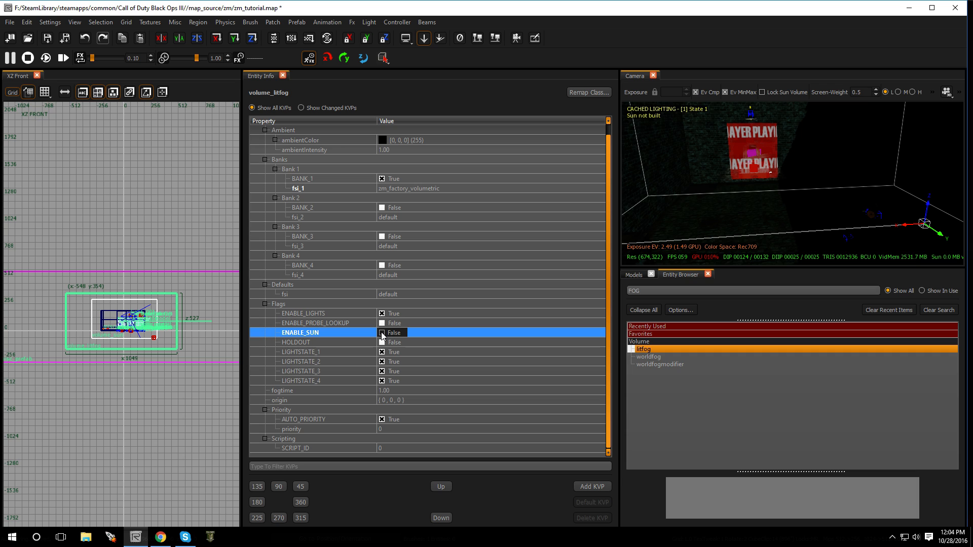
pyautogui.click(382, 333)
pyautogui.moveTo(767, 267); pyautogui.dragTo(766, 430)
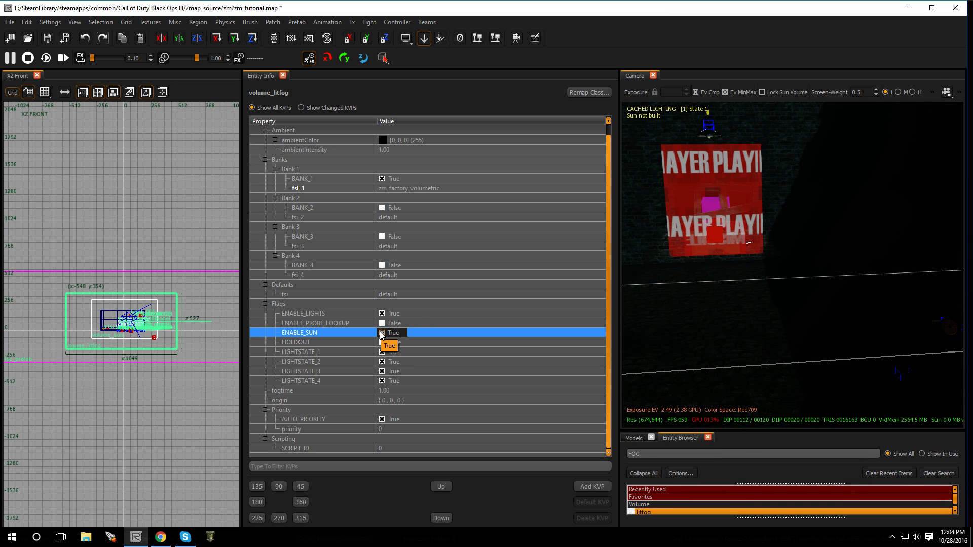
pyautogui.click(382, 333)
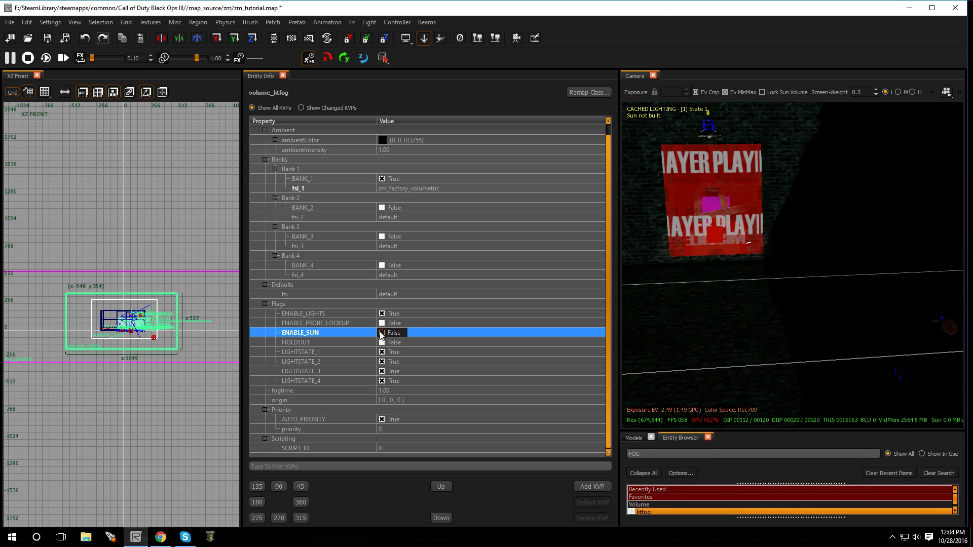
pyautogui.click(381, 334)
pyautogui.click(381, 333)
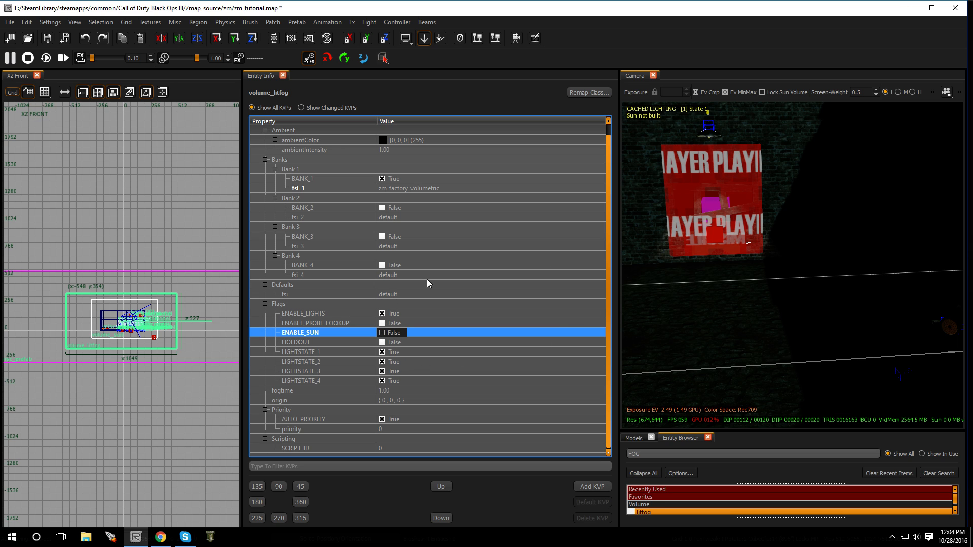
# Enable volumetric and volumetricCookies on the spot light above the wall lamp.
pyautogui.press('Escape')
pyautogui.press('w')
pyautogui.moveTo(686, 183); pyautogui.dragTo(672, 147, button='right')
pyautogui.press('w')
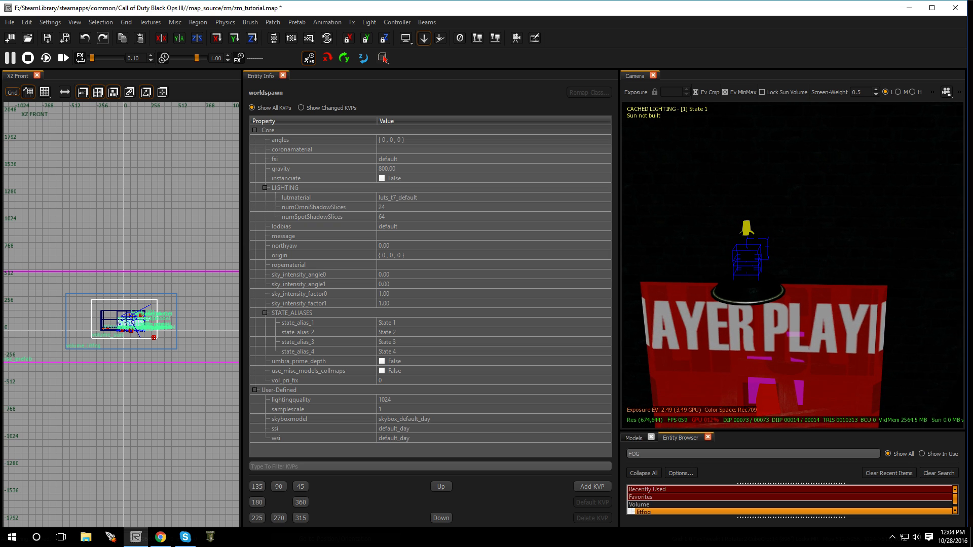
pyautogui.keyDown('shift'); pyautogui.click(746, 225); pyautogui.keyUp('shift')
pyautogui.press('s')
pyautogui.moveTo(747, 225); pyautogui.dragTo(728, 261, button='right')
pyautogui.scroll(-6, 366, 290)
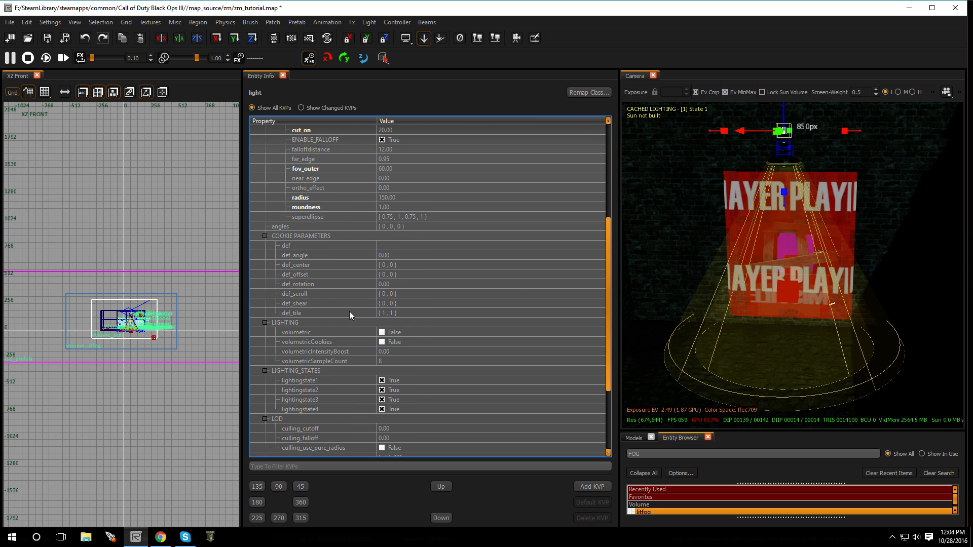
pyautogui.click(382, 333)
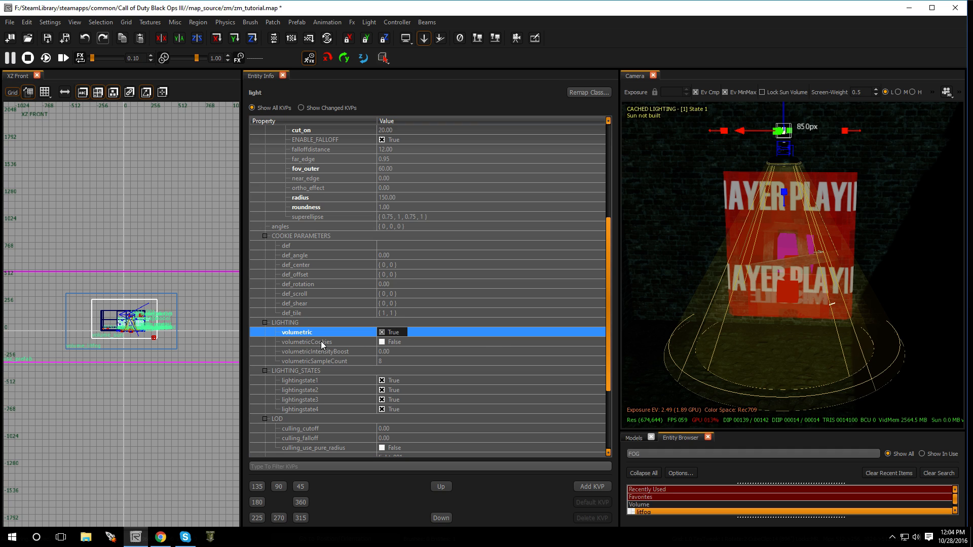
pyautogui.click(383, 342)
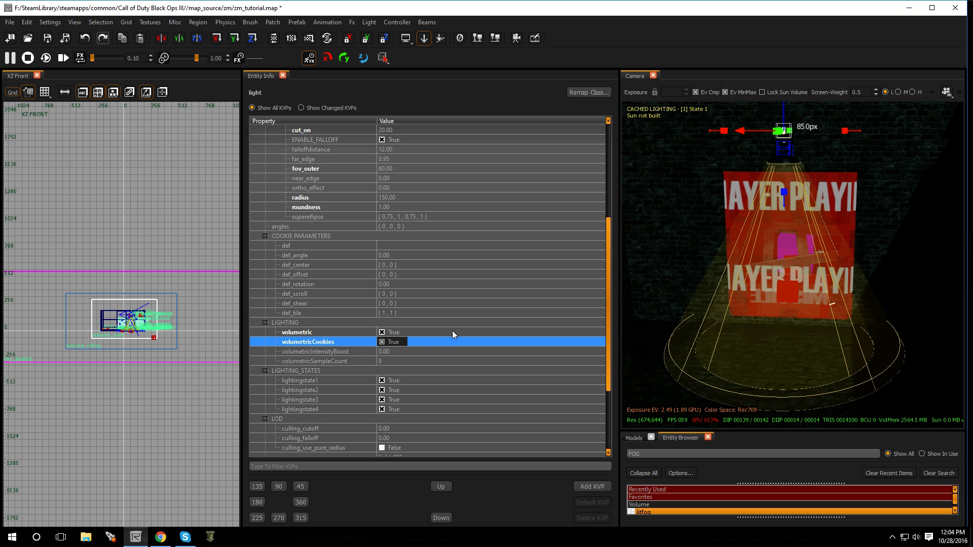
# Deselect the spot light and switch the camera view from cached to runtime lighting, temporarily widening the view to reach the option.
pyautogui.press('Escape')
pyautogui.moveTo(718, 249)
pyautogui.mouseDown(button='right')
pyautogui.moveTo(735, 250)
pyautogui.moveTo(723, 248)
pyautogui.moveTo(722, 263)
pyautogui.moveTo(729, 234)
pyautogui.mouseUp(button='right')
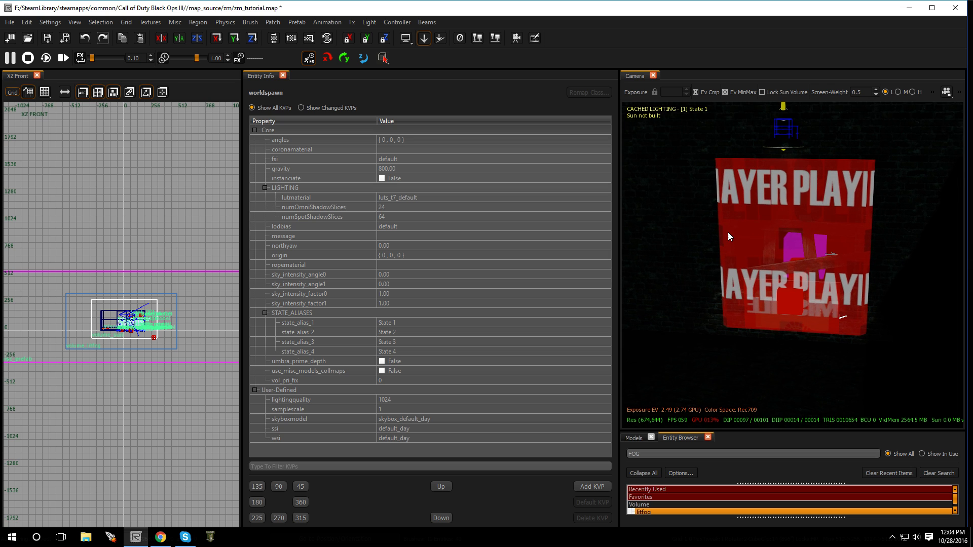
pyautogui.moveTo(619, 196); pyautogui.dragTo(427, 196)
pyautogui.click(743, 95)
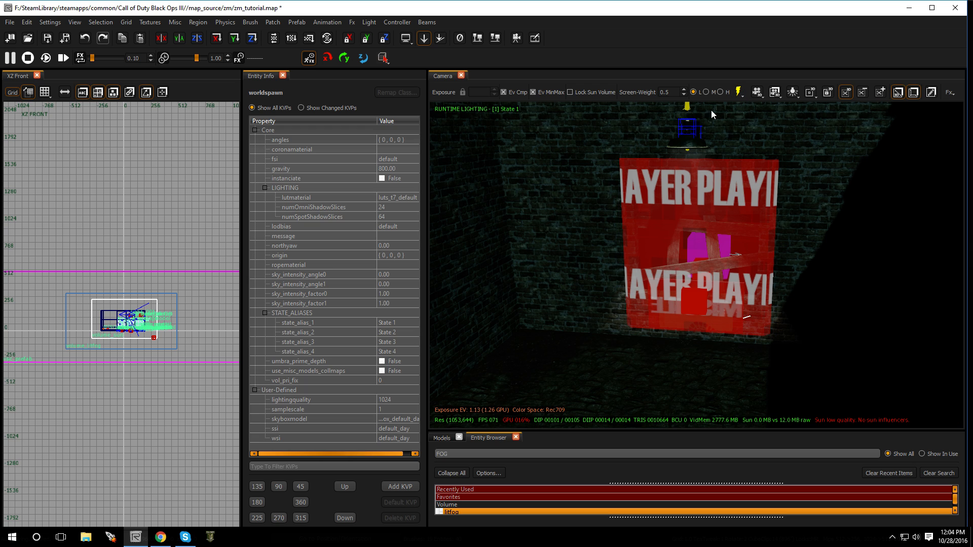
pyautogui.moveTo(426, 289); pyautogui.dragTo(641, 280)
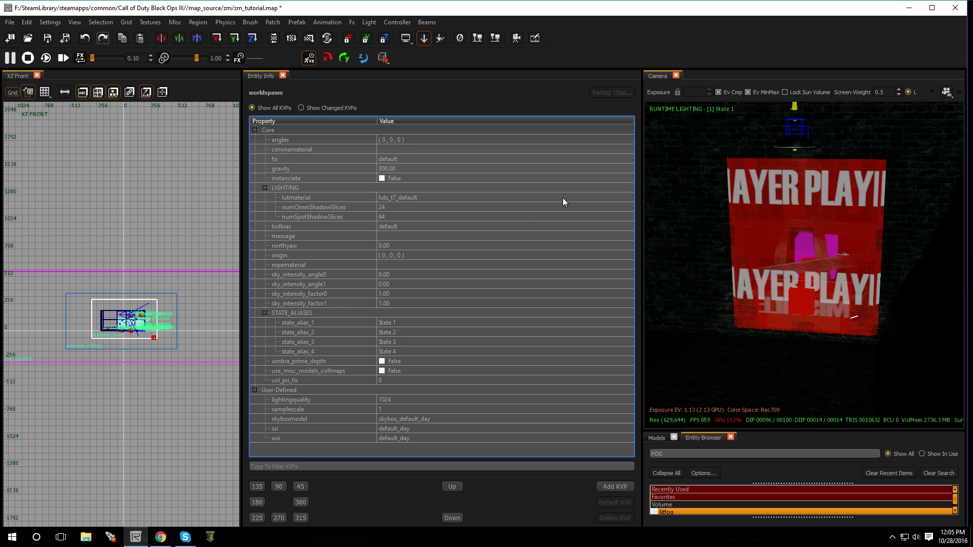
# Set the cookie def of the lamp's spot light to white_light.
pyautogui.click(795, 108)
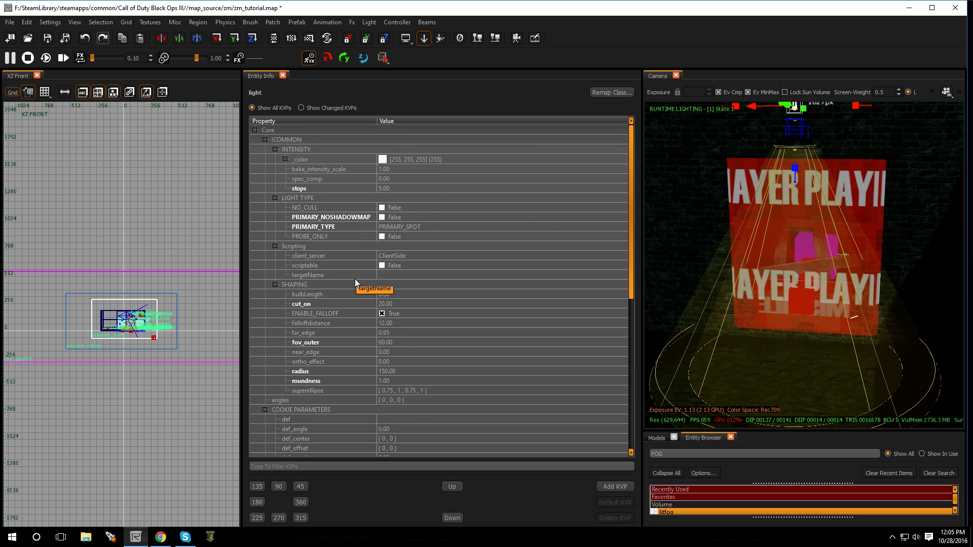
pyautogui.scroll(-3, 355, 279)
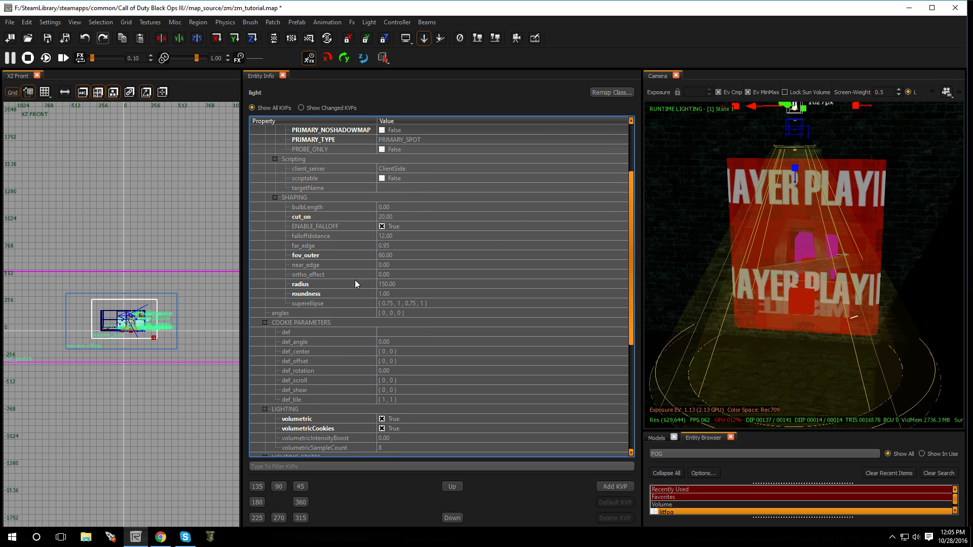
pyautogui.click(389, 332)
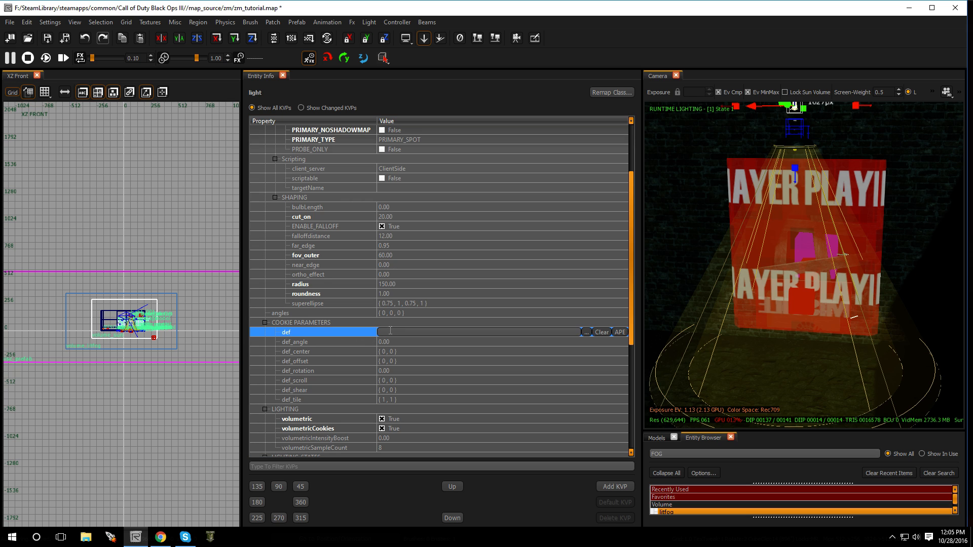
pyautogui.click(586, 332)
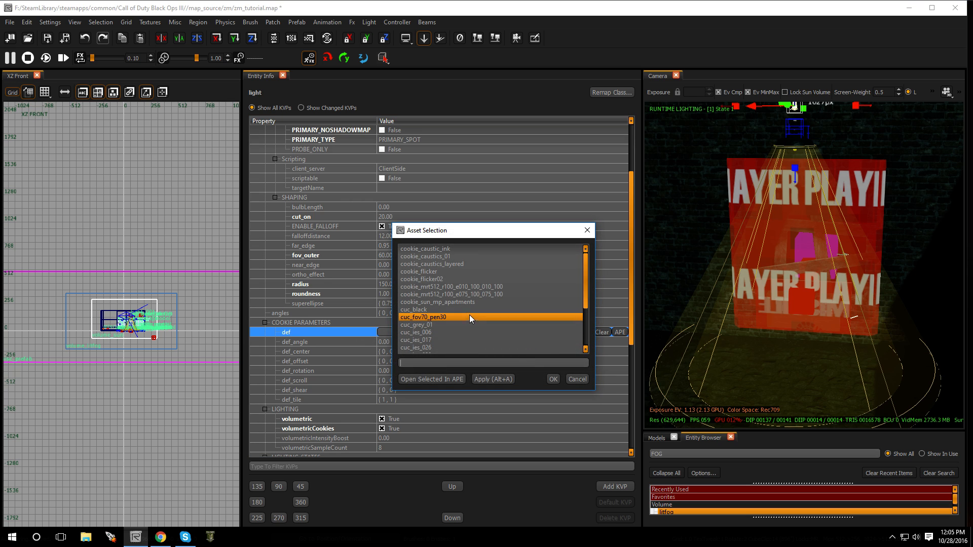
pyautogui.scroll(-3, 459, 284)
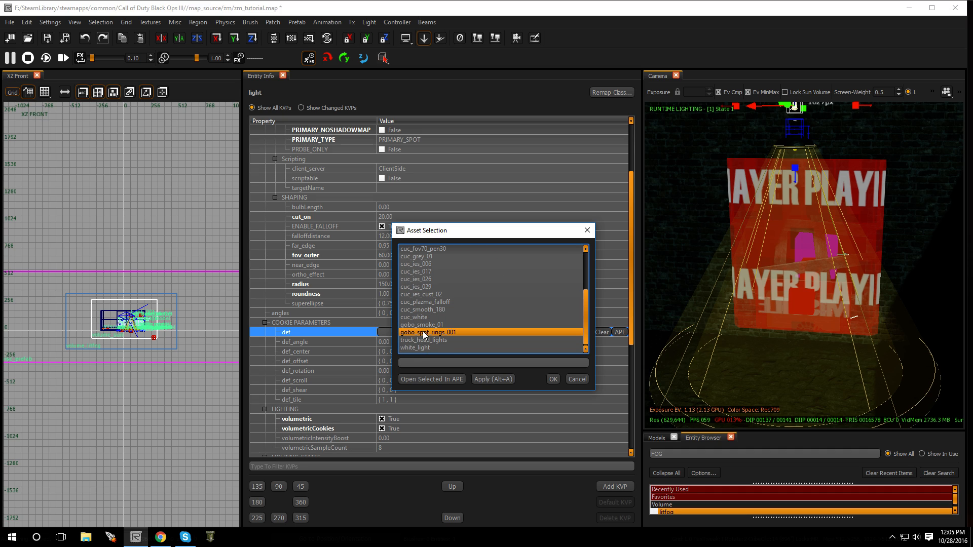
pyautogui.scroll(3, 425, 305)
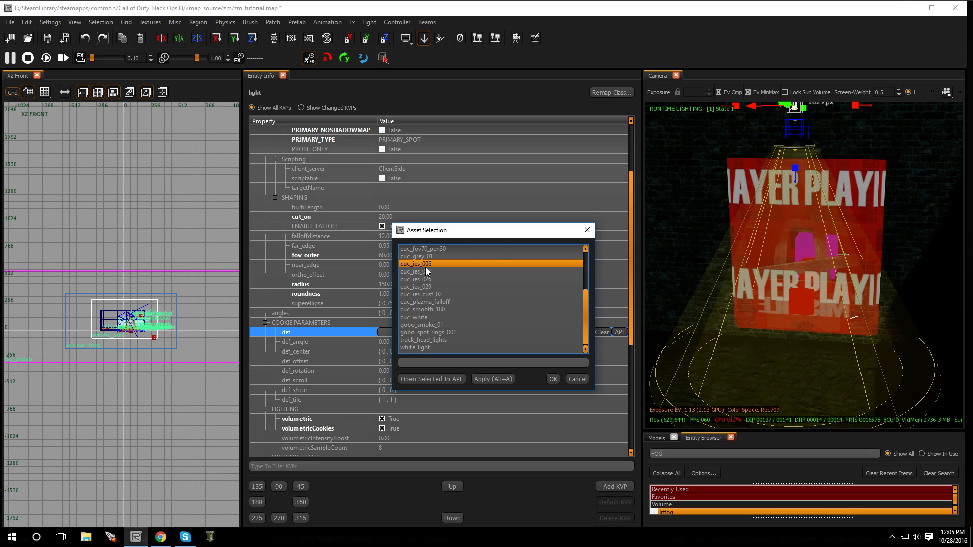
pyautogui.scroll(-3, 425, 266)
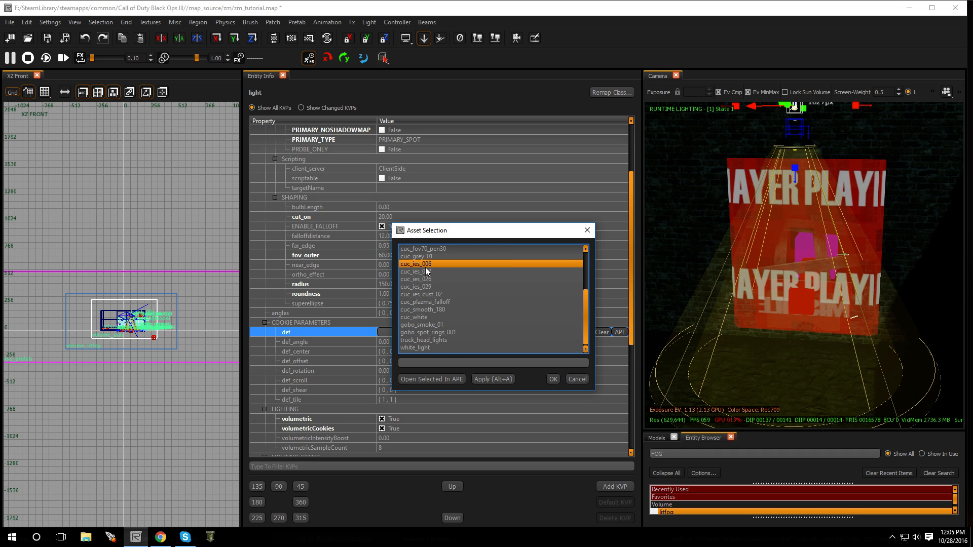
pyautogui.doubleClick(419, 347)
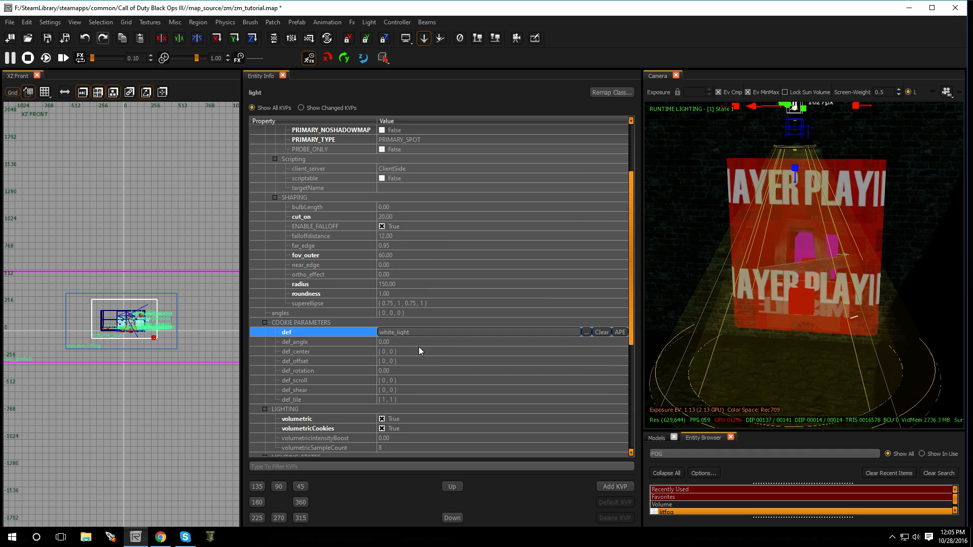
pyautogui.scroll(-3, 409, 360)
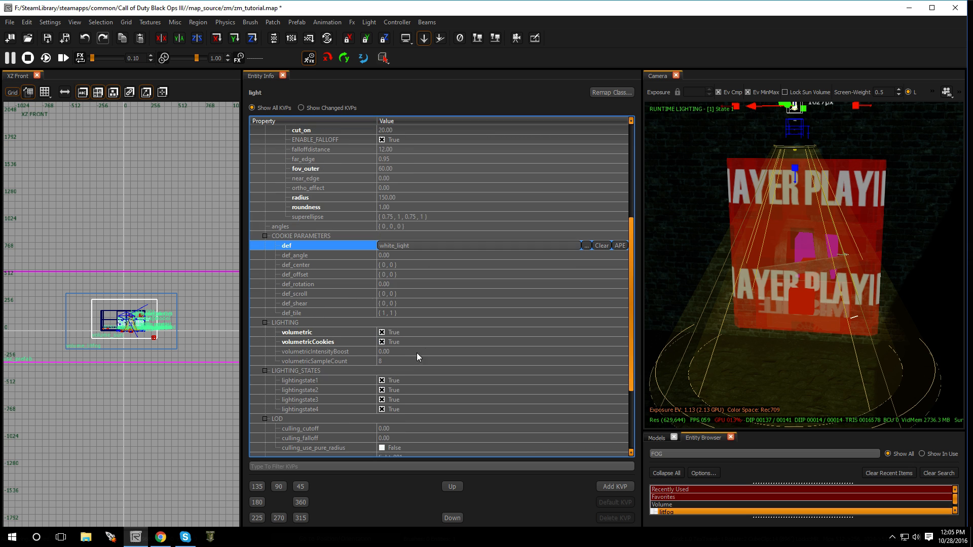
# Set the spot light's stops to 12, deselect it, and inspect the beam in the camera view.
pyautogui.press('Escape')
pyautogui.moveTo(769, 315)
pyautogui.mouseDown(button='right')
pyautogui.moveTo(811, 315)
pyautogui.moveTo(786, 315)
pyautogui.moveTo(774, 298)
pyautogui.mouseUp(button='right')
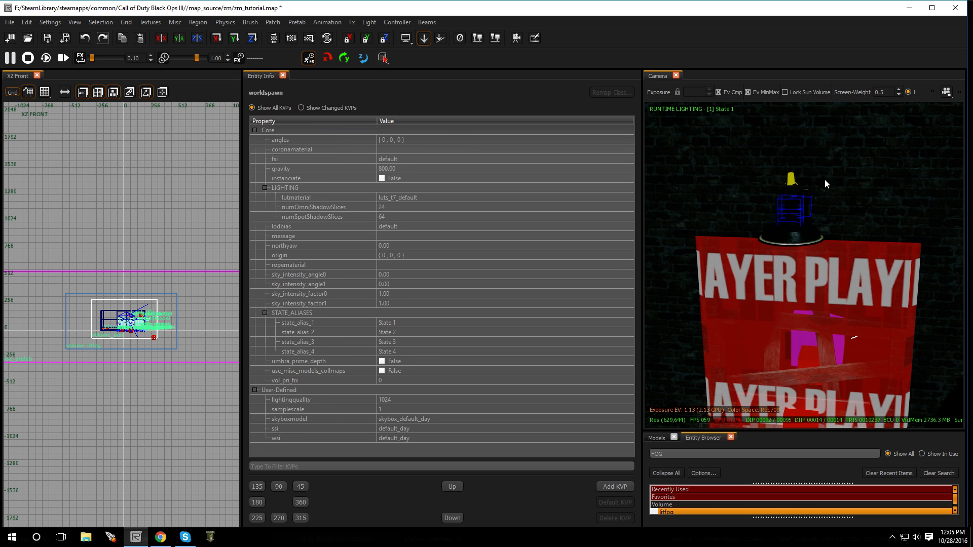
pyautogui.click(789, 181)
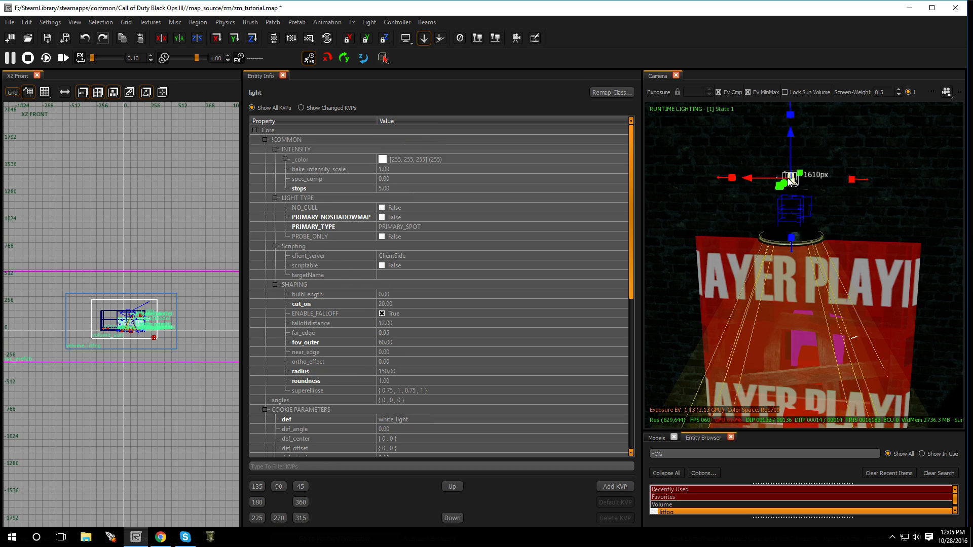
pyautogui.doubleClick(390, 189)
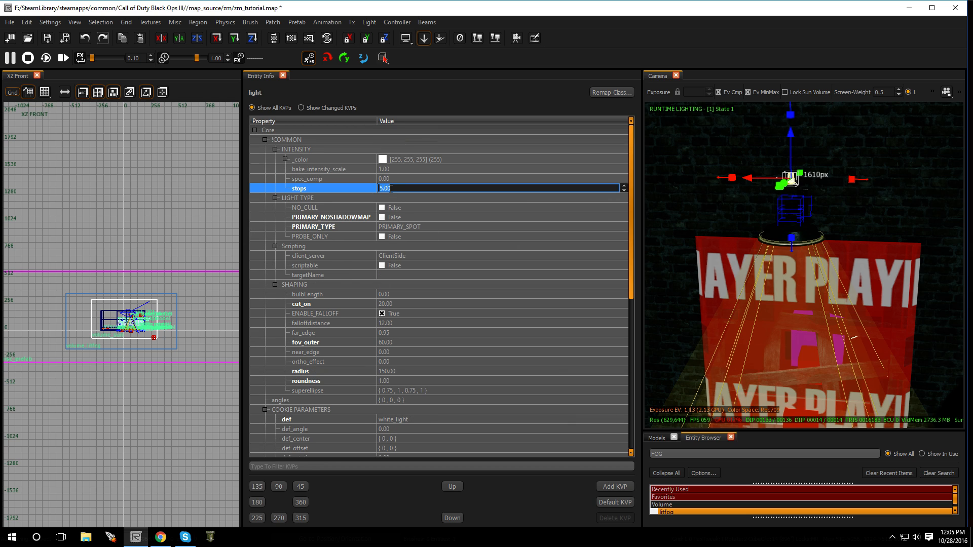
pyautogui.write('12')
pyautogui.press('Return')
pyautogui.press('Escape')
pyautogui.moveTo(799, 271)
pyautogui.mouseDown(button='right')
pyautogui.moveTo(831, 271)
pyautogui.moveTo(799, 274)
pyautogui.moveTo(800, 304)
pyautogui.moveTo(803, 281)
pyautogui.mouseUp(button='right')
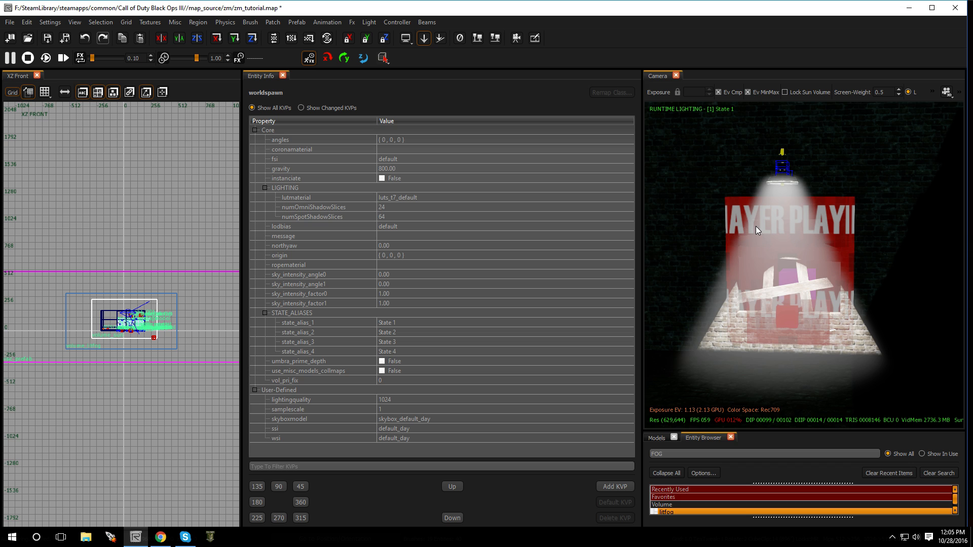
pyautogui.moveTo(780, 249); pyautogui.dragTo(715, 321, button='right')
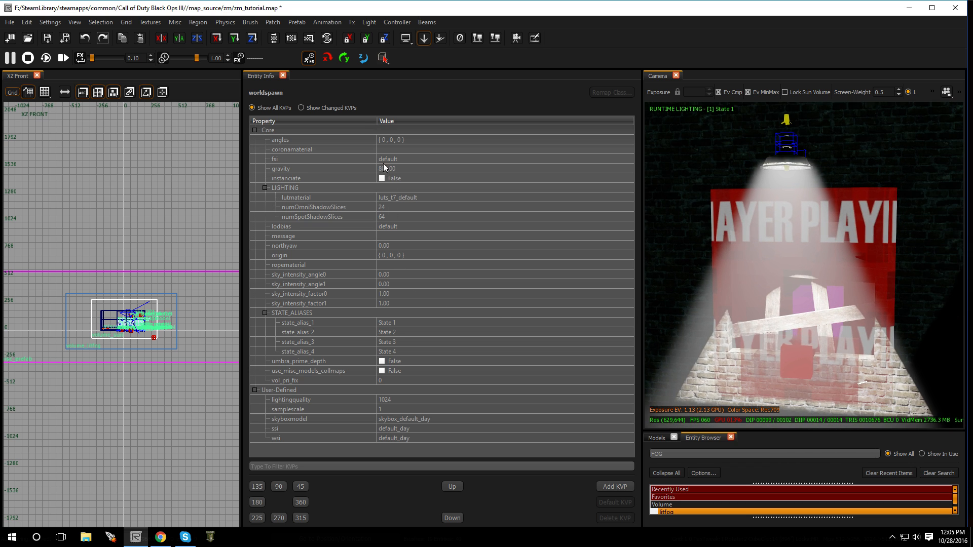
# Reselect the lamp's spot light and set its stops to 7.5.
pyautogui.click(786, 120)
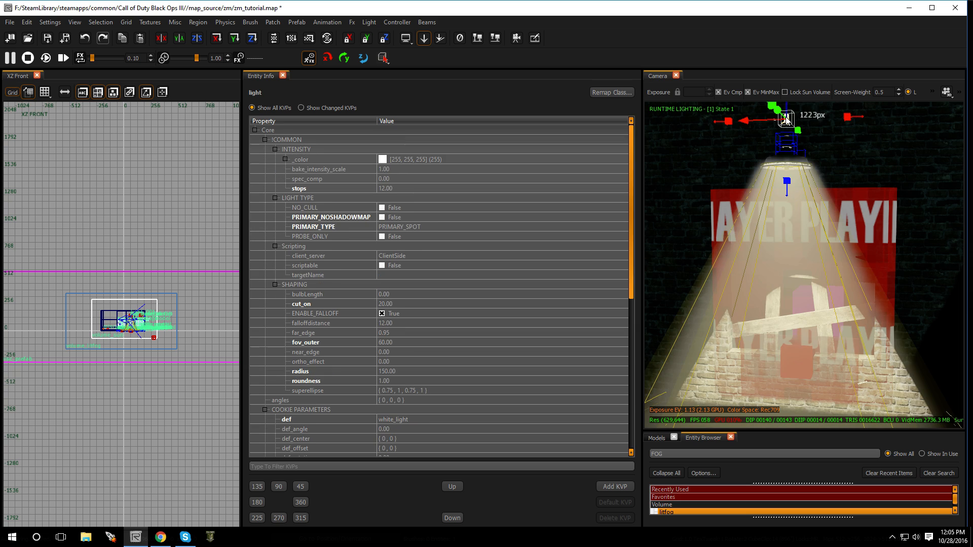
pyautogui.doubleClick(386, 190)
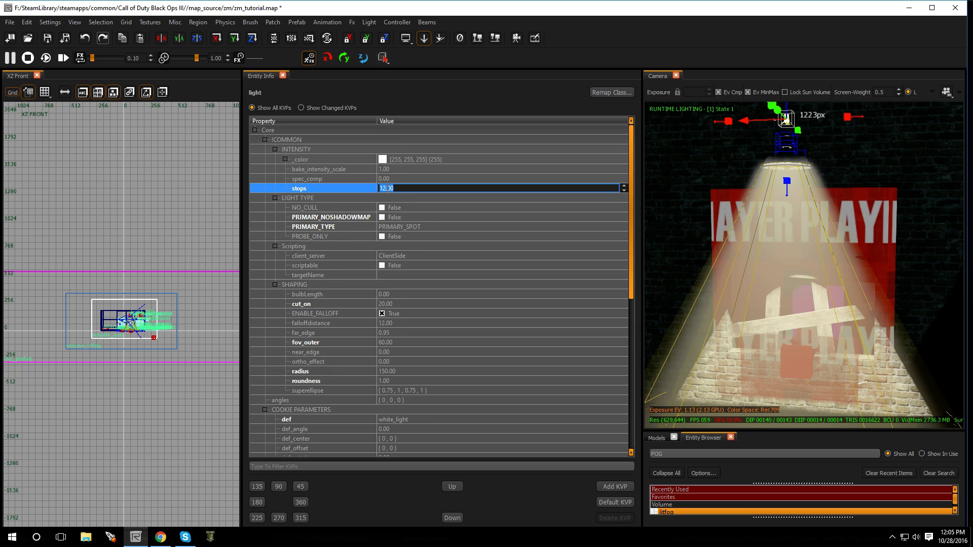
pyautogui.write('7.5')
pyautogui.press('Return')
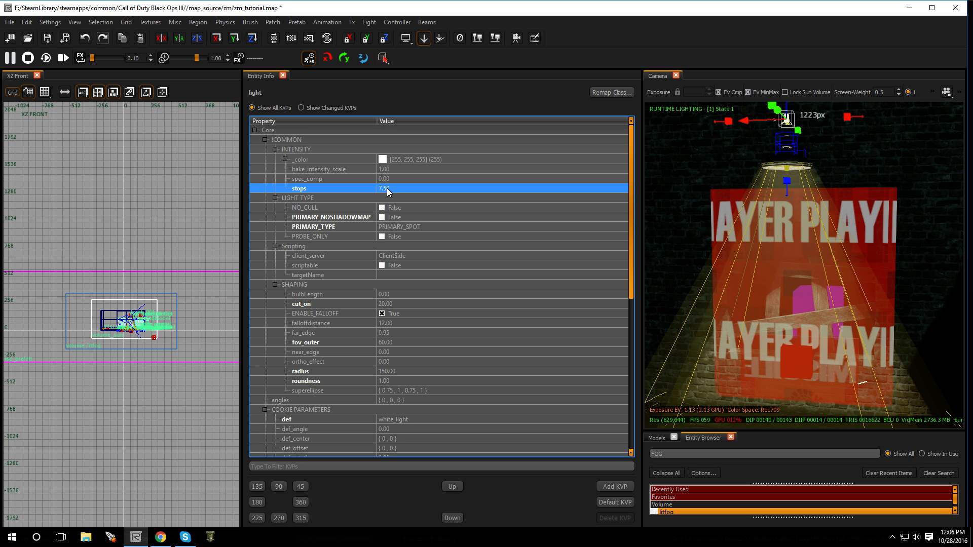
# Set the color of the lamp's spot light to yellow (220, 218, 31) and deselect the light.
pyautogui.press('Escape')
pyautogui.moveTo(845, 259); pyautogui.dragTo(846, 201, button='right')
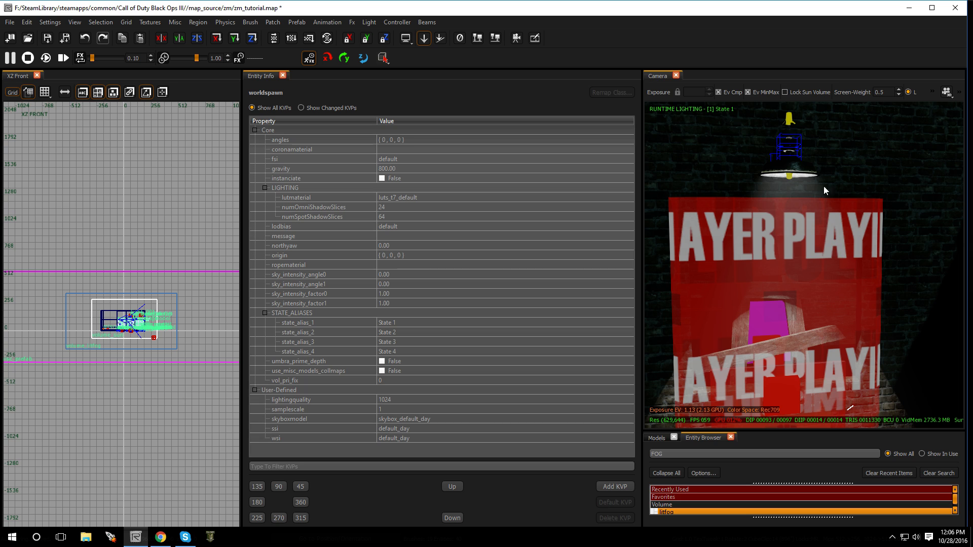
pyautogui.click(789, 119)
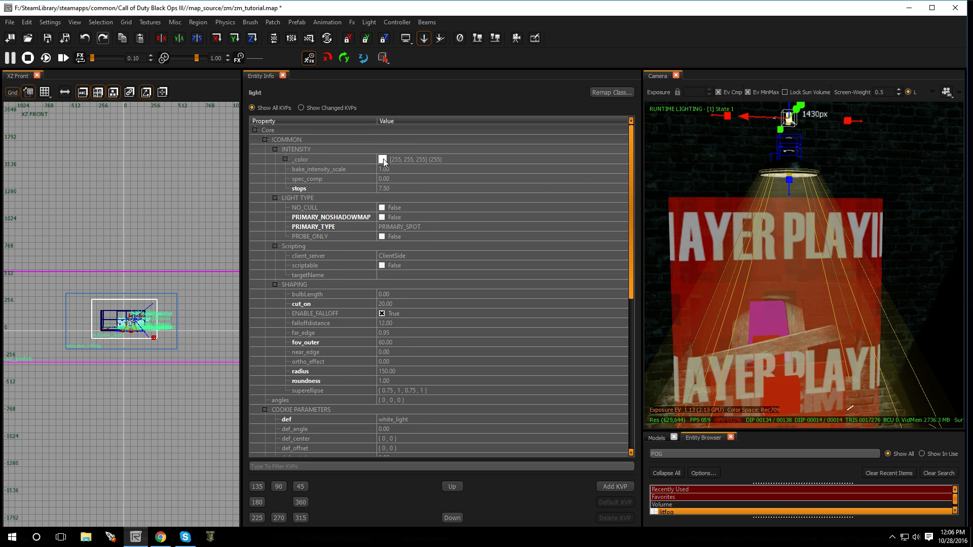
pyautogui.click(383, 161)
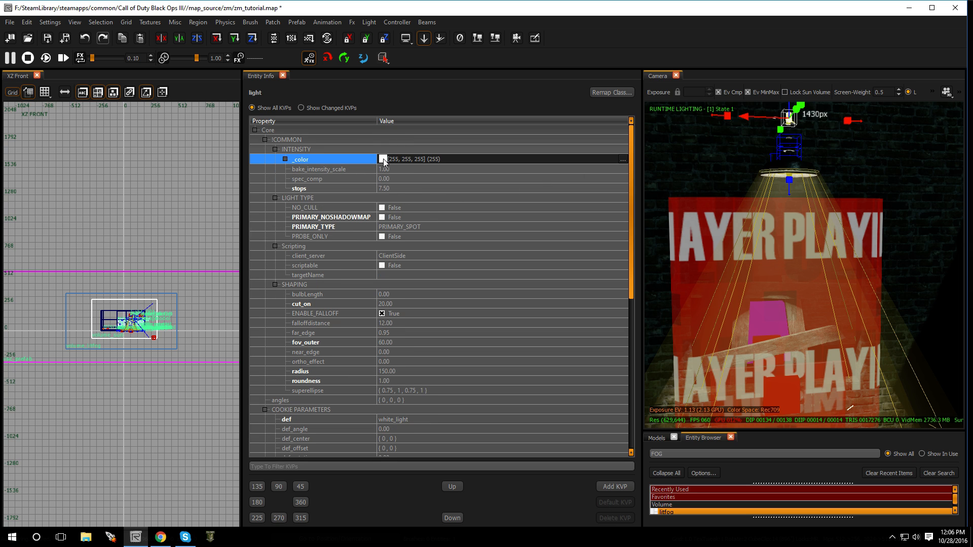
pyautogui.click(623, 160)
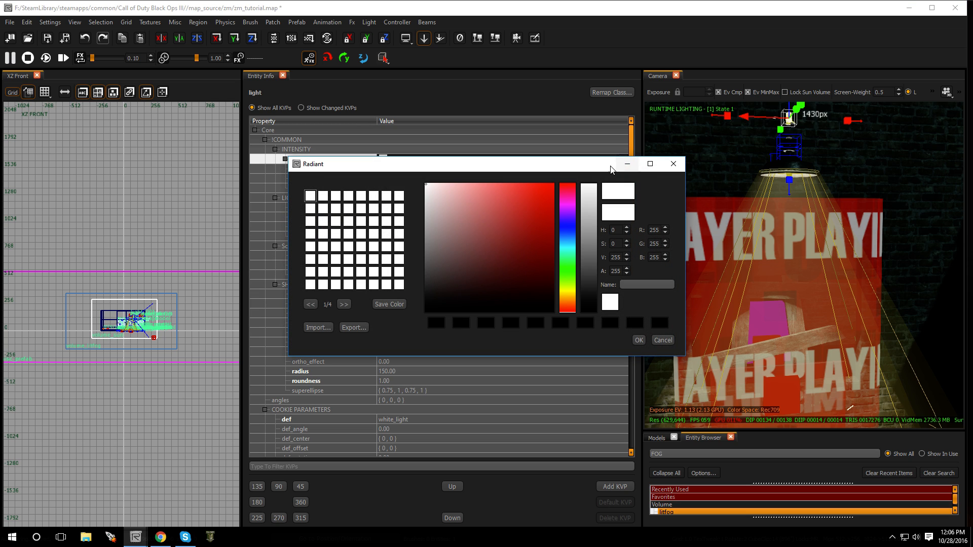
pyautogui.click(567, 292)
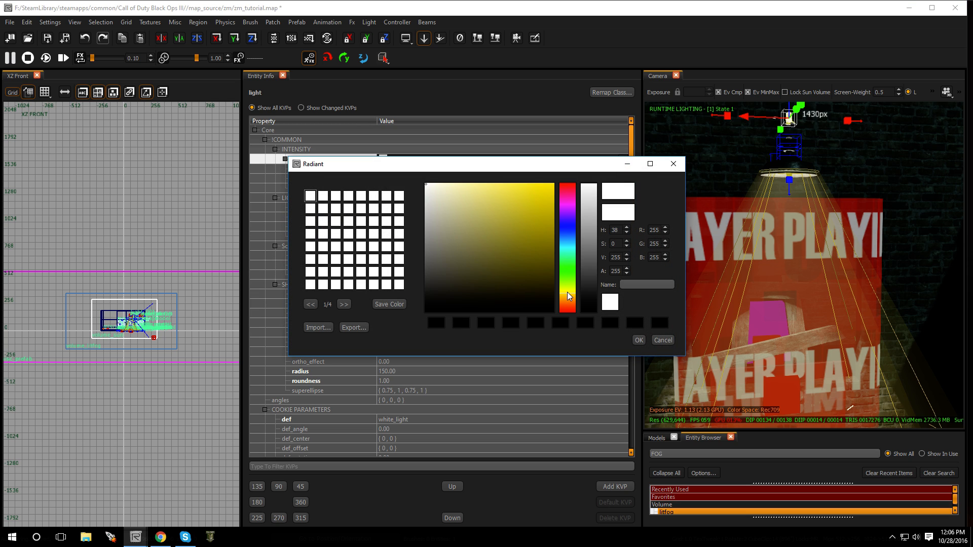
pyautogui.moveTo(568, 292)
pyautogui.mouseDown()
pyautogui.moveTo(567, 279)
pyautogui.moveTo(565, 289)
pyautogui.mouseUp()
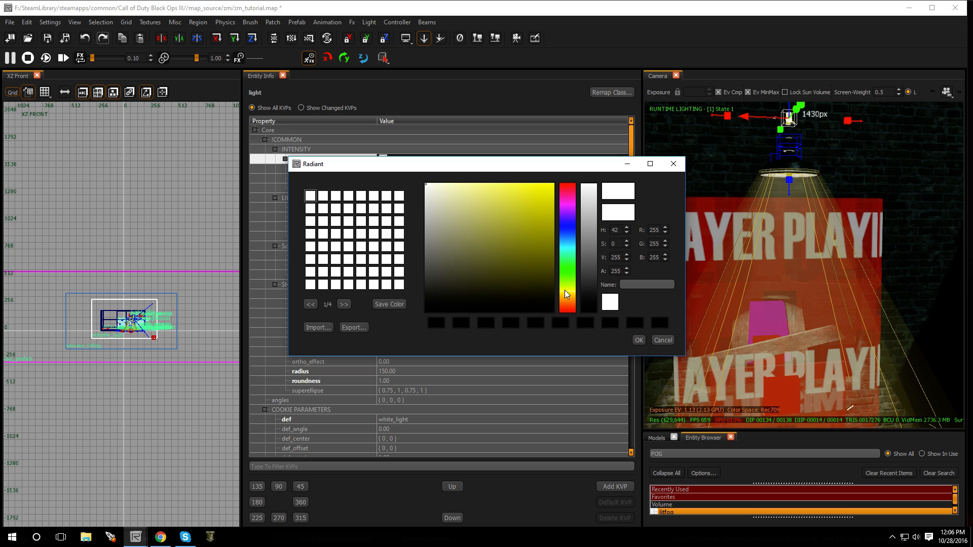
pyautogui.click(535, 200)
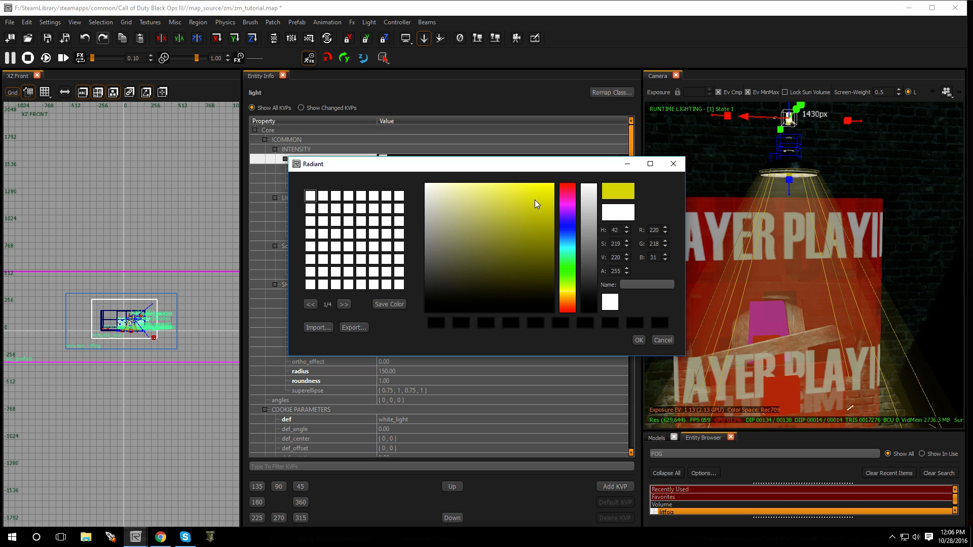
pyautogui.click(638, 340)
pyautogui.press('Escape')
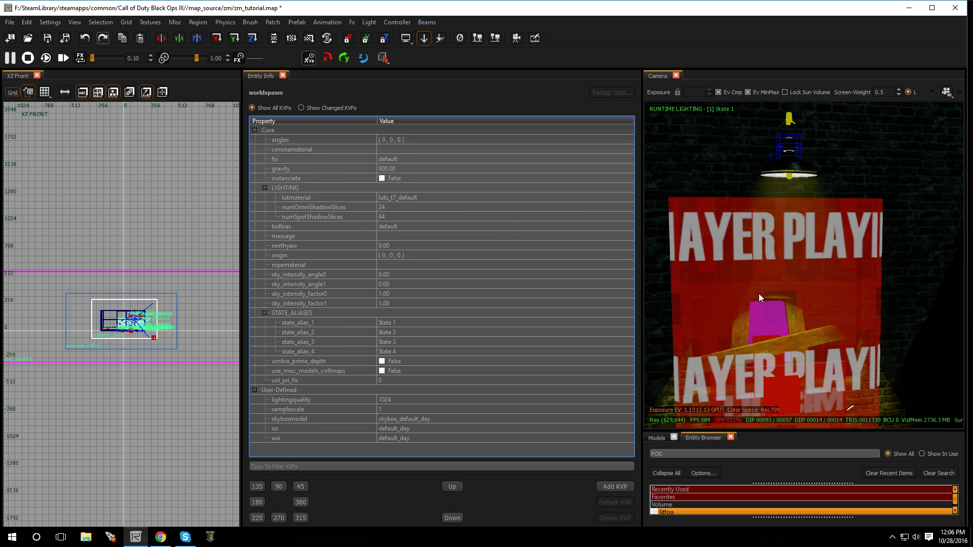
# Enlarge the camera view and inspect the yellow beam near and far, including in game view.
pyautogui.press('s')
pyautogui.moveTo(765, 283)
pyautogui.mouseDown(button='right')
pyautogui.moveTo(745, 303)
pyautogui.moveTo(697, 311)
pyautogui.moveTo(743, 355)
pyautogui.moveTo(760, 311)
pyautogui.moveTo(801, 312)
pyautogui.moveTo(761, 312)
pyautogui.moveTo(796, 299)
pyautogui.moveTo(769, 283)
pyautogui.mouseUp(button='right')
pyautogui.press('w')
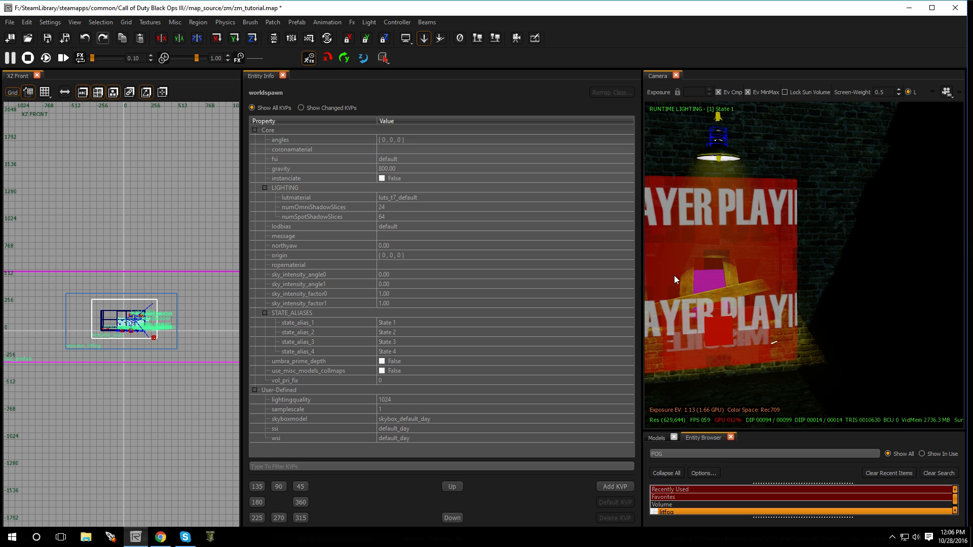
pyautogui.moveTo(644, 278); pyautogui.dragTo(318, 307)
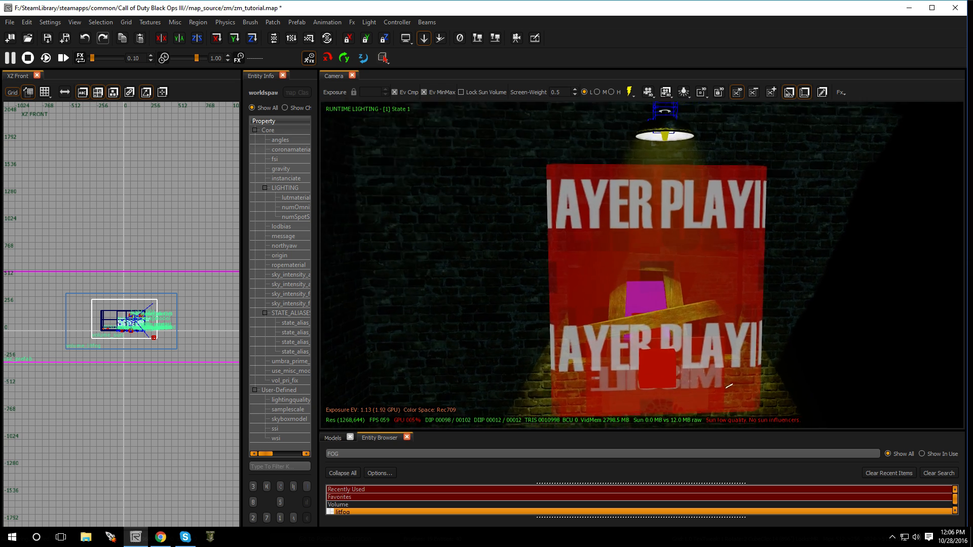
pyautogui.moveTo(608, 274); pyautogui.dragTo(509, 269, button='right')
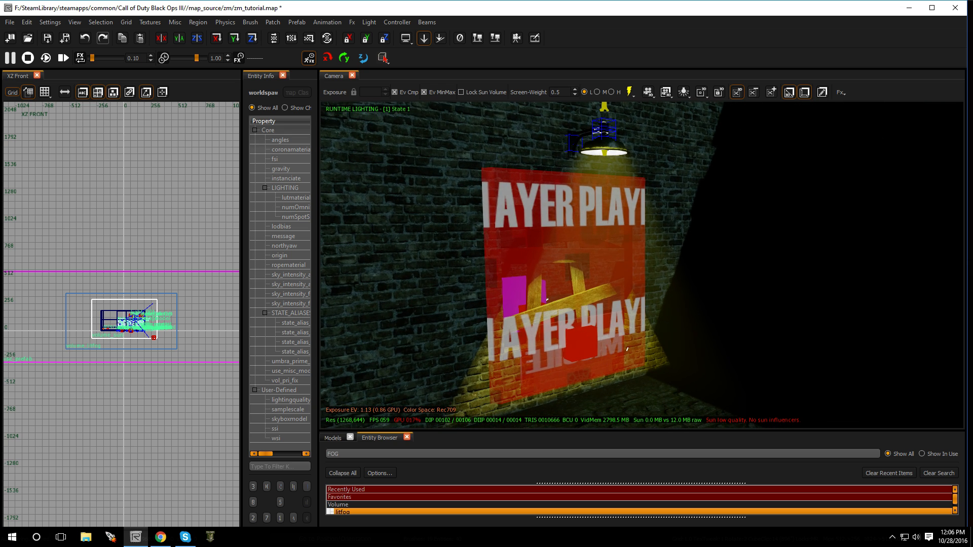
pyautogui.click(629, 93)
pyautogui.moveTo(610, 208); pyautogui.dragTo(620, 124, button='right')
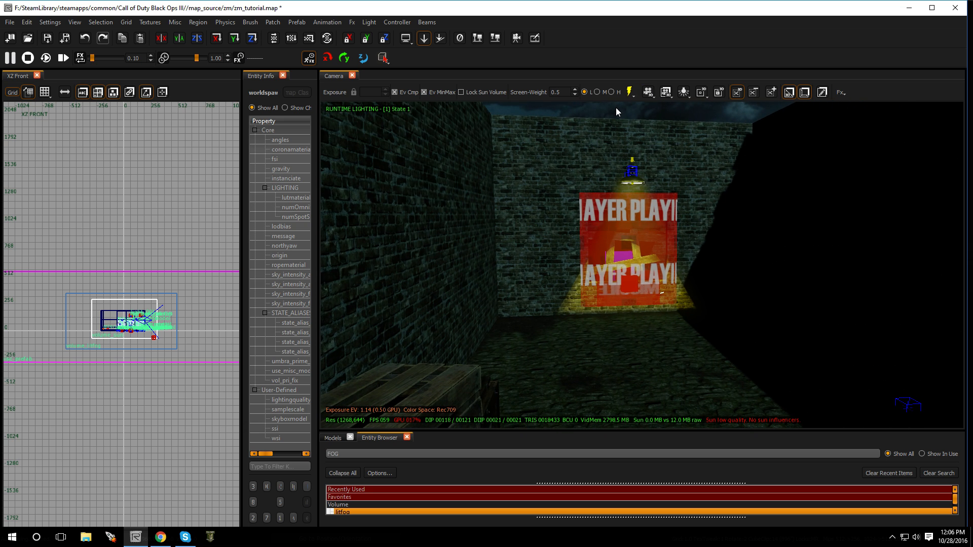
pyautogui.press('j')
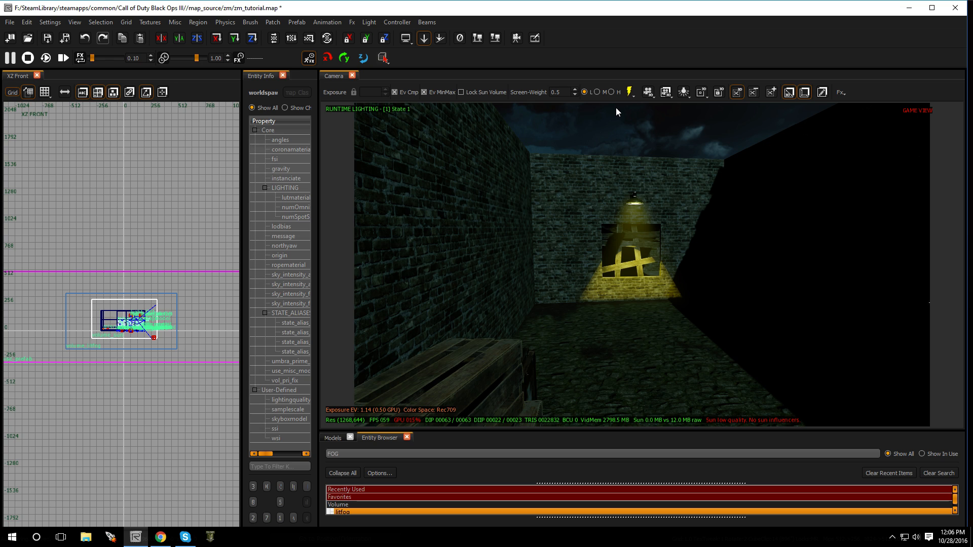
pyautogui.moveTo(616, 108); pyautogui.dragTo(695, 307, button='right')
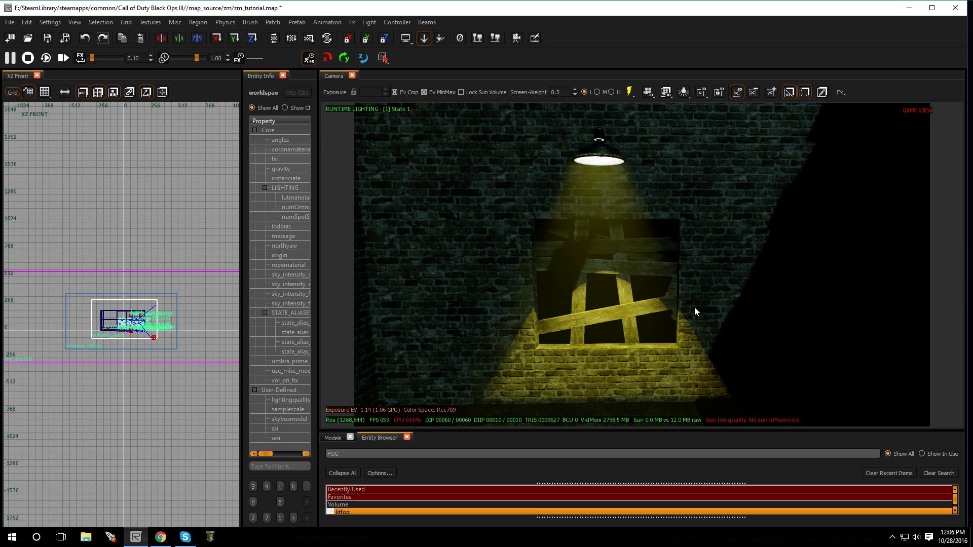
# Exit game view, reselect the lamp's spot light, widen the property area, and set stops to 9.
pyautogui.keyDown('shift'); pyautogui.click(604, 140); pyautogui.keyUp('shift')
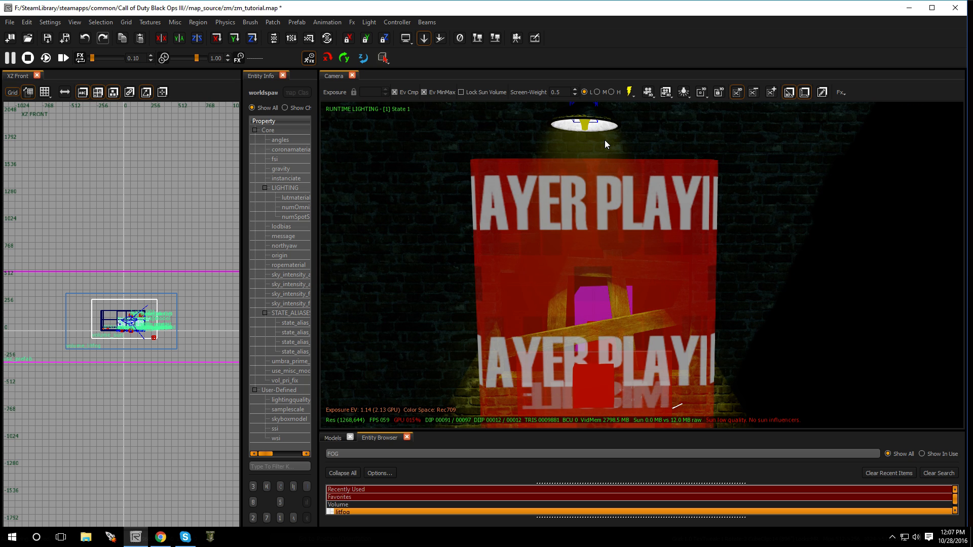
pyautogui.moveTo(604, 140)
pyautogui.mouseDown(button='right')
pyautogui.moveTo(588, 142)
pyautogui.moveTo(612, 166)
pyautogui.mouseUp(button='right')
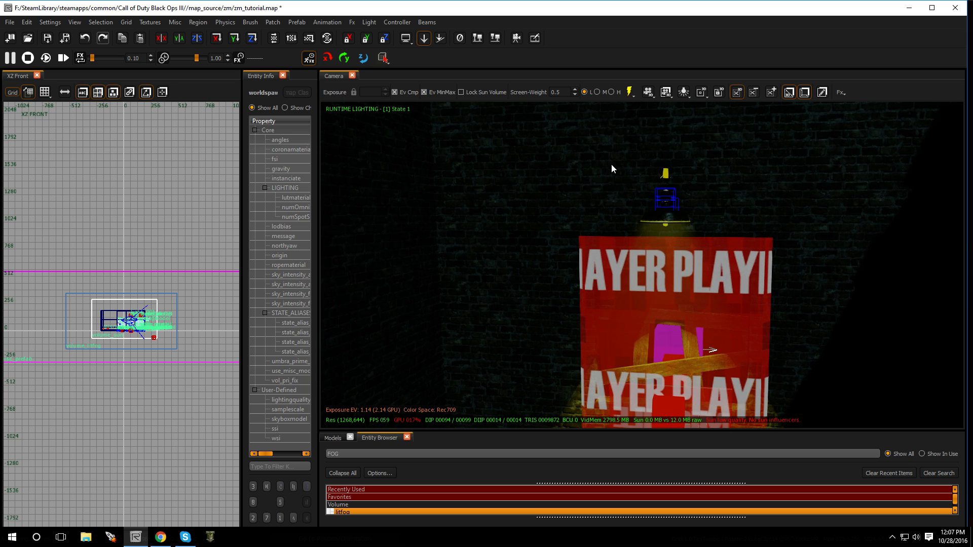
pyautogui.keyDown('shift'); pyautogui.click(666, 173); pyautogui.keyUp('shift')
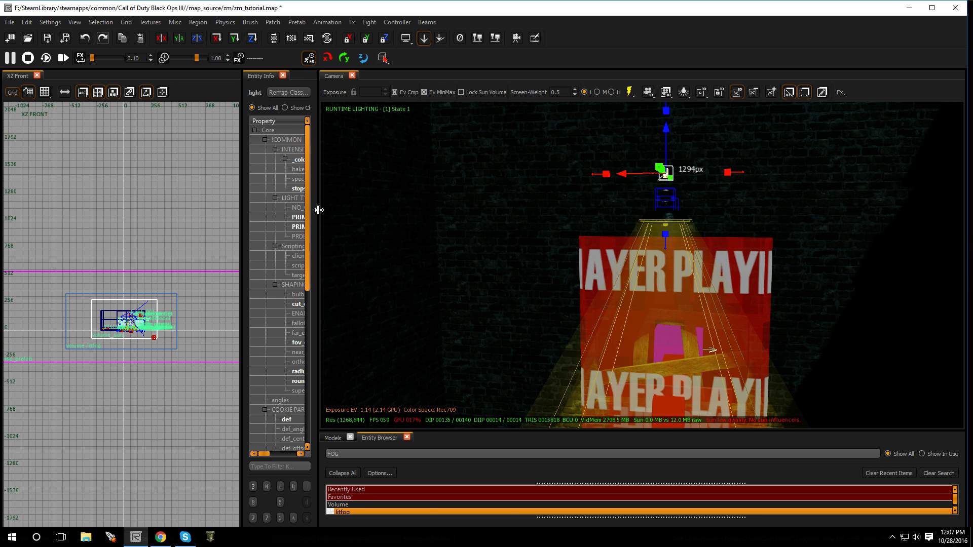
pyautogui.moveTo(320, 208); pyautogui.dragTo(482, 204)
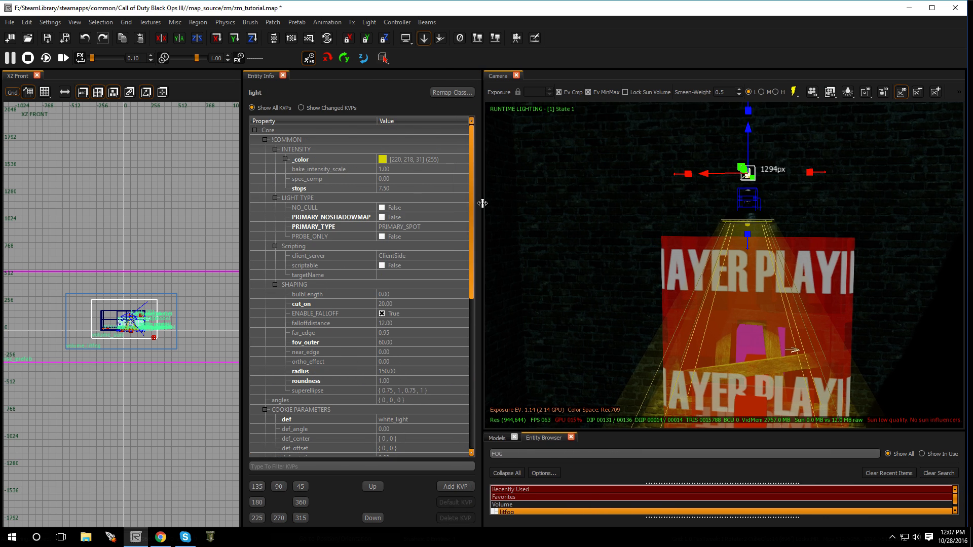
pyautogui.click(391, 189)
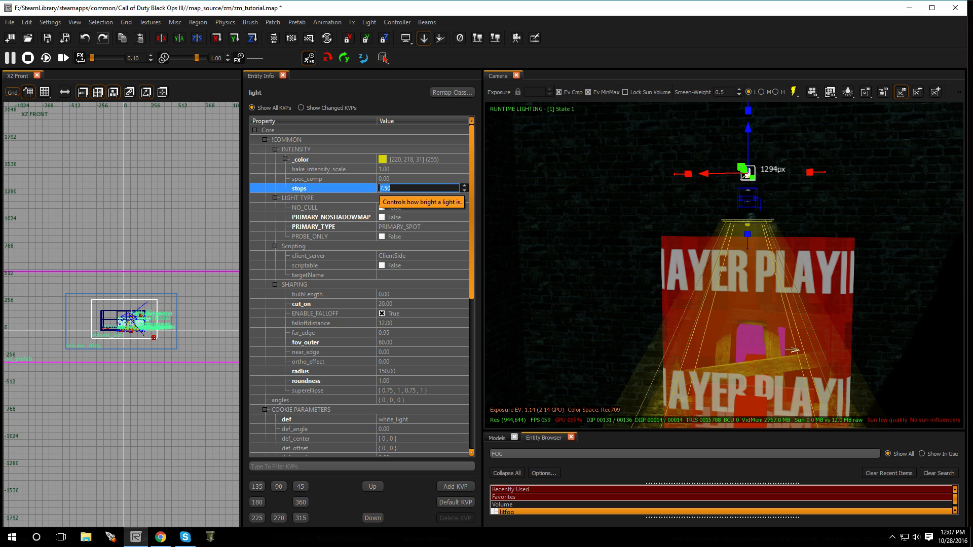
pyautogui.write('9')
pyautogui.press('Return')
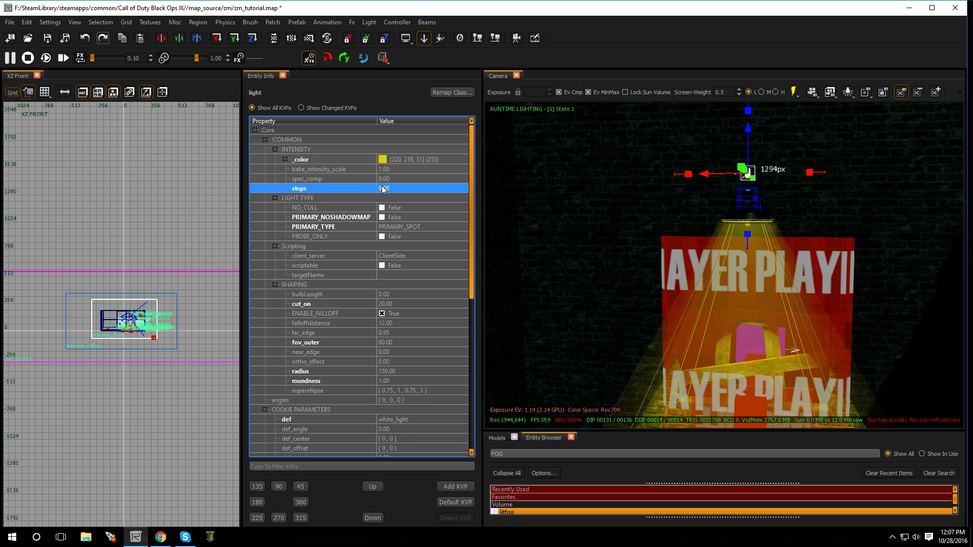
# Deselect the spot light and examine its beam and the lit wall from several distances and angles.
pyautogui.press('Escape')
pyautogui.moveTo(740, 185)
pyautogui.mouseDown(button='right')
pyautogui.moveTo(715, 185)
pyautogui.moveTo(790, 186)
pyautogui.moveTo(730, 188)
pyautogui.moveTo(729, 177)
pyautogui.moveTo(738, 203)
pyautogui.moveTo(832, 202)
pyautogui.moveTo(760, 200)
pyautogui.moveTo(826, 199)
pyautogui.moveTo(776, 201)
pyautogui.moveTo(776, 161)
pyautogui.moveTo(714, 164)
pyautogui.moveTo(713, 172)
pyautogui.moveTo(745, 181)
pyautogui.moveTo(759, 221)
pyautogui.moveTo(738, 215)
pyautogui.moveTo(737, 194)
pyautogui.mouseUp(button='right')
pyautogui.press('s')
pyautogui.press('w')
pyautogui.press('s')
pyautogui.press('w')
pyautogui.press('s')
pyautogui.press('s')
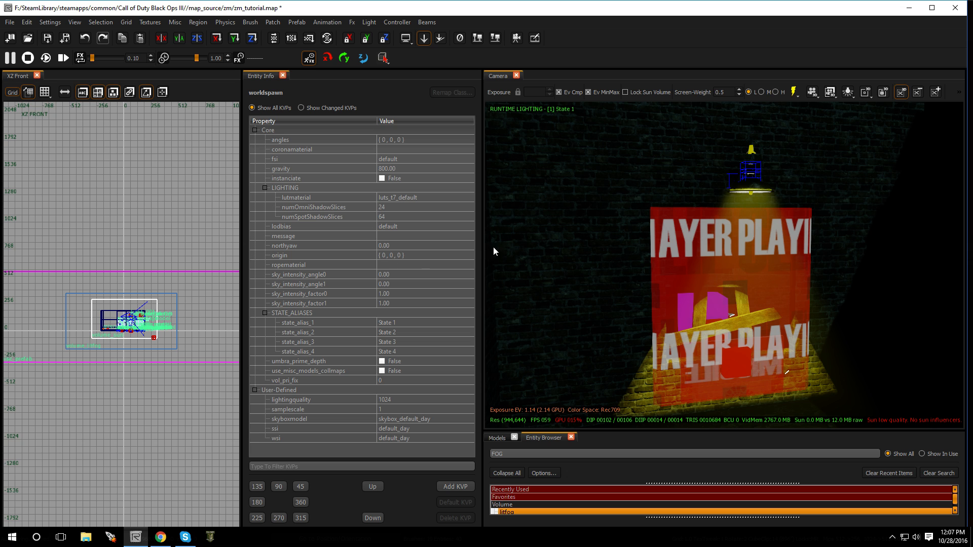
pyautogui.moveTo(696, 243)
pyautogui.mouseDown(button='right')
pyautogui.moveTo(656, 242)
pyautogui.moveTo(707, 242)
pyautogui.mouseUp(button='right')
pyautogui.press('s')
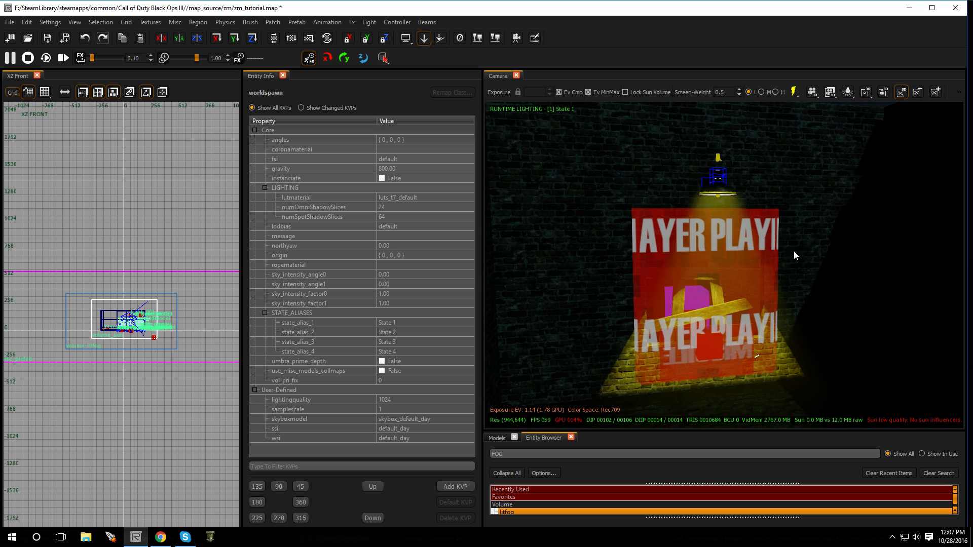
# Compare the scene with Ev Cmp off and on several times, leaving it enabled.
pyautogui.click(559, 92)
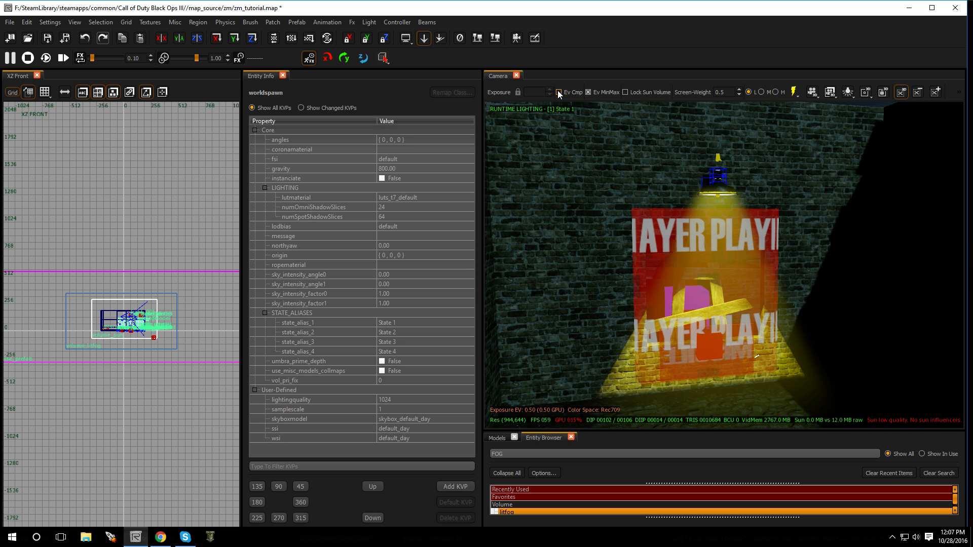
pyautogui.click(559, 92)
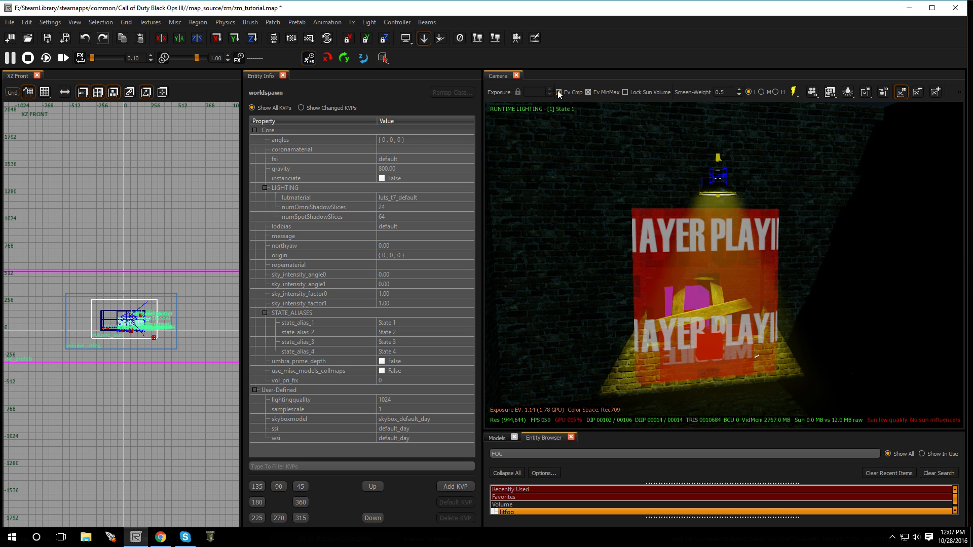
pyautogui.click(558, 93)
pyautogui.click(559, 93)
pyautogui.click(559, 93)
pyautogui.click(559, 93)
# Try ENABLE_FALLOFF set to False on the lamp's spot light, then deselect it to view the beam.
pyautogui.click(719, 157)
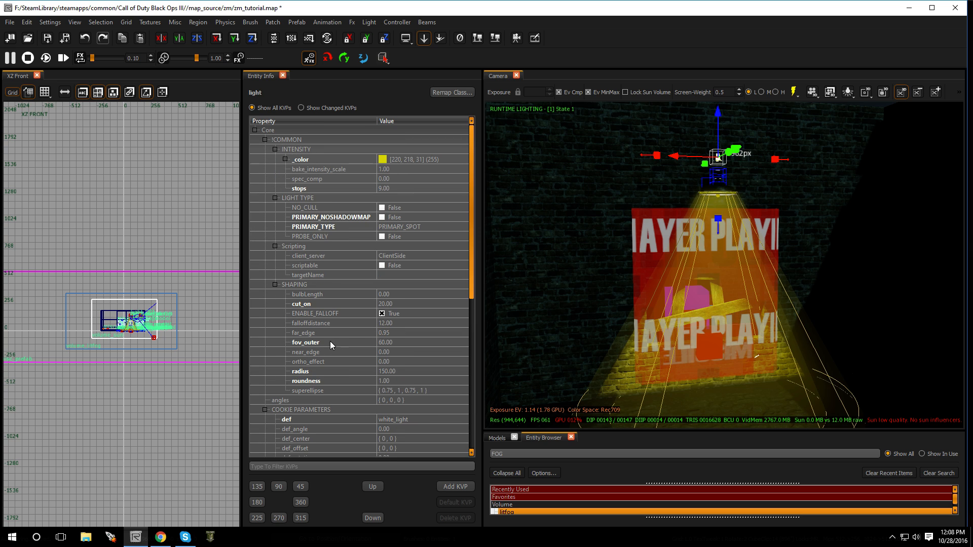
pyautogui.scroll(-2, 360, 289)
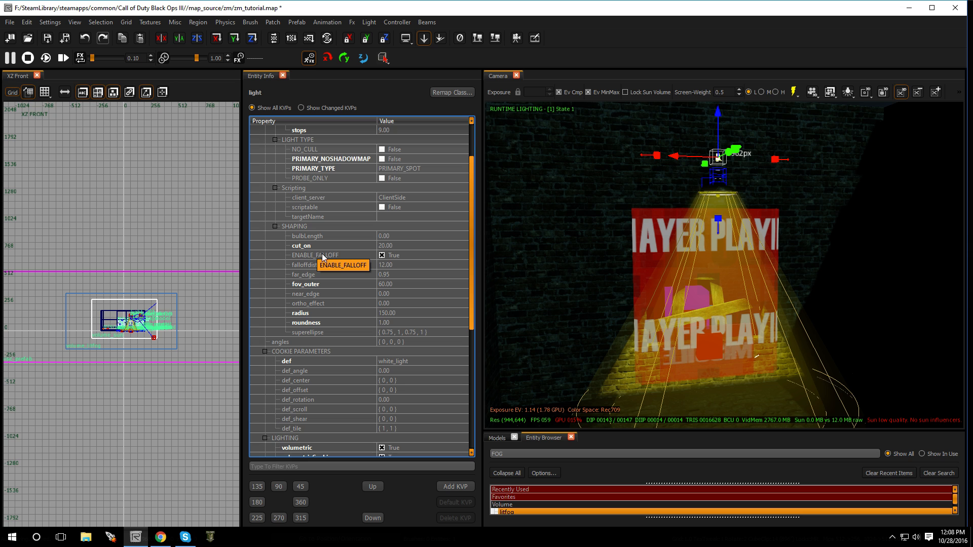
pyautogui.click(382, 255)
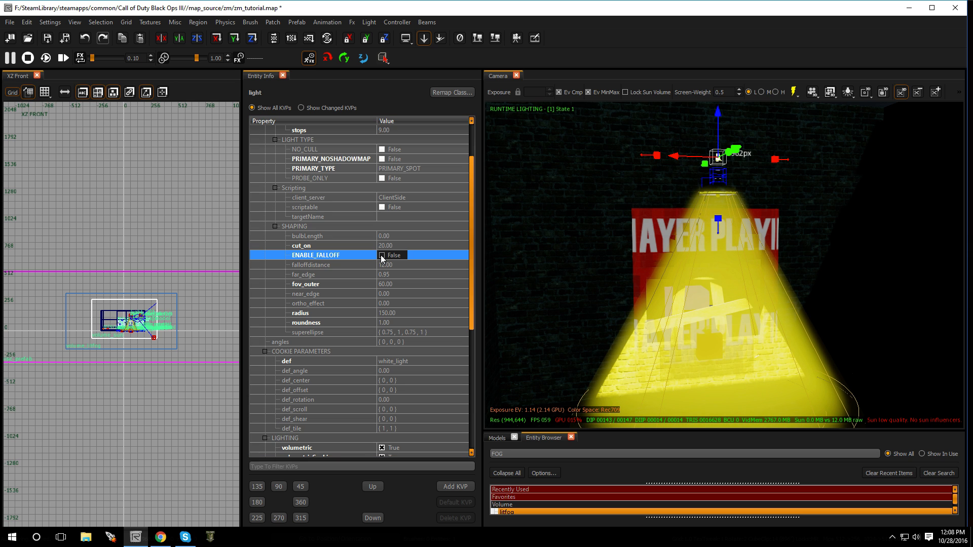
pyautogui.moveTo(584, 274); pyautogui.dragTo(605, 269, button='right')
pyautogui.press('Escape')
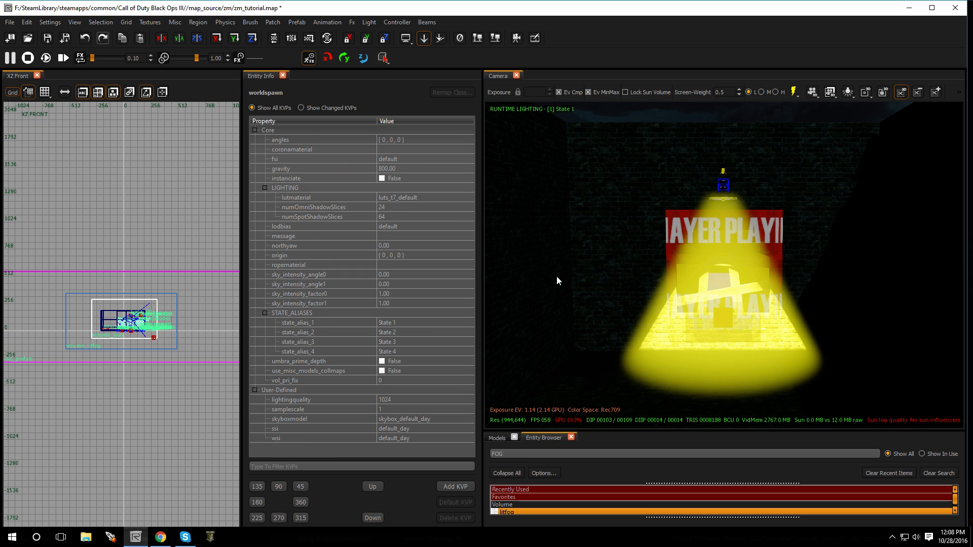
# Set the spot light's stops to 5, deselect it, and view the beam from an angle.
pyautogui.click(724, 178)
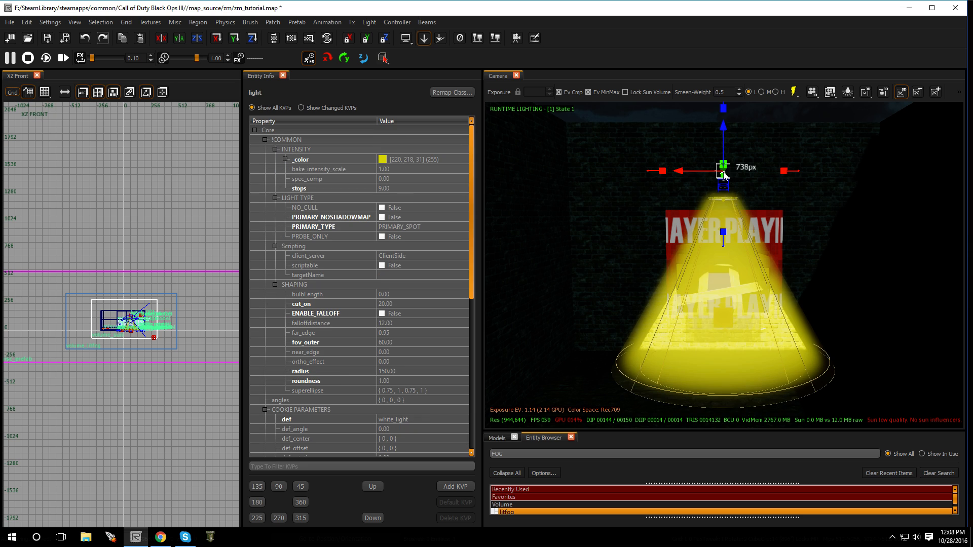
pyautogui.click(396, 188)
pyautogui.write('5')
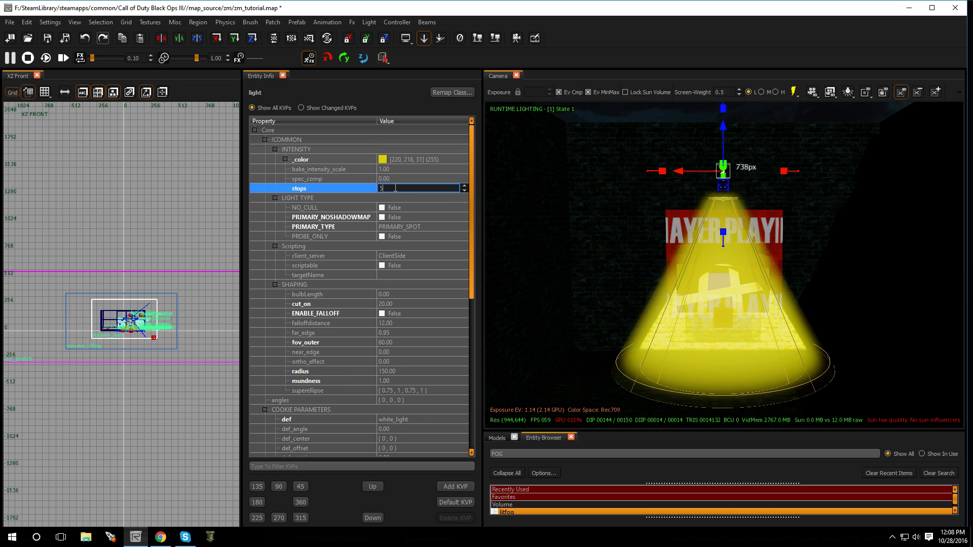
pyautogui.press('Return')
pyautogui.press('Escape')
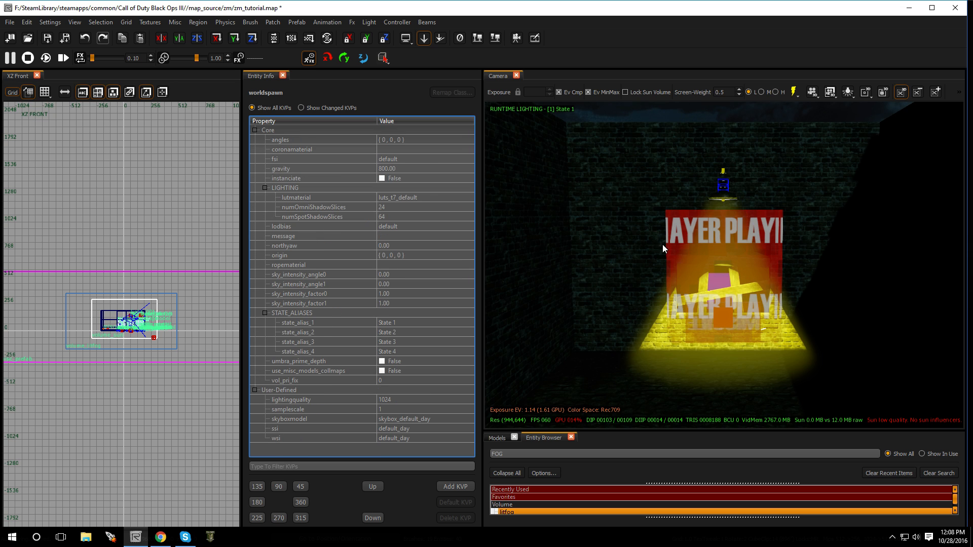
pyautogui.moveTo(662, 245)
pyautogui.mouseDown(button='right')
pyautogui.moveTo(654, 244)
pyautogui.moveTo(761, 239)
pyautogui.moveTo(664, 238)
pyautogui.moveTo(659, 288)
pyautogui.moveTo(660, 246)
pyautogui.mouseUp(button='right')
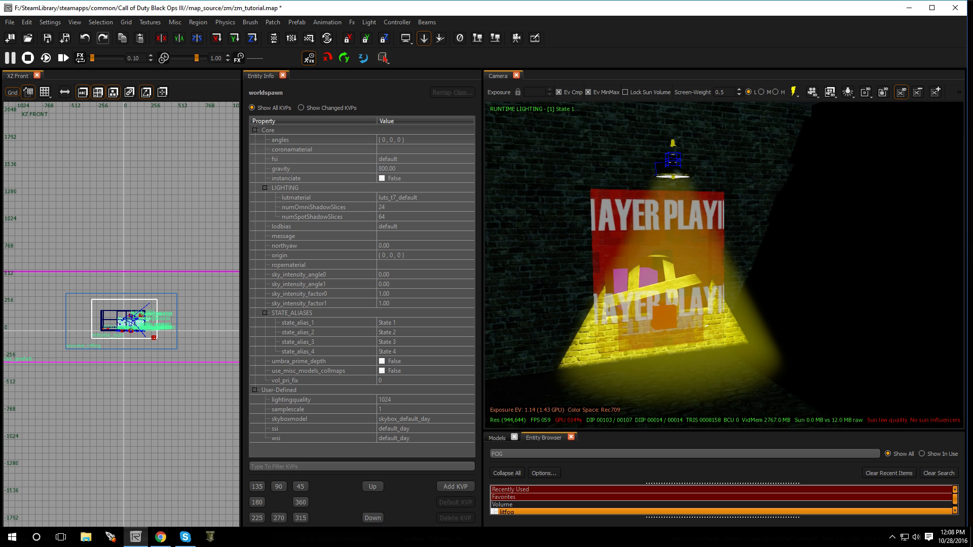
# Reselect only the lamp's spot light and set ENABLE_FALLOFF back to True.
pyautogui.click(670, 144)
pyautogui.keyDown('shift'); pyautogui.click(671, 142); pyautogui.keyUp('shift')
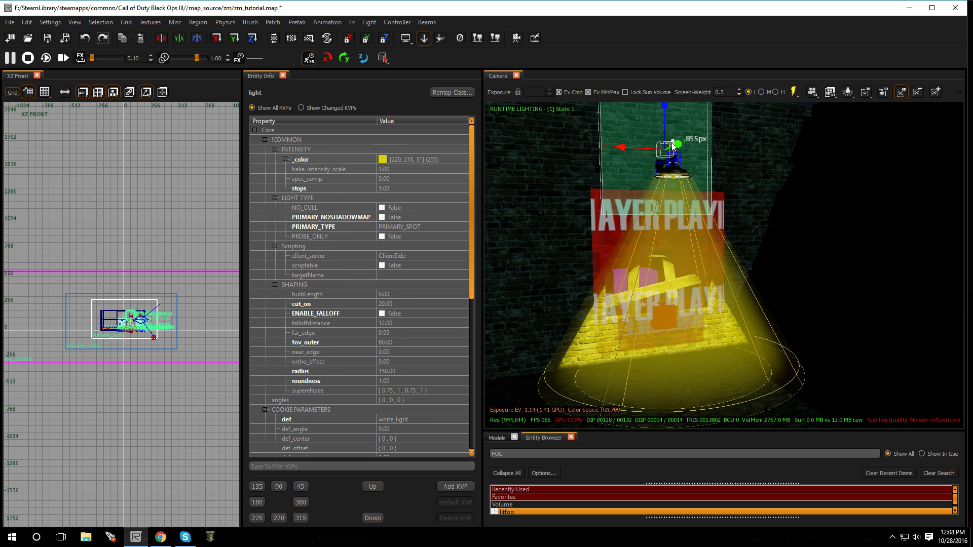
pyautogui.keyDown('shift'); pyautogui.click(671, 142); pyautogui.keyUp('shift')
pyautogui.keyDown('shift'); pyautogui.click(672, 142); pyautogui.keyUp('shift')
pyautogui.keyDown('shift'); pyautogui.click(628, 129); pyautogui.keyUp('shift')
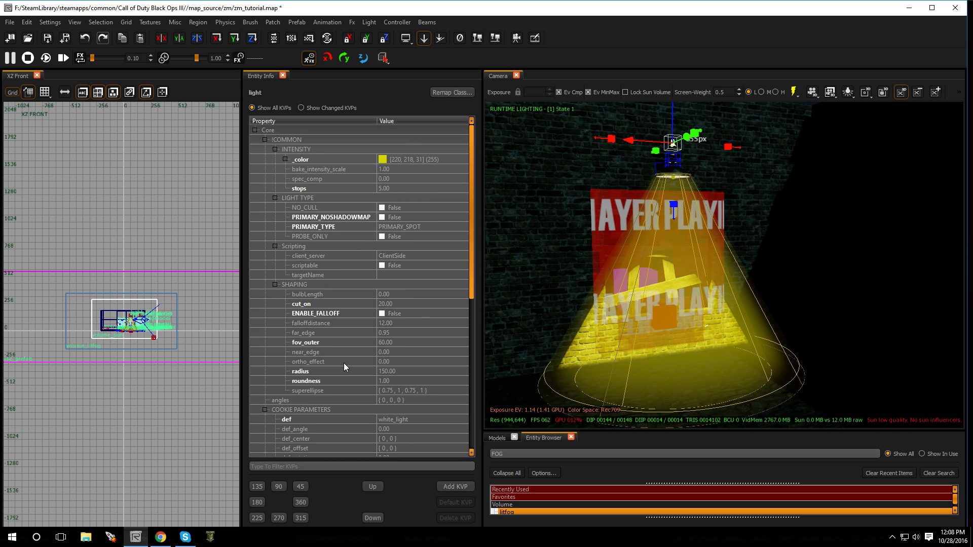
pyautogui.click(382, 315)
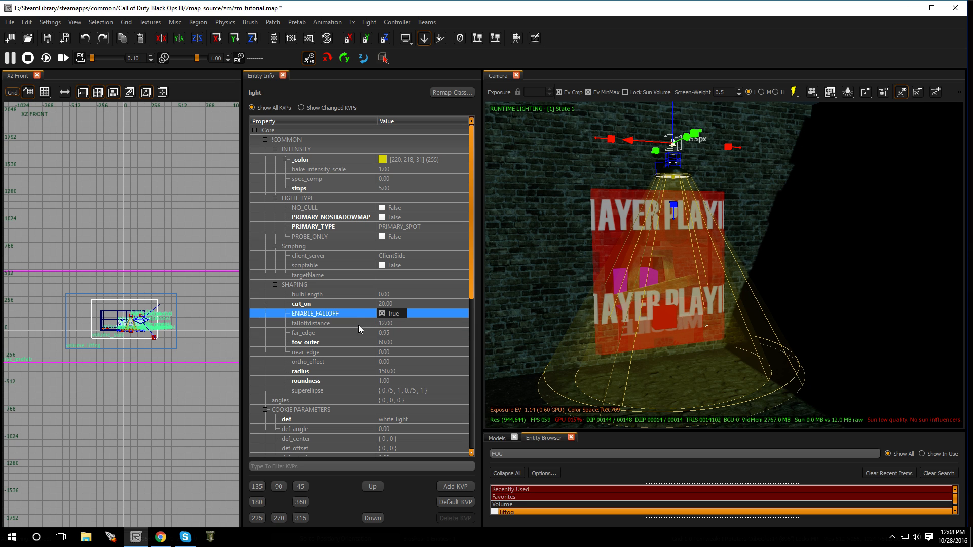
# Review the cookie, lighting and LOD properties of the lamp's spot light, then deselect it.
pyautogui.scroll(-4, 379, 372)
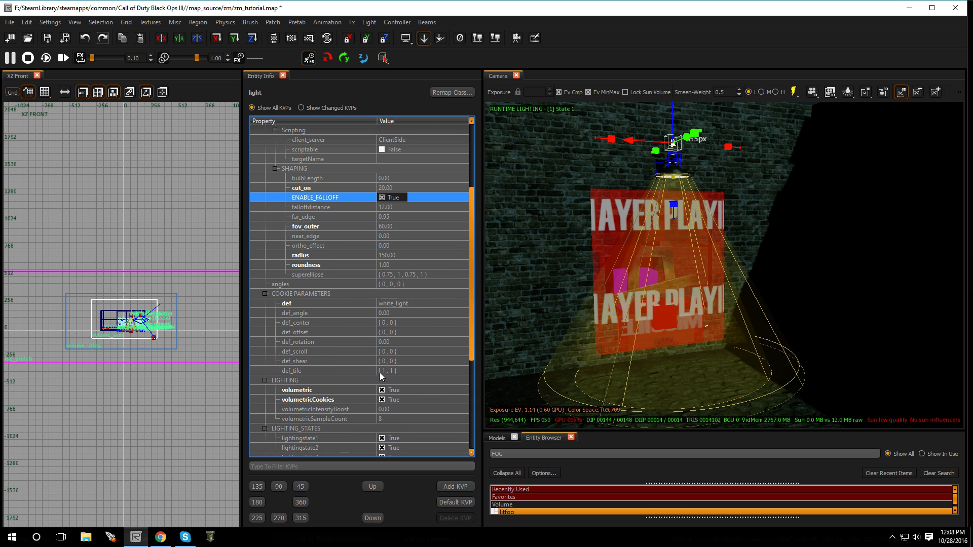
pyautogui.scroll(-2, 381, 373)
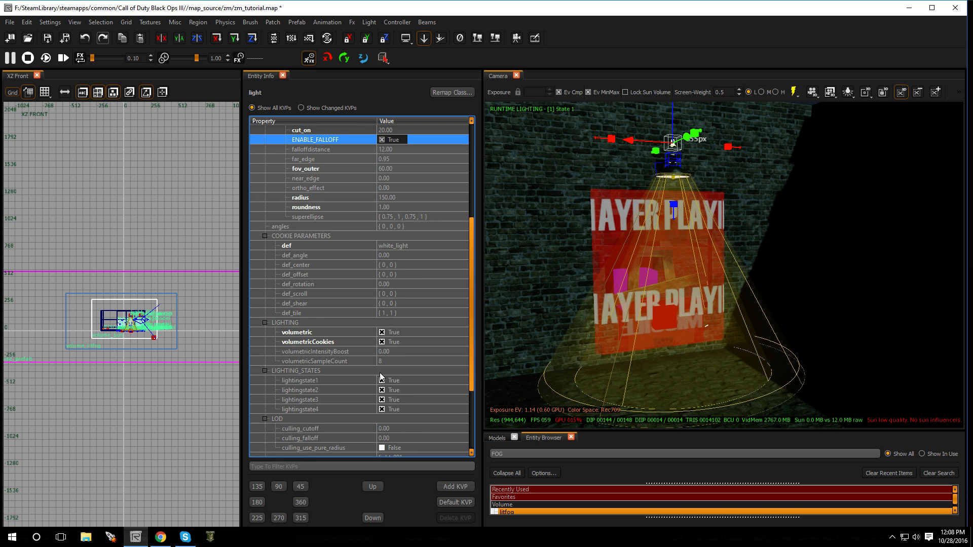
pyautogui.scroll(-1, 381, 377)
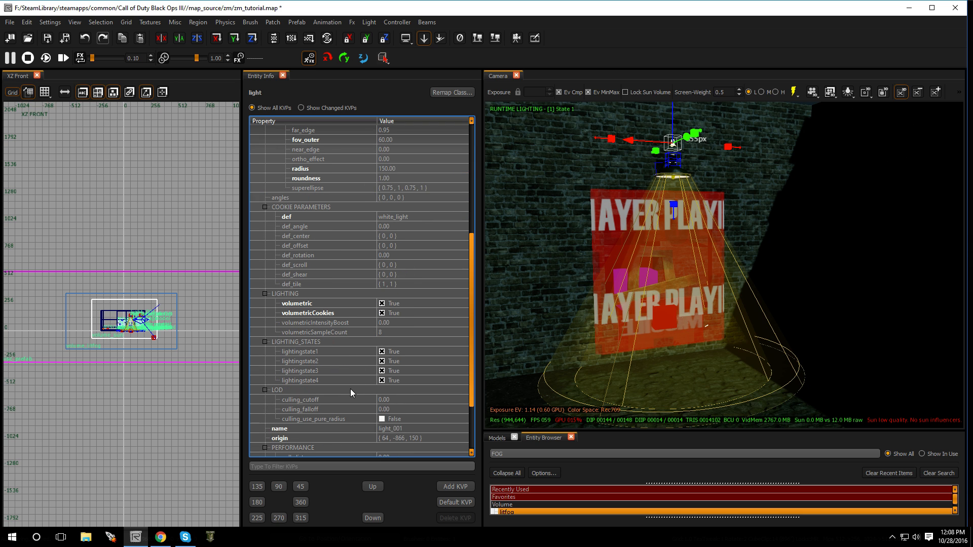
pyautogui.press('Escape')
# Add a light entity at the front of the flashlight standing on the wooden crate by the brick wall.
pyautogui.moveTo(534, 275)
pyautogui.mouseDown(button='right')
pyautogui.moveTo(892, 275)
pyautogui.moveTo(537, 274)
pyautogui.moveTo(684, 281)
pyautogui.moveTo(628, 309)
pyautogui.moveTo(618, 345)
pyautogui.moveTo(588, 314)
pyautogui.moveTo(558, 334)
pyautogui.moveTo(539, 281)
pyautogui.mouseUp(button='right')
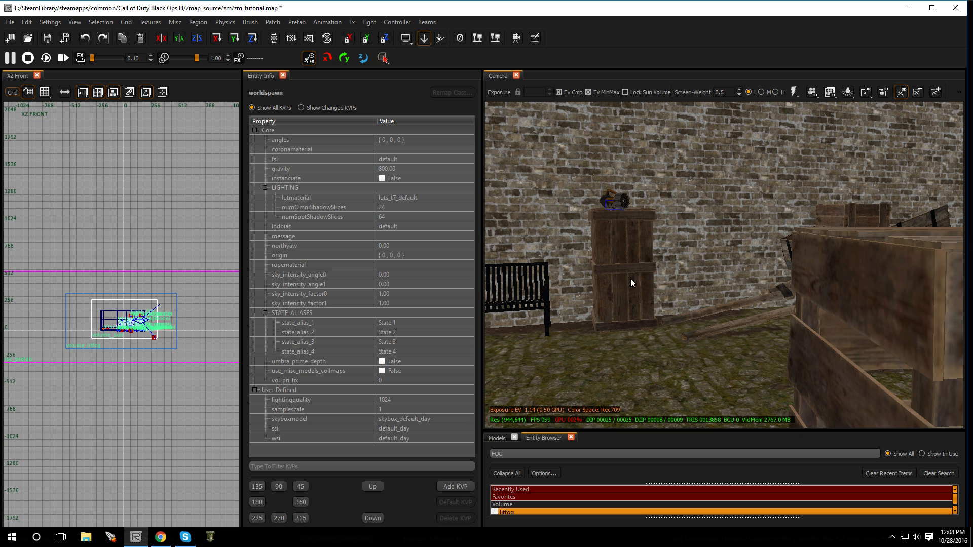
pyautogui.moveTo(632, 282); pyautogui.dragTo(598, 309, button='right')
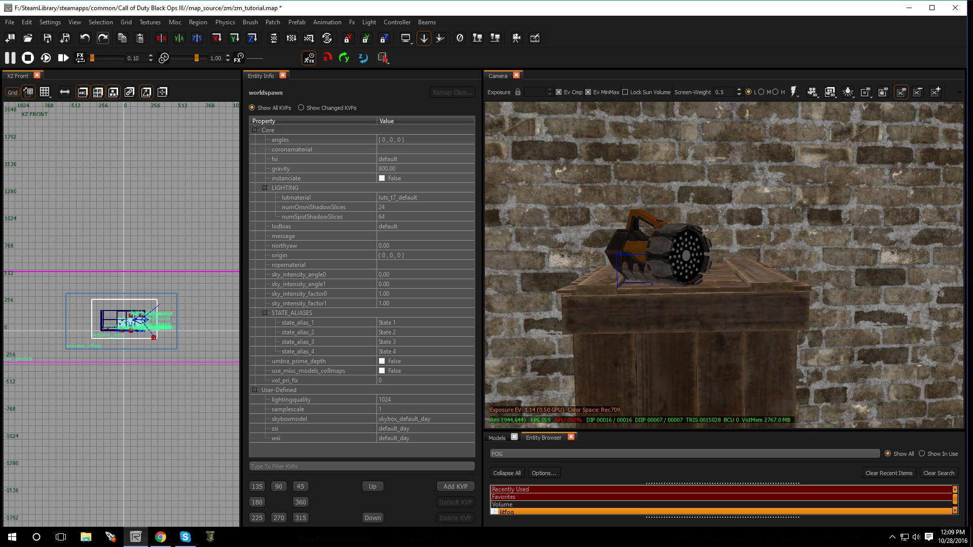
pyautogui.rightClick(690, 257)
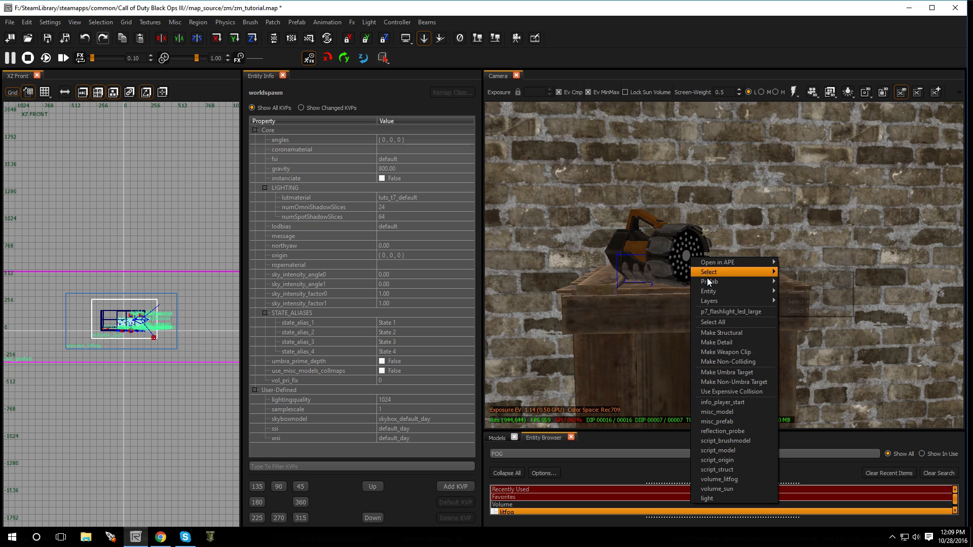
pyautogui.click(727, 499)
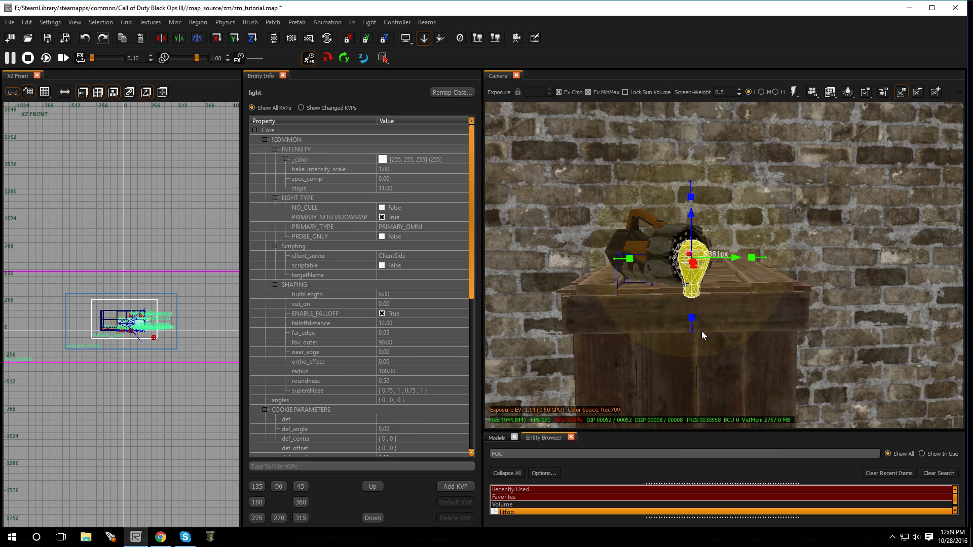
# Align the new light with the flashlight's head in the XY Top view and check its position up close.
pyautogui.hotkey('ctrl', 'Tab')
pyautogui.hotkey('ctrl', 'Tab')
pyautogui.scroll(6, 117, 314)
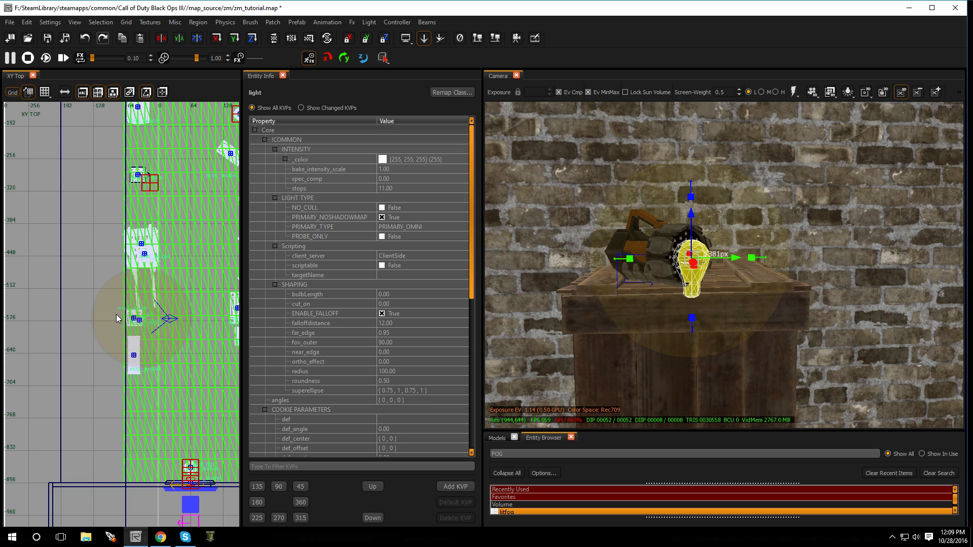
pyautogui.scroll(5, 177, 375)
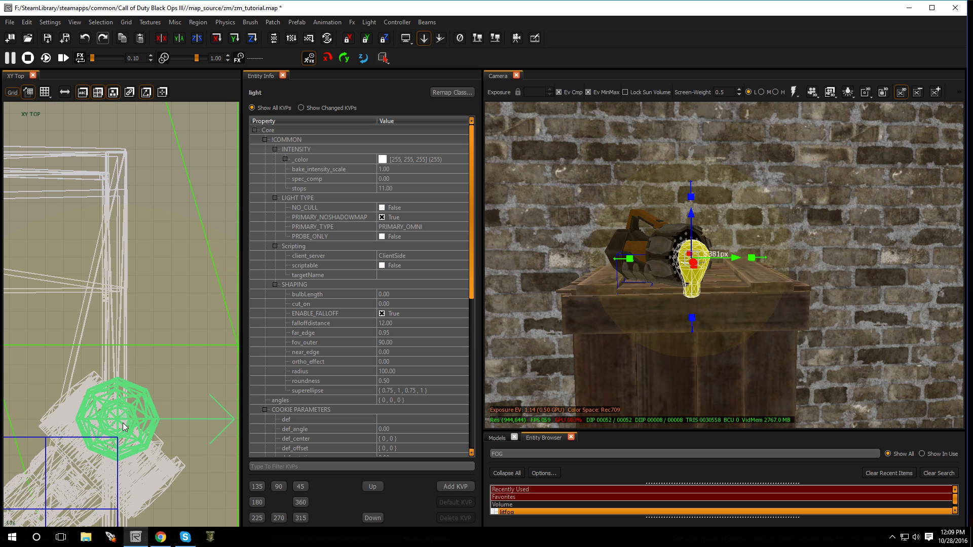
pyautogui.moveTo(123, 422); pyautogui.dragTo(124, 437)
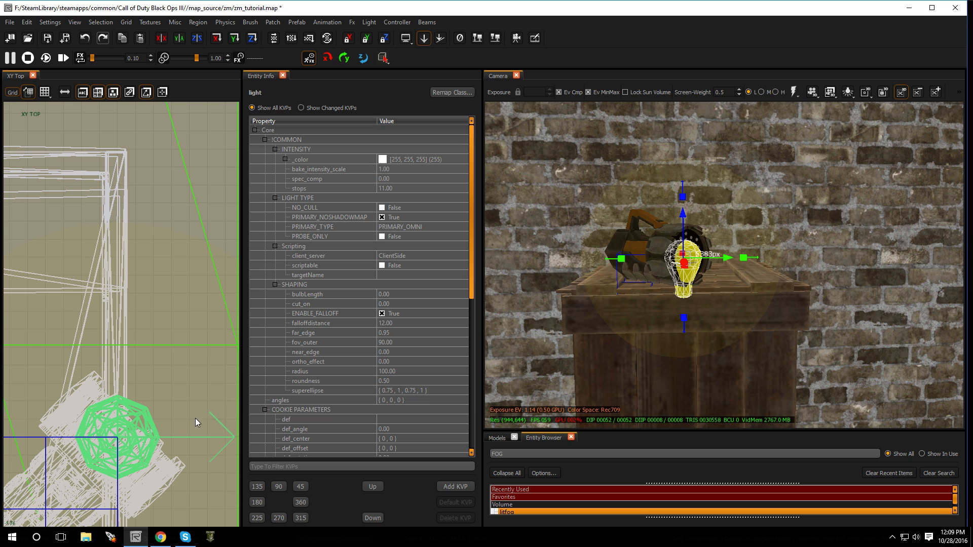
pyautogui.moveTo(710, 298); pyautogui.dragTo(659, 312, button='right')
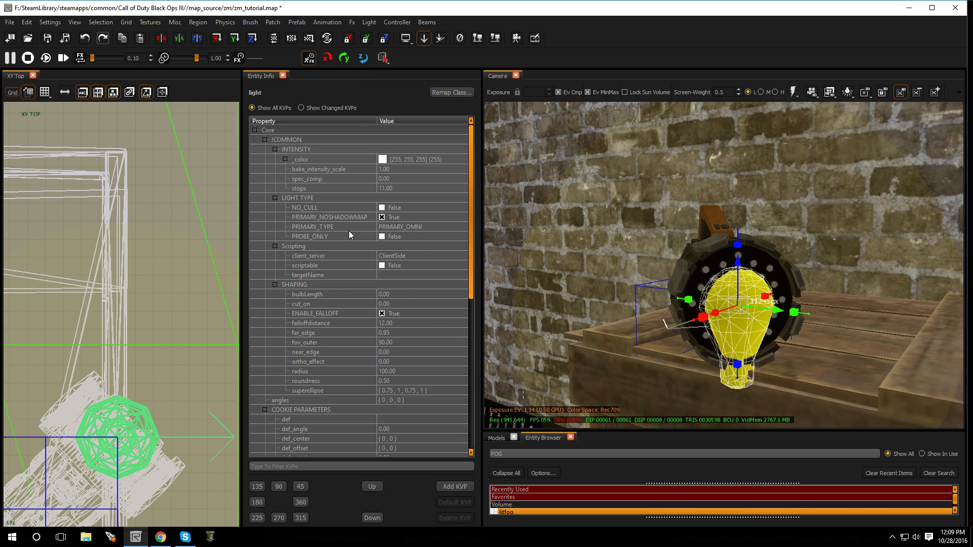
# Set the flashlight light's stops to 5 and preview it with runtime lighting turned on.
pyautogui.click(388, 189)
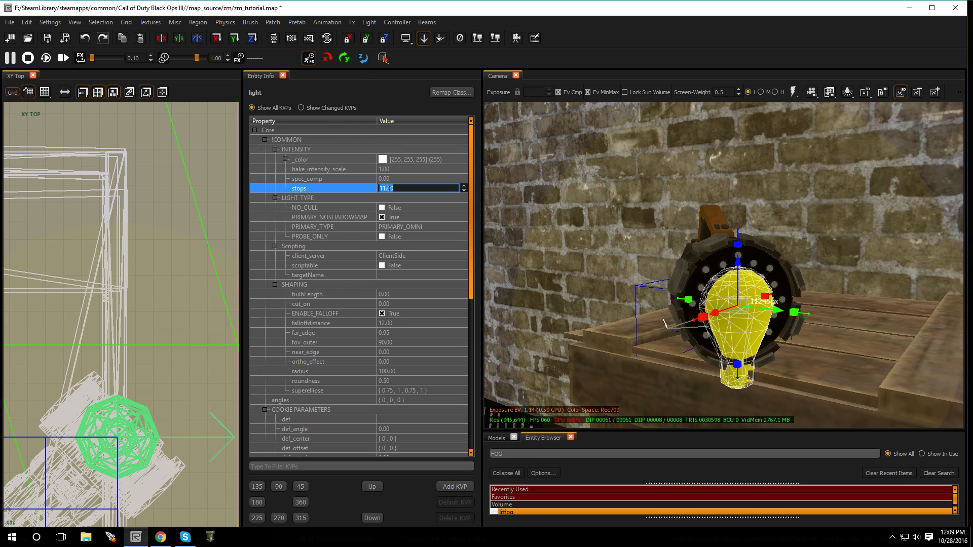
pyautogui.write('5')
pyautogui.press('Return')
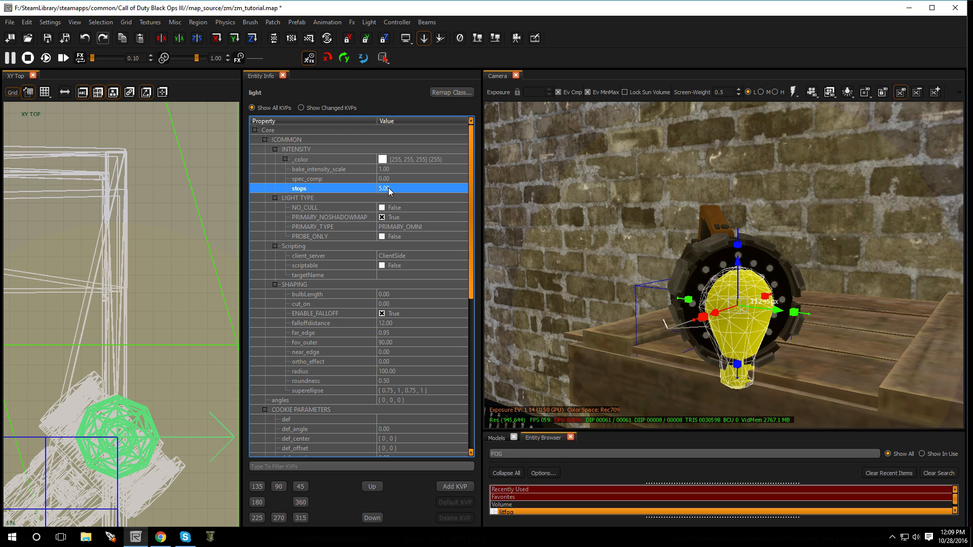
pyautogui.scroll(-2, 389, 189)
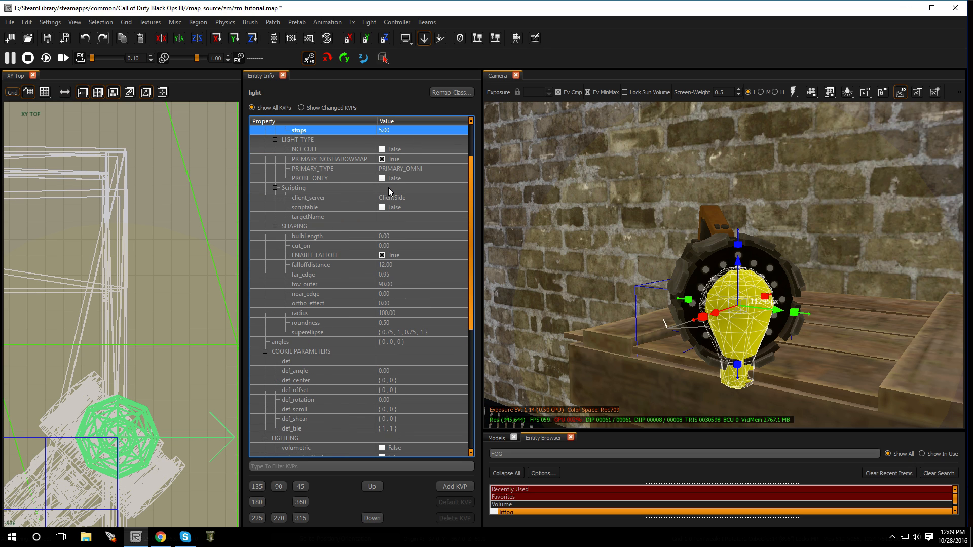
pyautogui.press('F8')
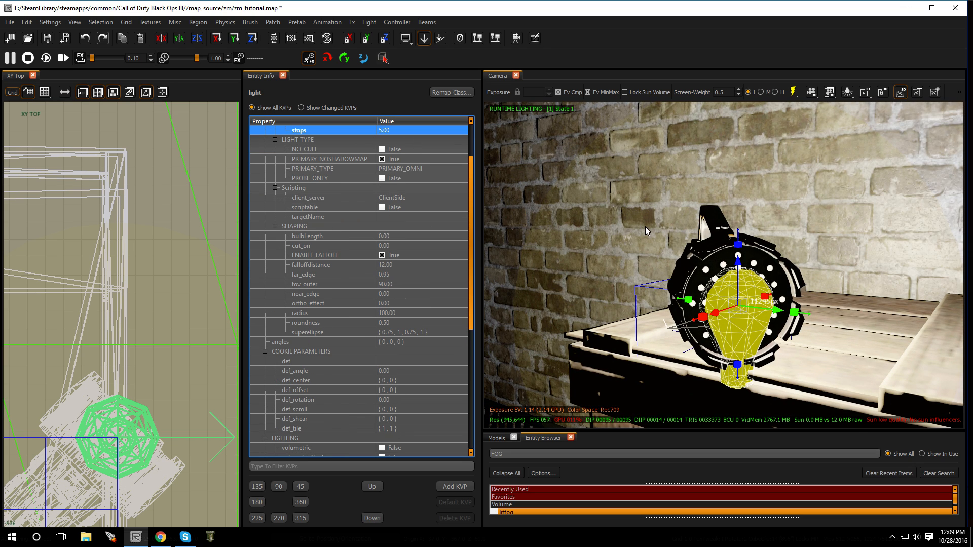
pyautogui.moveTo(646, 227); pyautogui.dragTo(617, 245, button='right')
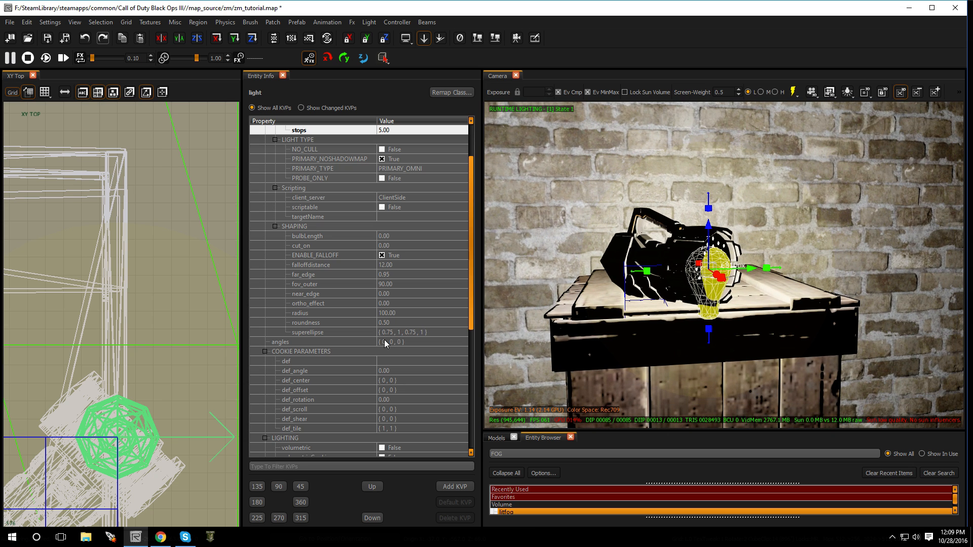
# Set the flashlight light's radius to 5 and view the flashlight from the front.
pyautogui.click(381, 313)
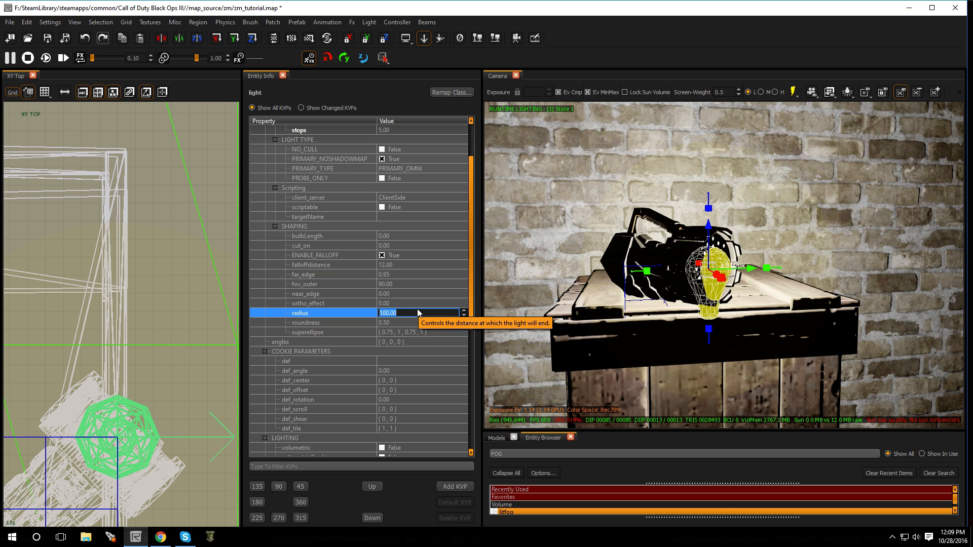
pyautogui.write('5')
pyautogui.press('Return')
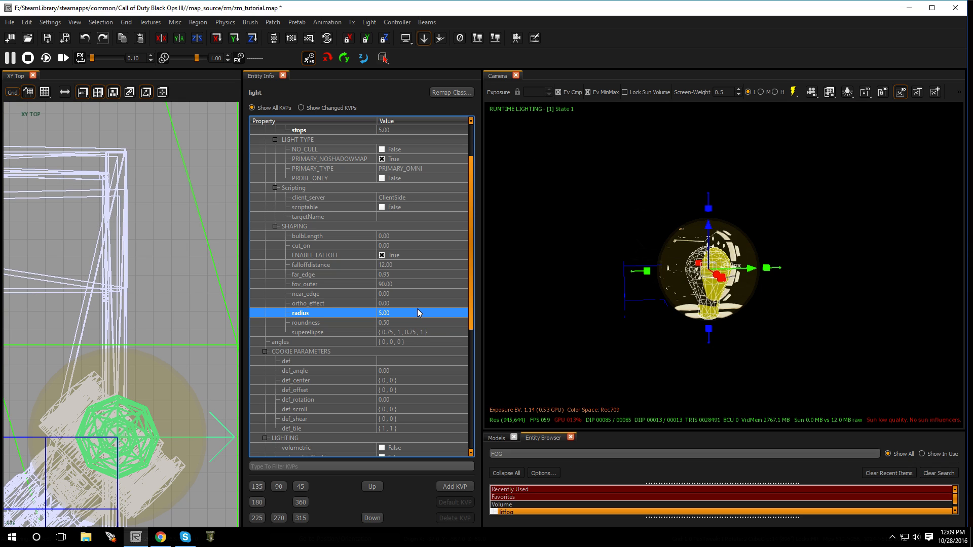
pyautogui.moveTo(753, 296); pyautogui.dragTo(726, 280, button='right')
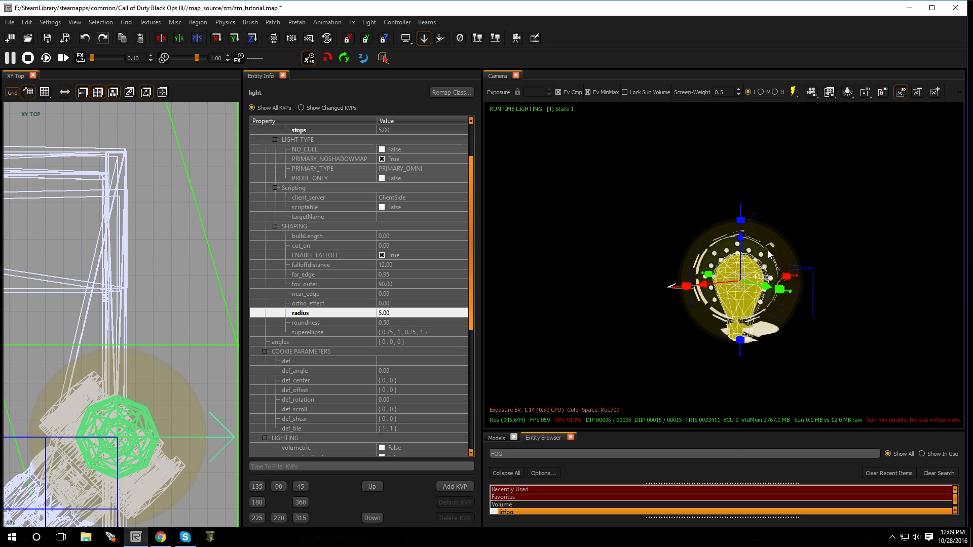
# Raise the light slightly in front of the flashlight's lens, deselect it, and check the glow in game view.
pyautogui.moveTo(741, 242); pyautogui.dragTo(744, 218)
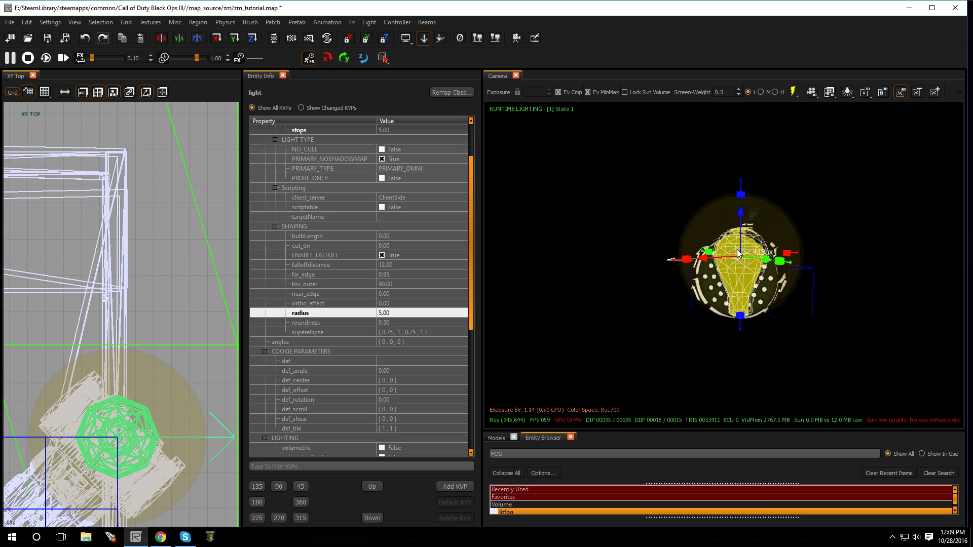
pyautogui.press('Escape')
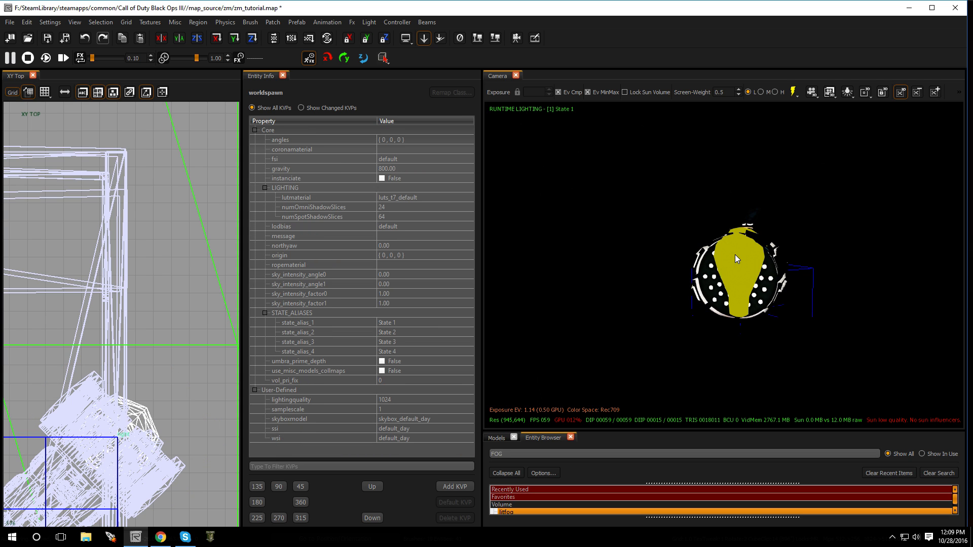
pyautogui.press('F12')
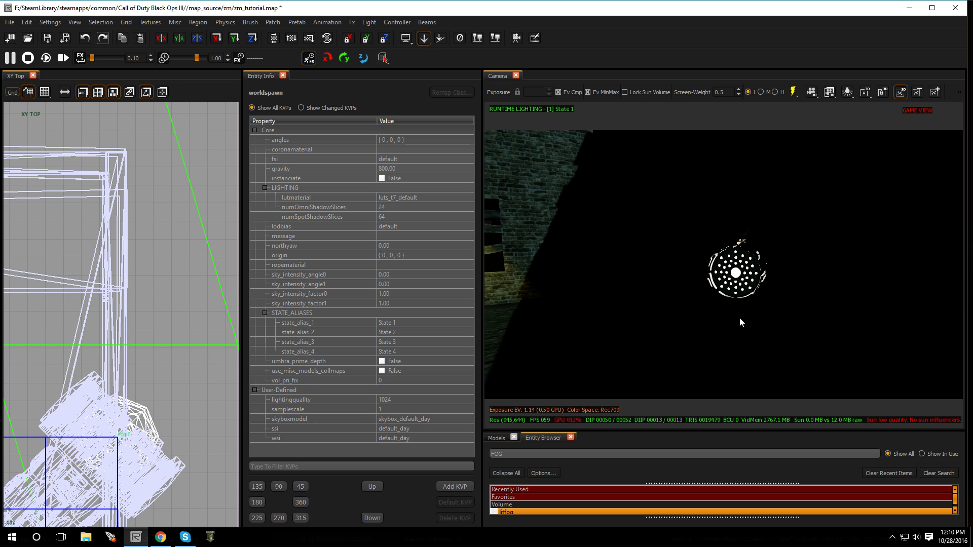
pyautogui.moveTo(740, 321)
pyautogui.mouseDown(button='right')
pyautogui.moveTo(790, 319)
pyautogui.moveTo(760, 327)
pyautogui.moveTo(780, 330)
pyautogui.moveTo(741, 322)
pyautogui.mouseUp(button='right')
pyautogui.press('F12')
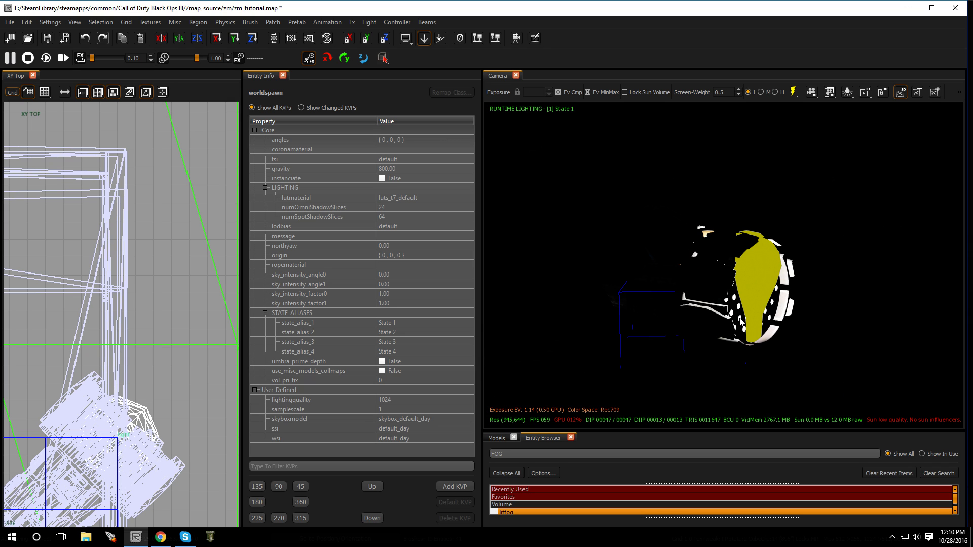
# Reselect the flashlight's light, change its PRIMARY_TYPE to PRIMARY_SPOT, inspect the cone, and deselect it with runtime lighting off.
pyautogui.click(760, 289)
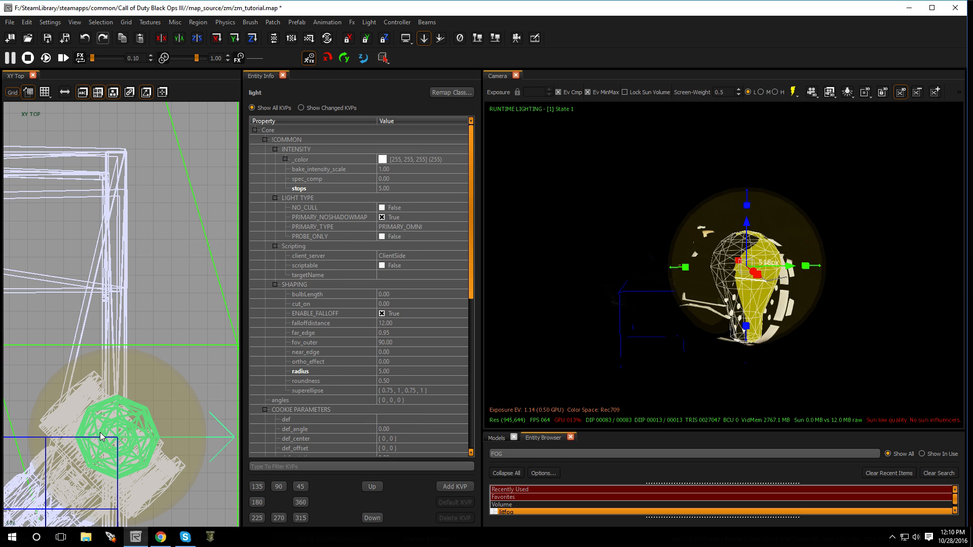
pyautogui.moveTo(125, 432)
pyautogui.mouseDown()
pyautogui.moveTo(133, 444)
pyautogui.moveTo(121, 433)
pyautogui.mouseUp()
pyautogui.click(324, 229)
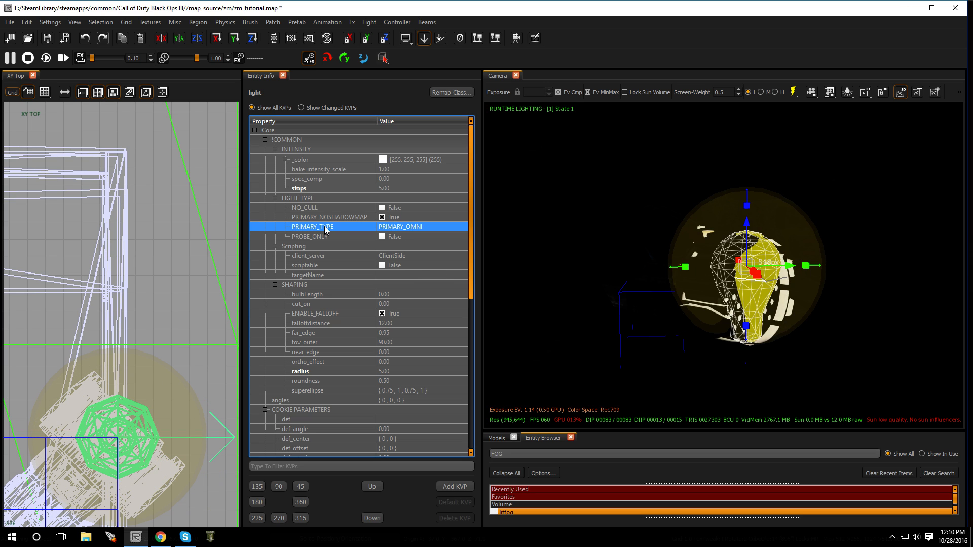
pyautogui.click(396, 229)
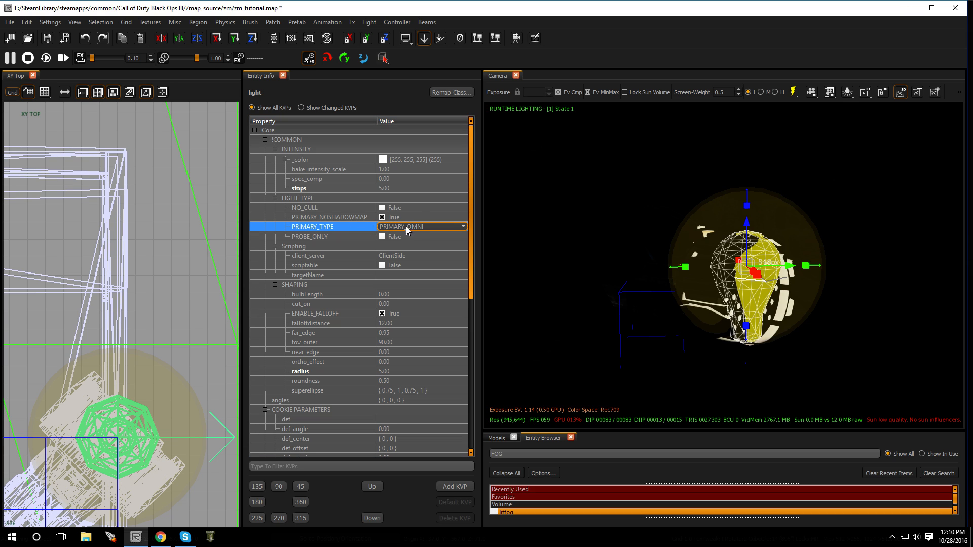
pyautogui.click(459, 227)
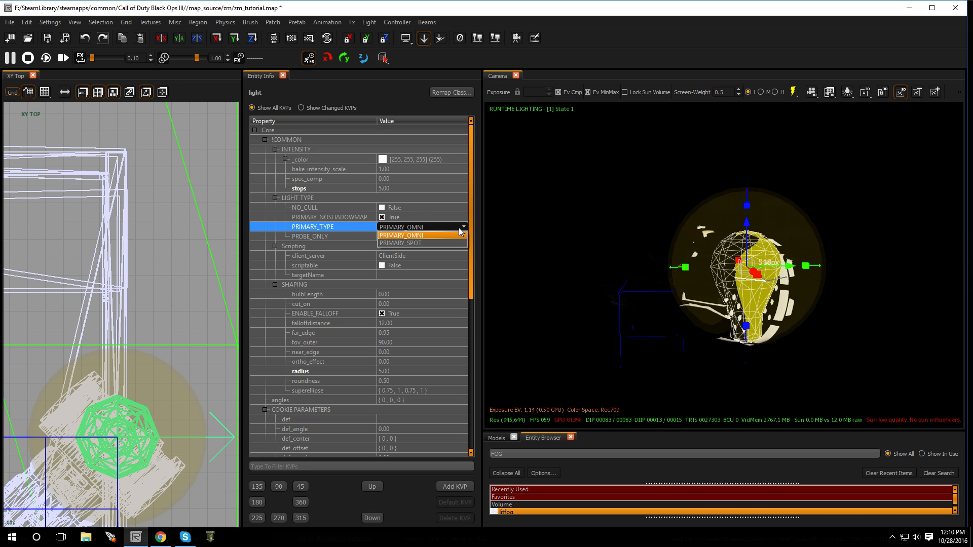
pyautogui.click(418, 246)
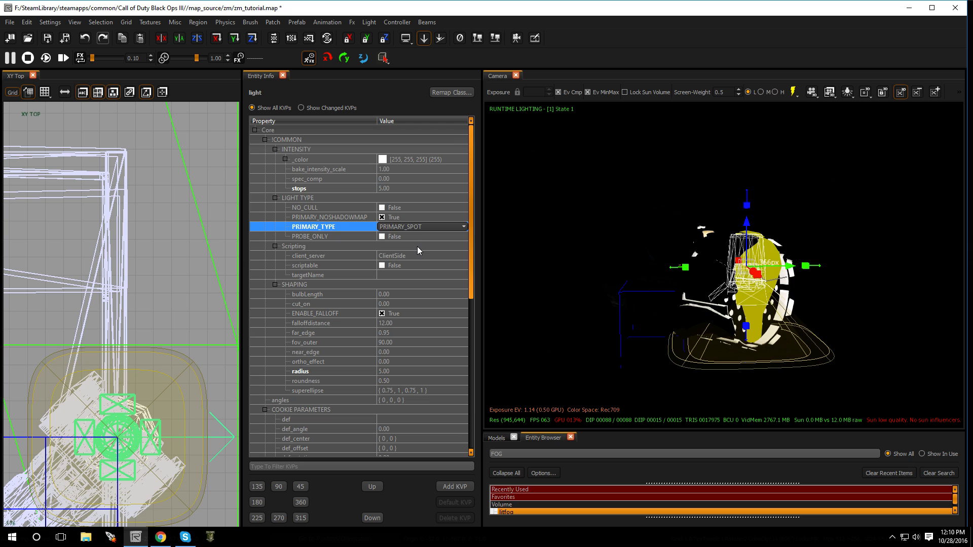
pyautogui.moveTo(725, 265)
pyautogui.mouseDown(button='right')
pyautogui.moveTo(821, 265)
pyautogui.moveTo(730, 265)
pyautogui.moveTo(745, 258)
pyautogui.moveTo(724, 253)
pyautogui.mouseUp(button='right')
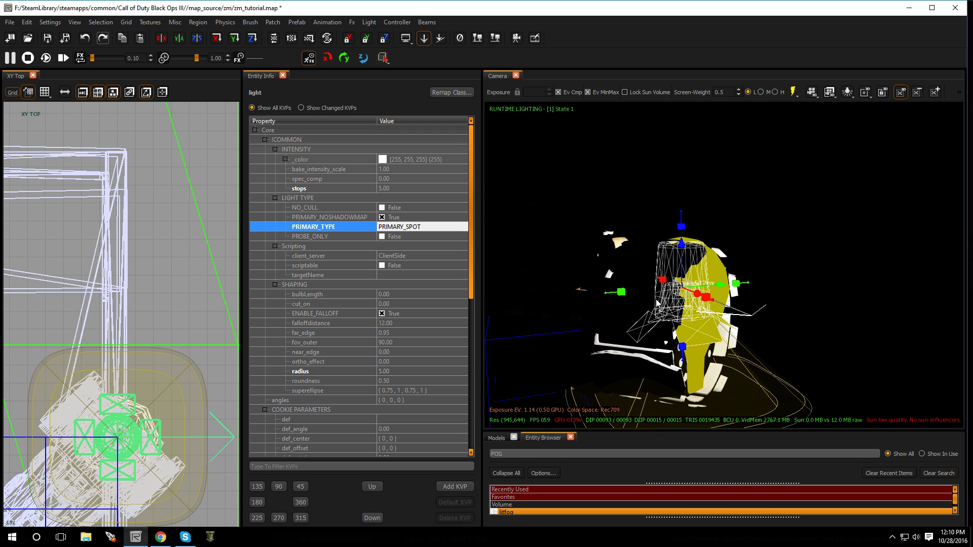
pyautogui.moveTo(657, 303)
pyautogui.mouseDown(button='right')
pyautogui.moveTo(657, 355)
pyautogui.moveTo(656, 311)
pyautogui.moveTo(657, 340)
pyautogui.moveTo(633, 324)
pyautogui.moveTo(670, 288)
pyautogui.moveTo(658, 335)
pyautogui.moveTo(663, 314)
pyautogui.moveTo(651, 324)
pyautogui.moveTo(650, 342)
pyautogui.moveTo(675, 320)
pyautogui.moveTo(657, 304)
pyautogui.mouseUp(button='right')
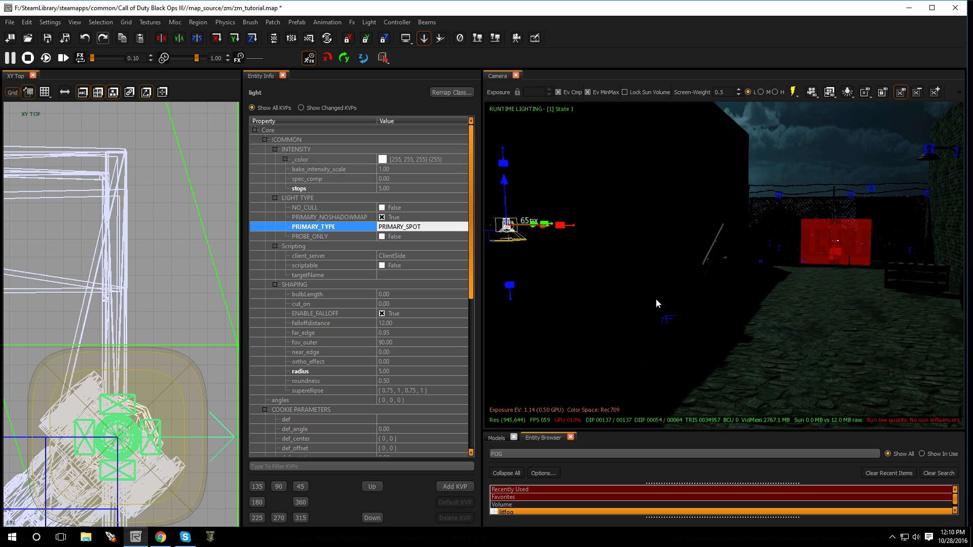
pyautogui.moveTo(750, 348)
pyautogui.mouseDown(button='right')
pyautogui.moveTo(759, 313)
pyautogui.moveTo(760, 332)
pyautogui.mouseUp(button='right')
pyautogui.press('Escape')
# Widen the XY Top view, frame the props along the alley, and enlarge the Entity Browser.
pyautogui.scroll(-12, 155, 379)
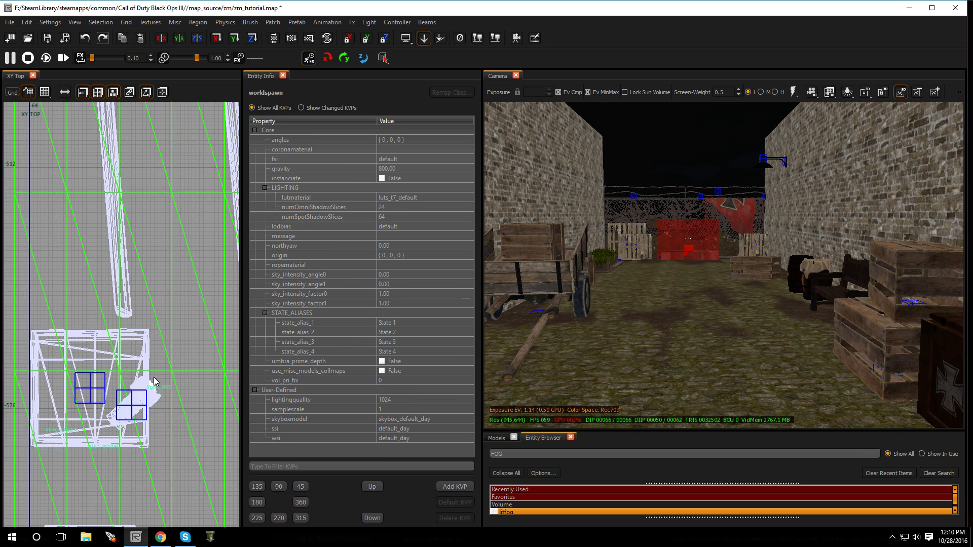
pyautogui.scroll(8, 180, 350)
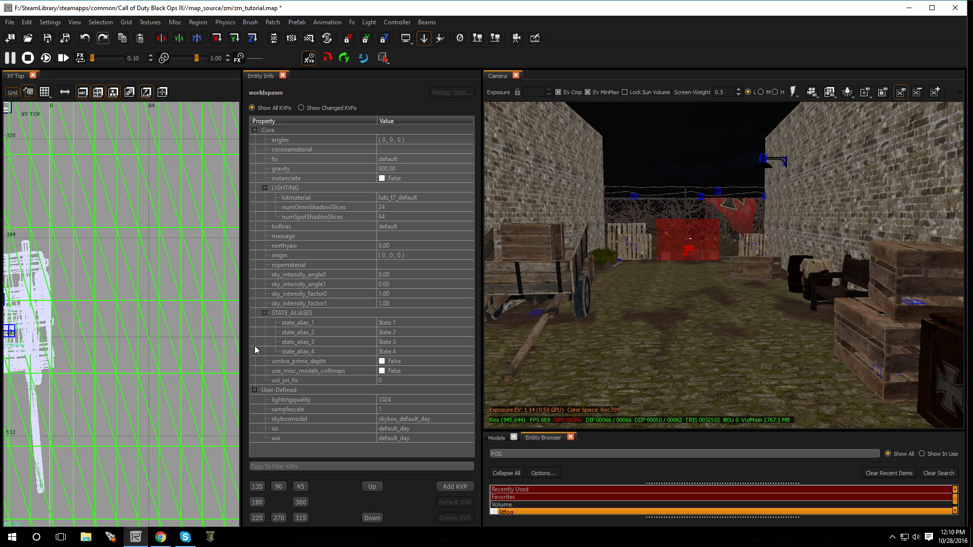
pyautogui.moveTo(241, 350); pyautogui.dragTo(413, 350)
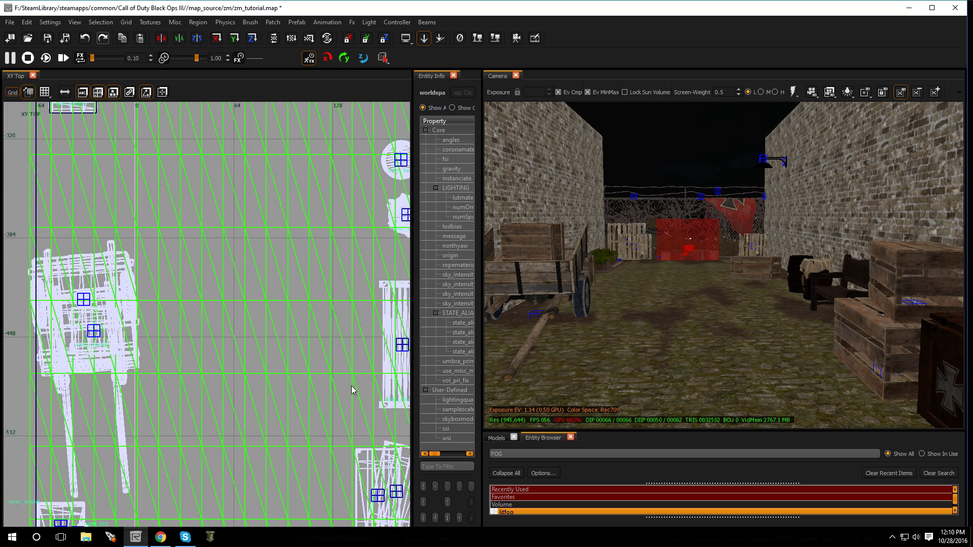
pyautogui.scroll(-5, 263, 453)
pyautogui.scroll(6, 263, 453)
pyautogui.scroll(-3, 256, 489)
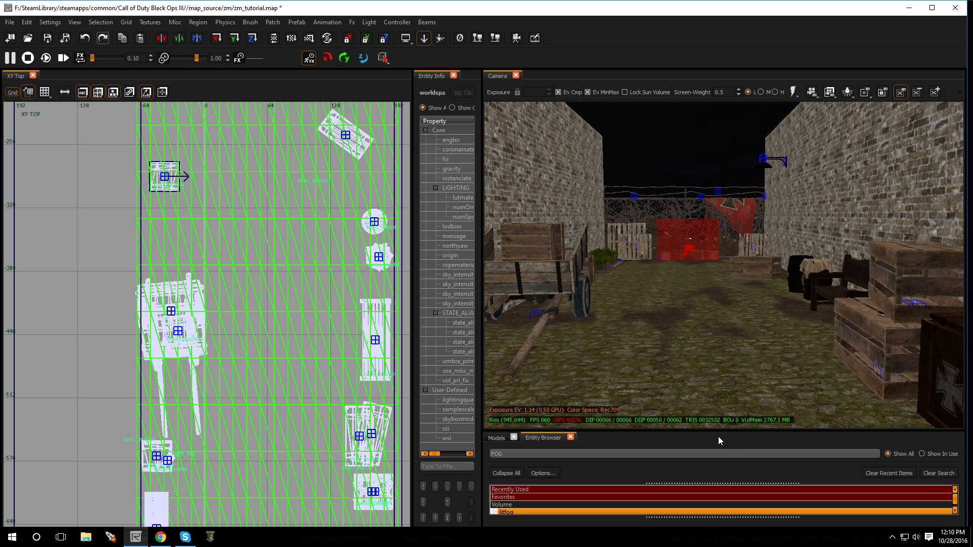
pyautogui.moveTo(713, 429); pyautogui.dragTo(713, 238)
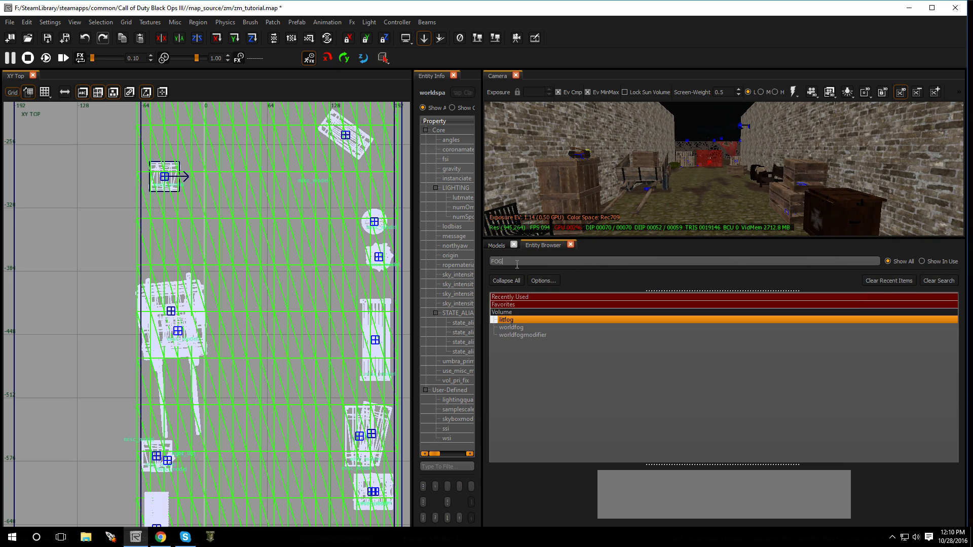
# Find the info_null entity, place one in the alley, move it to open ground nearer the flashlight, and deselect it.
pyautogui.doubleClick(478, 259)
pyautogui.write('NULL')
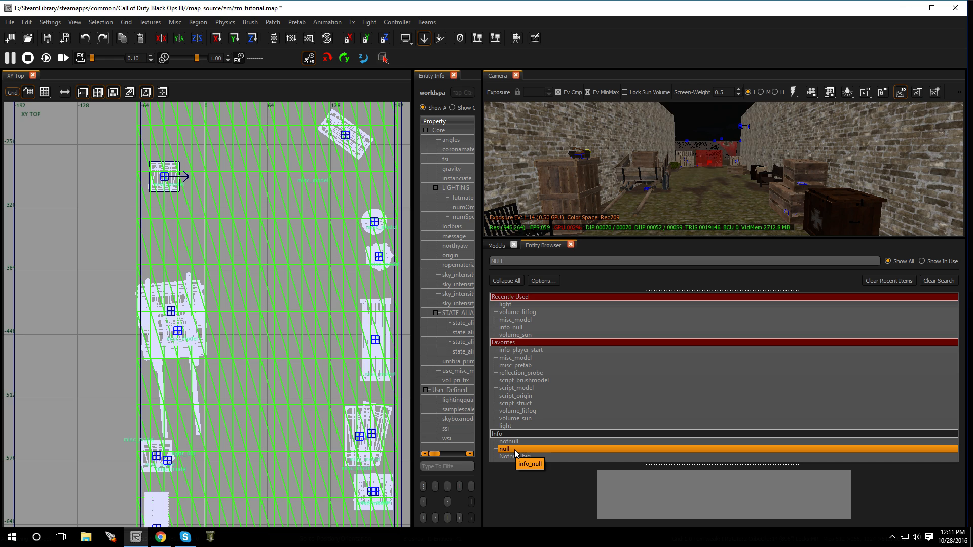
pyautogui.moveTo(515, 449); pyautogui.dragTo(289, 265)
pyautogui.moveTo(773, 140); pyautogui.dragTo(862, 144, button='right')
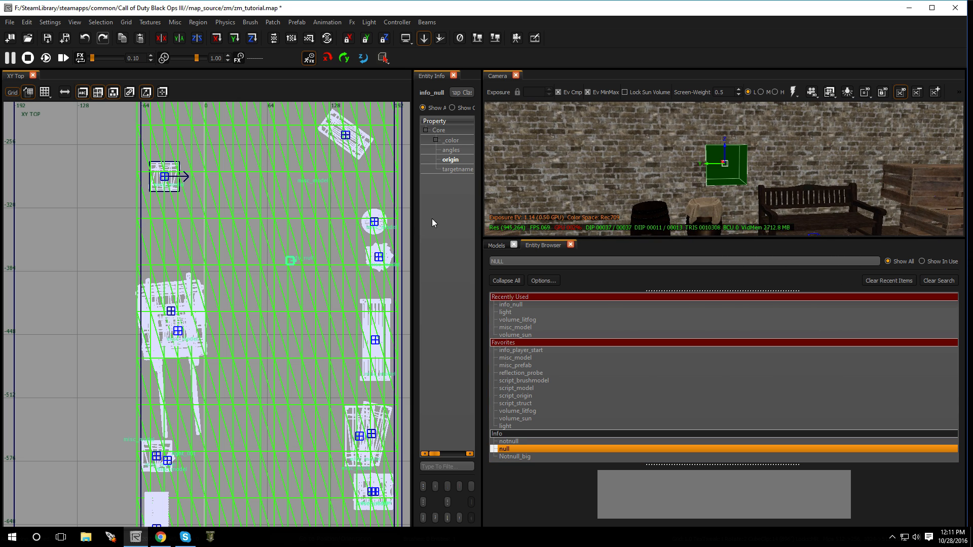
pyautogui.moveTo(290, 261); pyautogui.dragTo(271, 400)
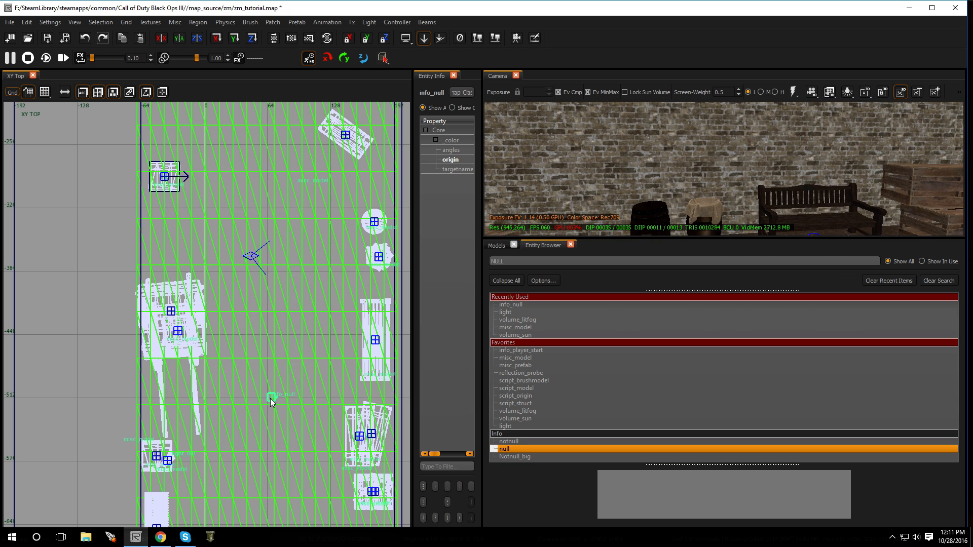
pyautogui.moveTo(693, 194); pyautogui.dragTo(846, 193, button='right')
pyautogui.moveTo(725, 167)
pyautogui.mouseDown(button='right')
pyautogui.moveTo(862, 167)
pyautogui.moveTo(659, 176)
pyautogui.moveTo(717, 175)
pyautogui.mouseUp(button='right')
pyautogui.press('Escape')
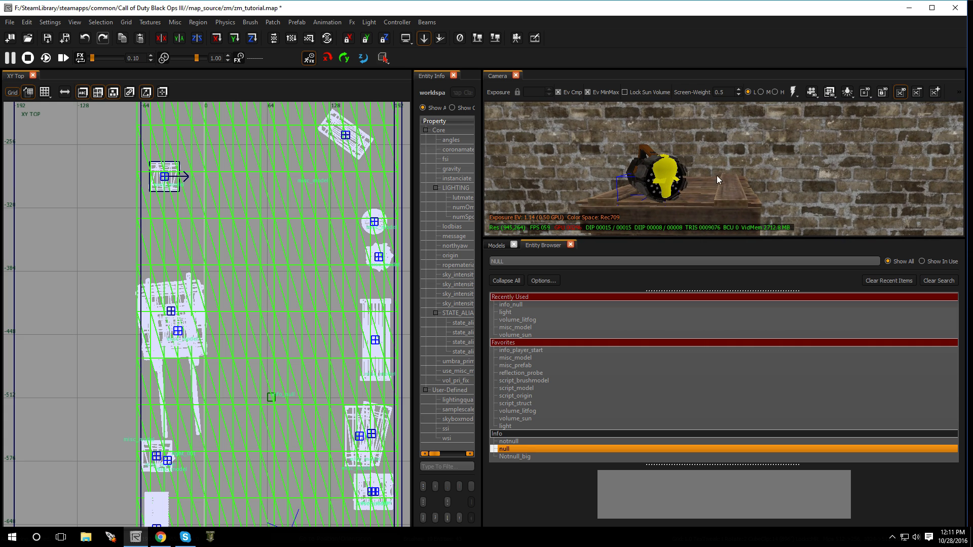
# Link the flashlight's light to the info_null as its target, check the connecting line, and deselect.
pyautogui.click(659, 186)
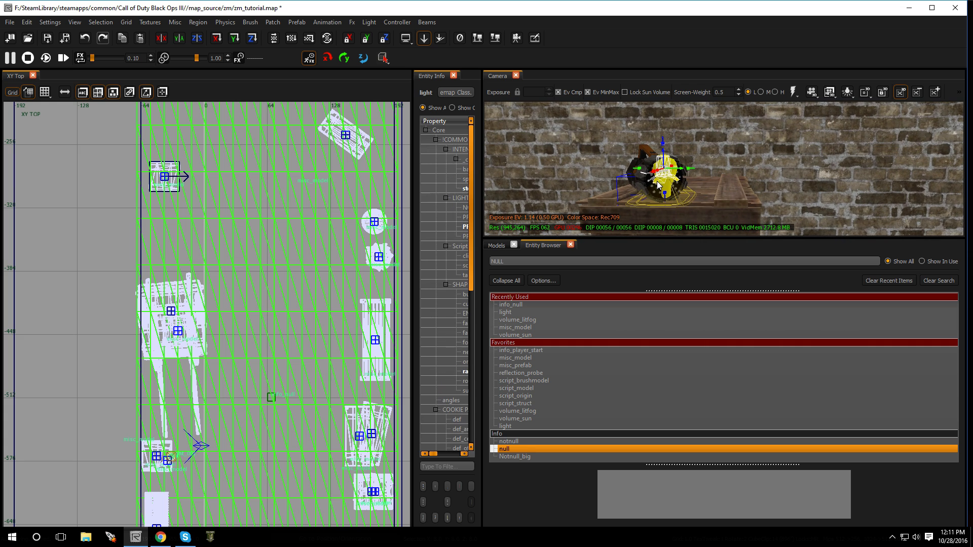
pyautogui.moveTo(657, 182); pyautogui.dragTo(682, 175, button='right')
pyautogui.keyDown('shift'); pyautogui.click(767, 158); pyautogui.keyUp('shift')
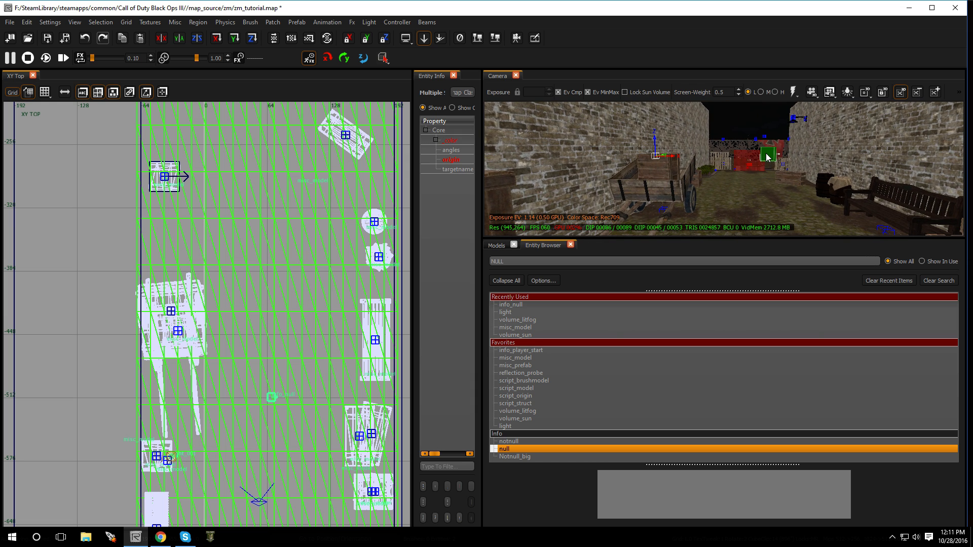
pyautogui.keyDown('shift'); pyautogui.click(767, 157); pyautogui.keyUp('shift')
pyautogui.press('w')
pyautogui.moveTo(767, 158); pyautogui.dragTo(709, 189, button='right')
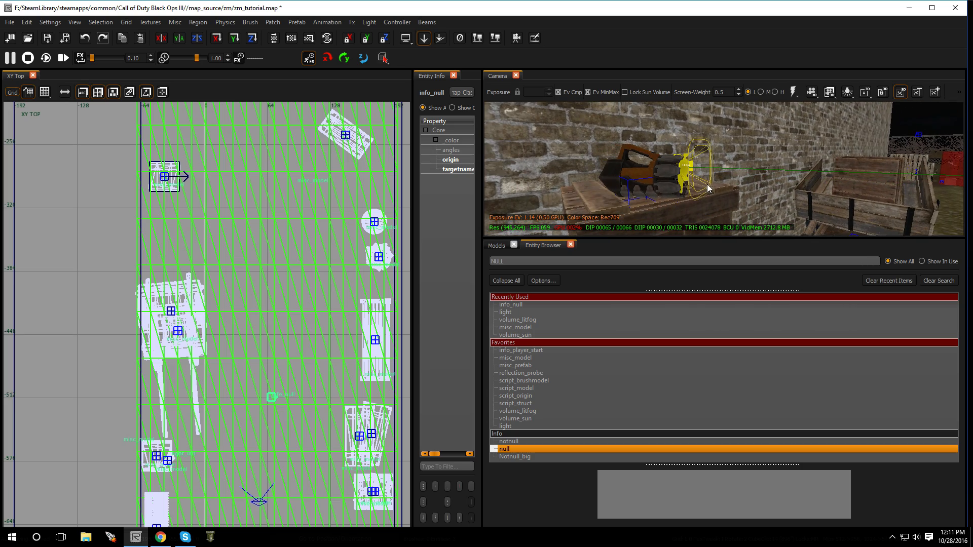
pyautogui.moveTo(792, 181); pyautogui.dragTo(845, 178, button='right')
pyautogui.press('s')
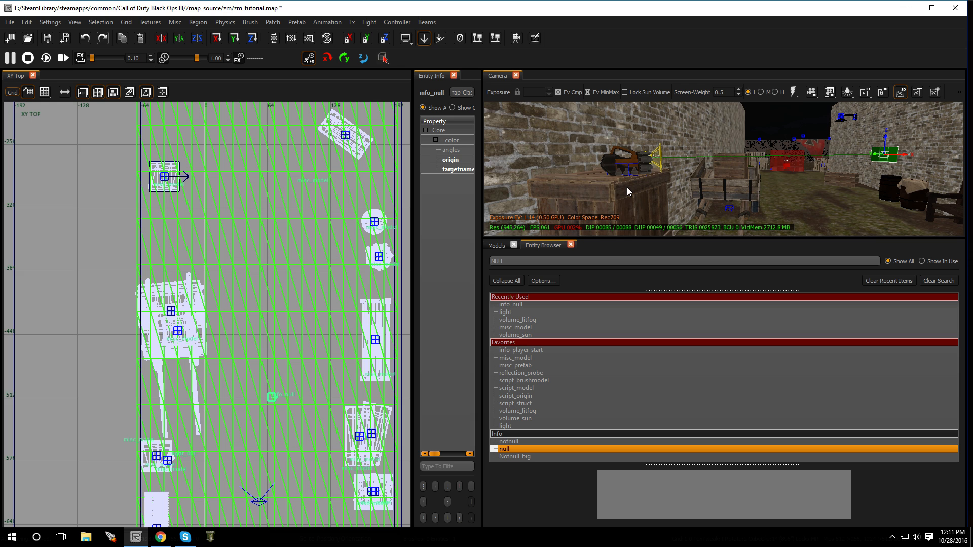
pyautogui.press('Escape')
# Reselect the flashlight's light from the front and widen Entity Info until its value column shows.
pyautogui.press('w')
pyautogui.moveTo(774, 174); pyautogui.dragTo(720, 180, button='right')
pyautogui.press('w')
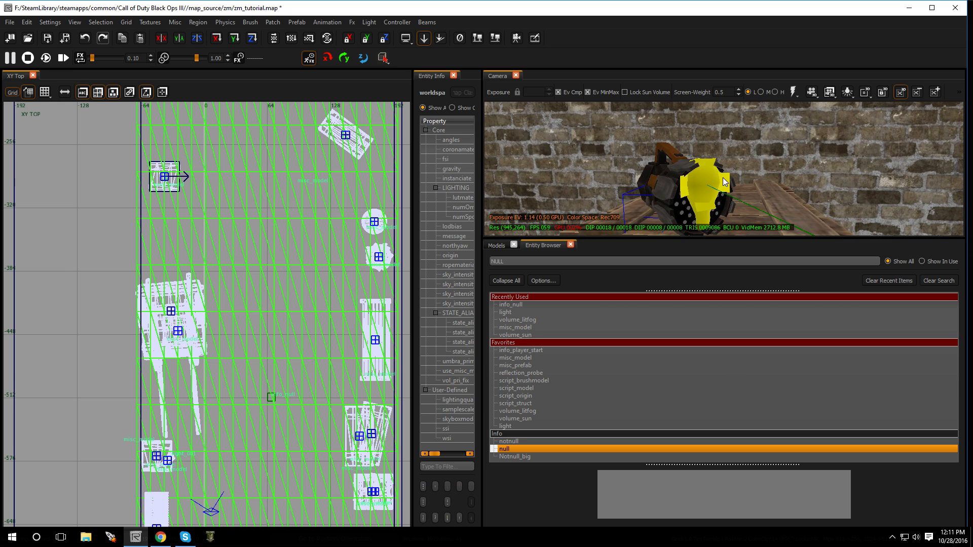
pyautogui.click(725, 182)
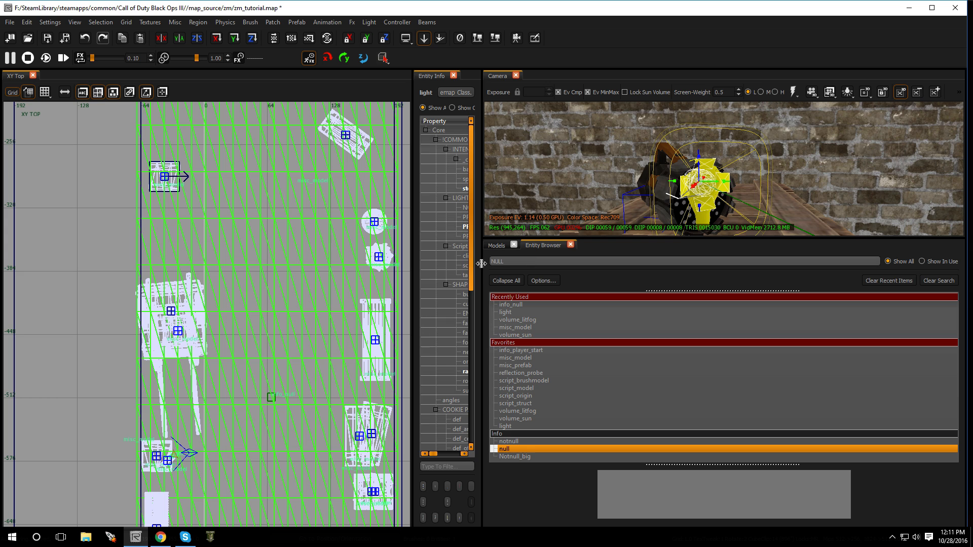
pyautogui.moveTo(480, 267); pyautogui.dragTo(762, 266)
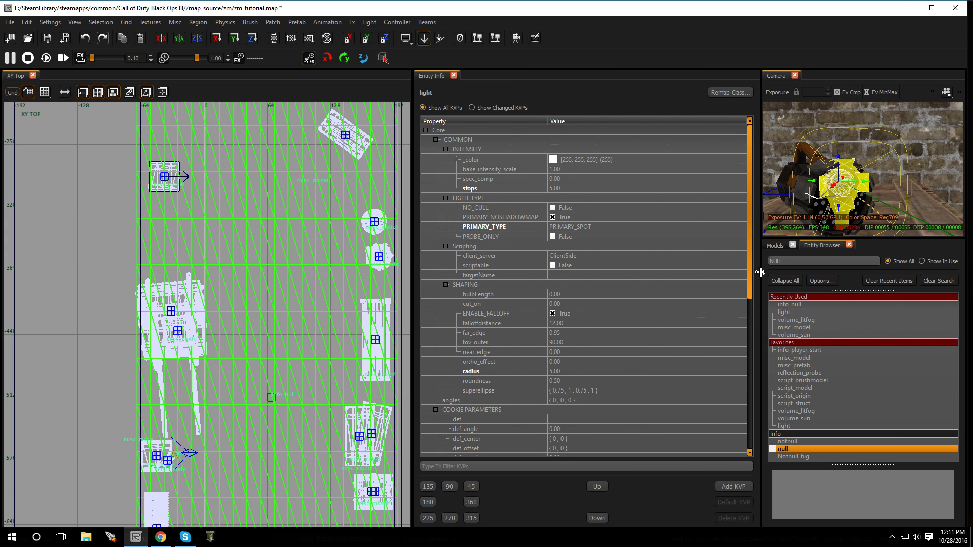
# Set the flashlight light's radius to 100 and check the cone's reach in the XY Top view.
pyautogui.click(559, 371)
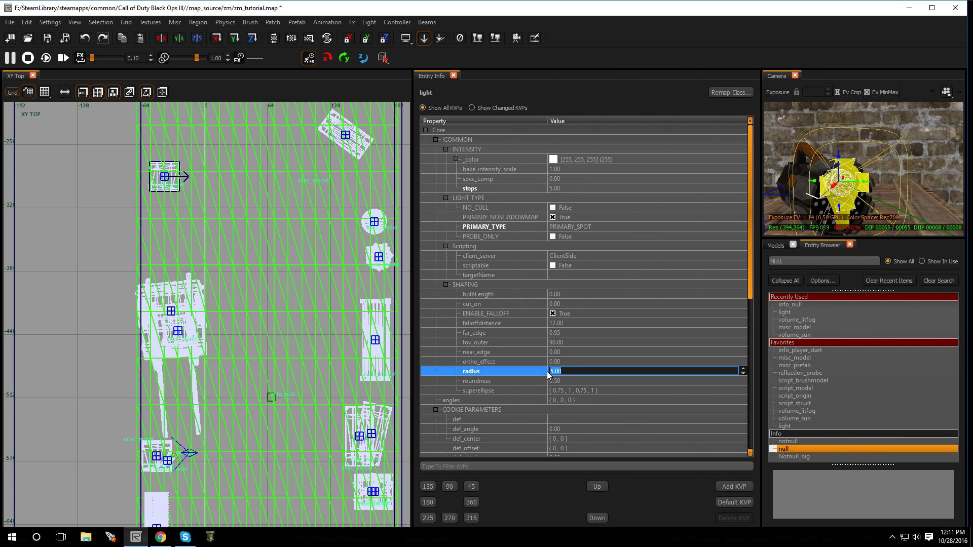
pyautogui.write('100')
pyautogui.press('Return')
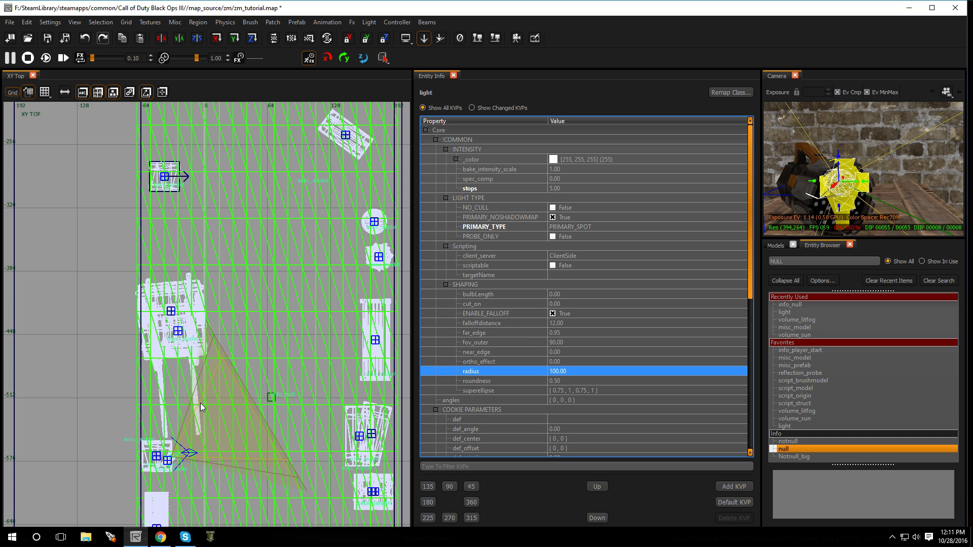
pyautogui.scroll(-3, 203, 408)
pyautogui.scroll(4, 229, 443)
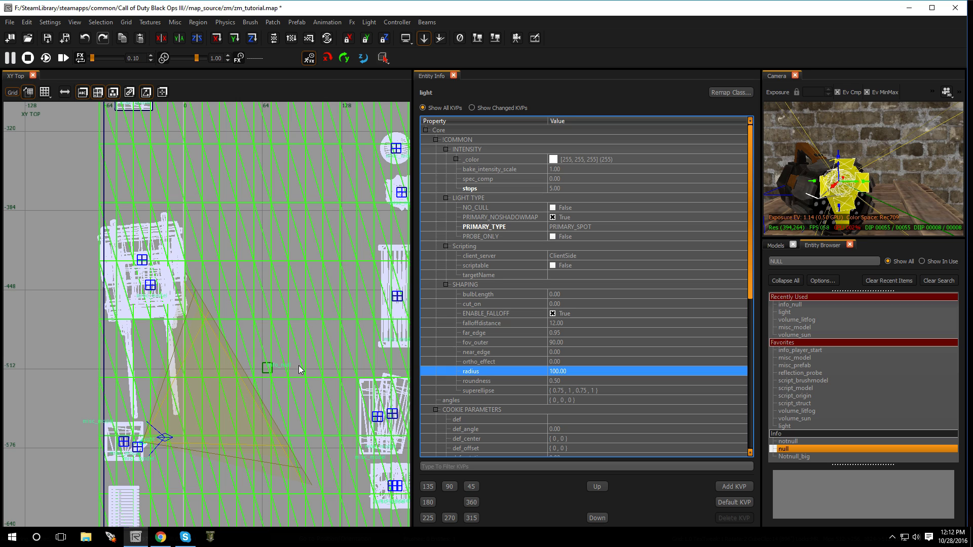
# Set the flashlight light's radius to 300.
pyautogui.doubleClick(567, 373)
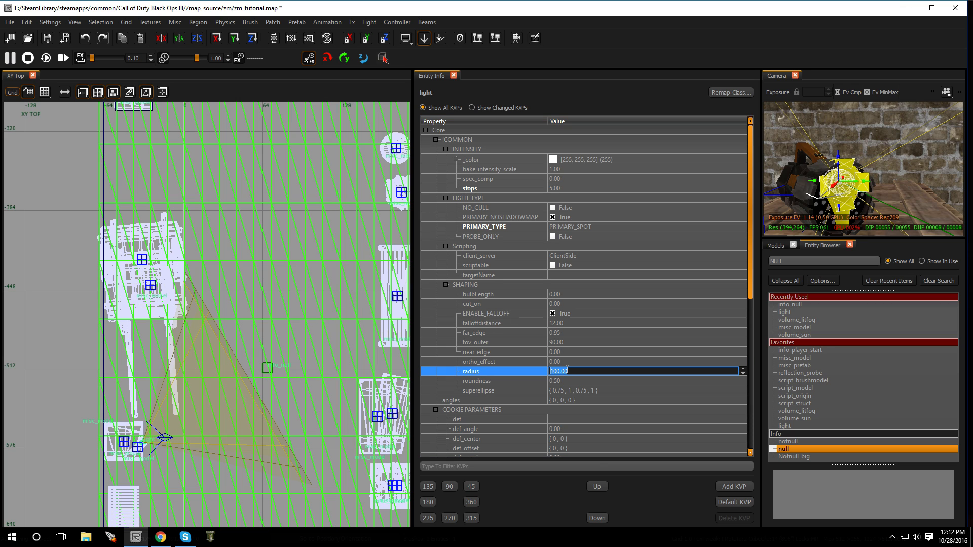
pyautogui.write('300')
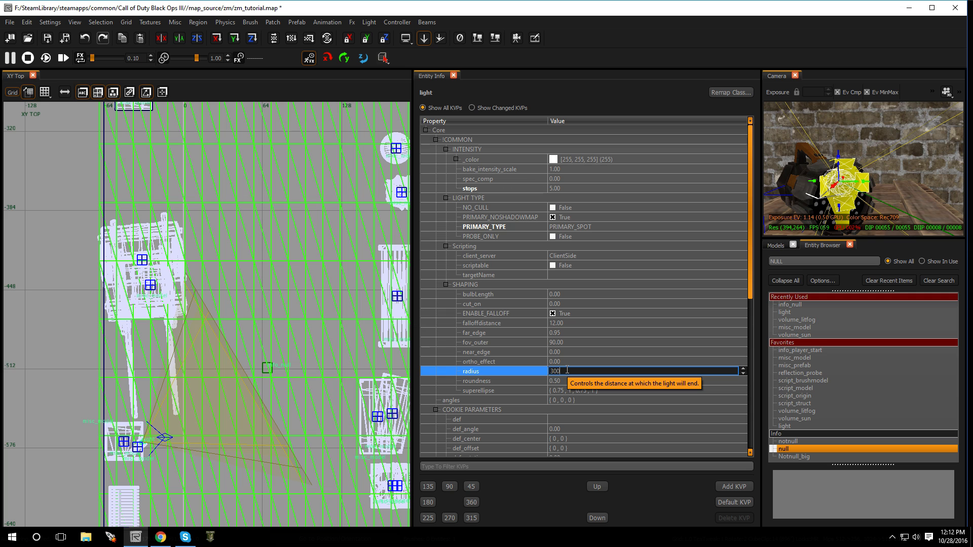
pyautogui.press('Return')
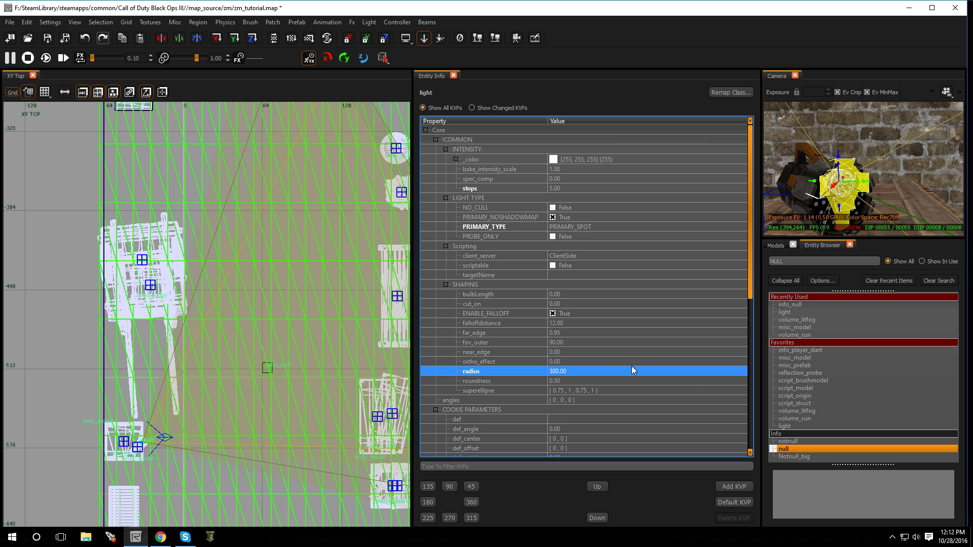
# Enlarge the camera view and reshape the flashlight light's cone by adjusting its superellipse.
pyautogui.moveTo(879, 186); pyautogui.dragTo(834, 176, button='right')
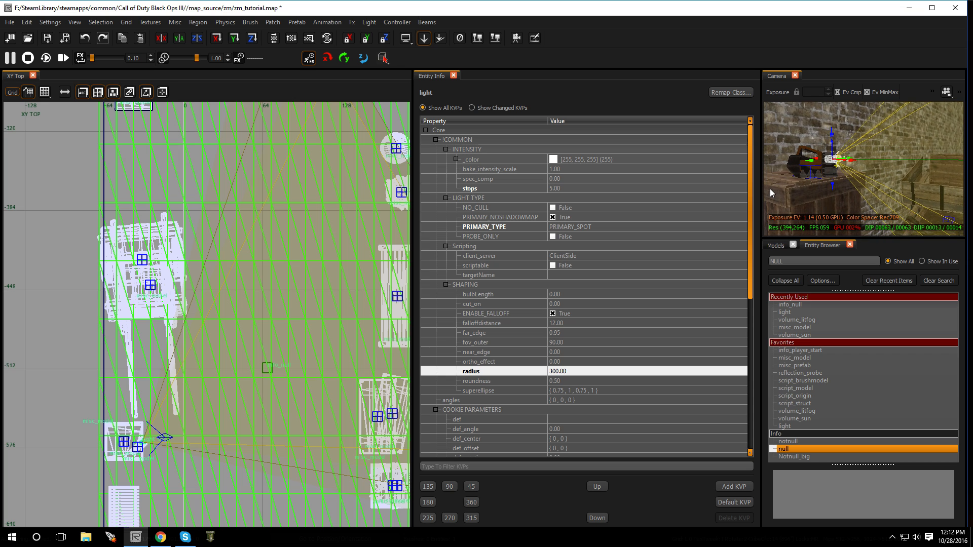
pyautogui.moveTo(762, 195); pyautogui.dragTo(515, 231)
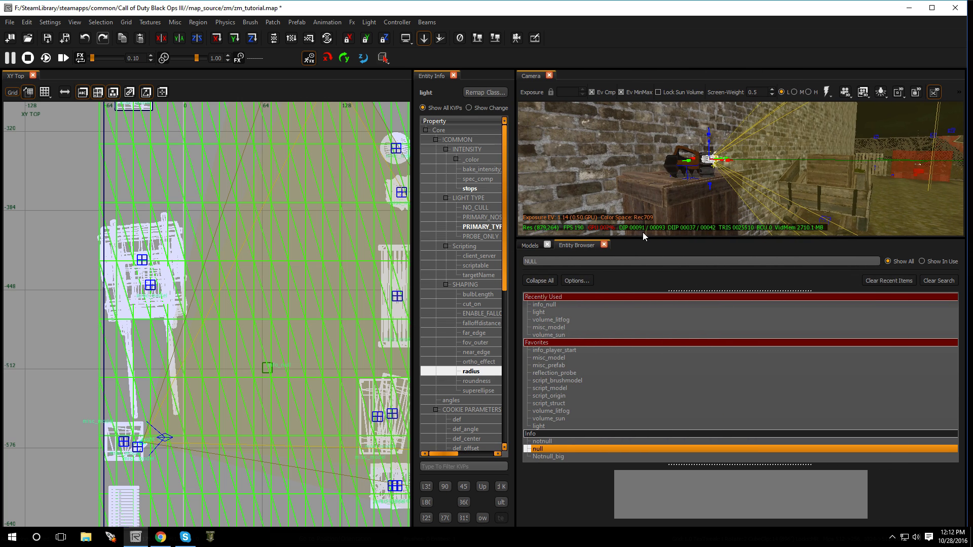
pyautogui.moveTo(656, 236); pyautogui.dragTo(701, 430)
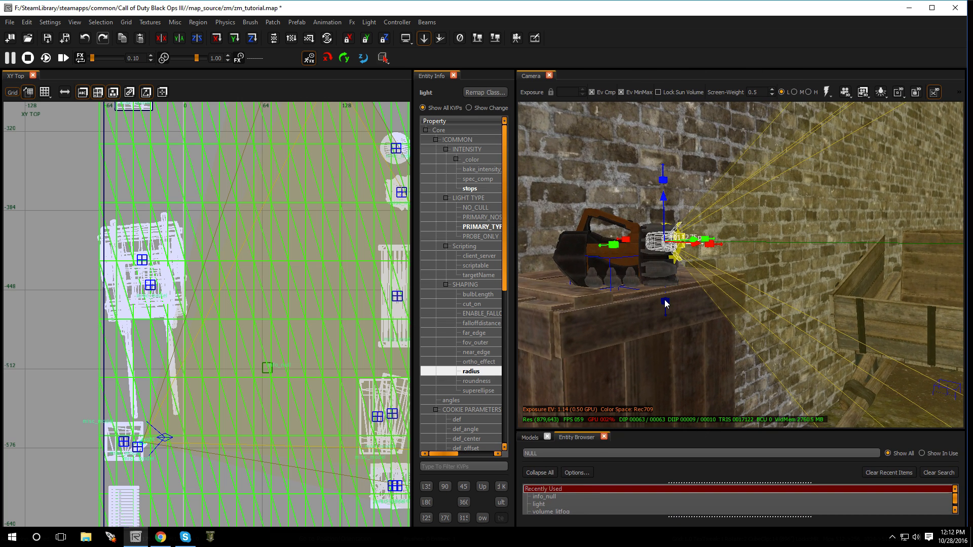
pyautogui.moveTo(664, 299)
pyautogui.mouseDown()
pyautogui.moveTo(662, 274)
pyautogui.moveTo(666, 306)
pyautogui.mouseUp()
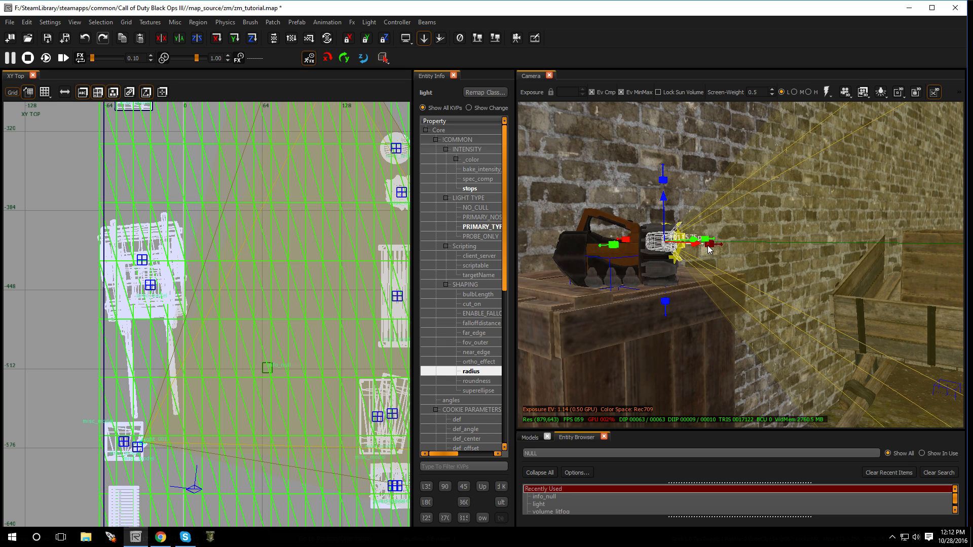
pyautogui.moveTo(663, 181)
pyautogui.mouseDown()
pyautogui.moveTo(667, 201)
pyautogui.moveTo(668, 190)
pyautogui.mouseUp()
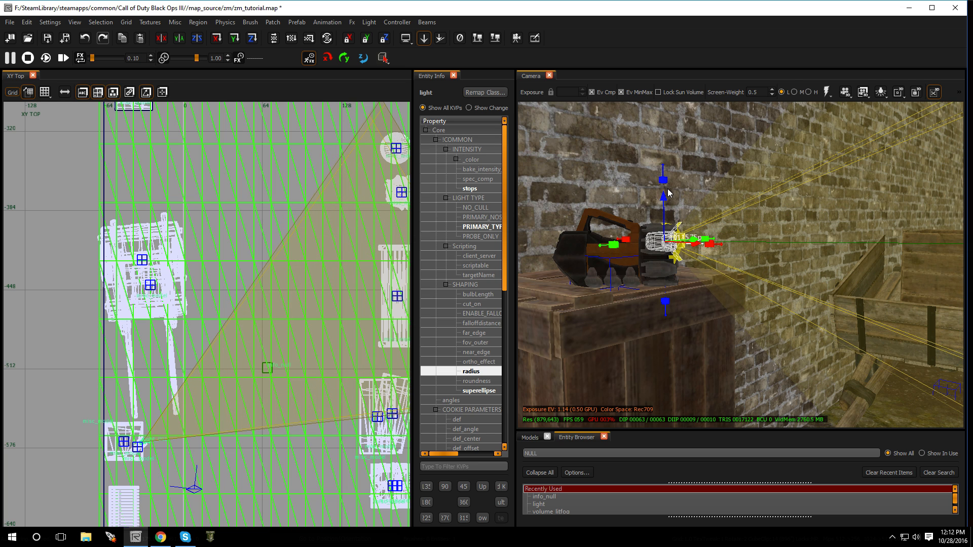
# Deselect the flashlight's light and turn on runtime lighting to view the beam down the alley.
pyautogui.moveTo(668, 190); pyautogui.dragTo(781, 190, button='right')
pyautogui.moveTo(737, 264); pyautogui.dragTo(665, 263, button='right')
pyautogui.press('Escape')
pyautogui.press('F8')
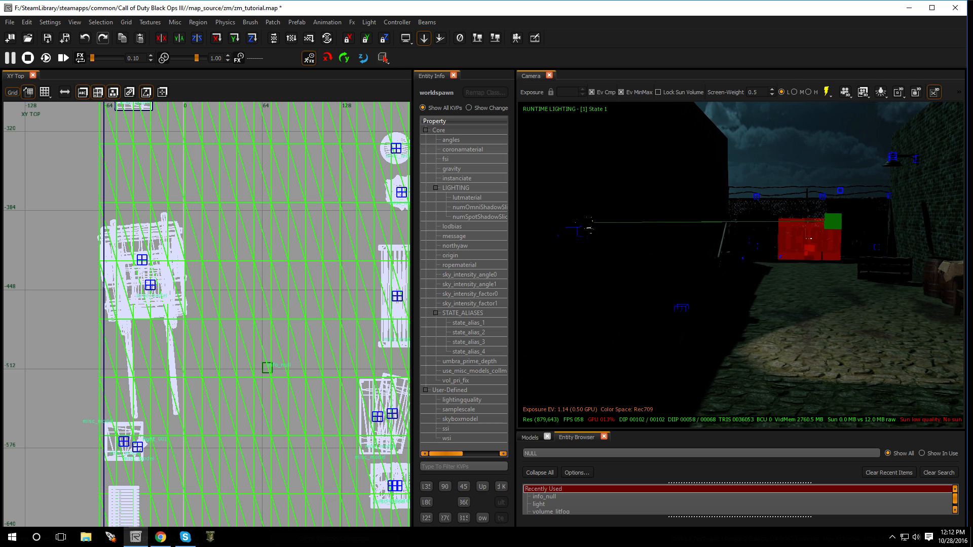
# Move the info_null farther up the alley, lower it slightly to aim the beam, and deselect it.
pyautogui.click(833, 223)
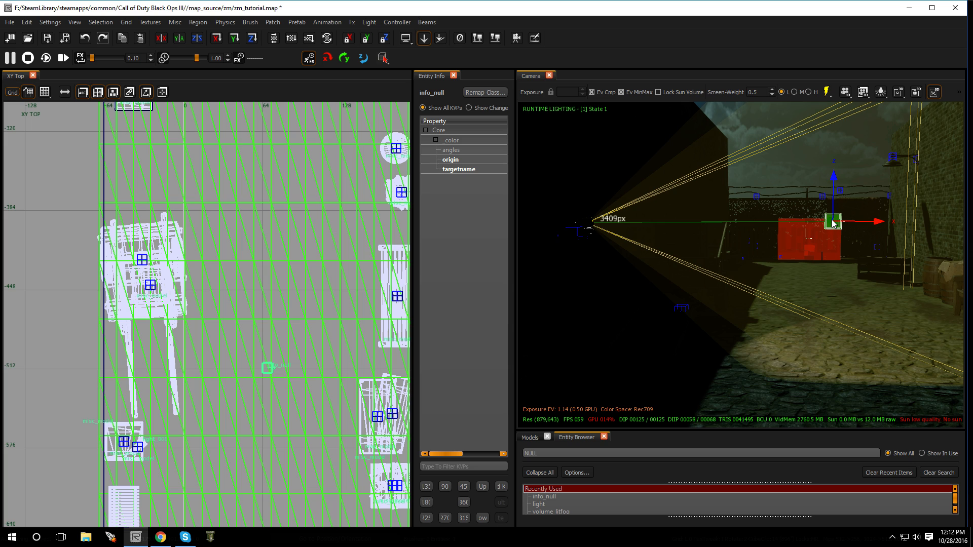
pyautogui.moveTo(833, 223)
pyautogui.mouseDown()
pyautogui.moveTo(798, 220)
pyautogui.moveTo(833, 233)
pyautogui.moveTo(841, 239)
pyautogui.moveTo(811, 233)
pyautogui.moveTo(834, 247)
pyautogui.moveTo(829, 233)
pyautogui.moveTo(839, 225)
pyautogui.mouseUp()
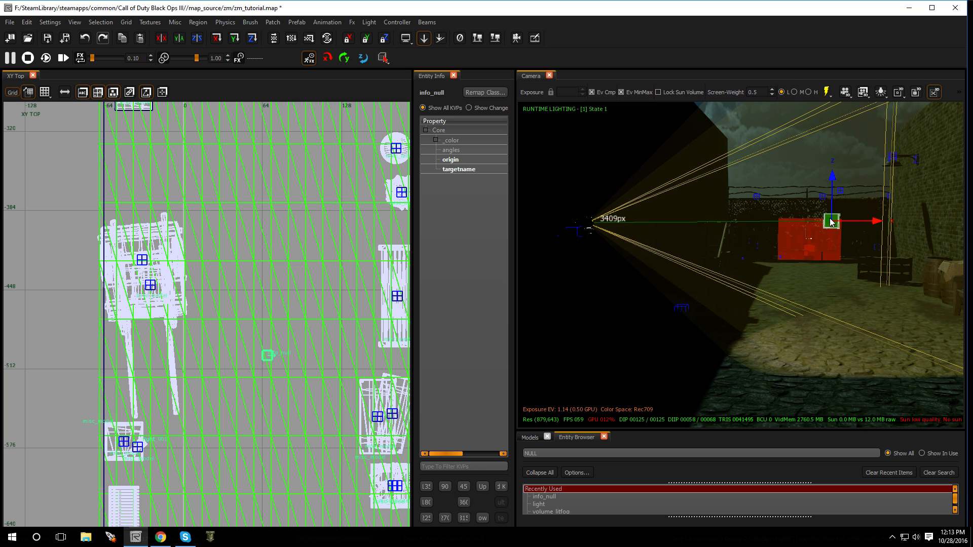
pyautogui.moveTo(831, 222); pyautogui.dragTo(824, 220)
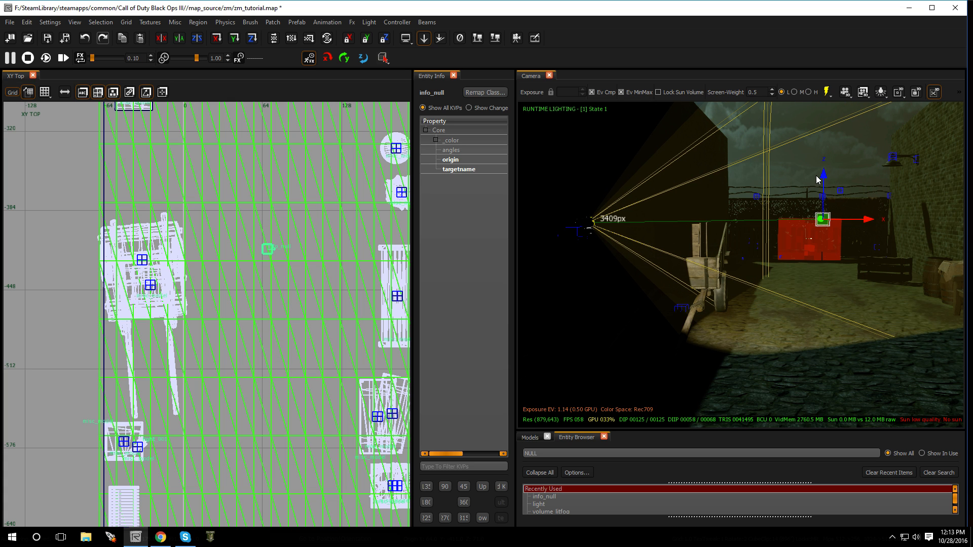
pyautogui.moveTo(824, 176); pyautogui.dragTo(775, 187)
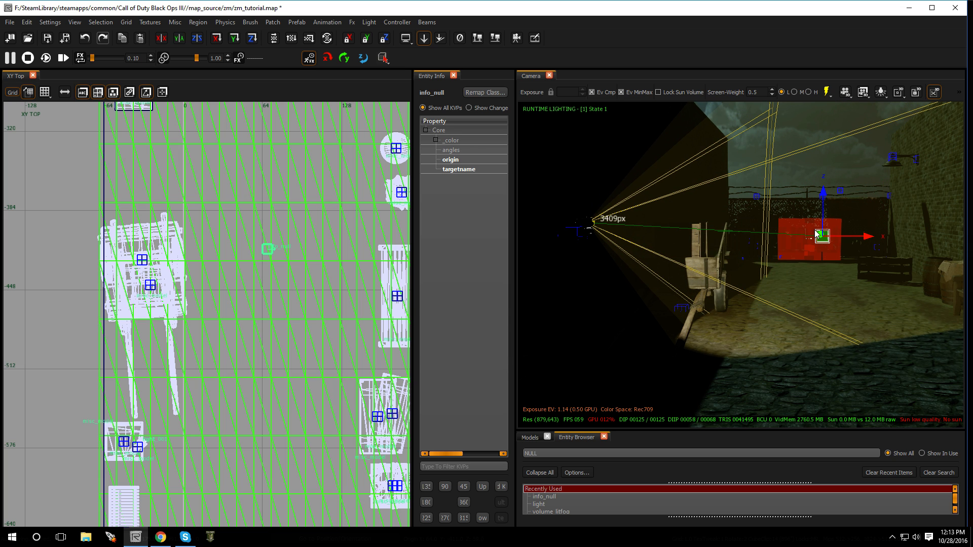
pyautogui.press('Escape')
# Reselect the flashlight's light, lower it slightly at the lens, and view the beam from the side.
pyautogui.moveTo(765, 271)
pyautogui.mouseDown(button='right')
pyautogui.moveTo(710, 269)
pyautogui.moveTo(809, 276)
pyautogui.moveTo(639, 248)
pyautogui.mouseUp(button='right')
pyautogui.click(799, 267)
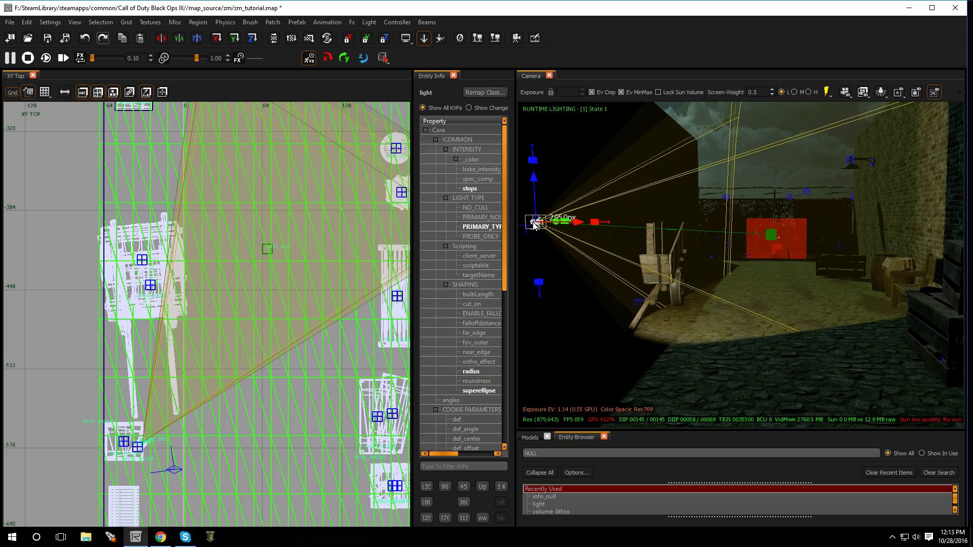
pyautogui.moveTo(534, 225)
pyautogui.mouseDown()
pyautogui.moveTo(587, 219)
pyautogui.moveTo(622, 235)
pyautogui.moveTo(635, 224)
pyautogui.moveTo(576, 215)
pyautogui.moveTo(555, 227)
pyautogui.moveTo(567, 258)
pyautogui.moveTo(647, 259)
pyautogui.moveTo(538, 260)
pyautogui.moveTo(545, 214)
pyautogui.moveTo(638, 221)
pyautogui.moveTo(591, 251)
pyautogui.moveTo(545, 215)
pyautogui.moveTo(546, 198)
pyautogui.moveTo(557, 230)
pyautogui.moveTo(532, 229)
pyautogui.mouseUp()
pyautogui.moveTo(532, 230)
pyautogui.mouseDown(button='right')
pyautogui.moveTo(499, 223)
pyautogui.moveTo(539, 221)
pyautogui.moveTo(530, 226)
pyautogui.mouseUp(button='right')
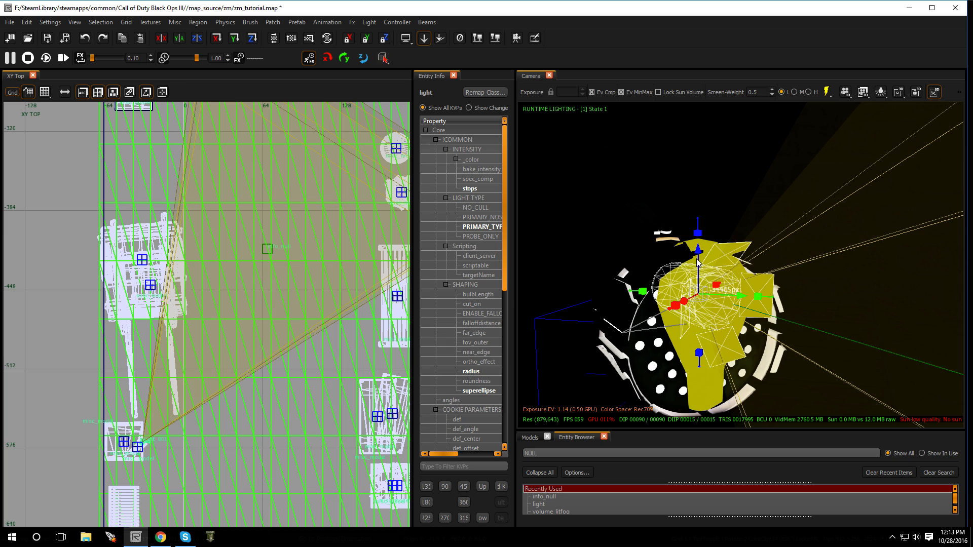
pyautogui.moveTo(704, 249); pyautogui.dragTo(701, 295)
pyautogui.moveTo(704, 301); pyautogui.dragTo(706, 300, button='right')
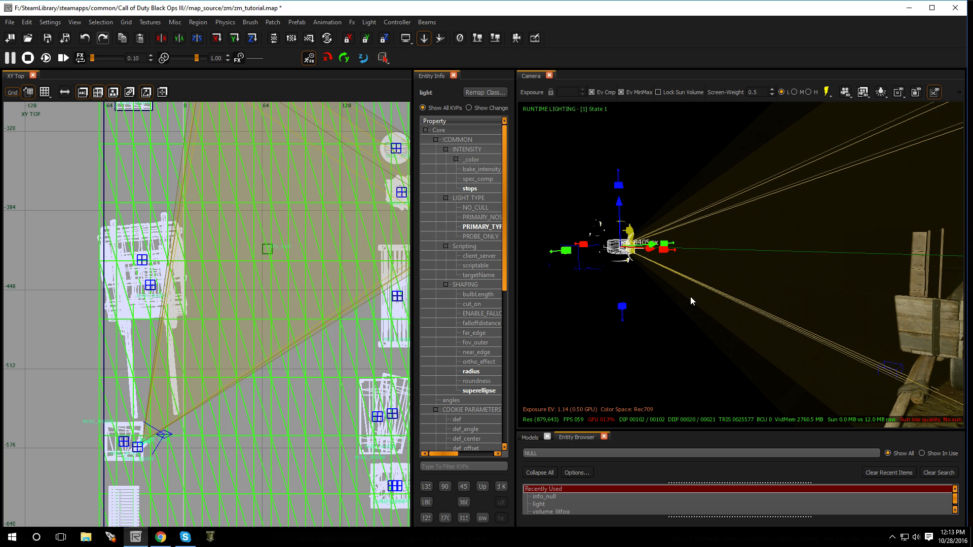
# Move the light back inside the flashlight's body in the XY Top view, rotate it slightly, and deselect it.
pyautogui.scroll(6, 172, 456)
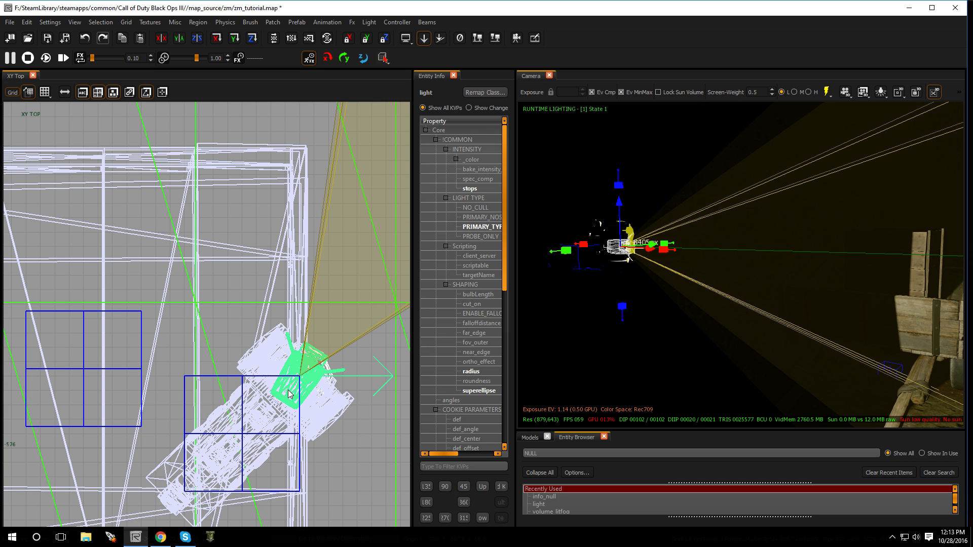
pyautogui.moveTo(290, 395); pyautogui.dragTo(255, 429)
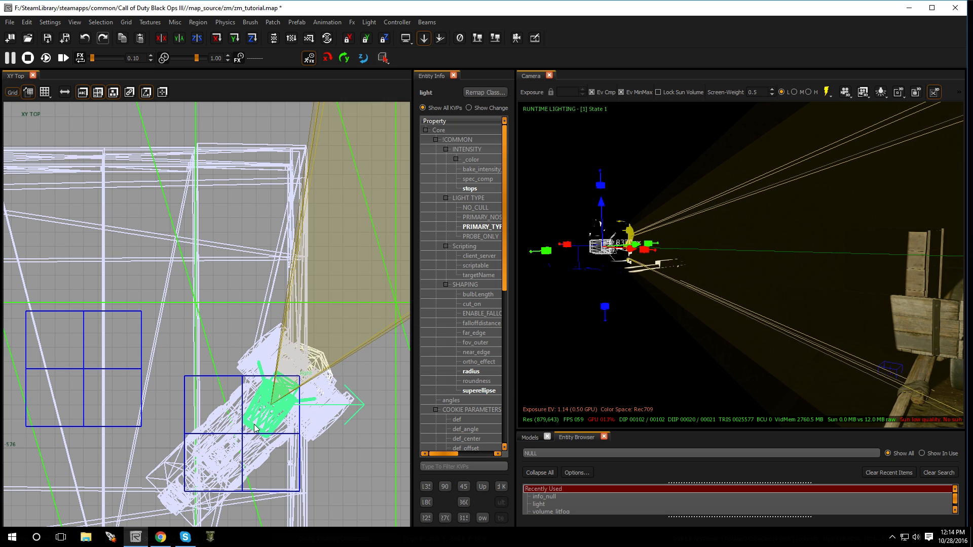
pyautogui.press('r')
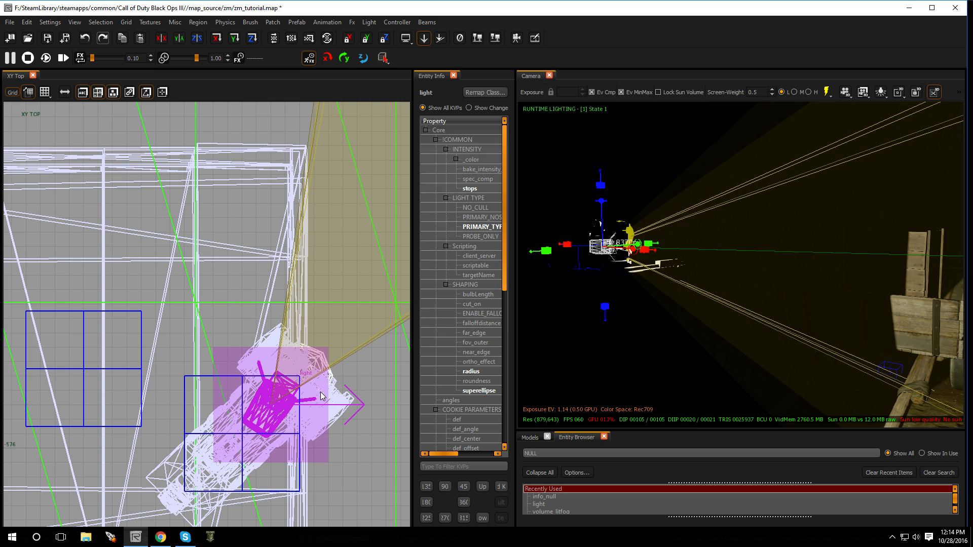
pyautogui.moveTo(320, 391); pyautogui.dragTo(378, 455)
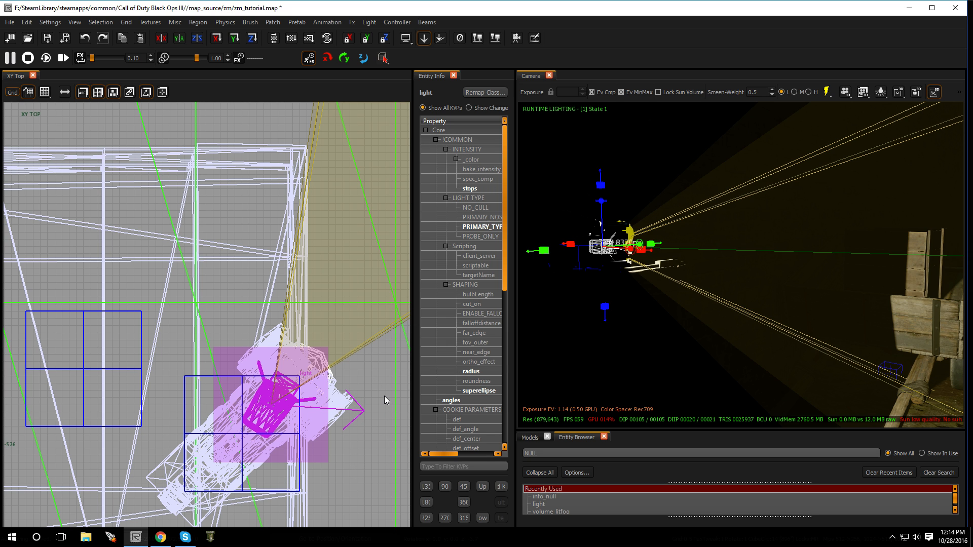
pyautogui.press('r')
pyautogui.moveTo(575, 331)
pyautogui.mouseDown(button='right')
pyautogui.moveTo(710, 332)
pyautogui.moveTo(616, 340)
pyautogui.moveTo(608, 365)
pyautogui.moveTo(537, 367)
pyautogui.moveTo(573, 354)
pyautogui.moveTo(555, 312)
pyautogui.moveTo(587, 321)
pyautogui.mouseUp(button='right')
pyautogui.press('Escape')
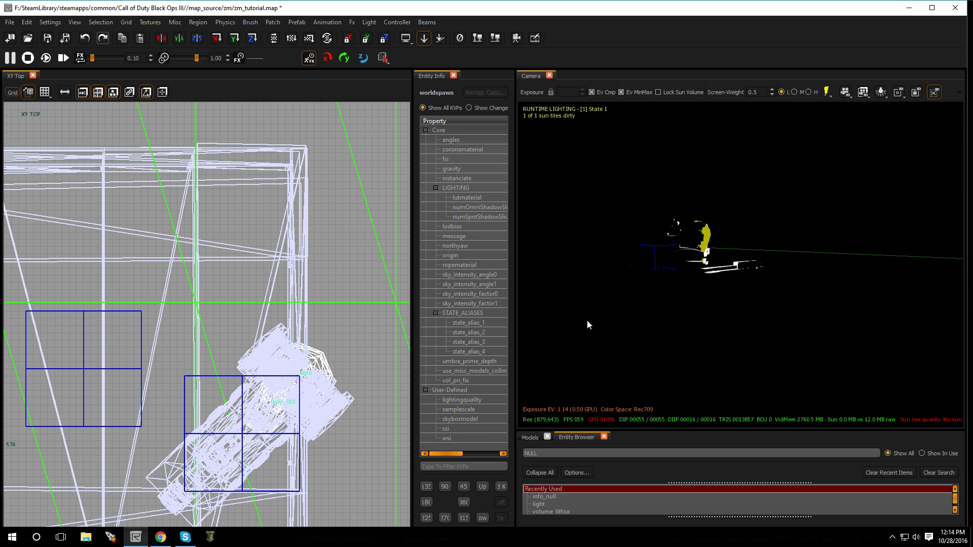
# Compare the flashlight scene with runtime lighting off and on and in game view, and examine the beam down the alley.
pyautogui.press('F8')
pyautogui.press('F8')
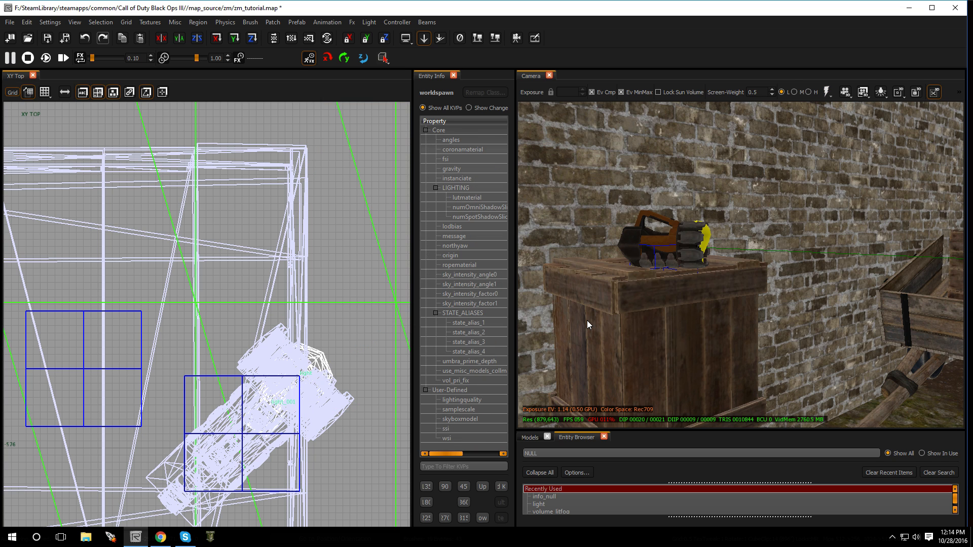
pyautogui.press('p')
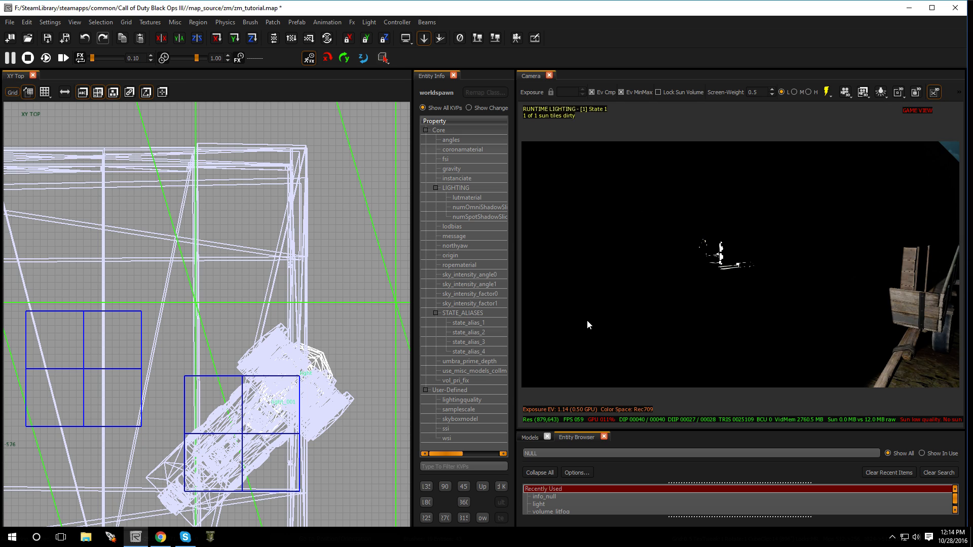
pyautogui.press('p')
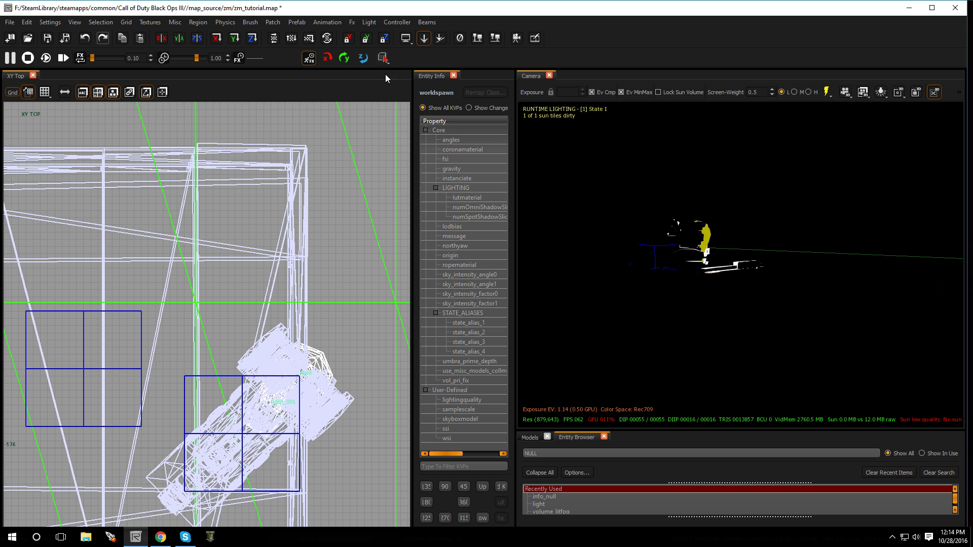
pyautogui.click(826, 92)
pyautogui.moveTo(760, 239); pyautogui.dragTo(756, 261, button='right')
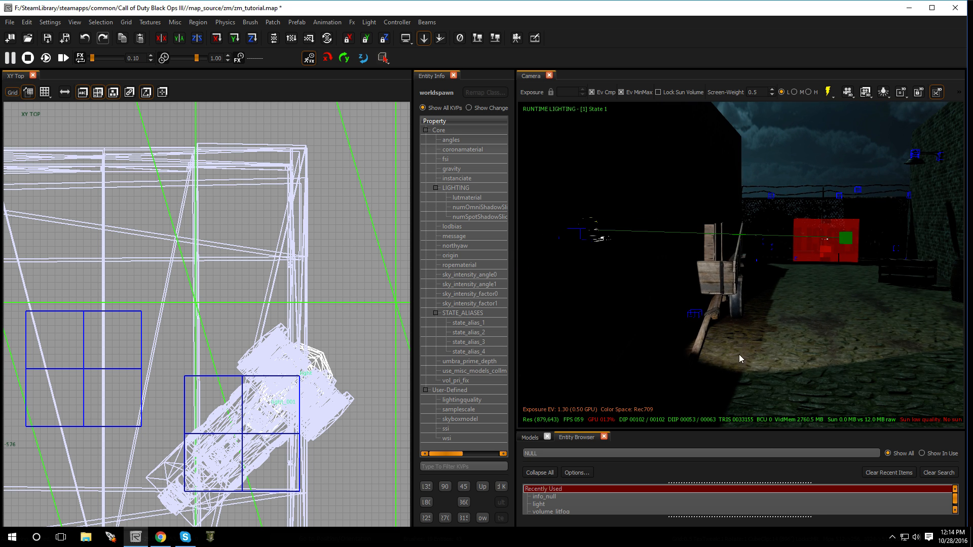
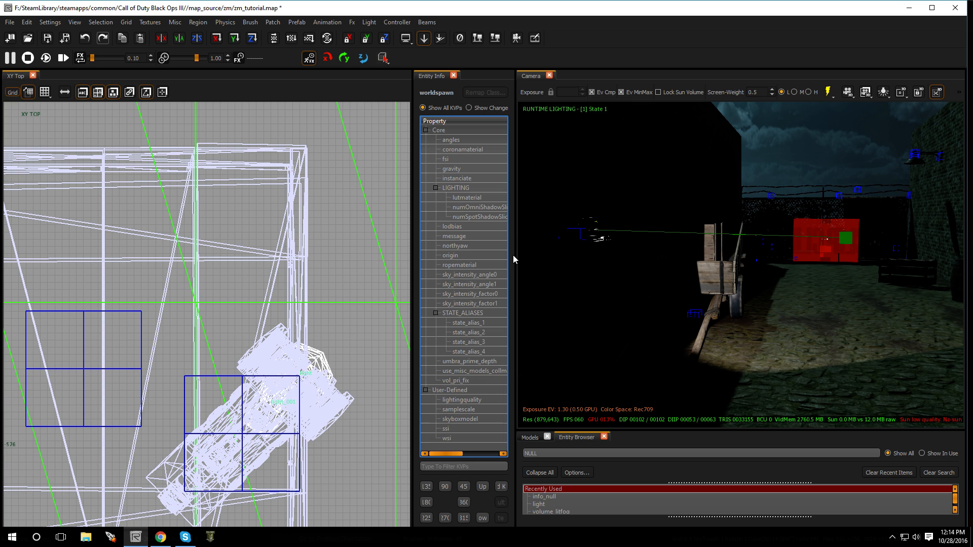
# Widen the Entity Info area to expose the property values, and inspect the lights at the flashlight's lens up close.
pyautogui.moveTo(515, 254); pyautogui.dragTo(728, 251)
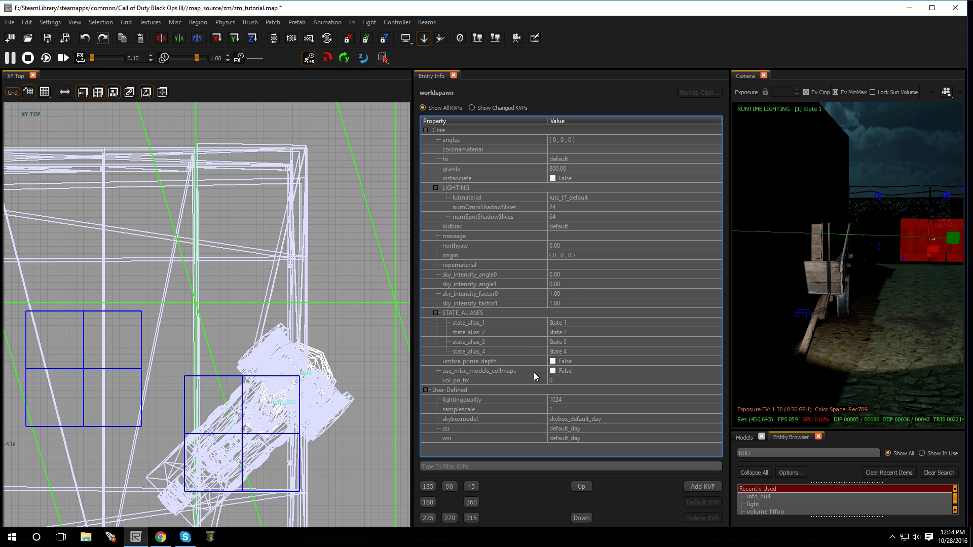
pyautogui.moveTo(822, 326); pyautogui.dragTo(745, 325, button='right')
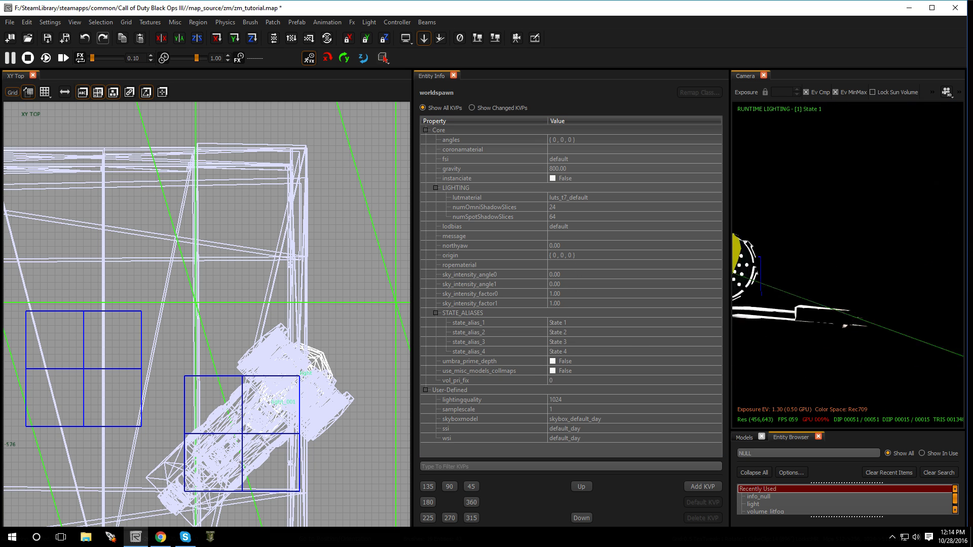
pyautogui.moveTo(879, 309)
pyautogui.mouseDown(button='right')
pyautogui.moveTo(836, 311)
pyautogui.moveTo(879, 310)
pyautogui.mouseUp(button='right')
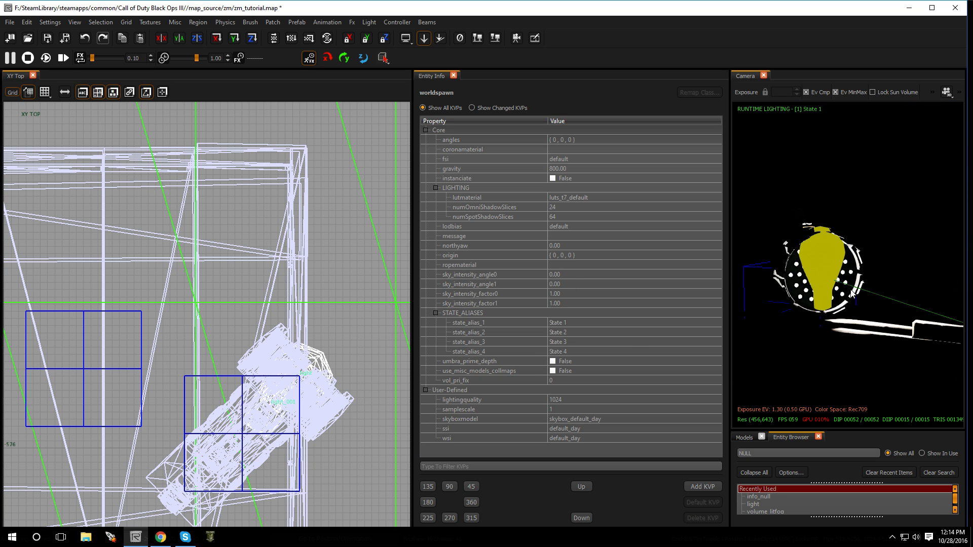
pyautogui.scroll(5, 850, 292)
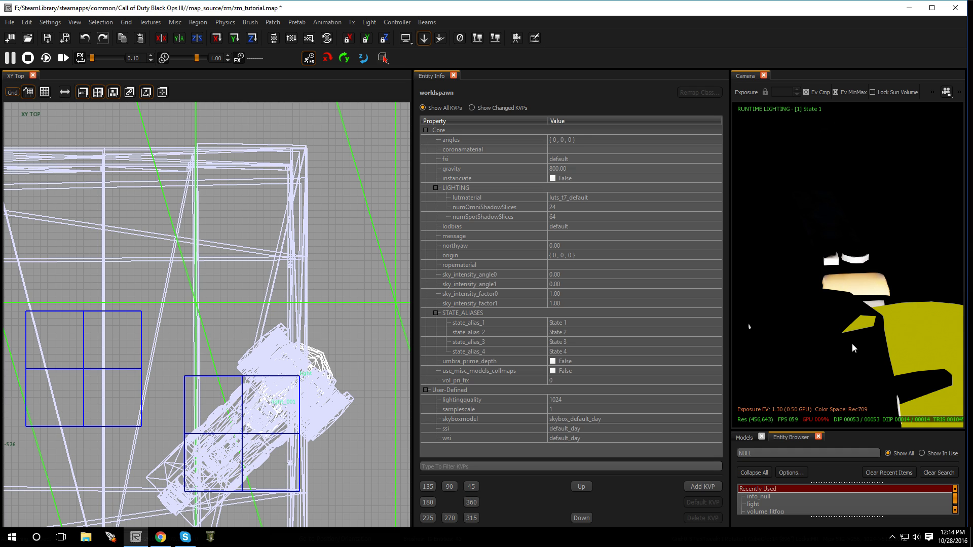
pyautogui.scroll(-5, 853, 345)
# Hide the flashlight model and the omni light at its lens, and select the spot light inside.
pyautogui.click(828, 271)
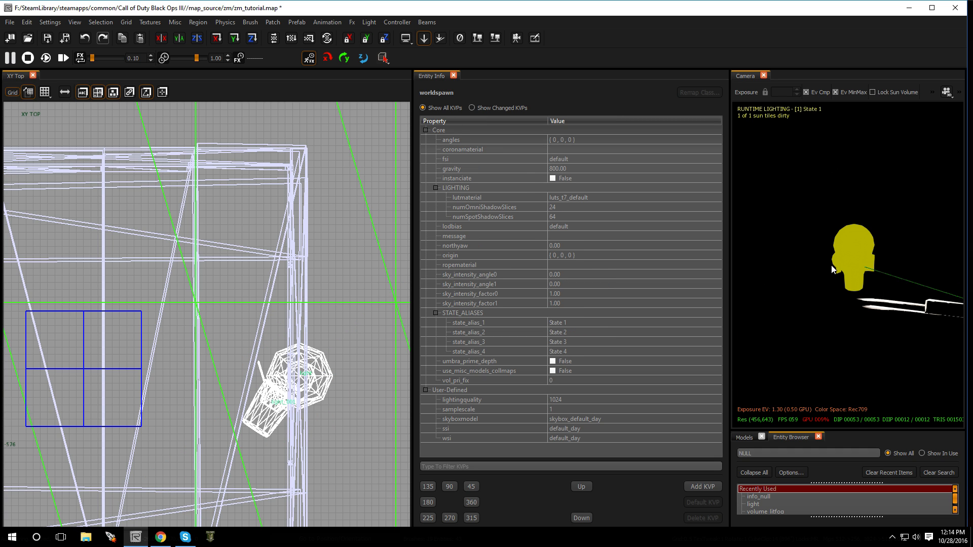
pyautogui.click(851, 257)
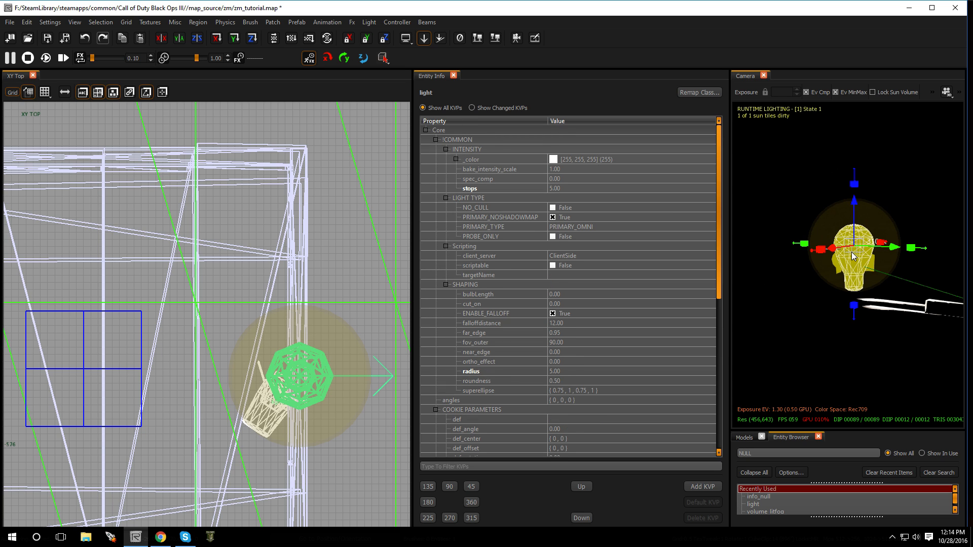
pyautogui.press('Escape')
pyautogui.moveTo(853, 256)
pyautogui.mouseDown(button='right')
pyautogui.moveTo(882, 239)
pyautogui.moveTo(887, 253)
pyautogui.moveTo(852, 256)
pyautogui.moveTo(871, 256)
pyautogui.mouseUp(button='right')
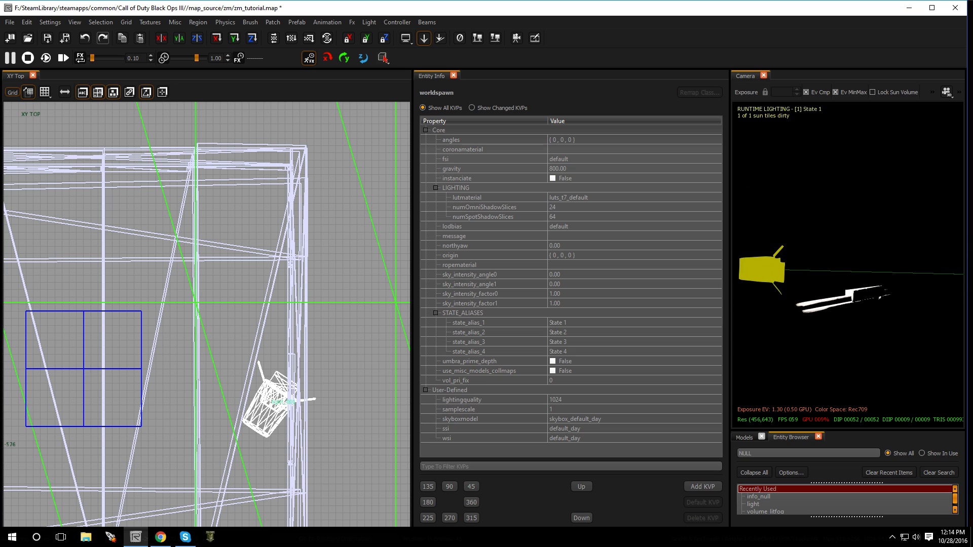
pyautogui.click(789, 278)
pyautogui.moveTo(789, 278); pyautogui.dragTo(879, 264, button='right')
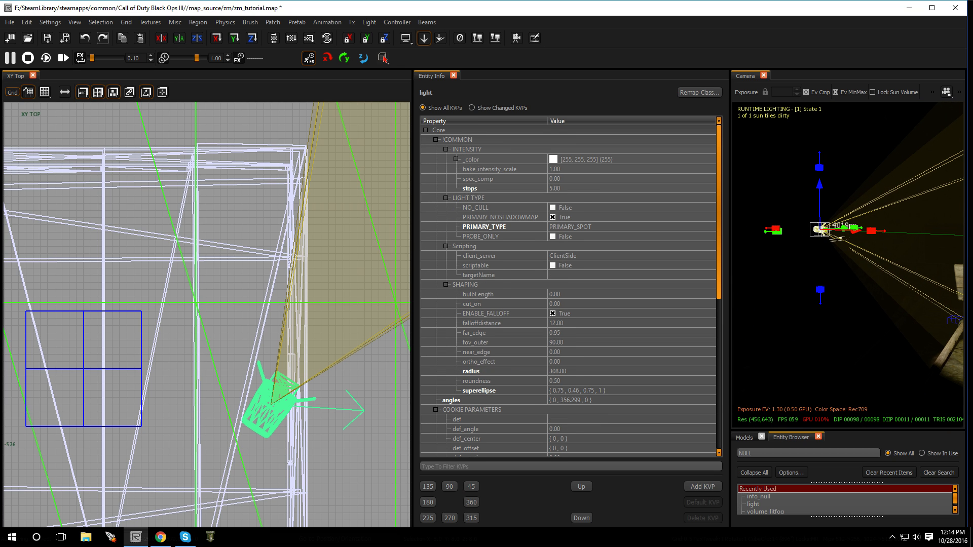
# Set the spot light's stops to 7.5 and view the beam falling on the cart and alley.
pyautogui.click(571, 189)
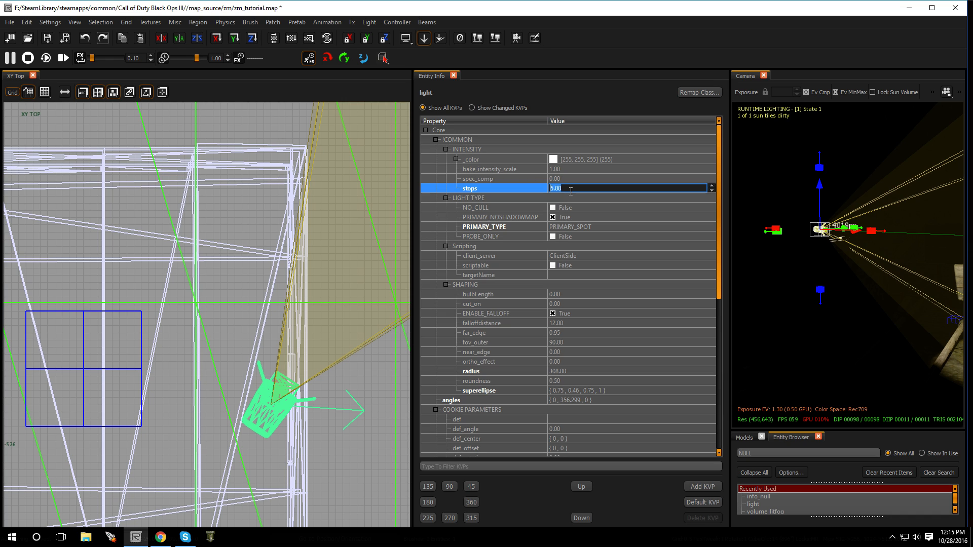
pyautogui.write('7.5')
pyautogui.press('Return')
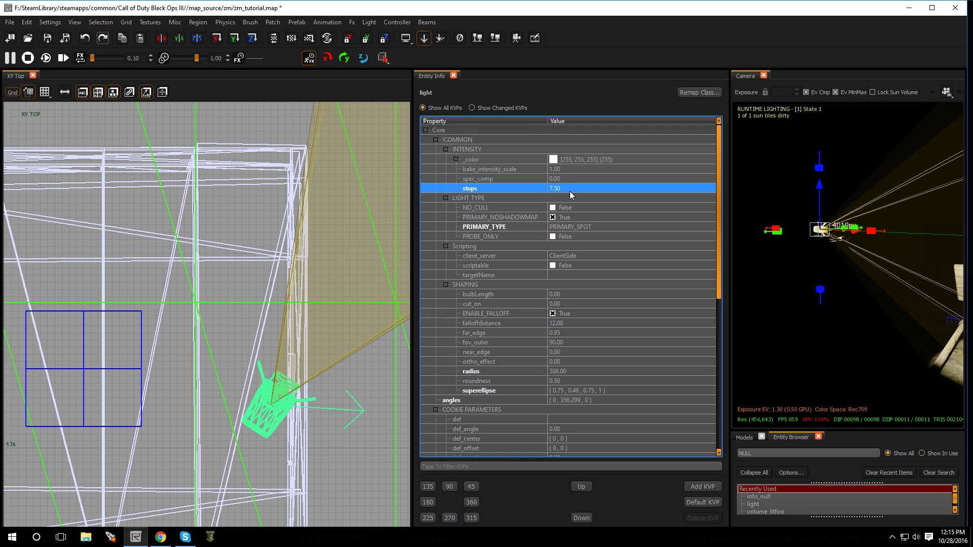
pyautogui.moveTo(920, 299)
pyautogui.mouseDown(button='right')
pyautogui.moveTo(958, 299)
pyautogui.moveTo(912, 299)
pyautogui.moveTo(938, 299)
pyautogui.moveTo(924, 297)
pyautogui.mouseUp(button='right')
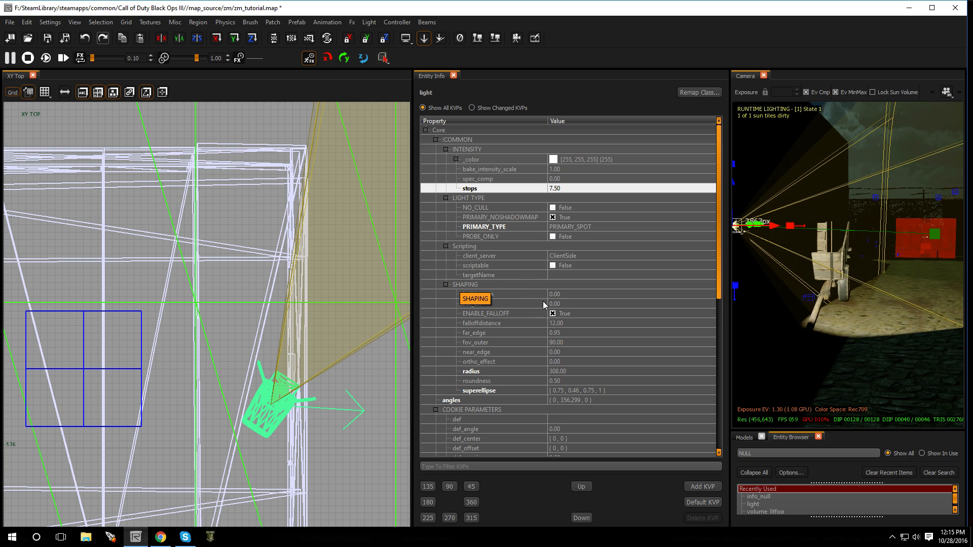
# Turn off ENABLE_FALLOFF on the spot light to compare the beam, and turn it back on.
pyautogui.scroll(-1, 538, 333)
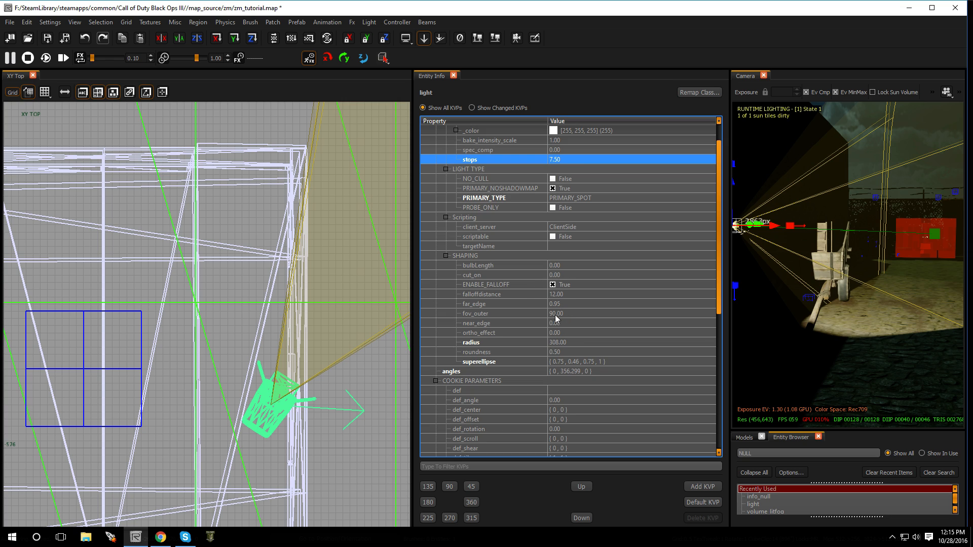
pyautogui.click(553, 285)
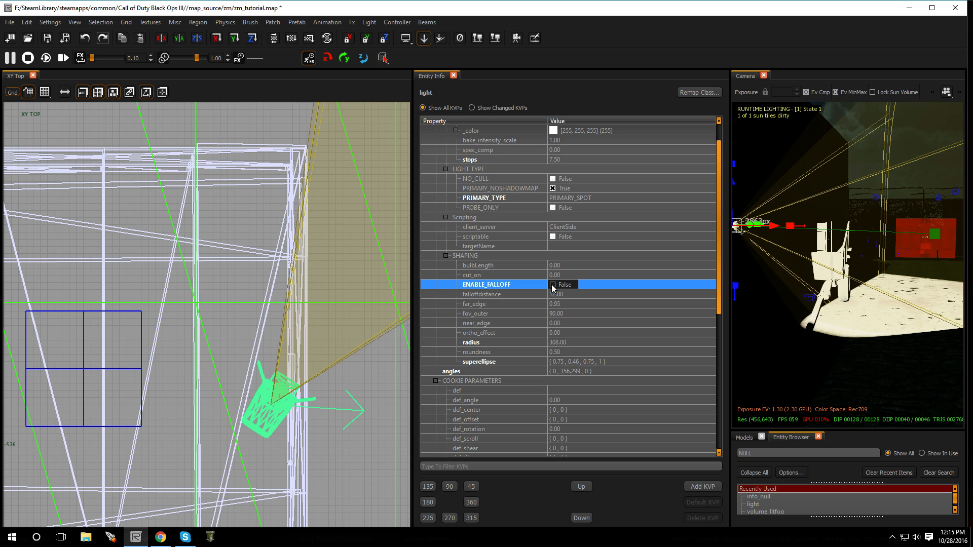
pyautogui.click(552, 286)
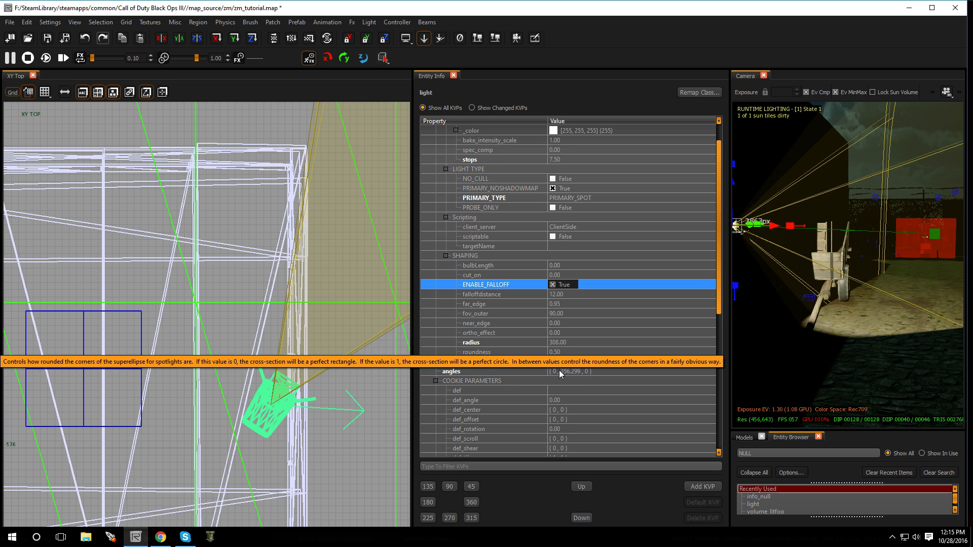
# Assign the cookie_flicker asset to the spot light's def cookie parameter.
pyautogui.scroll(-3, 554, 411)
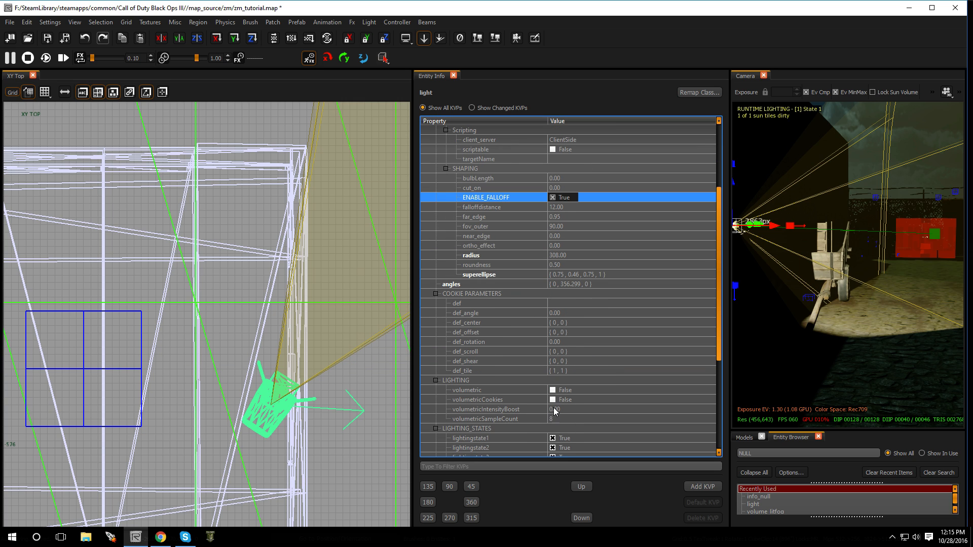
pyautogui.click(557, 304)
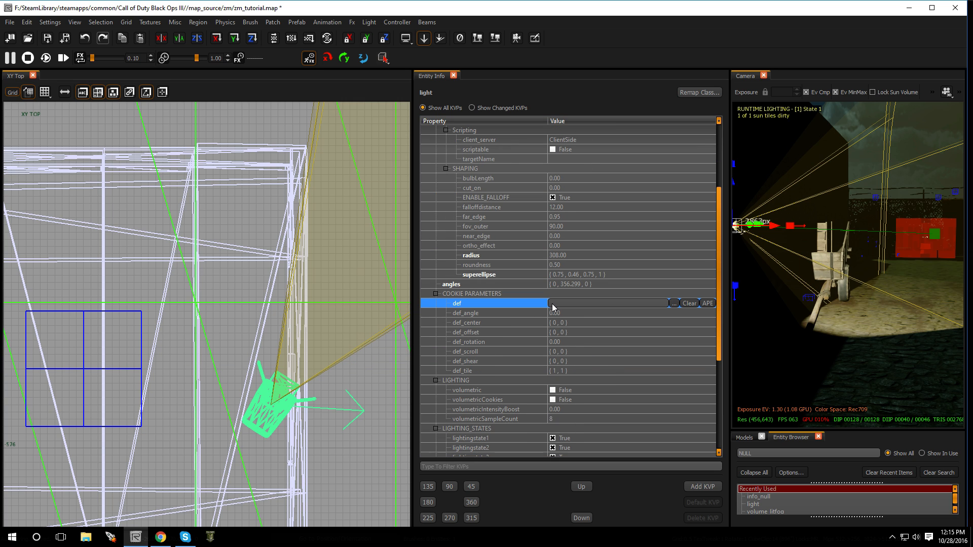
pyautogui.click(674, 303)
pyautogui.click(500, 323)
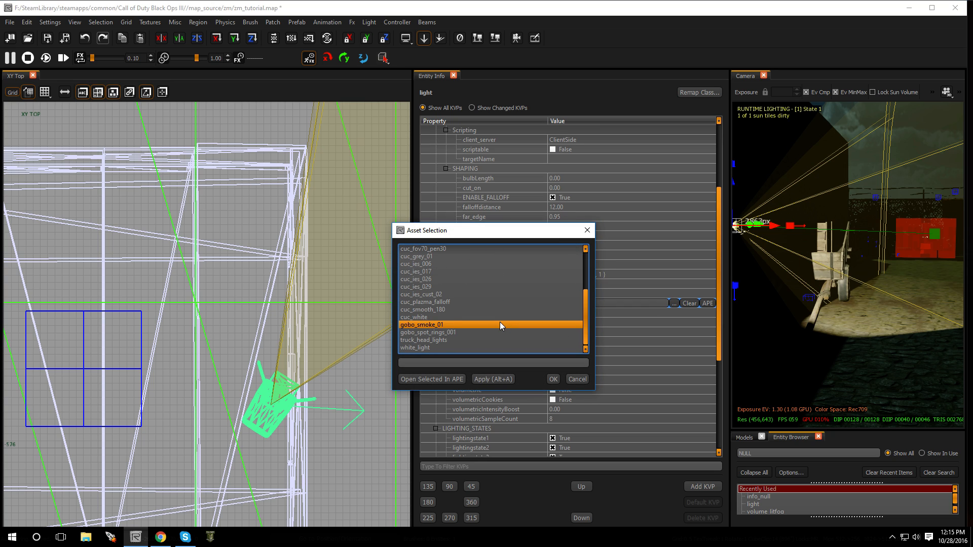
pyautogui.scroll(3, 486, 326)
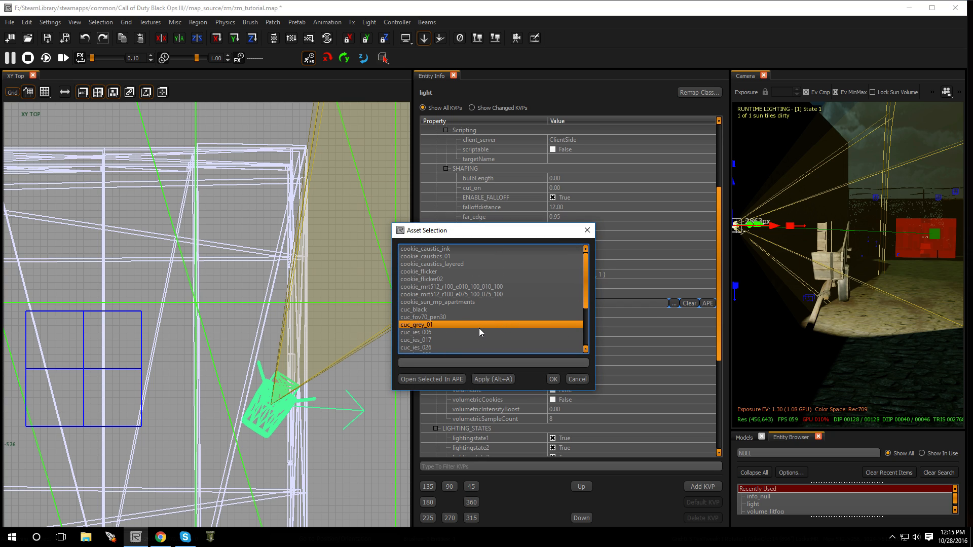
pyautogui.doubleClick(446, 270)
# View the beam with its cookie applied, deselect the spot light, and unhide the flashlight model and omni light.
pyautogui.moveTo(816, 288)
pyautogui.mouseDown(button='right')
pyautogui.moveTo(746, 276)
pyautogui.moveTo(880, 286)
pyautogui.moveTo(811, 276)
pyautogui.mouseUp(button='right')
pyautogui.press('w')
pyautogui.press('s')
pyautogui.press('w')
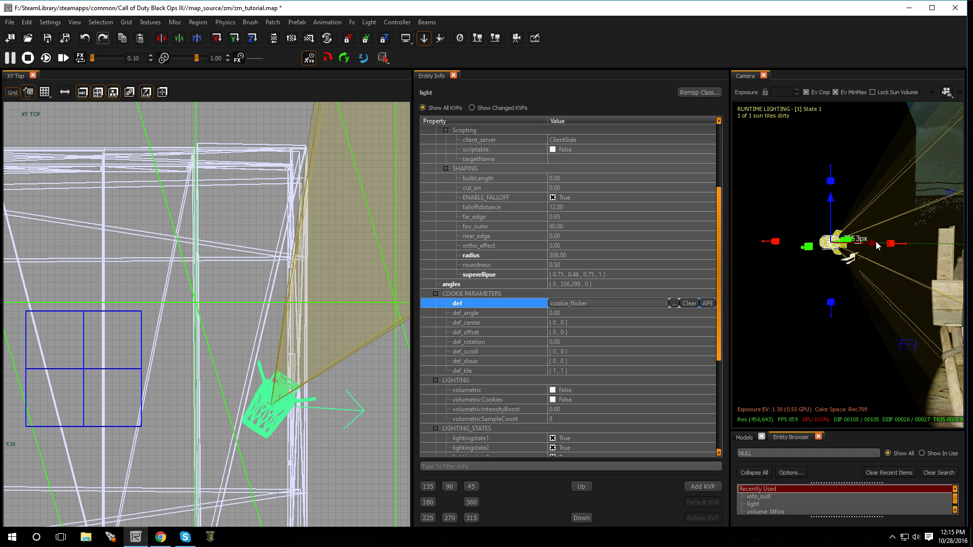
pyautogui.moveTo(877, 243)
pyautogui.mouseDown()
pyautogui.moveTo(891, 244)
pyautogui.moveTo(881, 242)
pyautogui.mouseUp()
pyautogui.moveTo(881, 242); pyautogui.dragTo(911, 246, button='right')
pyautogui.press('Escape')
pyautogui.moveTo(890, 285); pyautogui.dragTo(925, 317, button='right')
pyautogui.hotkey('shift', 'h')
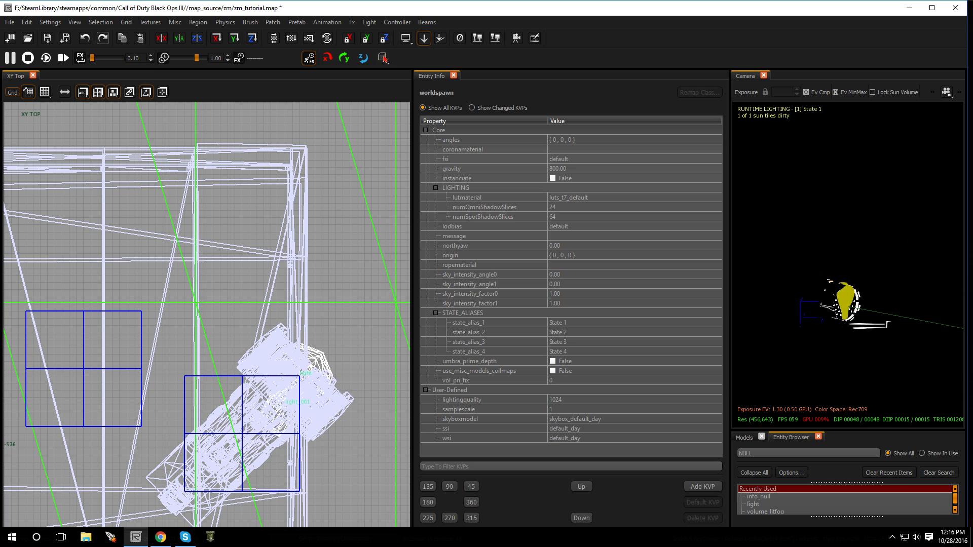
# Reselect the flashlight's spot light, try far_edge at 0.45, and set it to 0.
pyautogui.click(839, 300)
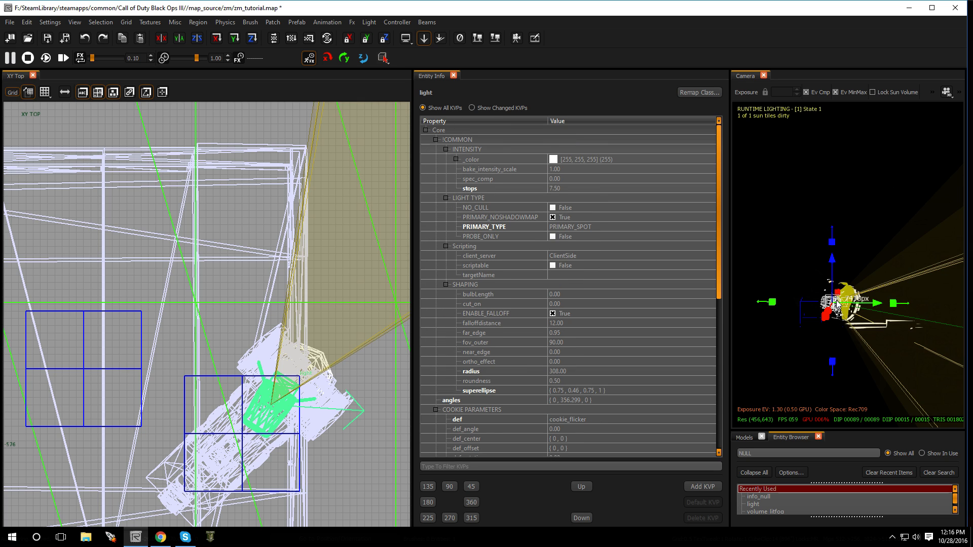
pyautogui.moveTo(842, 304); pyautogui.dragTo(861, 297, button='right')
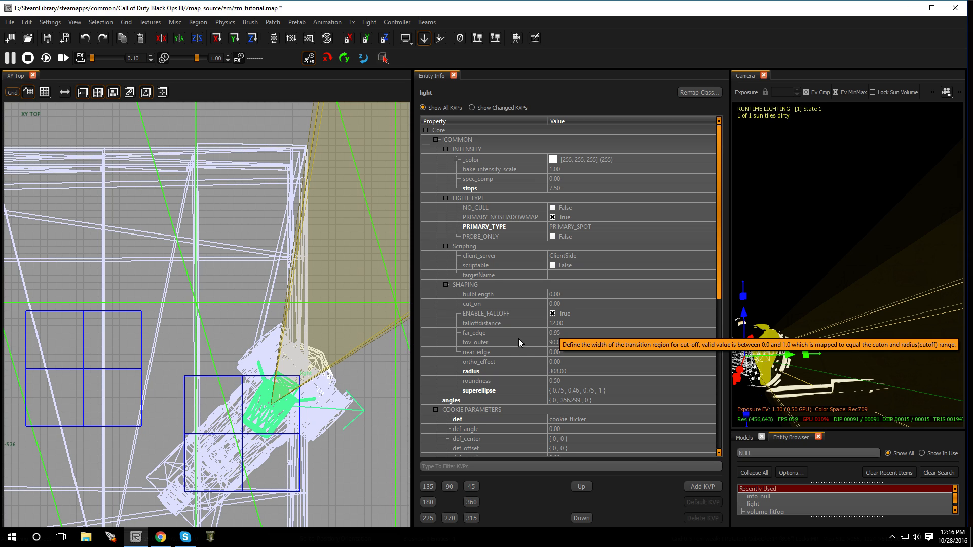
pyautogui.click(564, 333)
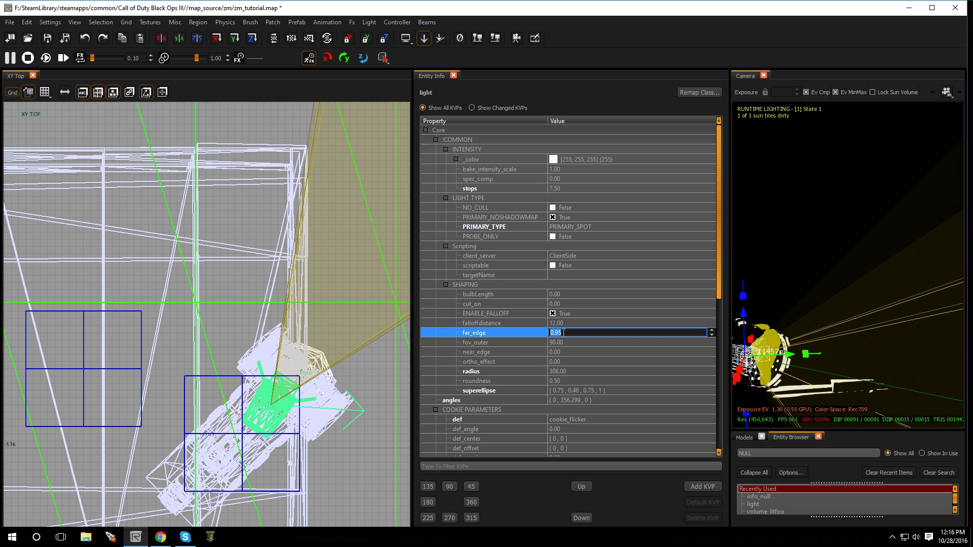
pyautogui.click(712, 335)
pyautogui.click(712, 335)
pyautogui.click(712, 335)
pyautogui.click(712, 335)
pyautogui.moveTo(755, 342); pyautogui.dragTo(742, 324, button='right')
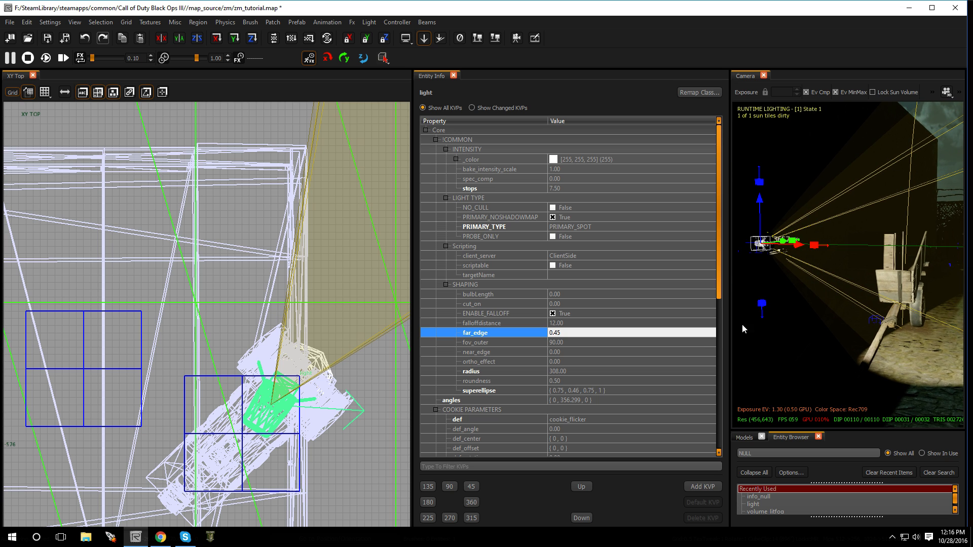
pyautogui.click(568, 333)
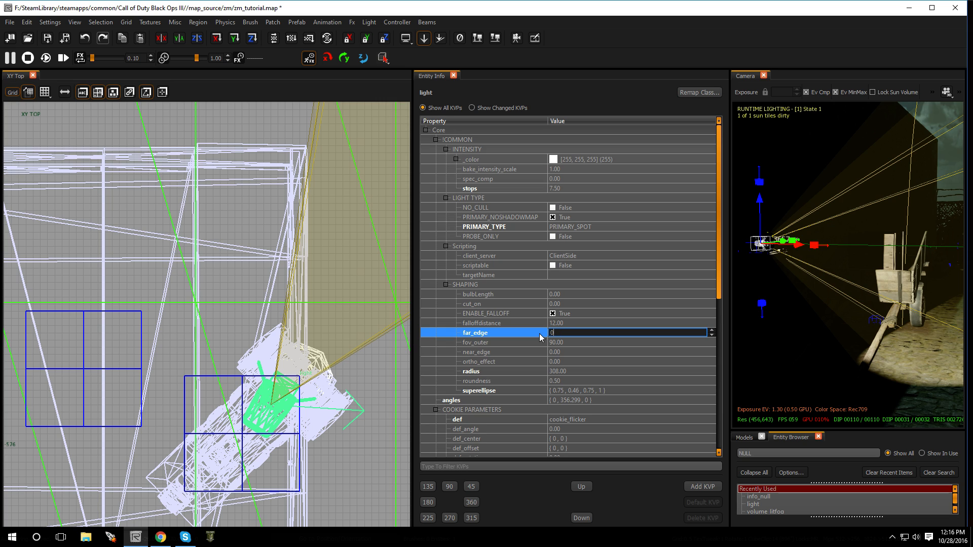
pyautogui.press('Return')
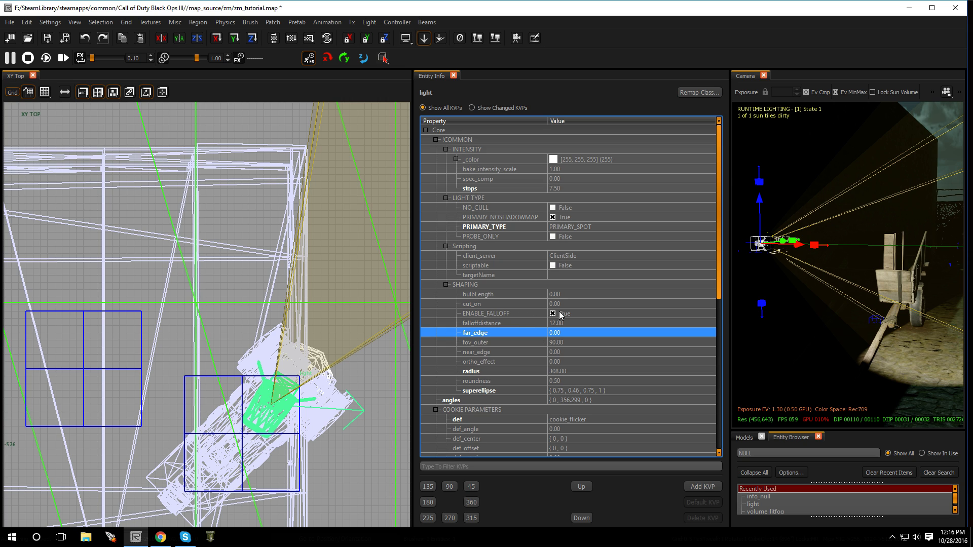
pyautogui.click(558, 313)
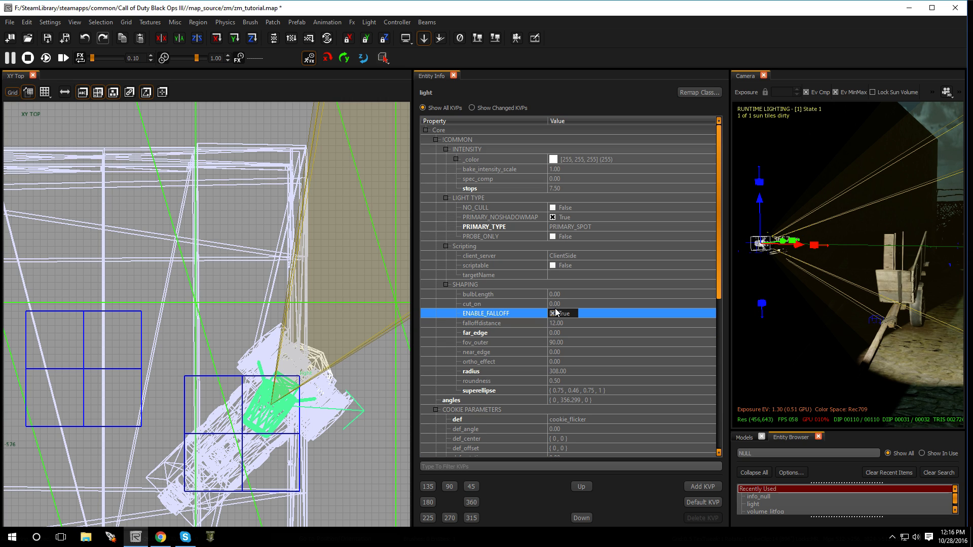
# Set the spot light's shadowUpdate property to Always.
pyautogui.moveTo(560, 294)
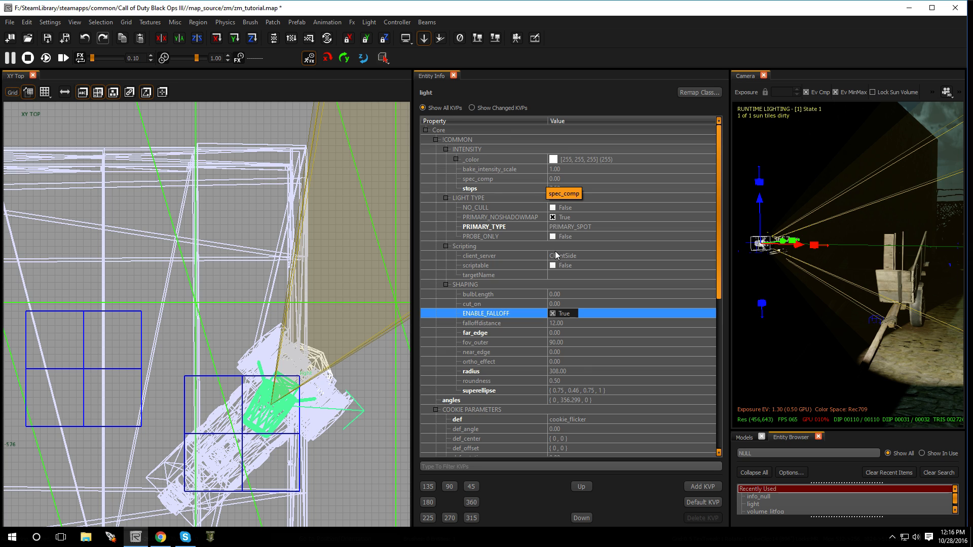
pyautogui.scroll(-9, 558, 272)
pyautogui.scroll(-1, 559, 289)
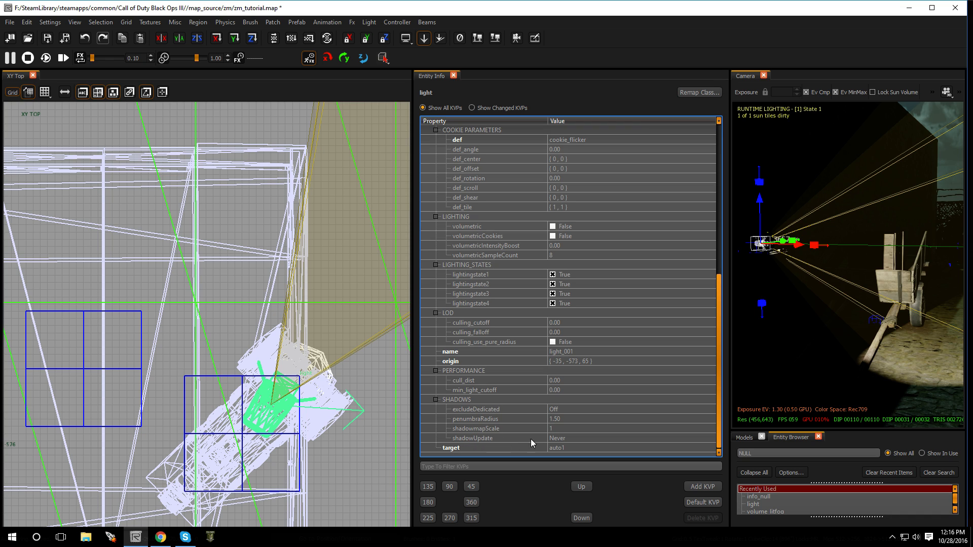
pyautogui.click(560, 438)
pyautogui.click(561, 437)
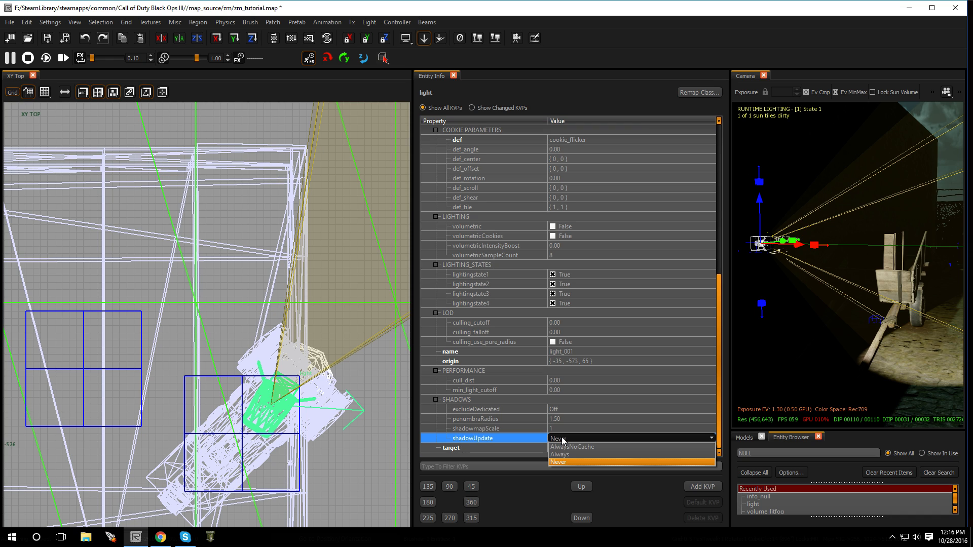
pyautogui.click(564, 454)
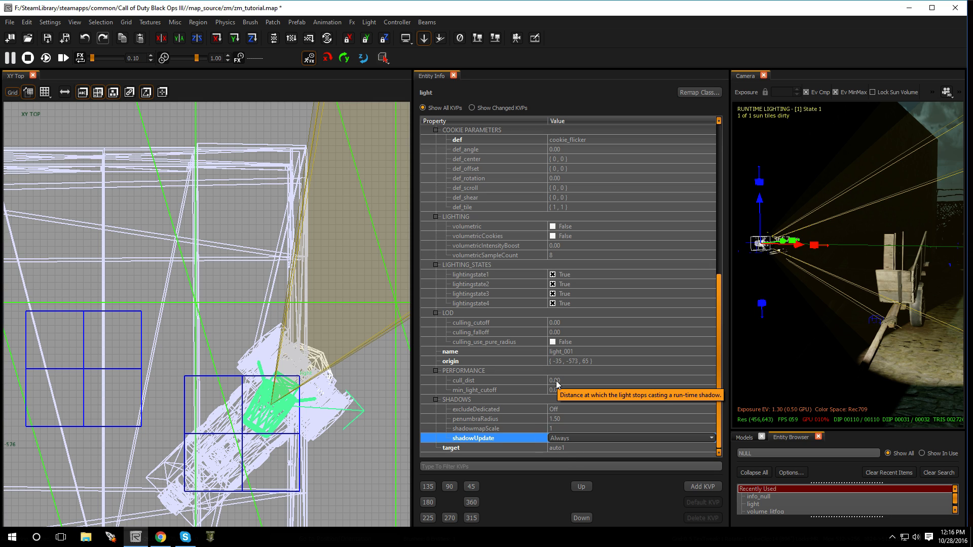
# Toggle culling_use_pure_radius on and back off, and set the spot light's culling_falloff to 0.
pyautogui.click(553, 343)
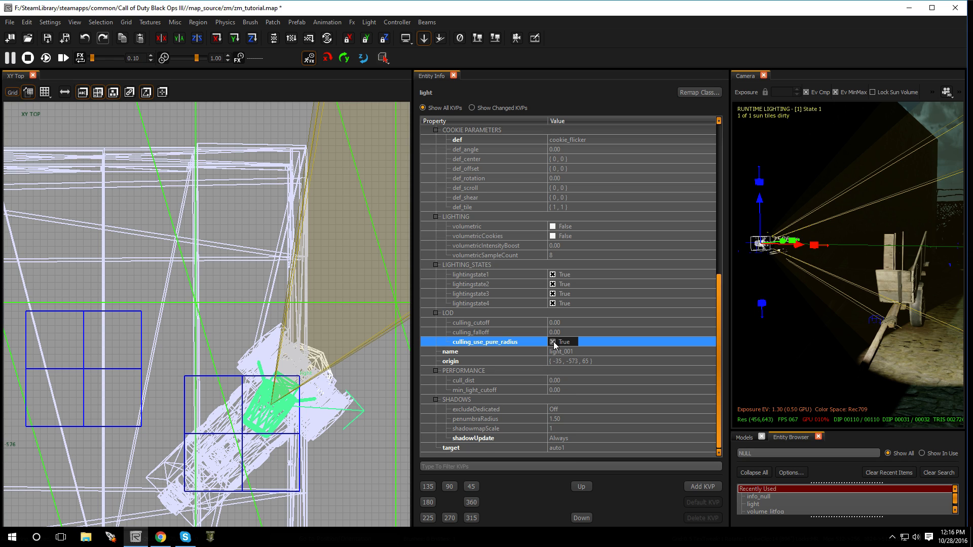
pyautogui.click(554, 343)
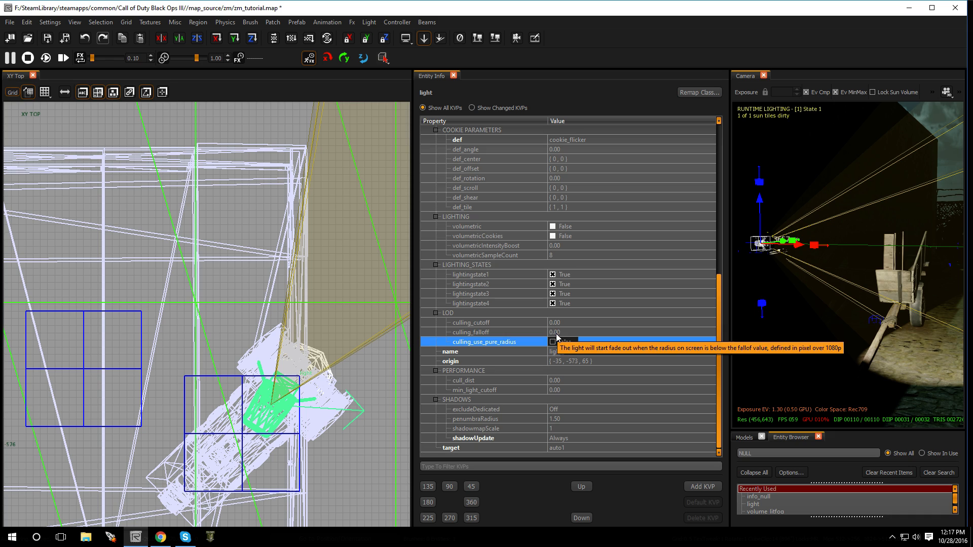
pyautogui.click(557, 332)
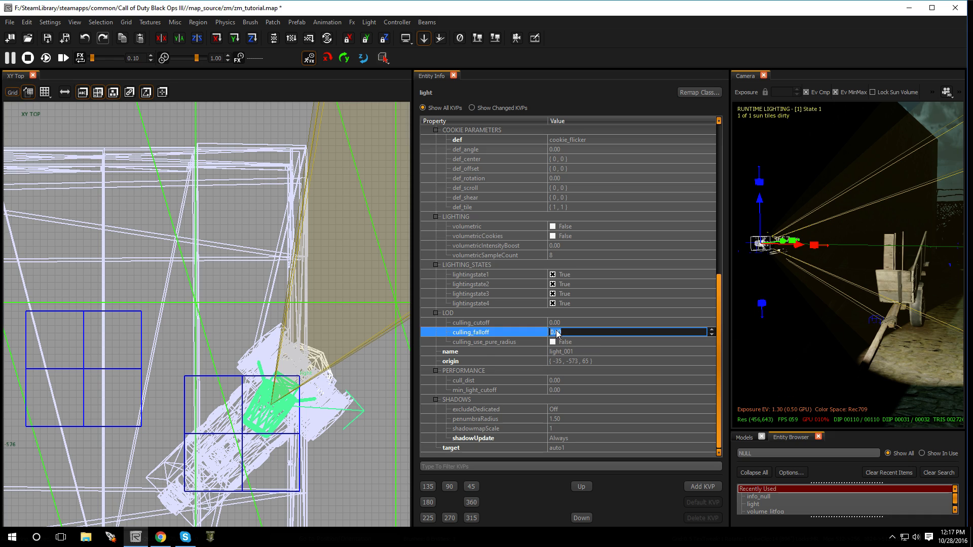
pyautogui.click(712, 329)
pyautogui.write('0')
pyautogui.press('Return')
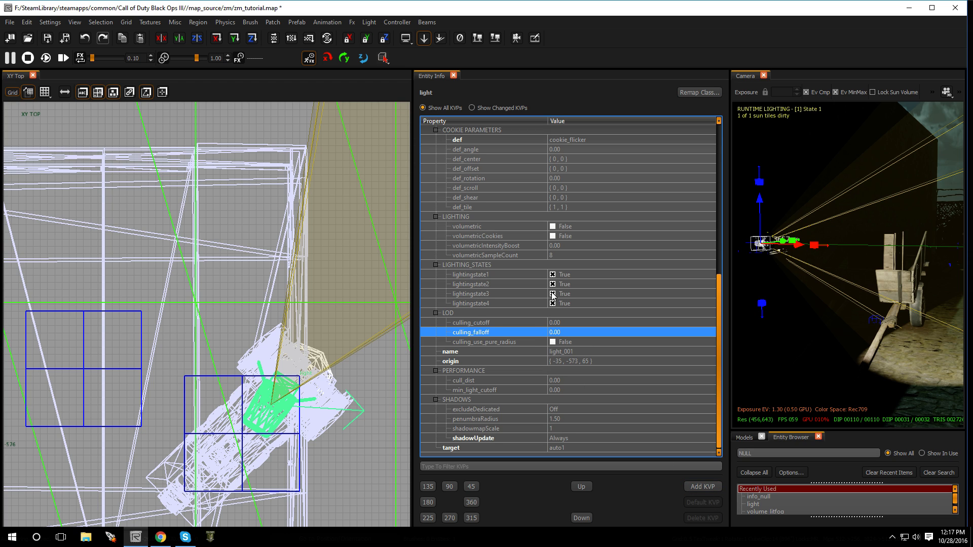
# Enable volumetric and volumetricCookies on the spot light, then deselect it and view the beam from several angles.
pyautogui.click(552, 228)
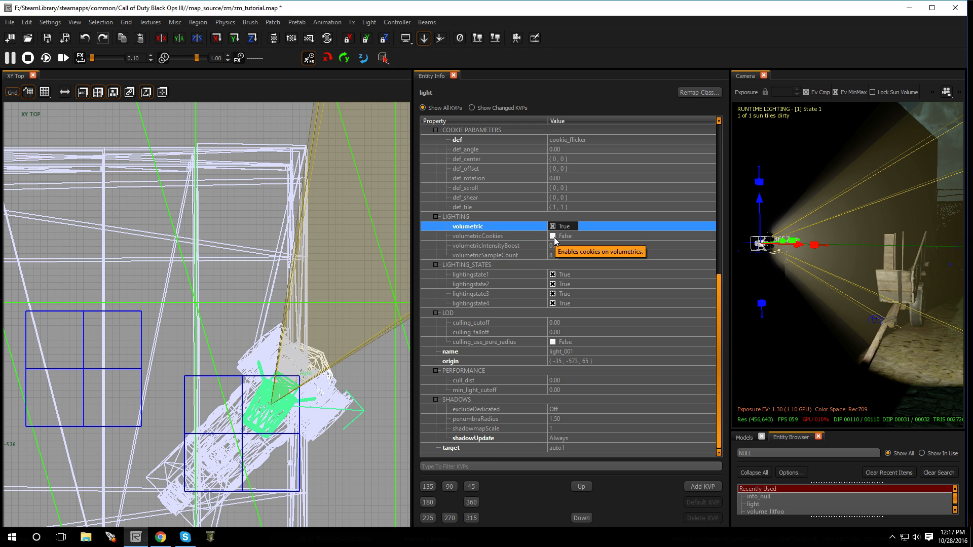
pyautogui.click(554, 237)
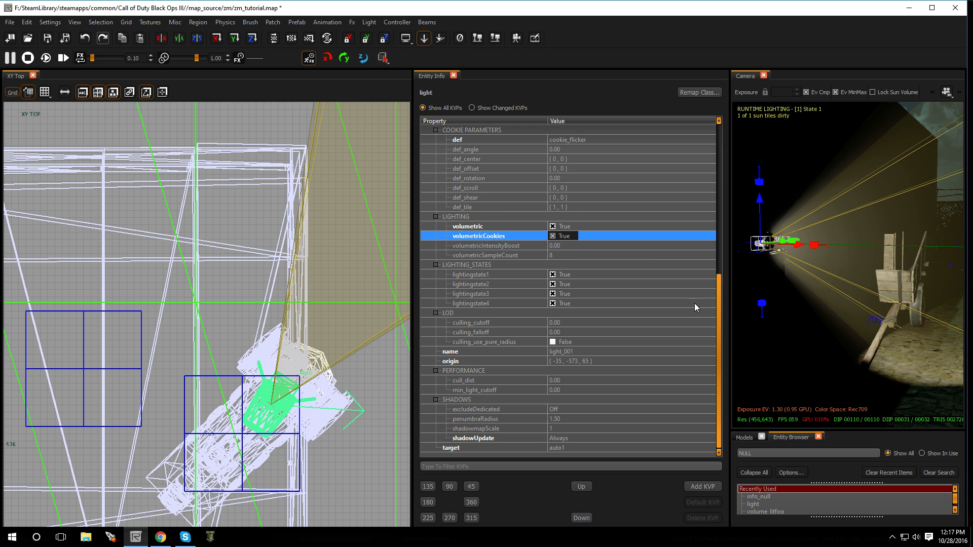
pyautogui.moveTo(848, 264); pyautogui.dragTo(789, 228, button='right')
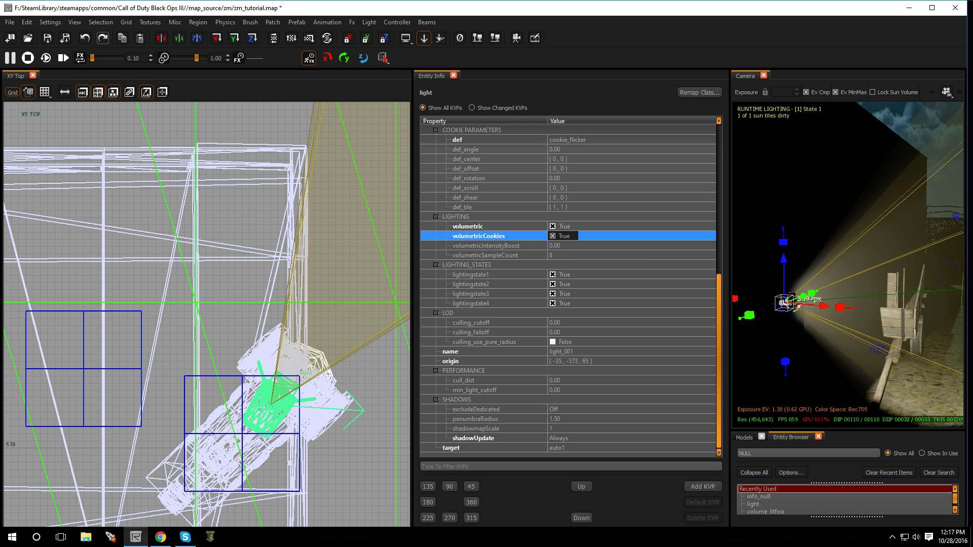
pyautogui.press('Escape')
pyautogui.moveTo(785, 333); pyautogui.dragTo(773, 298, button='right')
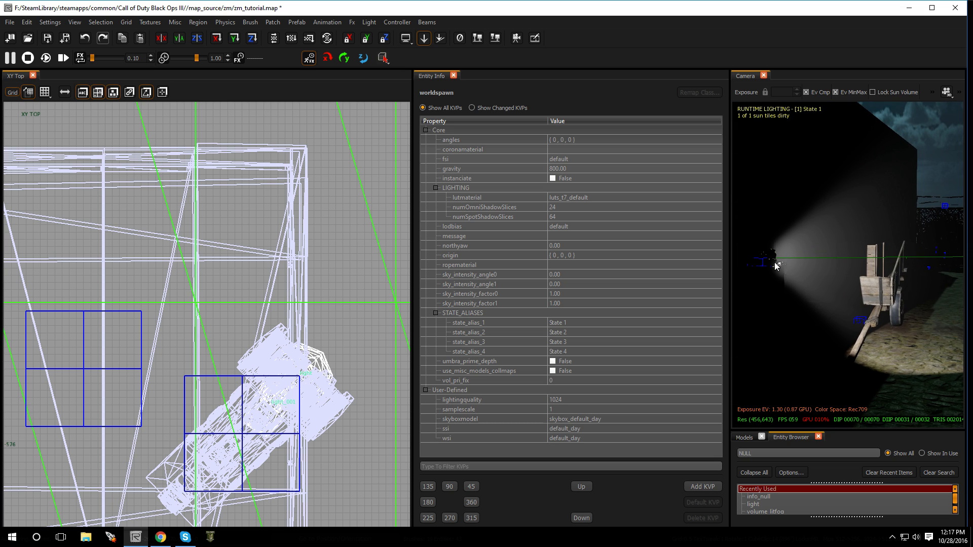
pyautogui.moveTo(875, 358); pyautogui.dragTo(930, 357, button='right')
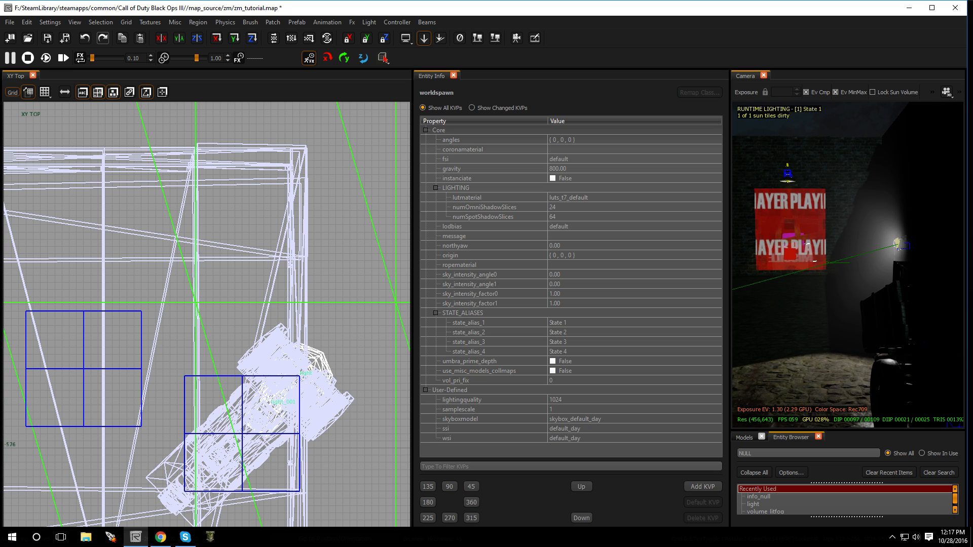
# Enlarge the camera view by shrinking the XY view, keeping the entity properties readable between them.
pyautogui.moveTo(728, 310); pyautogui.dragTo(509, 317)
pyautogui.moveTo(659, 314); pyautogui.dragTo(636, 349, button='right')
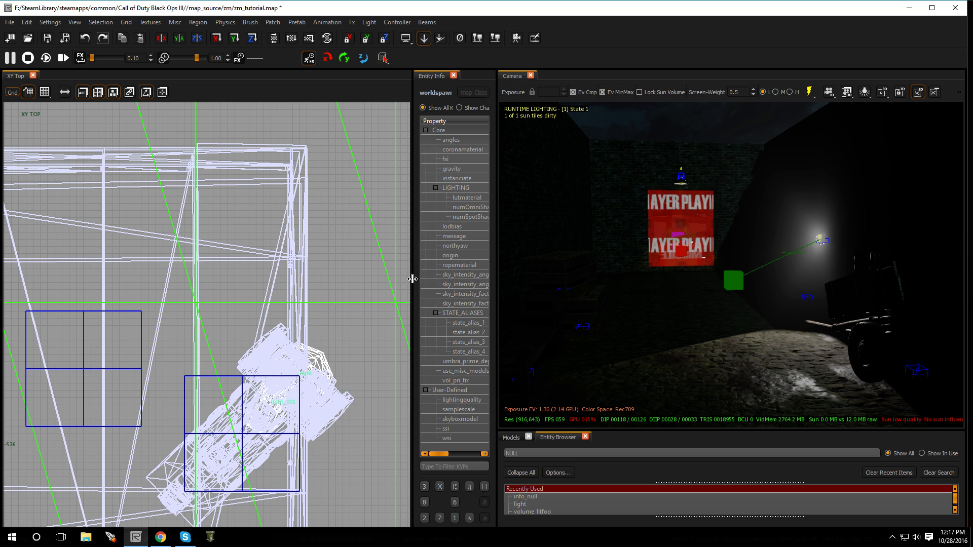
pyautogui.moveTo(413, 279); pyautogui.dragTo(111, 293)
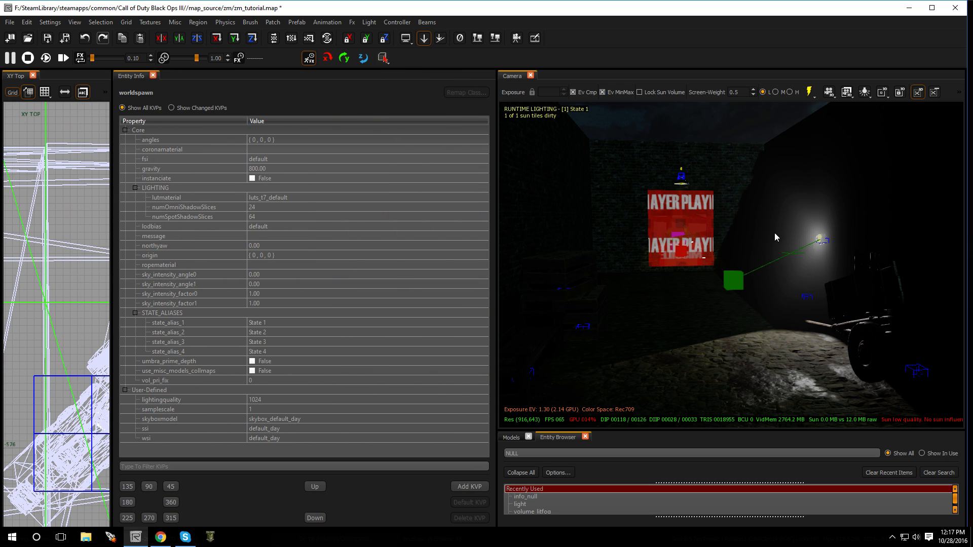
# Reselect the flashlight's spot light, turn off PRIMARY_NOSHADOWMAP, and deselect the light to view its beam from the side.
pyautogui.moveTo(810, 251)
pyautogui.mouseDown(button='right')
pyautogui.moveTo(847, 252)
pyautogui.moveTo(816, 241)
pyautogui.moveTo(810, 254)
pyautogui.mouseUp(button='right')
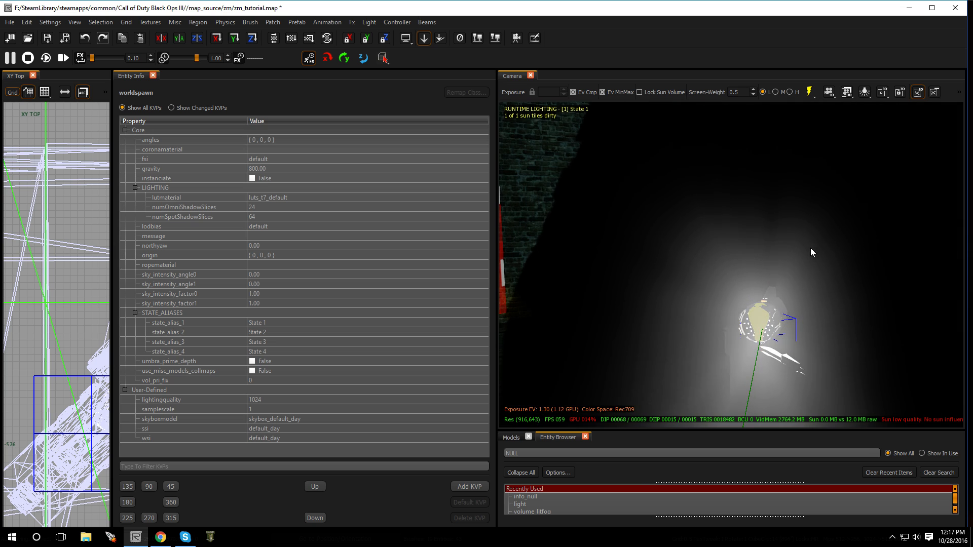
pyautogui.click(771, 309)
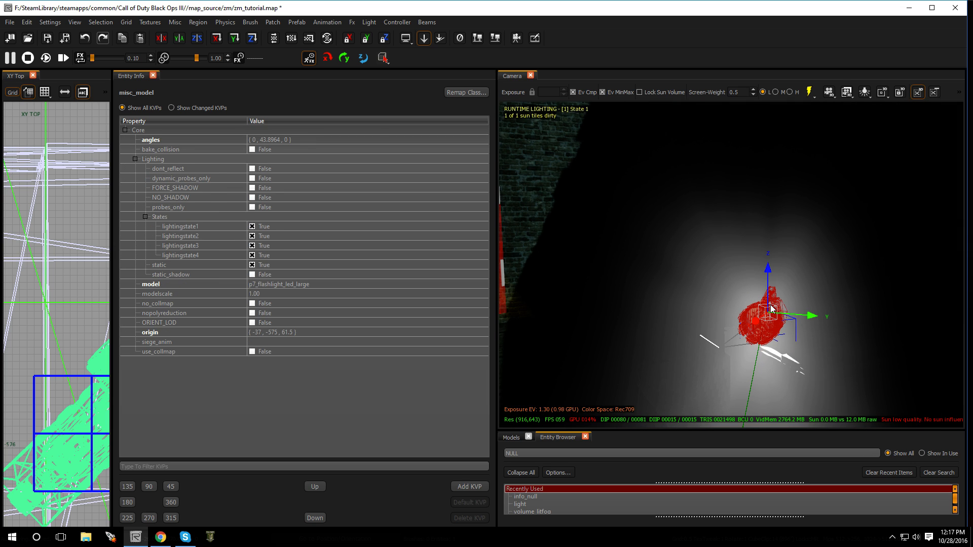
pyautogui.click(768, 315)
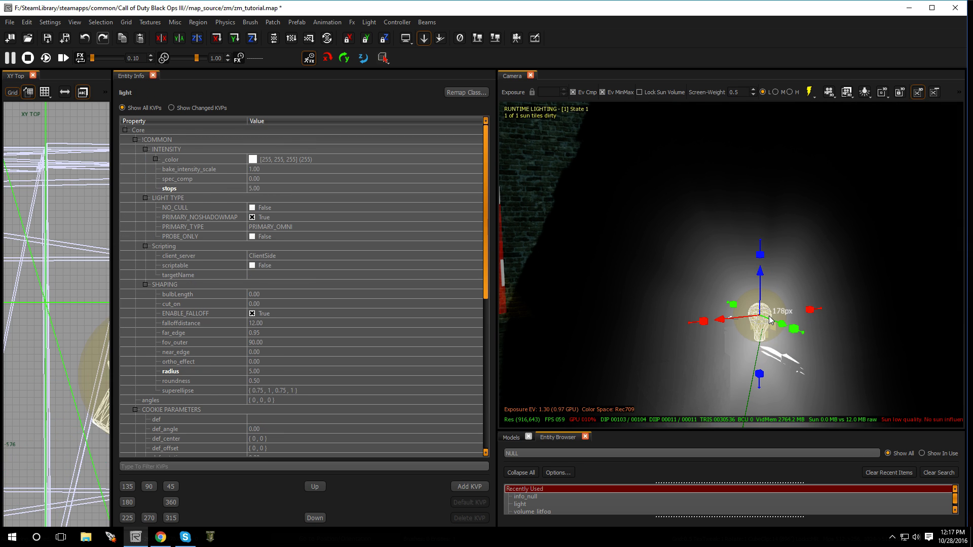
pyautogui.press('Escape')
pyautogui.click(768, 319)
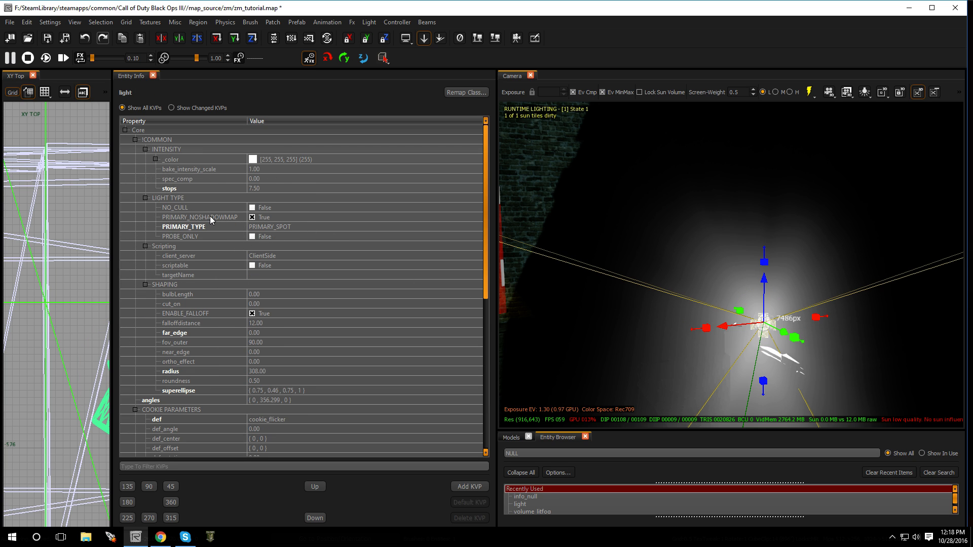
pyautogui.click(253, 217)
pyautogui.moveTo(772, 314); pyautogui.dragTo(710, 309, button='right')
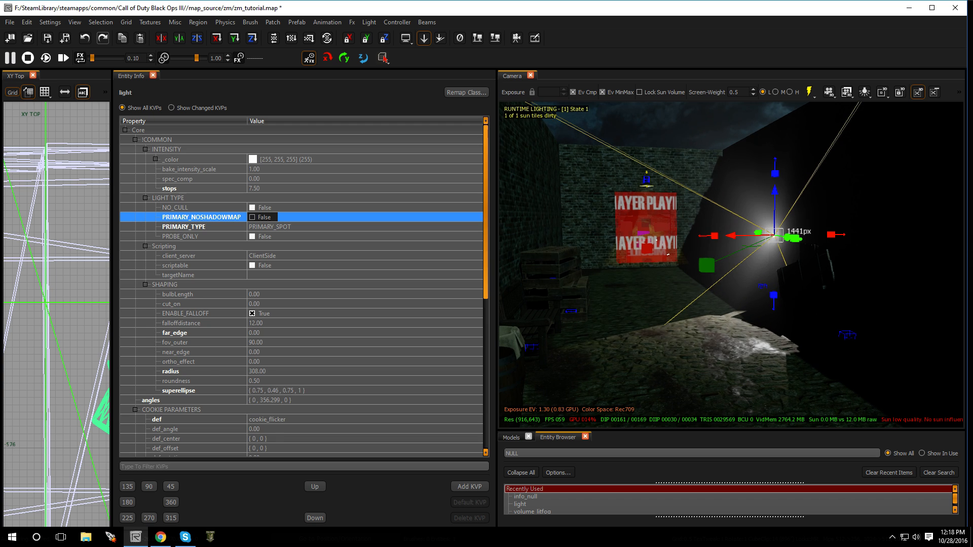
pyautogui.press('Escape')
pyautogui.moveTo(773, 313); pyautogui.dragTo(765, 308, button='right')
pyautogui.moveTo(732, 264); pyautogui.dragTo(846, 266, button='right')
pyautogui.moveTo(639, 309); pyautogui.dragTo(776, 317, button='right')
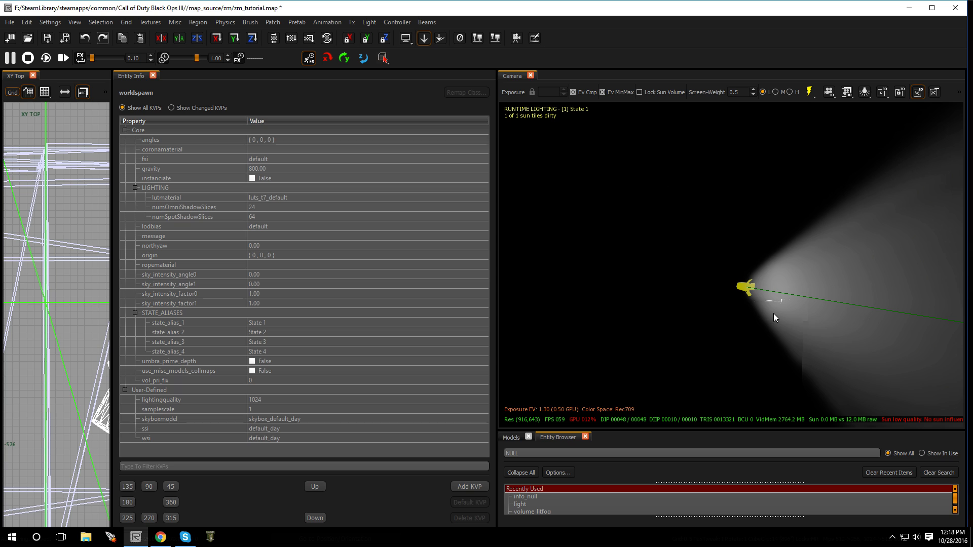
# Select the spot light again and set its stops to 6, keeping ENABLE_FALLOFF on.
pyautogui.click(748, 285)
pyautogui.click(264, 188)
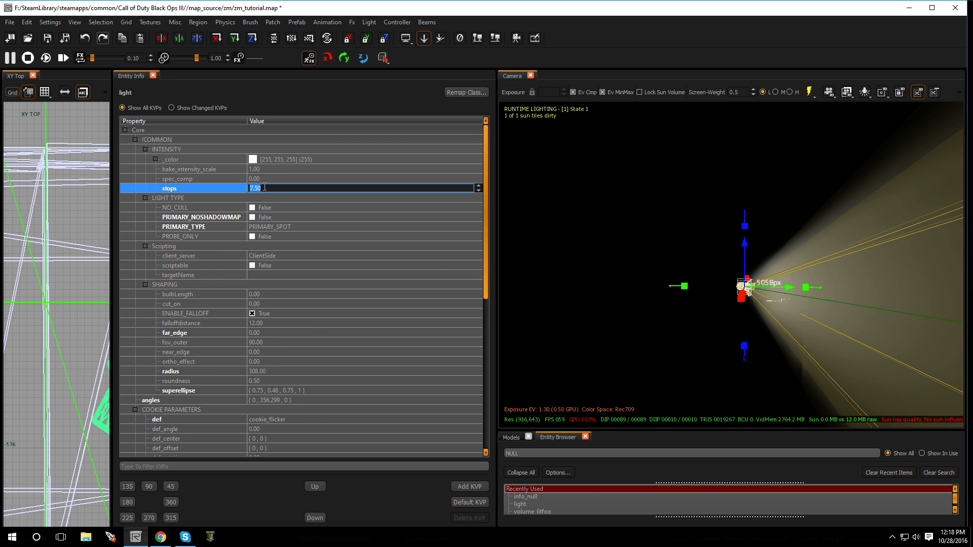
pyautogui.write('6')
pyautogui.press('Return')
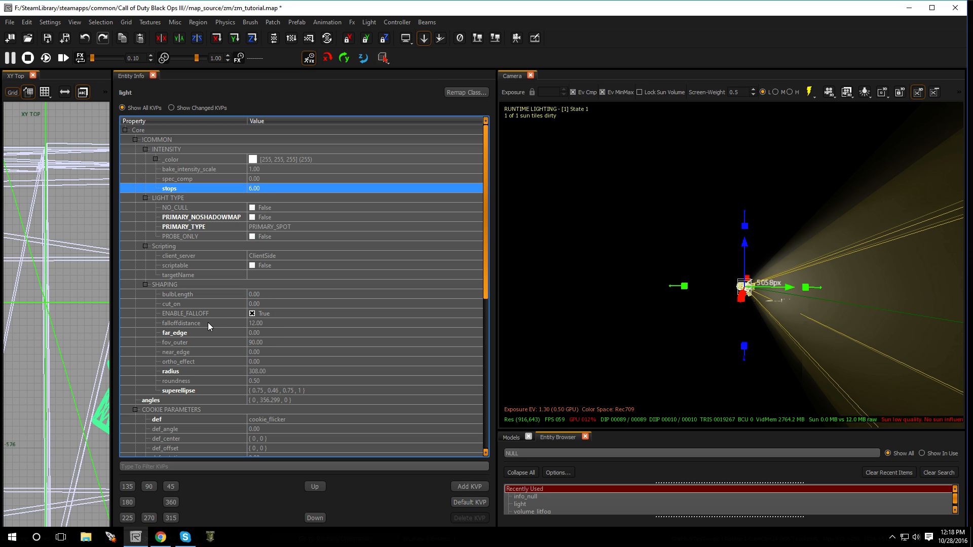
pyautogui.click(251, 314)
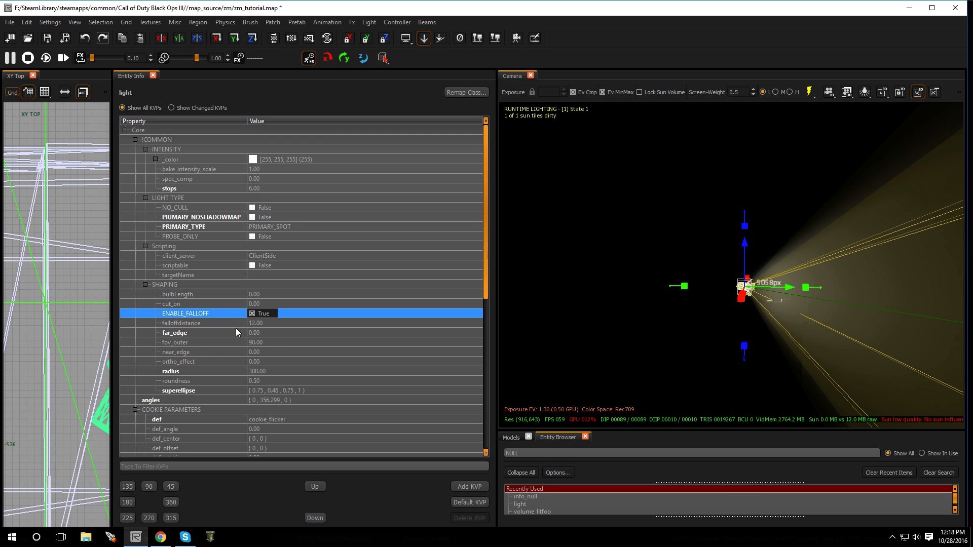
# Open the color picker for the spot light's _color and choose a violet hue of 193.
pyautogui.click(254, 162)
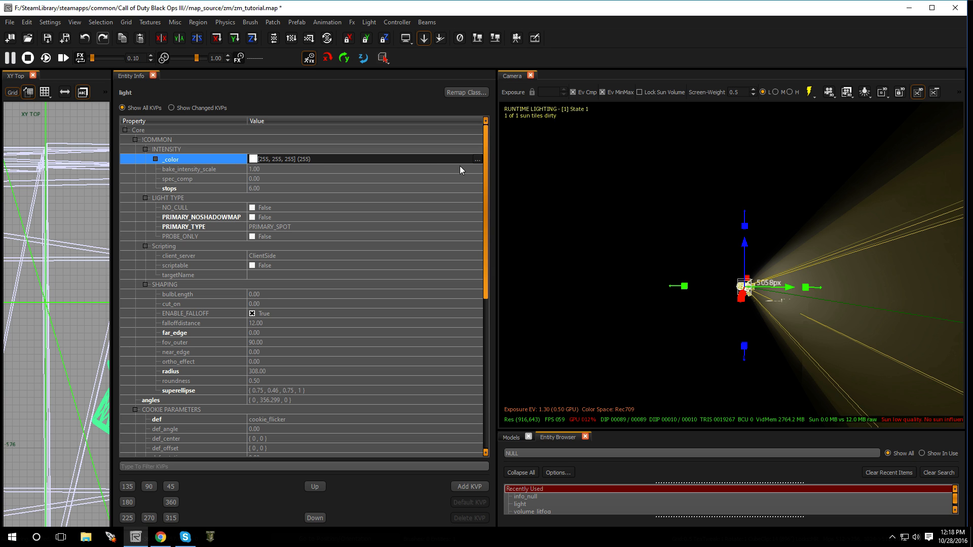
pyautogui.click(477, 159)
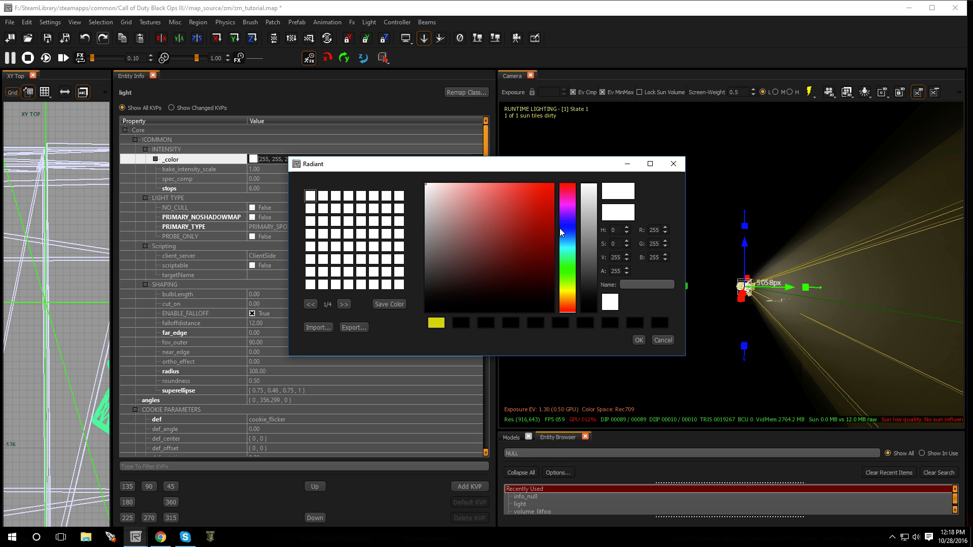
pyautogui.click(566, 215)
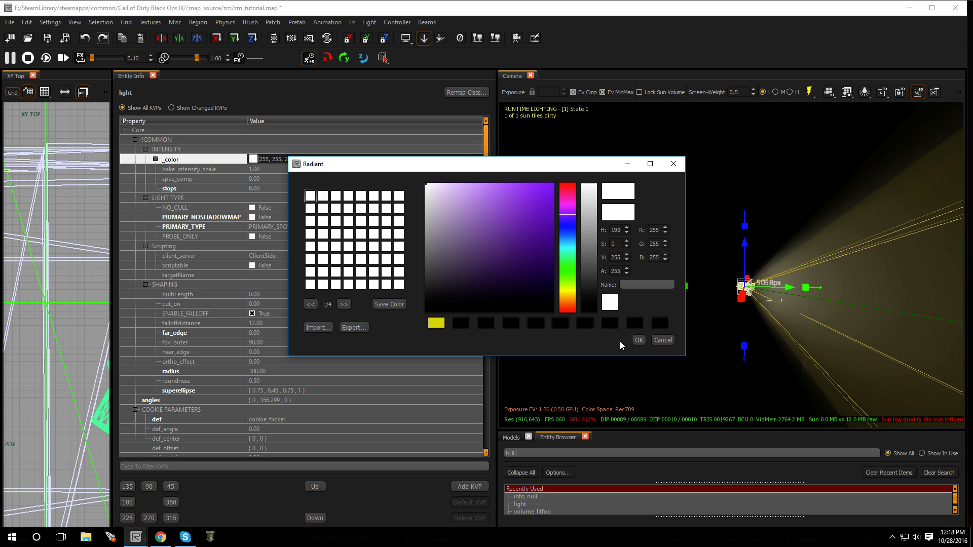
# Try a purple colour (118, 33, 190) on the spot light and check it in the scene.
pyautogui.click(638, 341)
pyautogui.click(531, 215)
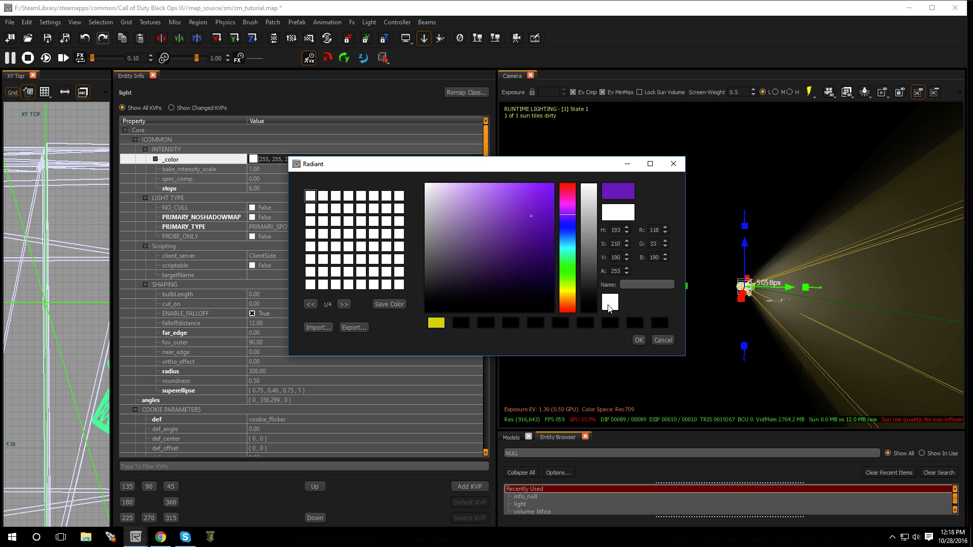
pyautogui.click(638, 338)
pyautogui.rightClick(638, 340)
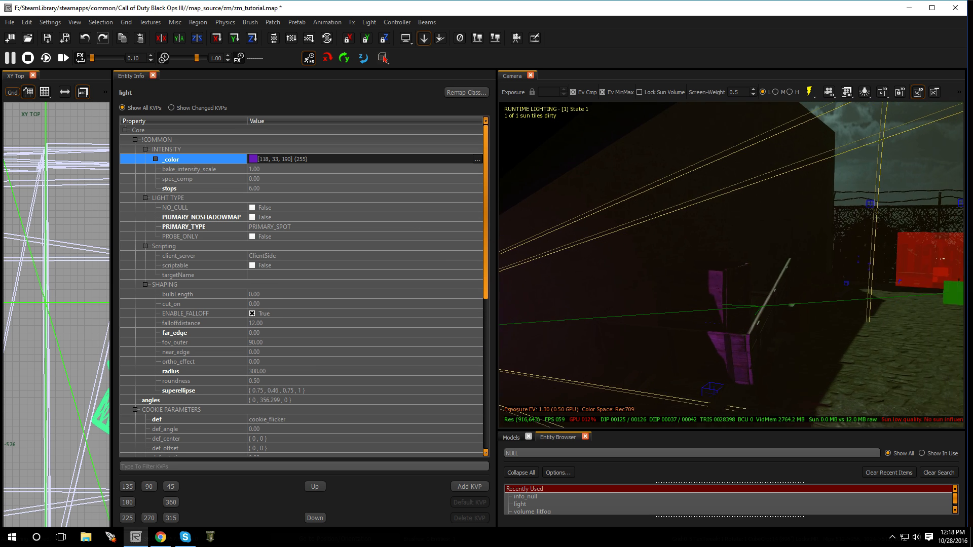
pyautogui.press('s')
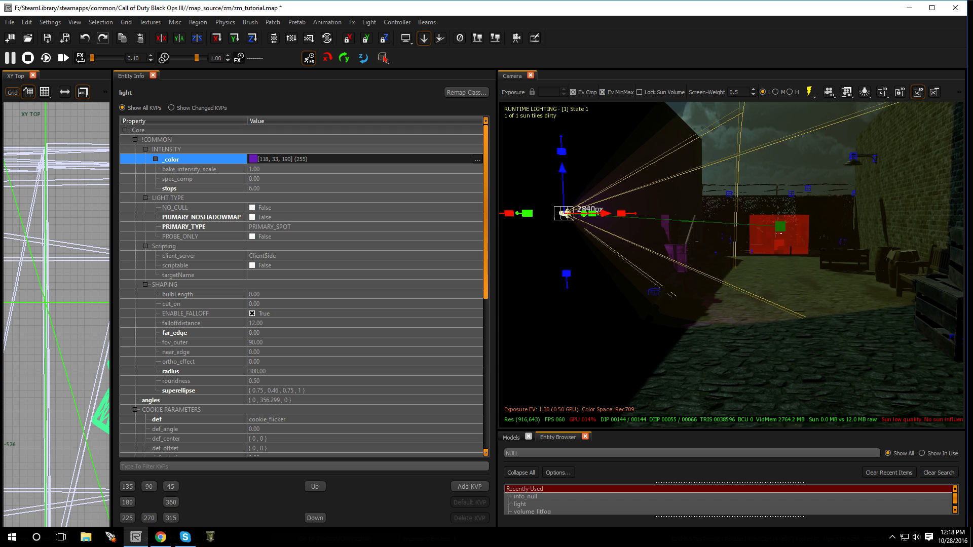
pyautogui.press('Escape')
pyautogui.rightClick(643, 306)
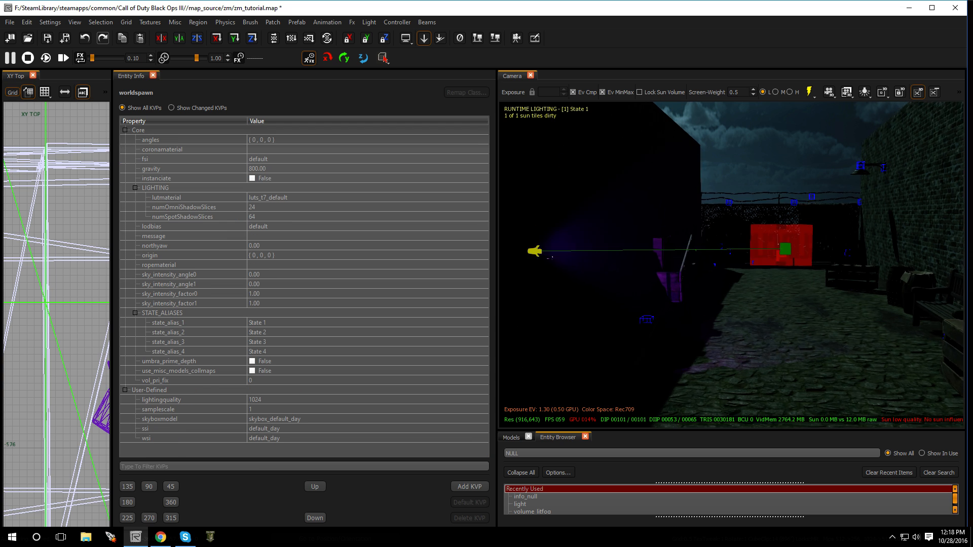
pyautogui.press('w')
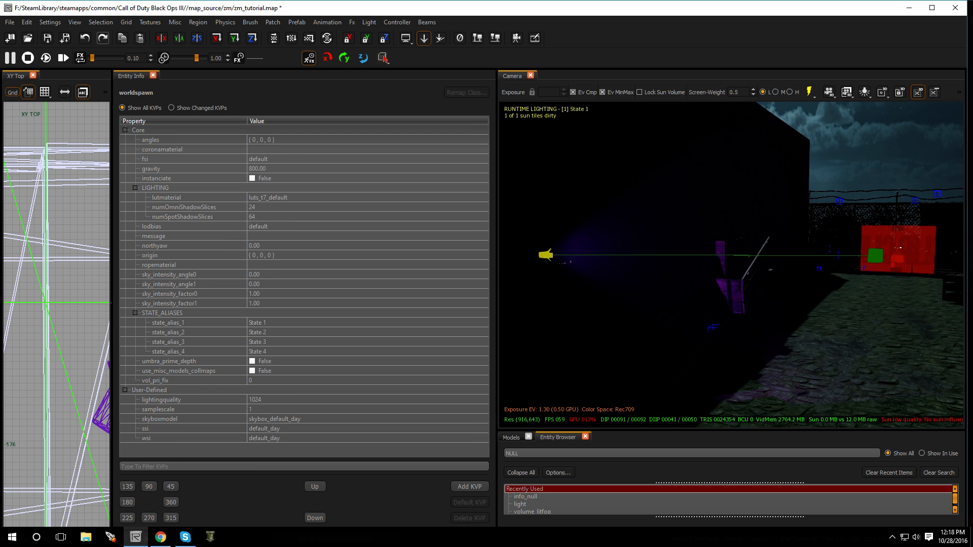
# Undo the purple colour change on the spot light and deselect the light.
pyautogui.hotkey('ctrl', 'z')
pyautogui.hotkey('ctrl', 'z')
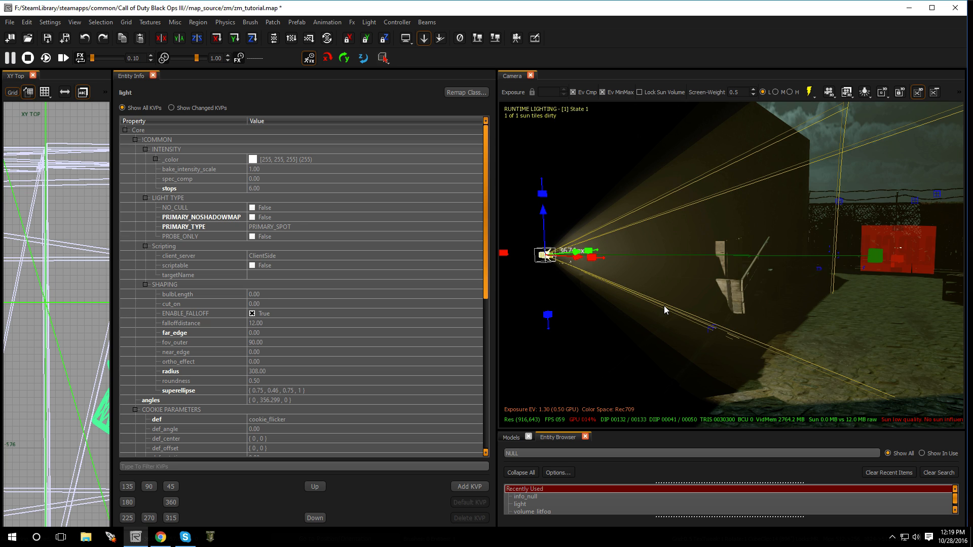
pyautogui.press('Escape')
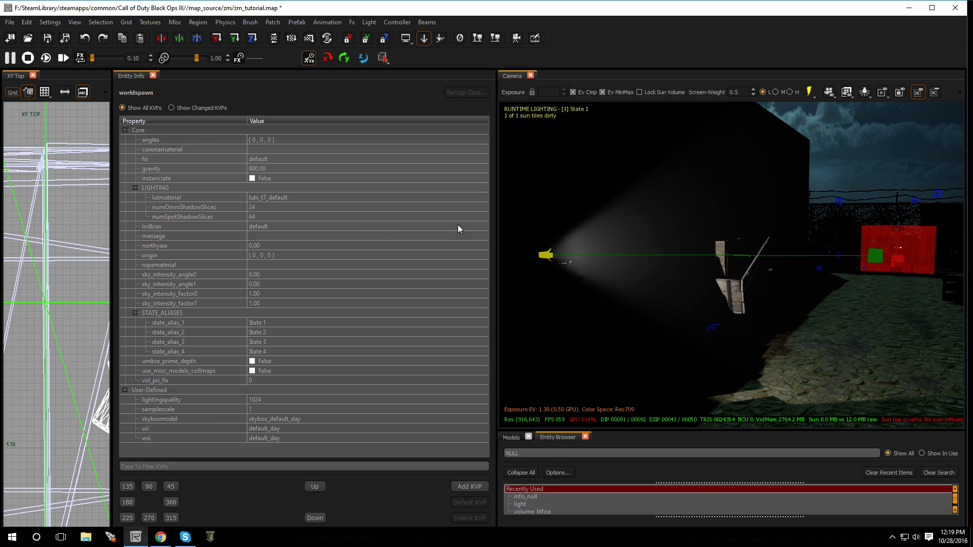
# Set the spot light's colour to dark yellow (146, 142, 31) and view the result in the alley.
pyautogui.click(547, 256)
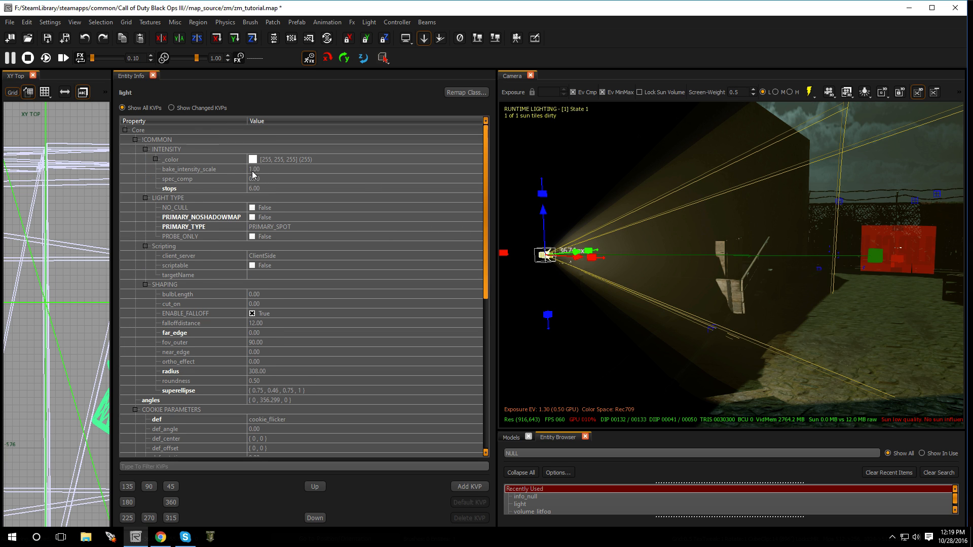
pyautogui.click(253, 159)
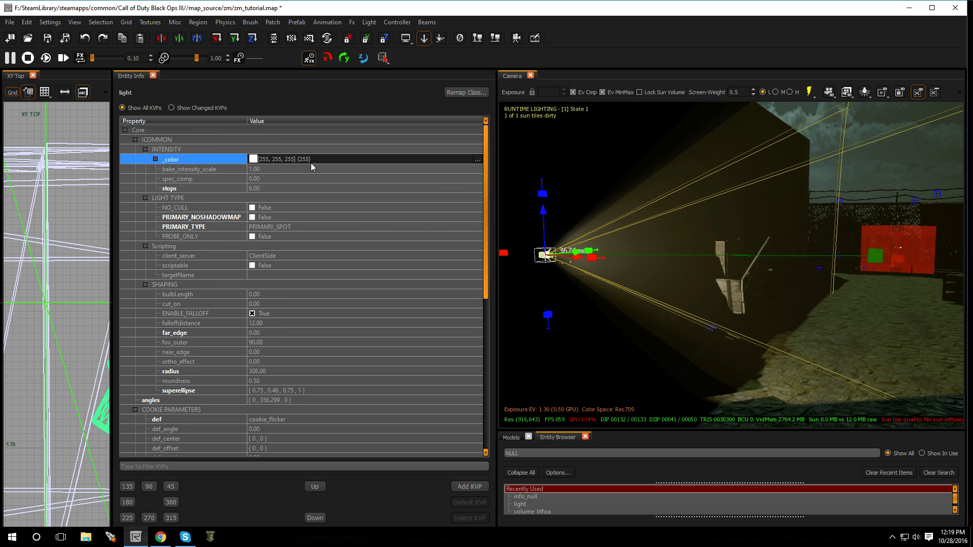
pyautogui.click(477, 159)
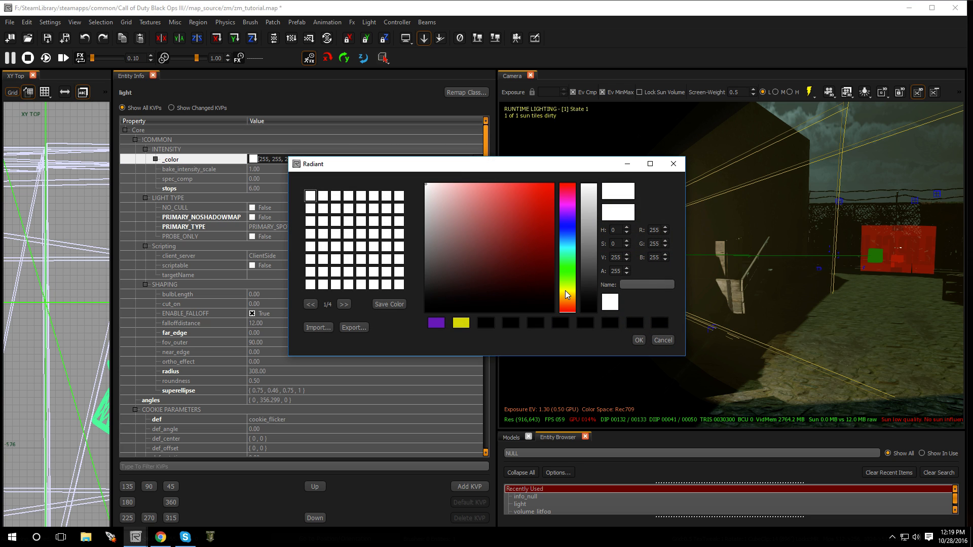
pyautogui.click(566, 293)
pyautogui.click(526, 239)
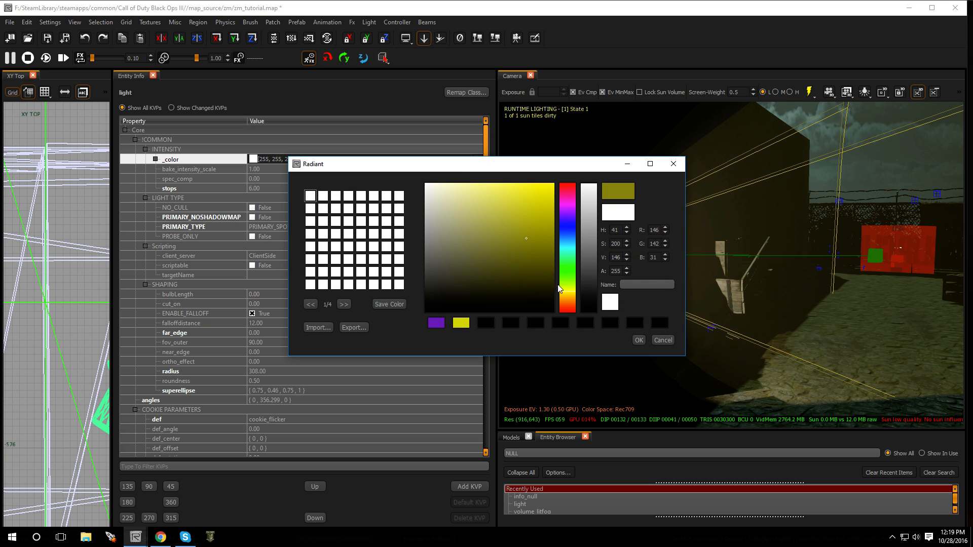
pyautogui.click(638, 340)
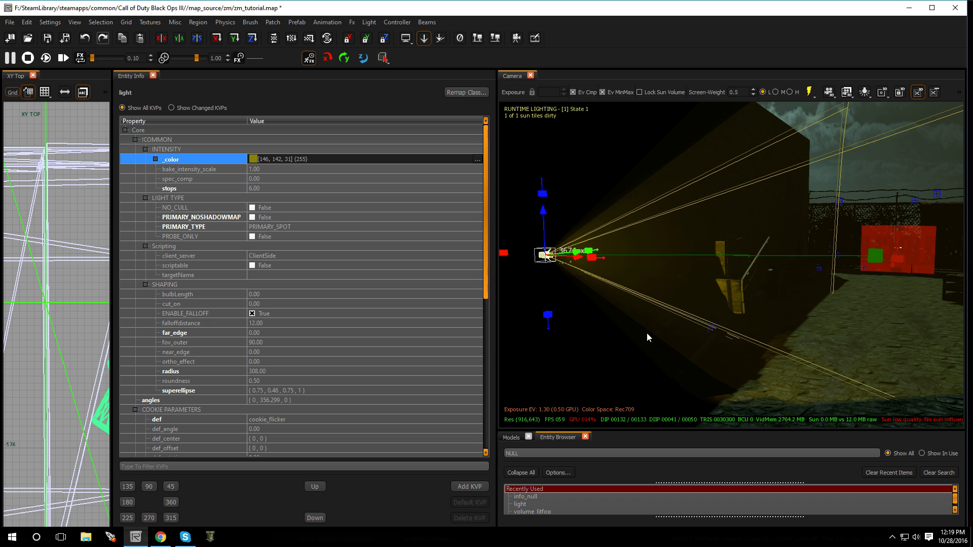
pyautogui.press('Escape')
pyautogui.press('Escape')
pyautogui.moveTo(680, 327); pyautogui.dragTo(745, 327, button='right')
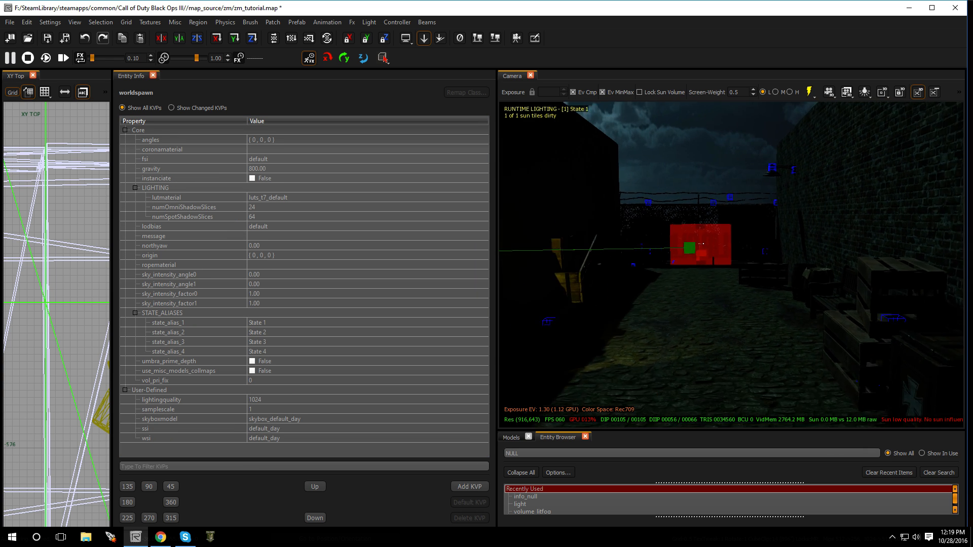
pyautogui.moveTo(732, 265); pyautogui.dragTo(702, 259, button='right')
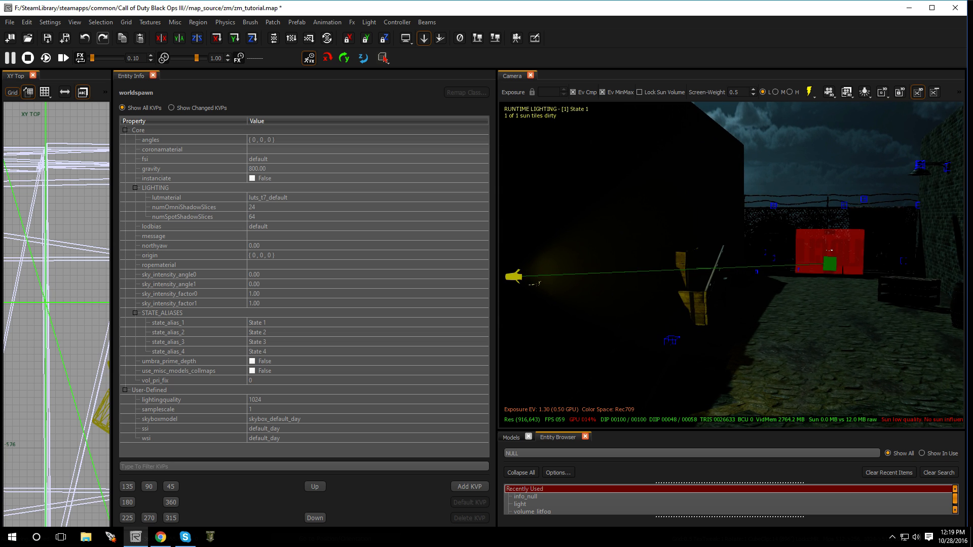
# Set the yellow spot light's stops to 7.5 and deselect it.
pyautogui.click(513, 277)
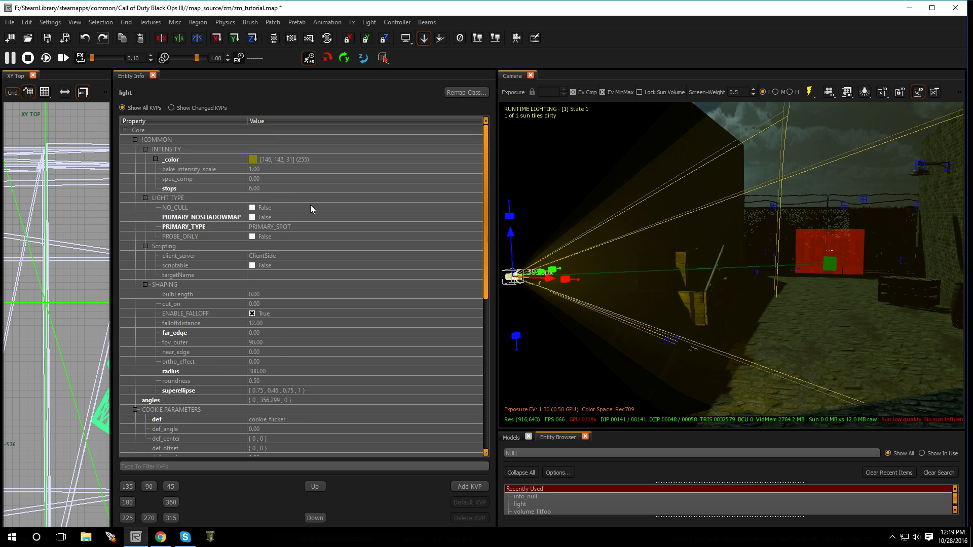
pyautogui.doubleClick(255, 189)
pyautogui.write('7')
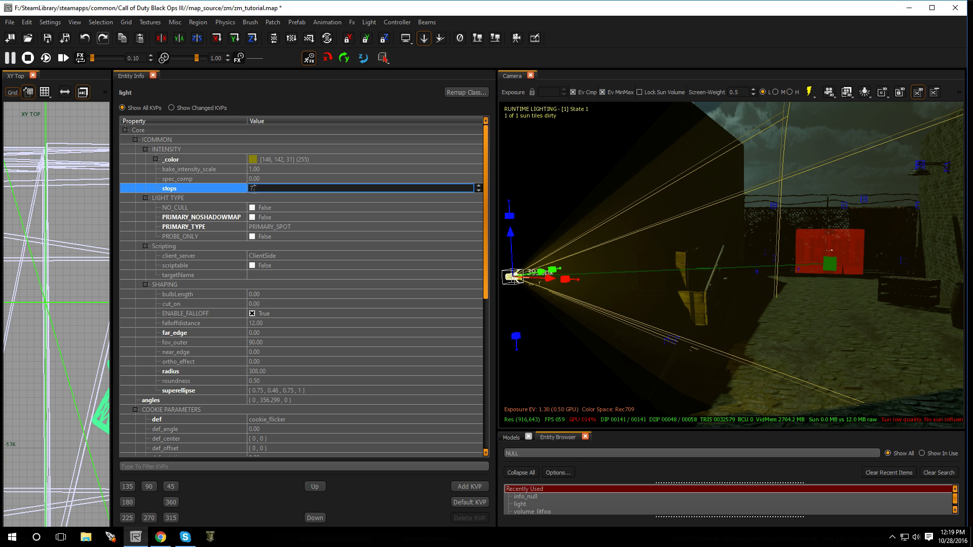
pyautogui.write('.5')
pyautogui.press('Return')
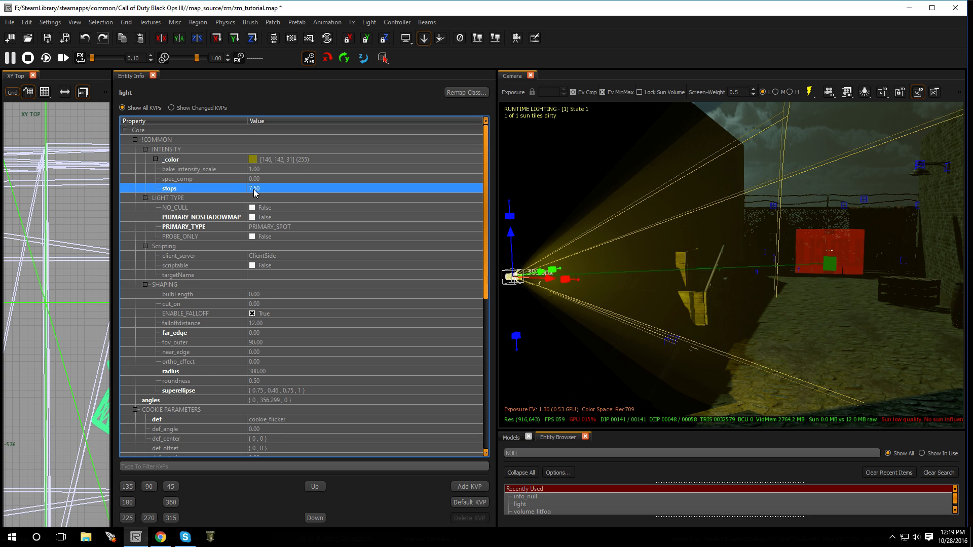
pyautogui.press('Escape')
# Add a light entity at the wall lamp's bulb.
pyautogui.moveTo(700, 298); pyautogui.dragTo(892, 249, button='right')
pyautogui.moveTo(558, 264); pyautogui.dragTo(554, 307, button='right')
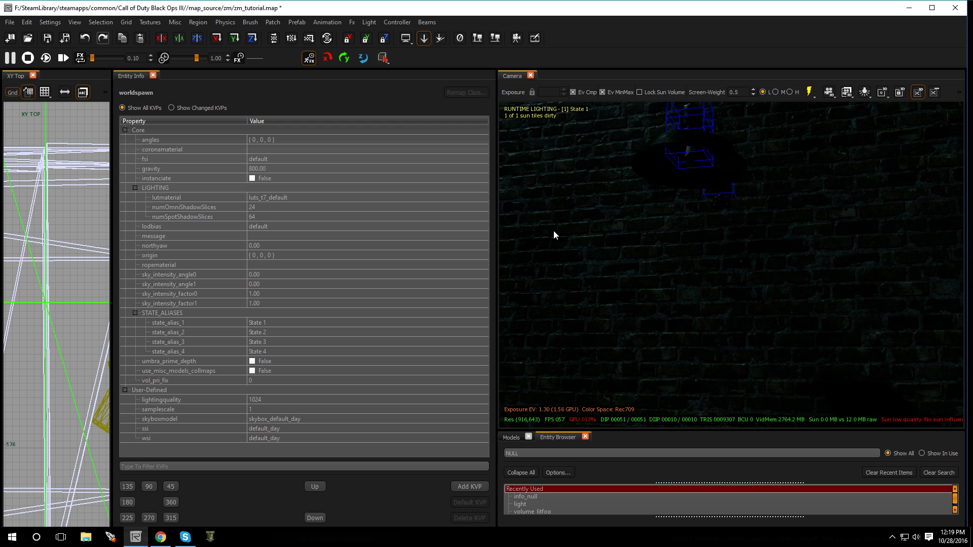
pyautogui.rightClick(690, 157)
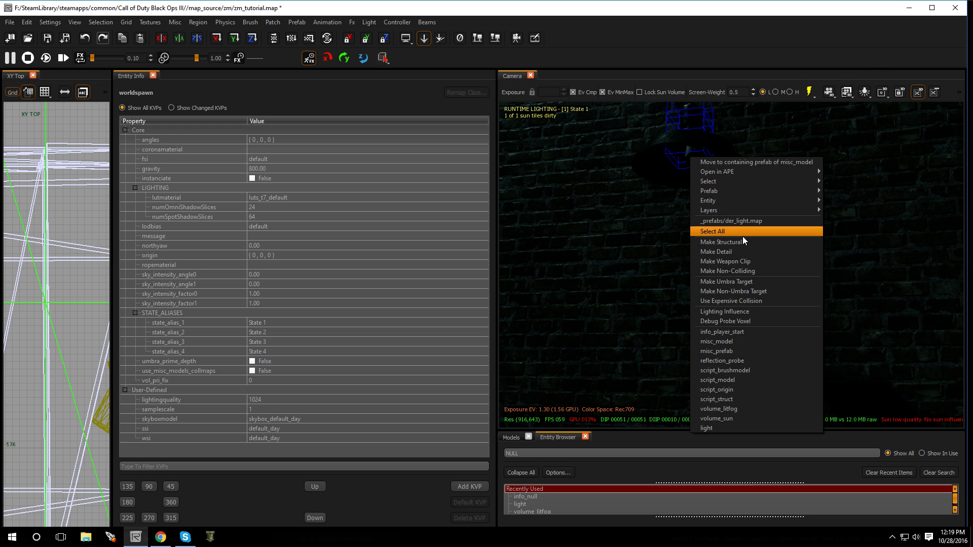
pyautogui.click(731, 428)
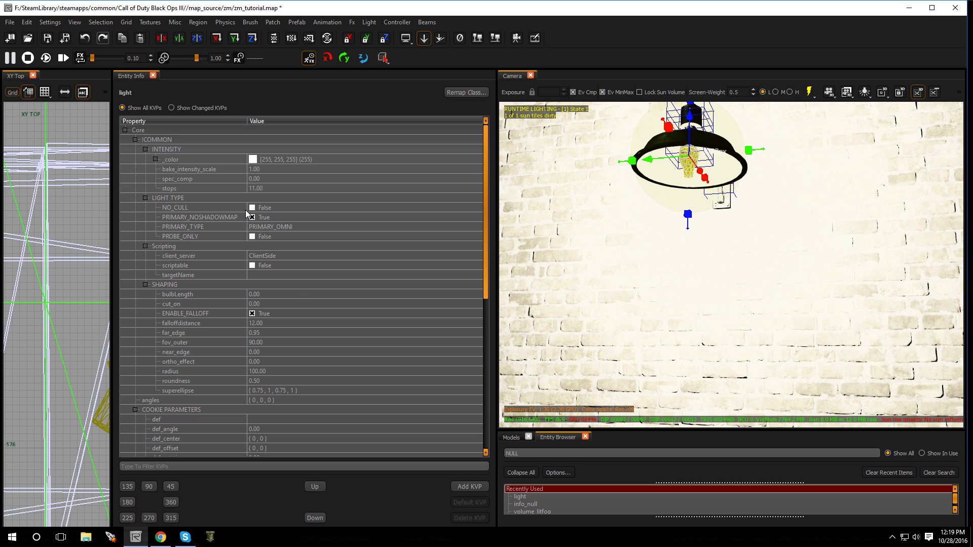
# Set the wall lamp light's stops to 5.
pyautogui.doubleClick(256, 188)
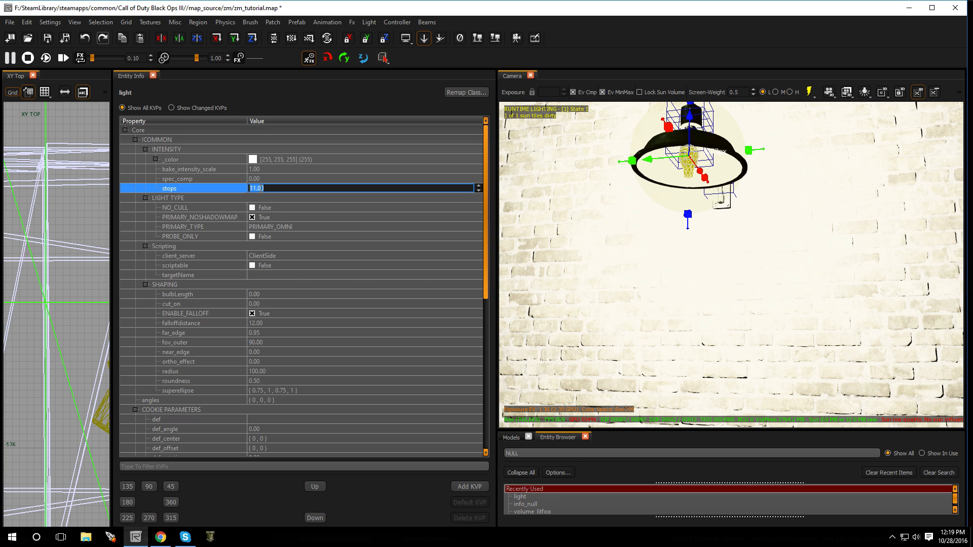
pyautogui.write('5')
pyautogui.press('Return')
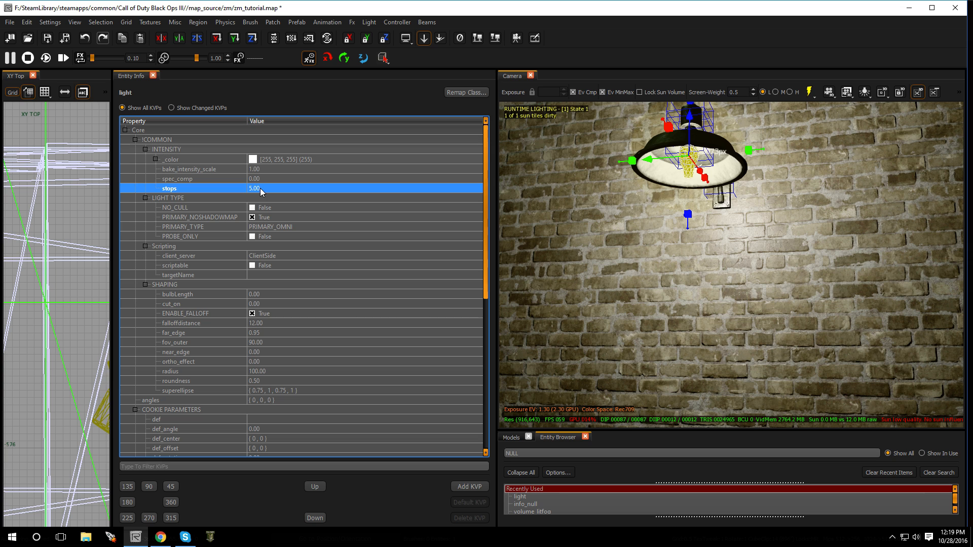
# Try a radius of 10 for the wall lamp light.
pyautogui.moveTo(841, 217); pyautogui.dragTo(811, 228, button='right')
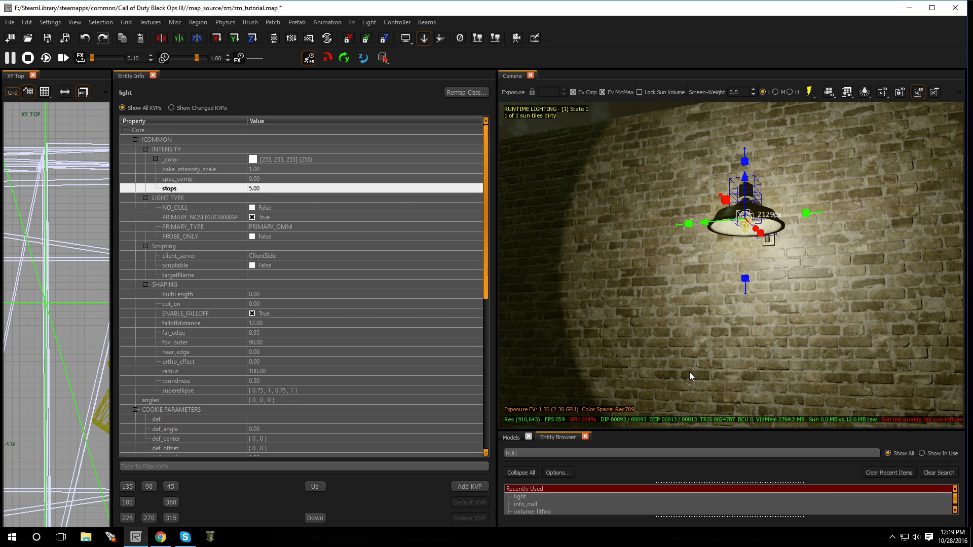
pyautogui.click(257, 372)
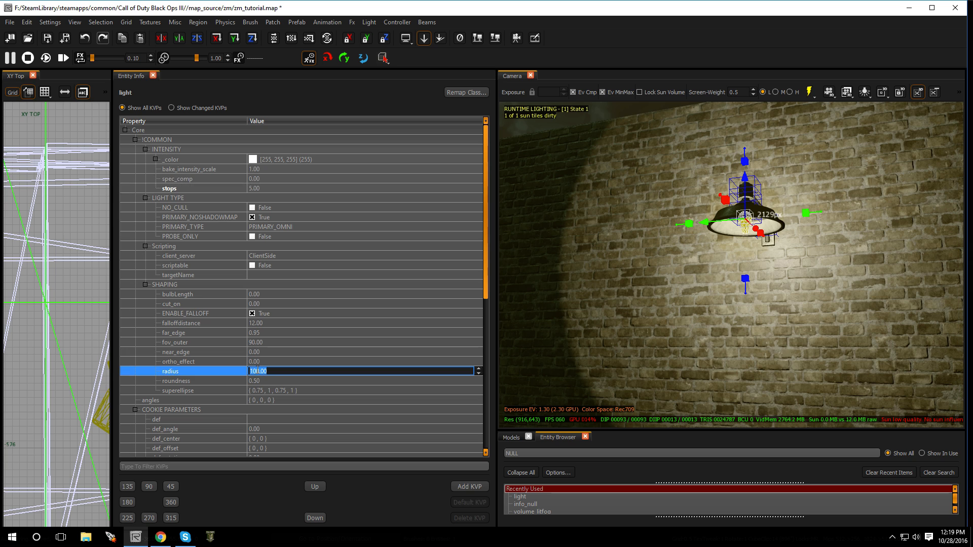
pyautogui.write('10')
pyautogui.press('Return')
pyautogui.scroll(-1, 257, 374)
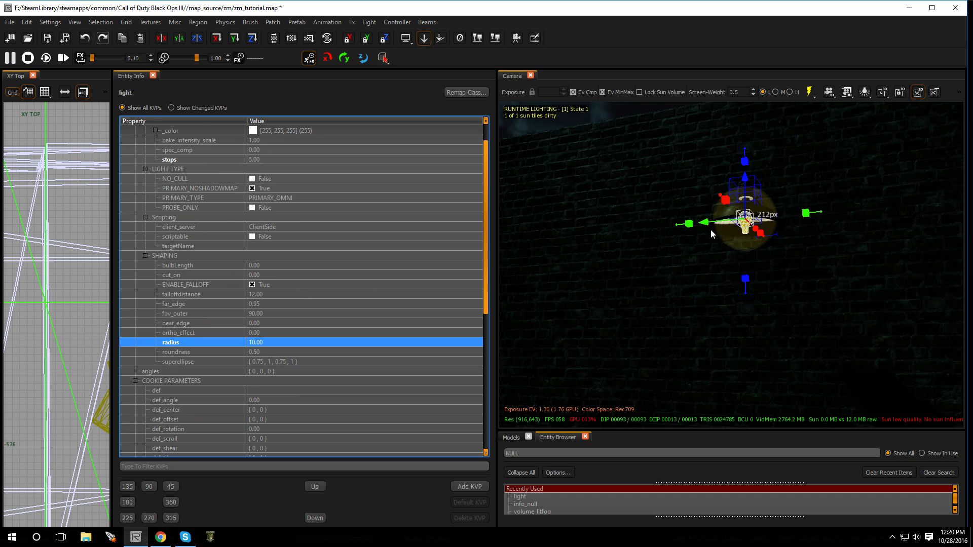
# Lower the light slightly inside the lamp shade and set its radius to 12.
pyautogui.moveTo(749, 184)
pyautogui.mouseDown()
pyautogui.moveTo(750, 199)
pyautogui.moveTo(750, 187)
pyautogui.mouseUp()
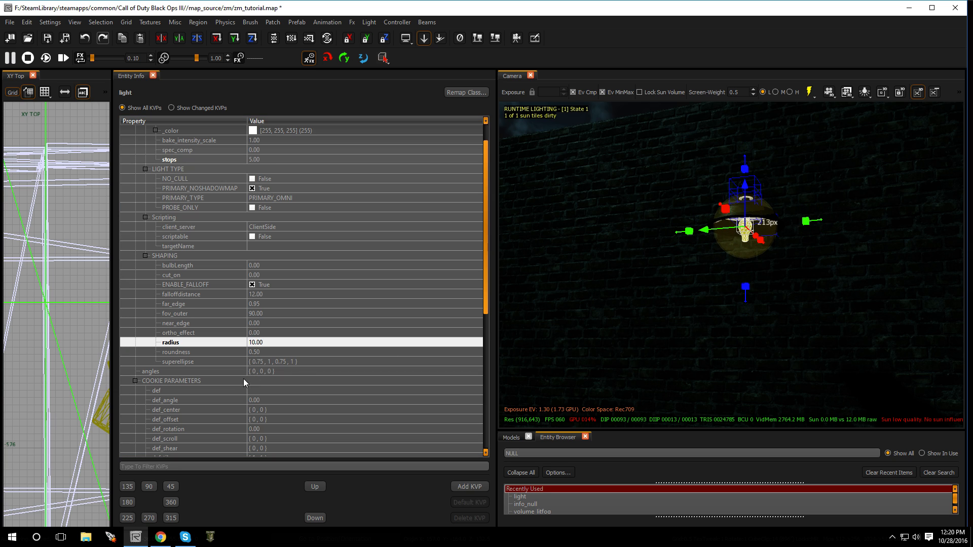
pyautogui.click(258, 342)
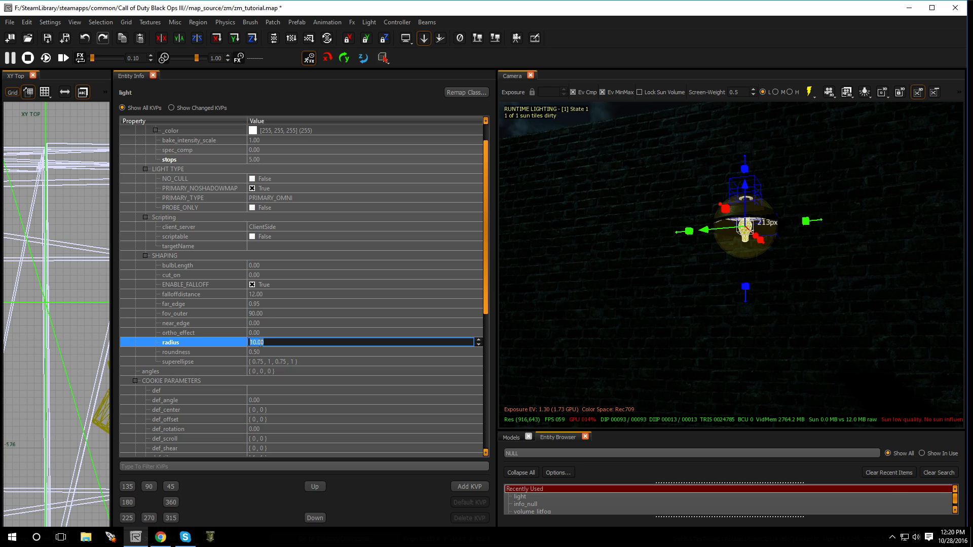
pyautogui.write('12')
pyautogui.press('Return')
pyautogui.scroll(-1, 261, 347)
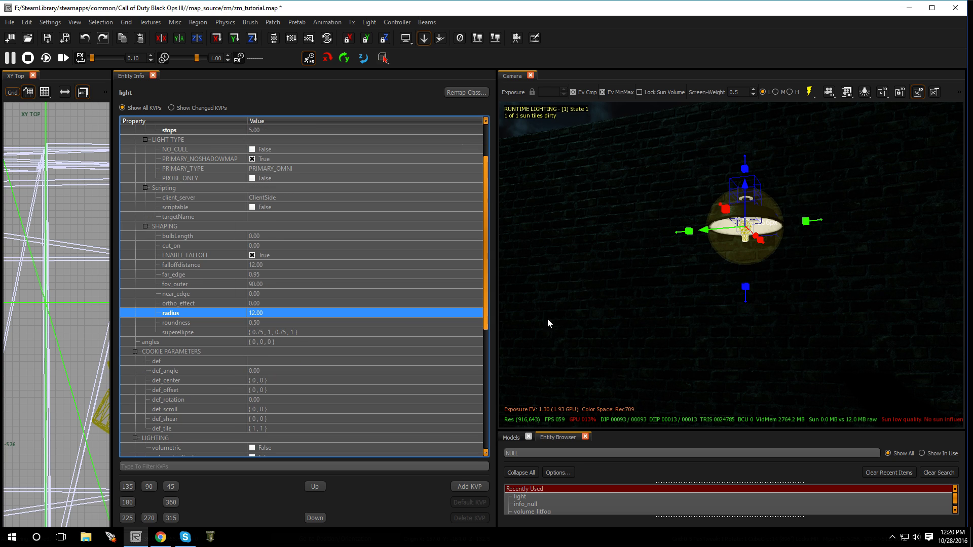
# Widen the top view and centre the selected light on the round lamp shade.
pyautogui.moveTo(765, 315); pyautogui.dragTo(762, 276, button='right')
pyautogui.press('Escape')
pyautogui.click(786, 208)
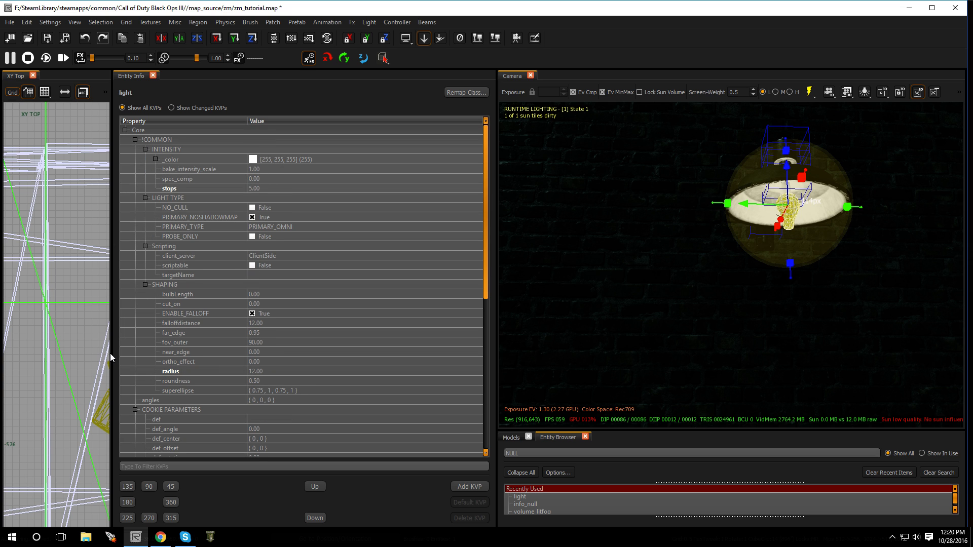
pyautogui.moveTo(110, 358); pyautogui.dragTo(405, 348)
pyautogui.scroll(-2, 245, 376)
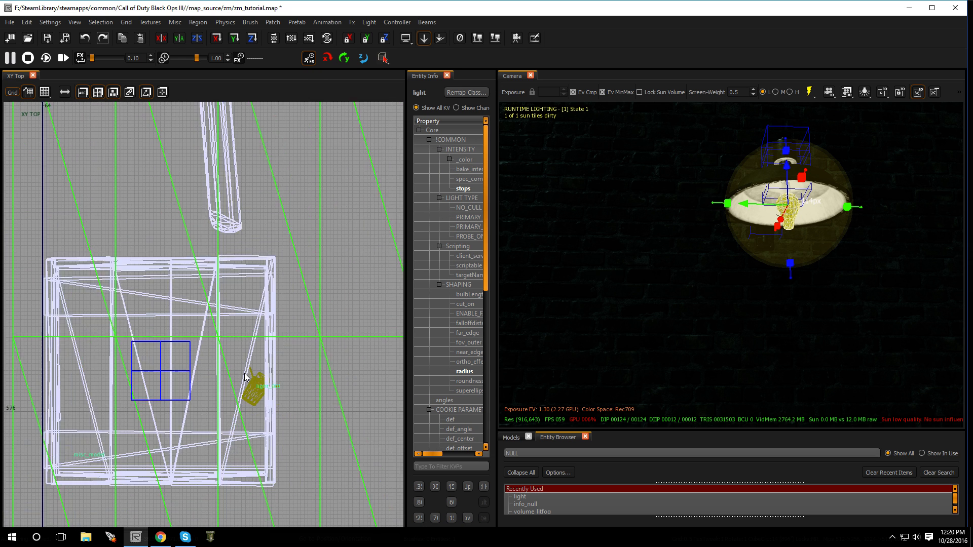
pyautogui.scroll(-1, 245, 376)
pyautogui.hotkey('ctrl', 'Tab')
pyautogui.hotkey('ctrl', 'Tab')
pyautogui.hotkey('ctrl', 'Tab')
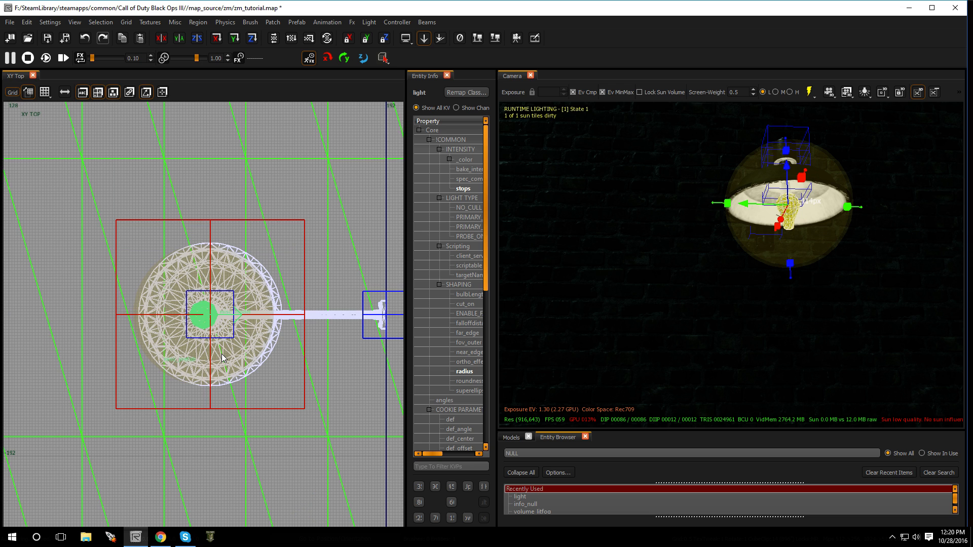
pyautogui.scroll(4, 217, 317)
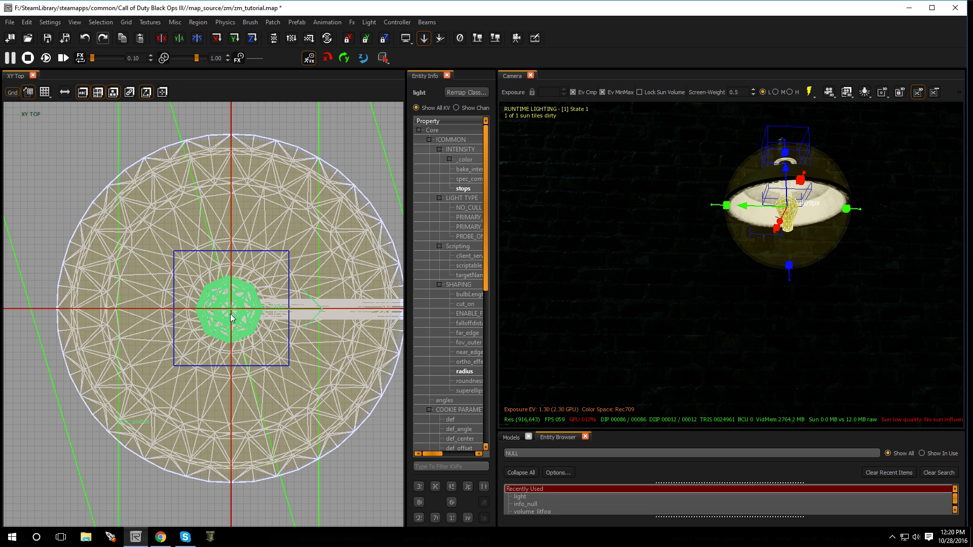
# Duplicate the lamp light, align the copy with the shade's centre and raise it above the lamp.
pyautogui.press('space')
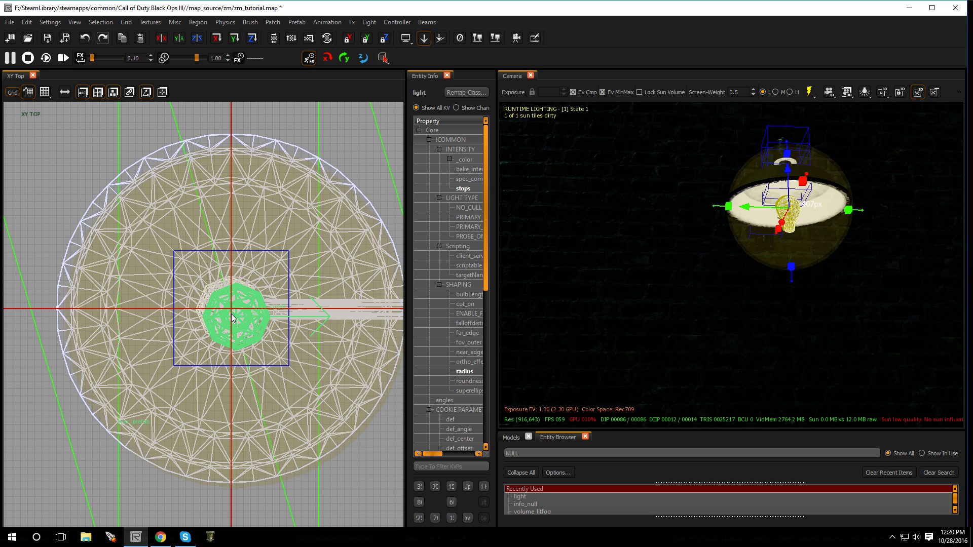
pyautogui.moveTo(233, 318); pyautogui.dragTo(224, 312)
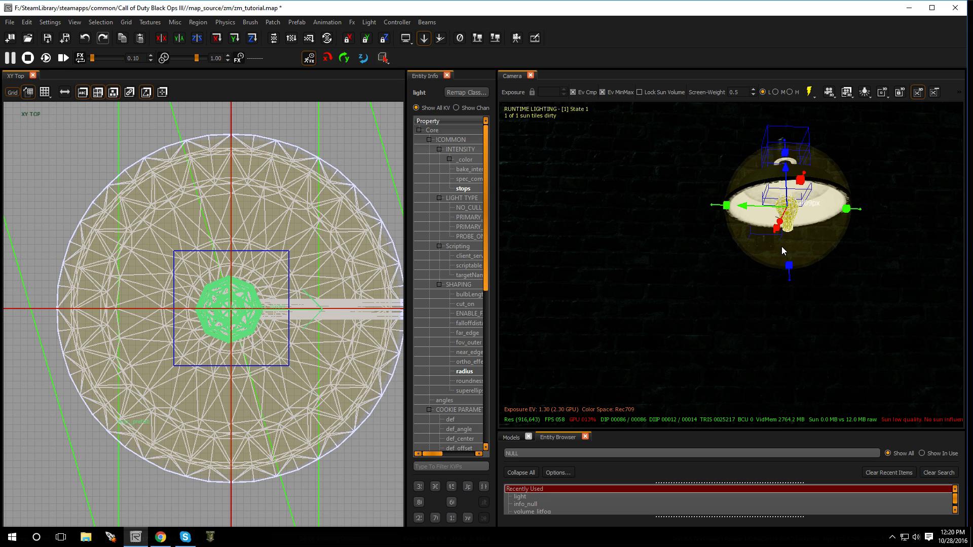
pyautogui.moveTo(785, 168); pyautogui.dragTo(768, 66)
pyautogui.moveTo(767, 177); pyautogui.dragTo(780, 147, button='right')
pyautogui.moveTo(809, 197)
pyautogui.mouseDown(button='right')
pyautogui.moveTo(799, 223)
pyautogui.moveTo(809, 196)
pyautogui.mouseUp(button='right')
pyautogui.moveTo(779, 211); pyautogui.dragTo(779, 206)
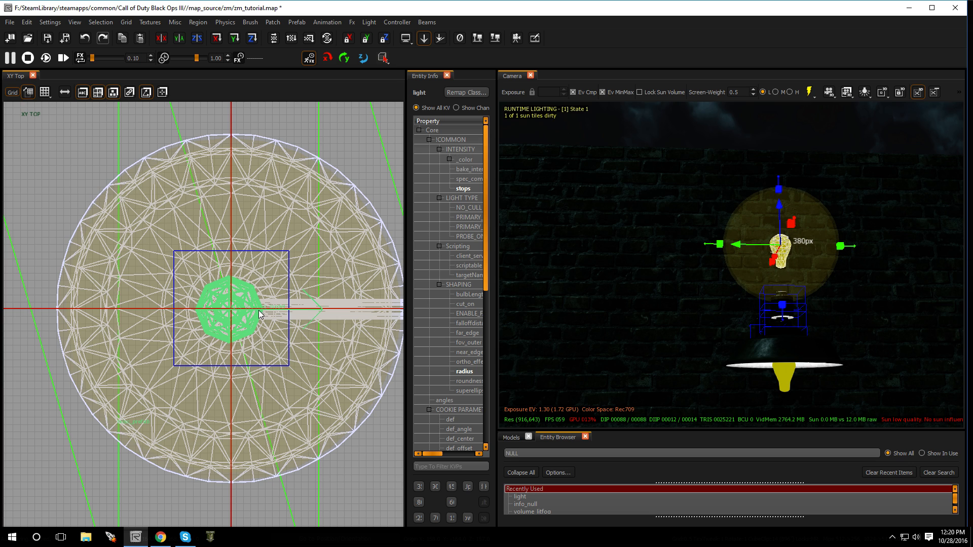
# Widen the entity properties area and change the duplicated lamp light's PRIMARY_TYPE to PRIMARY_SPOT.
pyautogui.moveTo(496, 292); pyautogui.dragTo(637, 294)
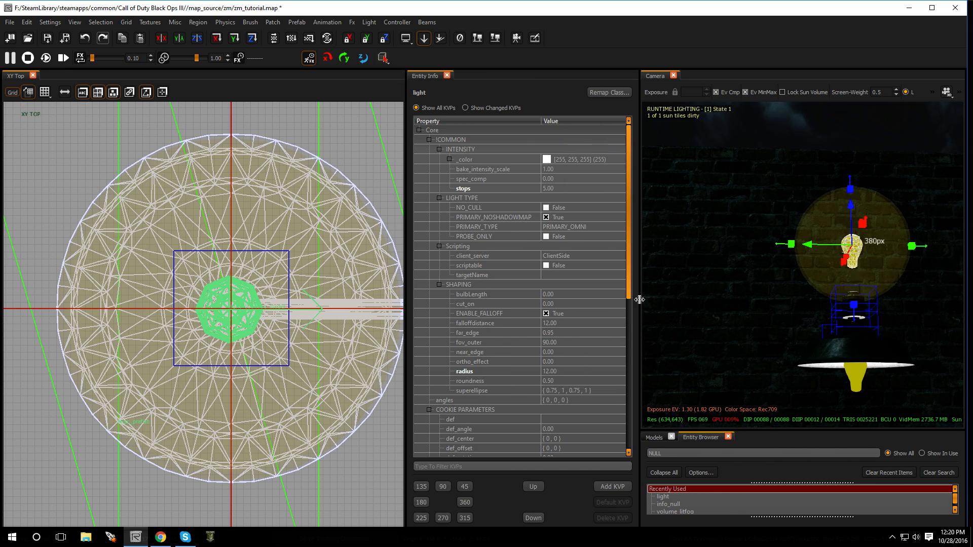
pyautogui.click(566, 228)
pyautogui.click(566, 227)
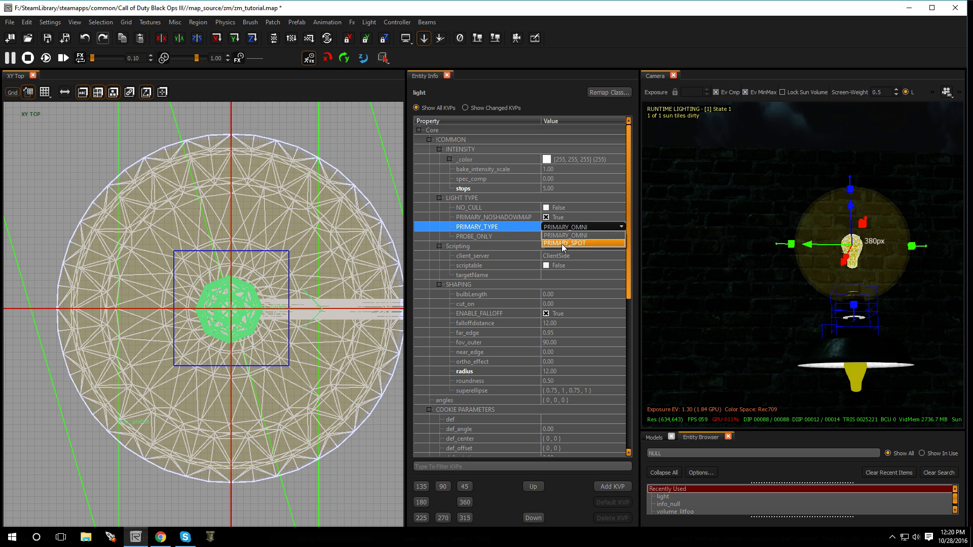
pyautogui.click(562, 243)
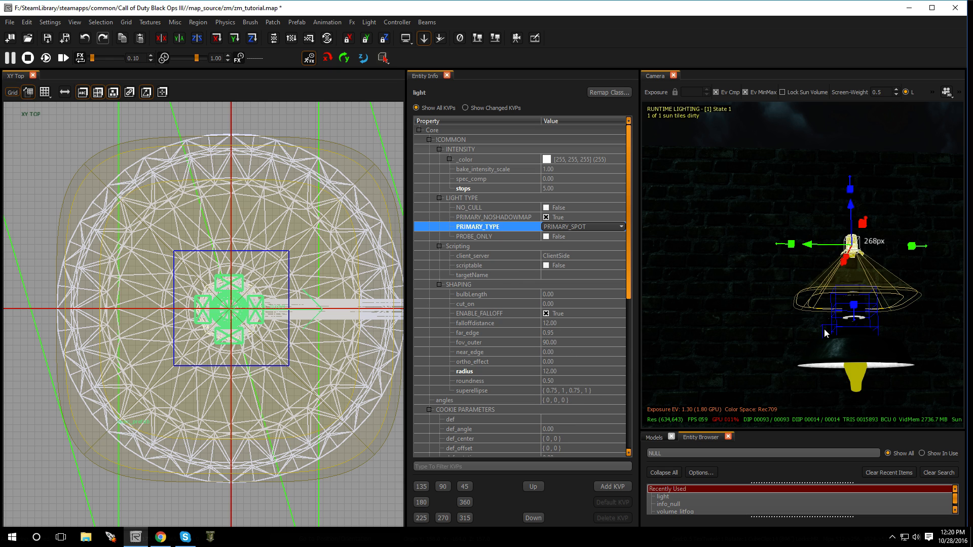
# Stretch the spot light's radius downward to 214 so its cone extends far below the lamp.
pyautogui.moveTo(825, 330); pyautogui.dragTo(822, 276, button='right')
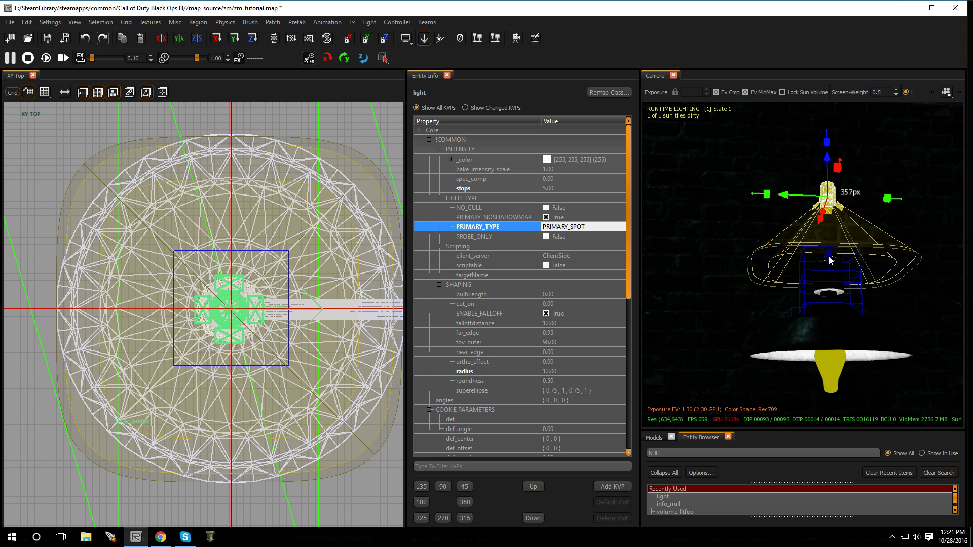
pyautogui.moveTo(829, 256); pyautogui.dragTo(838, 302)
pyautogui.moveTo(838, 302); pyautogui.dragTo(797, 222, button='right')
pyautogui.moveTo(789, 193); pyautogui.dragTo(797, 254)
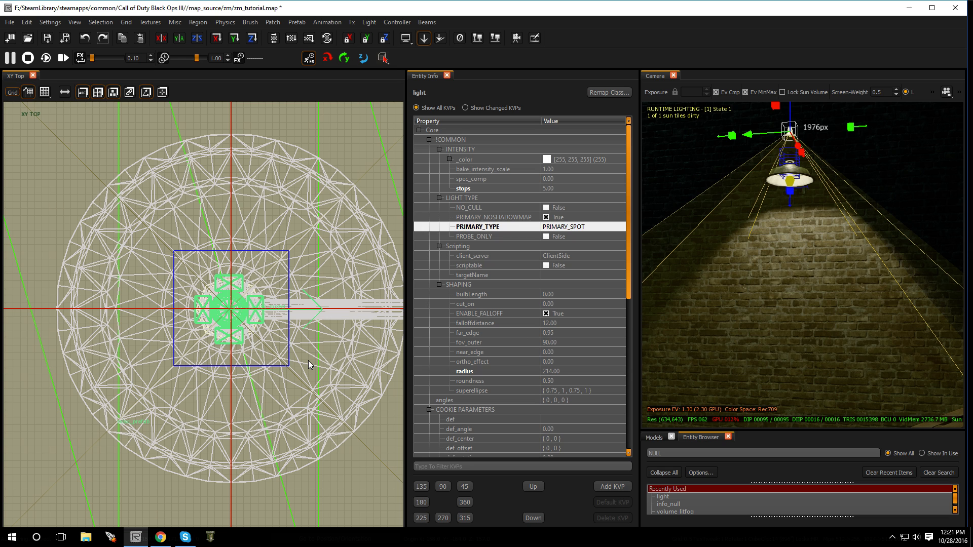
# Check the cone in the front view, shorten the spot light's radius to 155 and set its superellipse to 0.25, 1, 0.75, 1.
pyautogui.hotkey('ctrl', 'Tab')
pyautogui.scroll(-4, 284, 382)
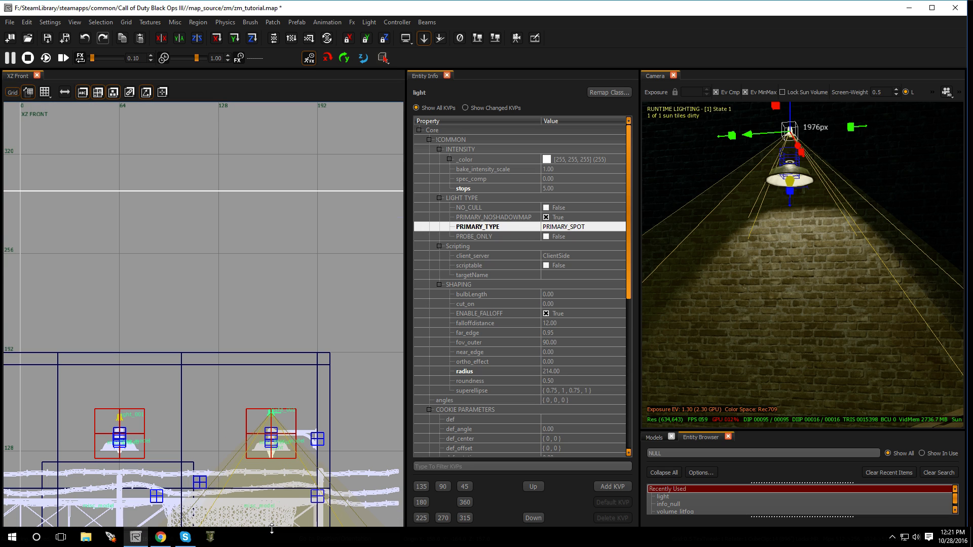
pyautogui.scroll(-6, 272, 527)
pyautogui.scroll(2, 270, 516)
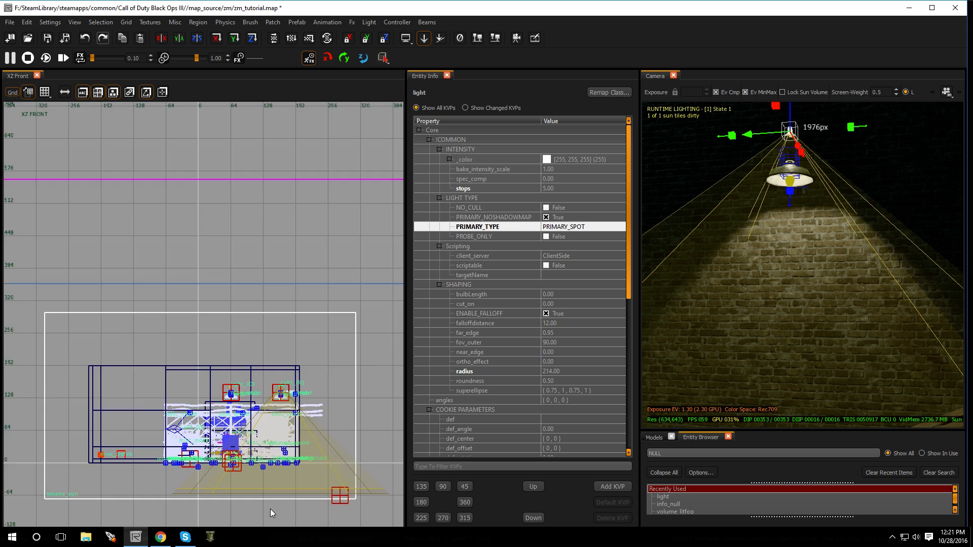
pyautogui.scroll(2, 270, 509)
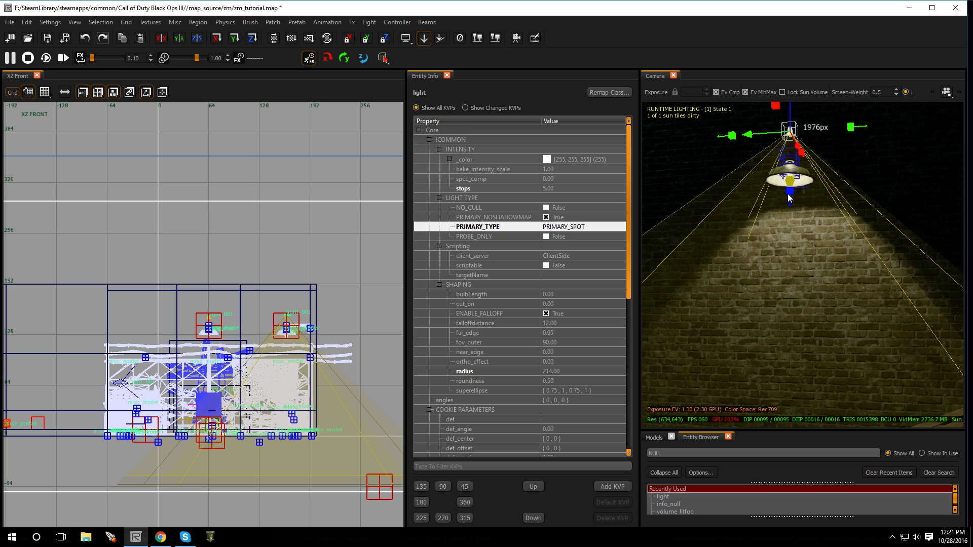
pyautogui.moveTo(789, 195); pyautogui.dragTo(748, 142)
pyautogui.moveTo(747, 138); pyautogui.dragTo(749, 138)
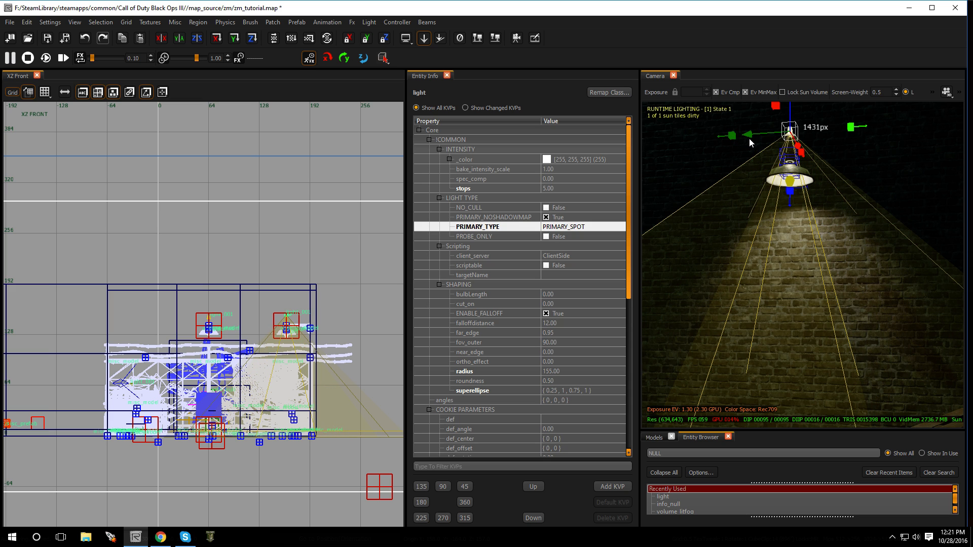
# Lower the spot light's stops to 3.30 and narrow its fov_outer to 58.
pyautogui.moveTo(849, 129)
pyautogui.mouseDown()
pyautogui.moveTo(835, 126)
pyautogui.moveTo(845, 128)
pyautogui.mouseUp()
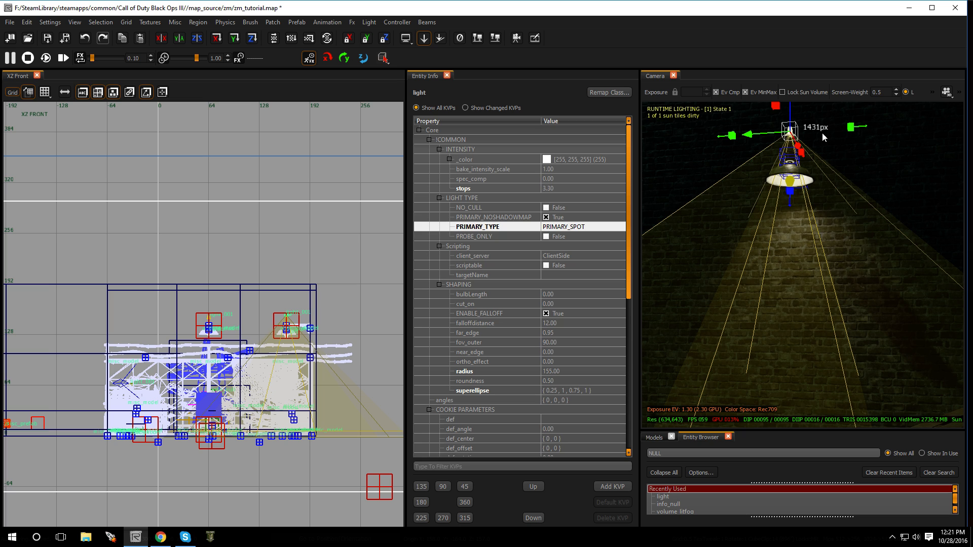
pyautogui.moveTo(795, 142); pyautogui.dragTo(794, 142, button='right')
pyautogui.moveTo(789, 148); pyautogui.dragTo(795, 160)
pyautogui.moveTo(832, 240); pyautogui.dragTo(832, 240, button='right')
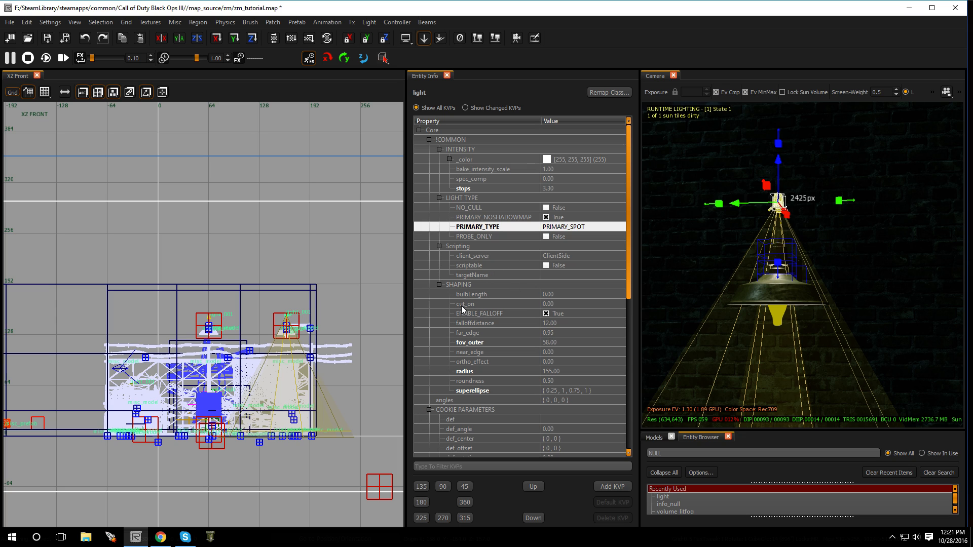
# Set the spot light's cut_on to 20 and lower the light slightly toward the lamp shade.
pyautogui.click(552, 304)
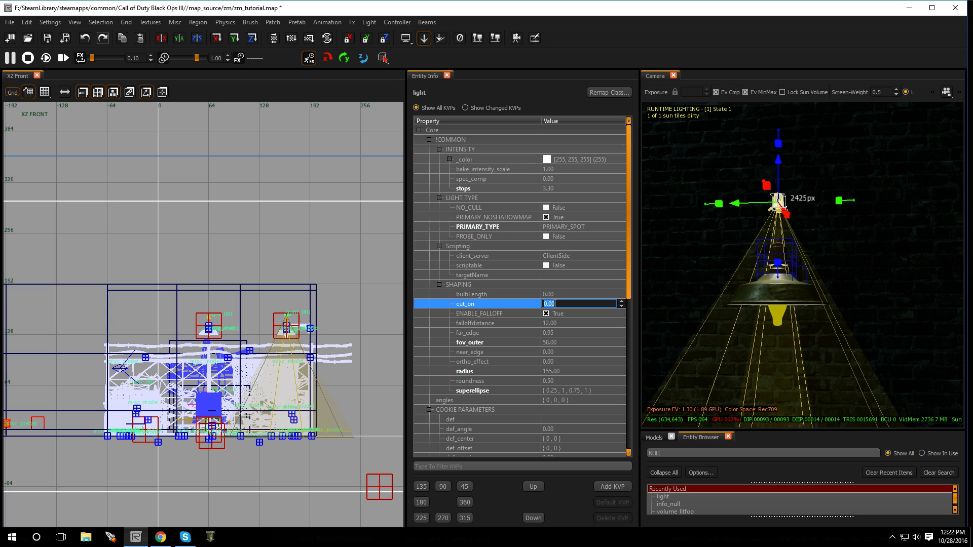
pyautogui.write('20')
pyautogui.press('Return')
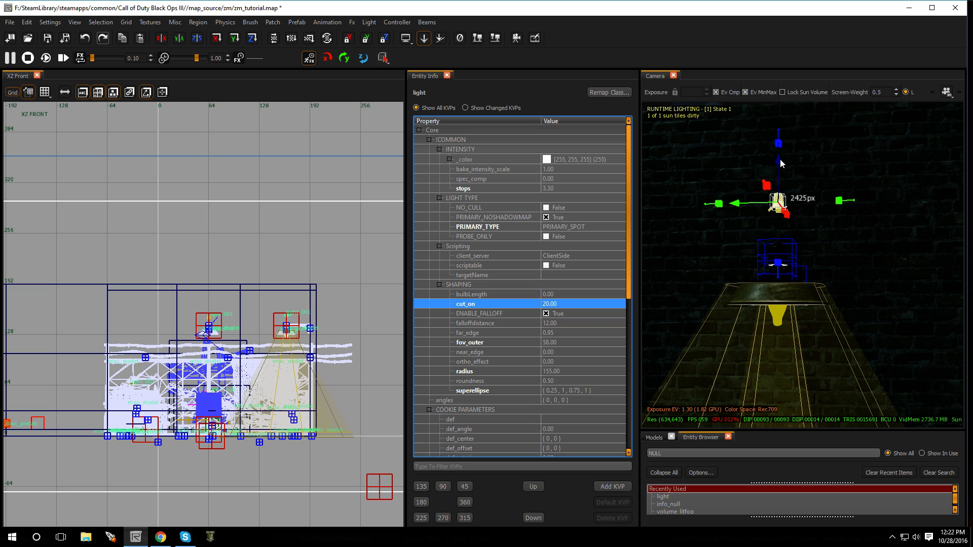
pyautogui.moveTo(780, 159); pyautogui.dragTo(791, 181)
pyautogui.moveTo(789, 280); pyautogui.dragTo(786, 225, button='right')
# Add the lamp prefab and its wall mount to the spot light selection and rotate them 180 degrees in the top view.
pyautogui.click(791, 282)
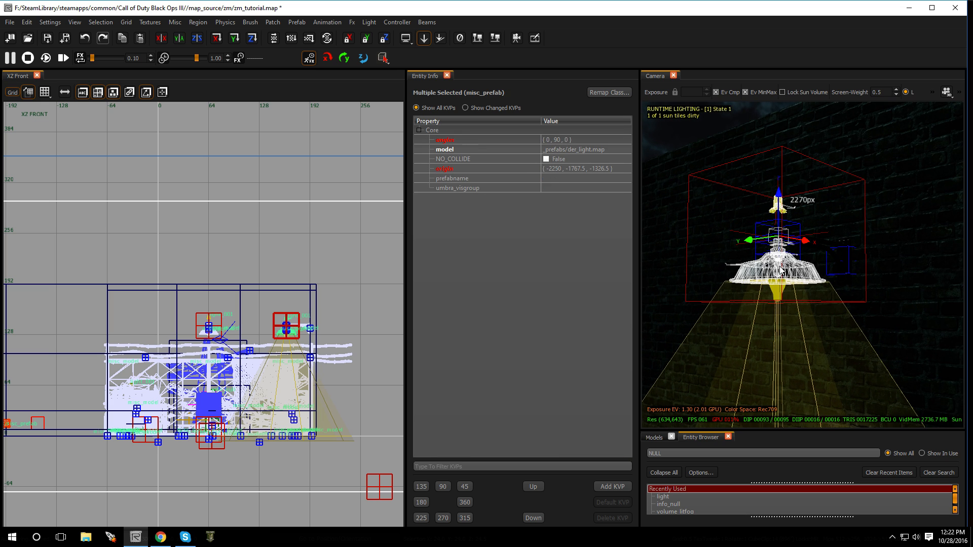
pyautogui.click(822, 247)
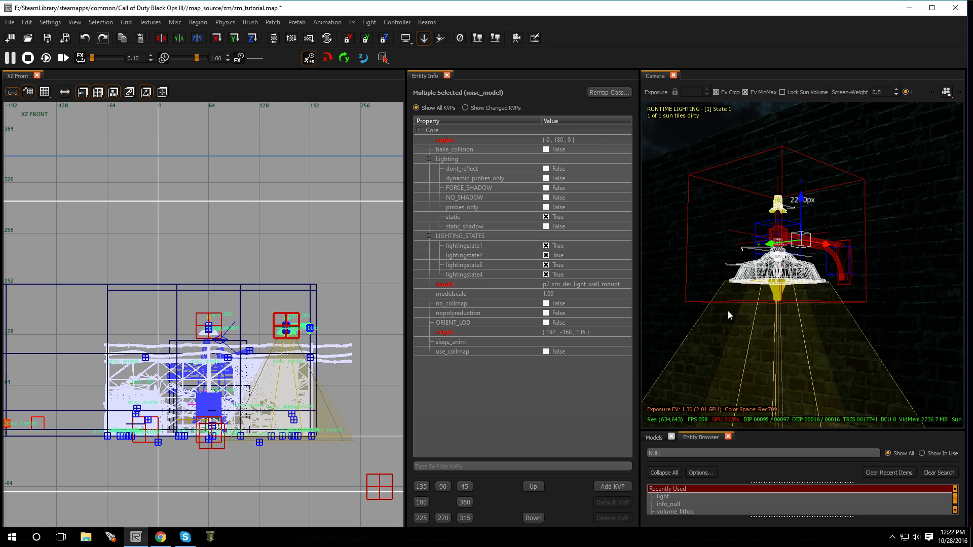
pyautogui.scroll(-5, 348, 352)
pyautogui.hotkey('ctrl', 'Tab')
pyautogui.hotkey('ctrl', 'Tab')
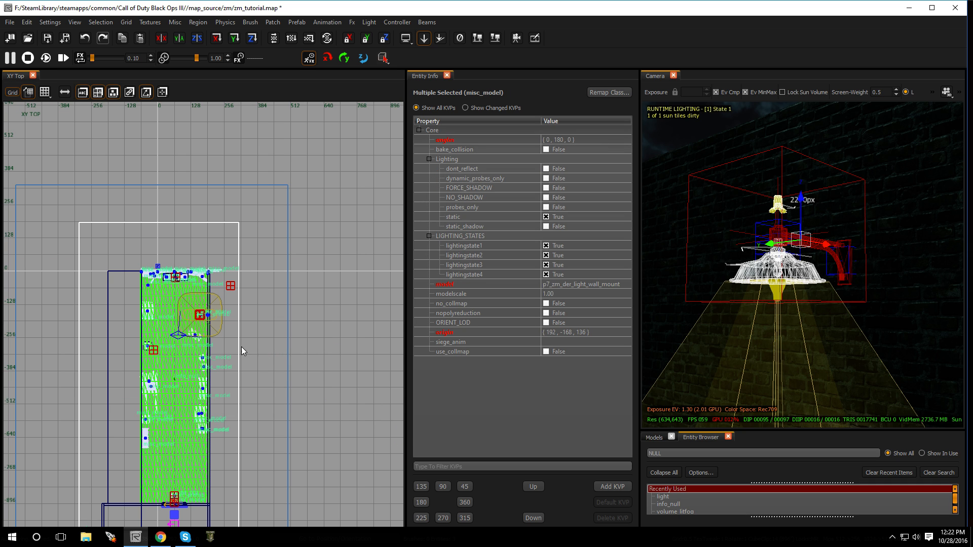
pyautogui.scroll(5, 163, 325)
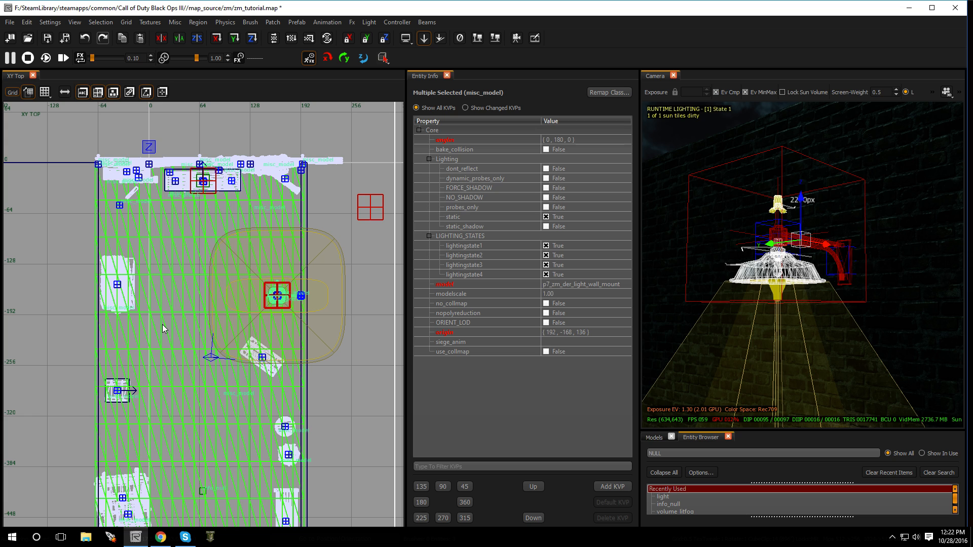
pyautogui.press('r')
pyautogui.press('r')
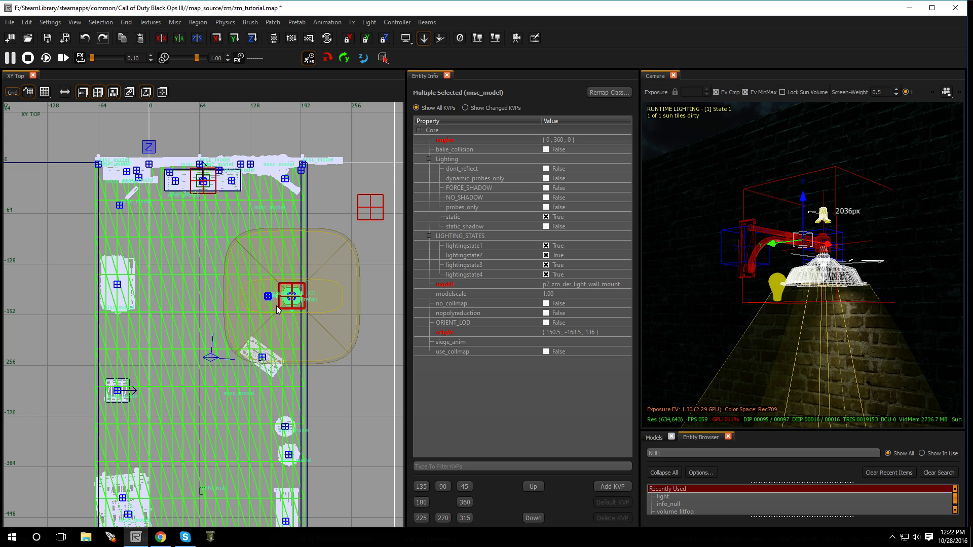
# Move the rotated lamp, wall mount and spot light against the opposite wall, then clear the selection.
pyautogui.moveTo(275, 298); pyautogui.dragTo(103, 287)
pyautogui.scroll(5, 108, 288)
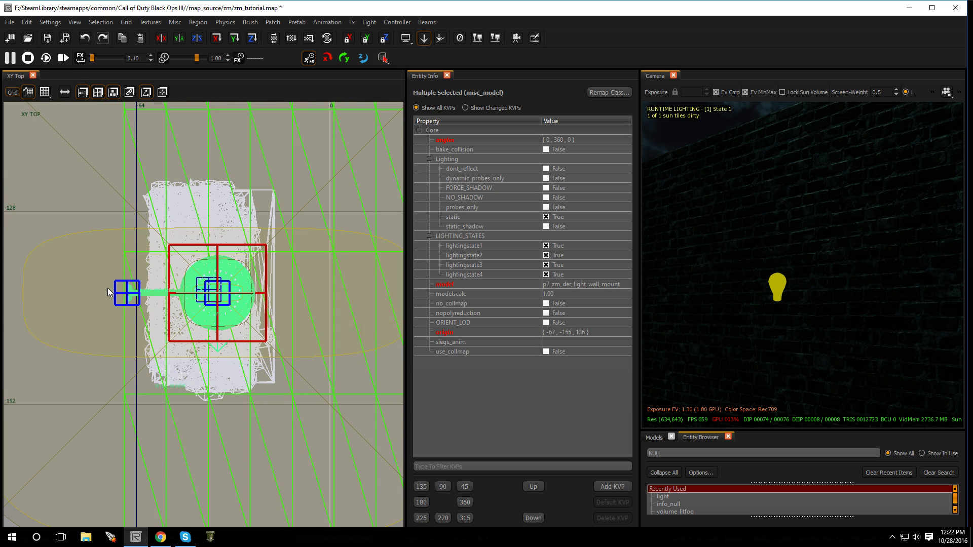
pyautogui.moveTo(201, 300)
pyautogui.mouseDown()
pyautogui.moveTo(191, 300)
pyautogui.moveTo(218, 302)
pyautogui.moveTo(204, 304)
pyautogui.mouseUp()
pyautogui.moveTo(825, 328)
pyautogui.mouseDown(button='right')
pyautogui.moveTo(669, 327)
pyautogui.moveTo(750, 325)
pyautogui.moveTo(730, 362)
pyautogui.moveTo(832, 321)
pyautogui.mouseUp(button='right')
pyautogui.press('Escape')
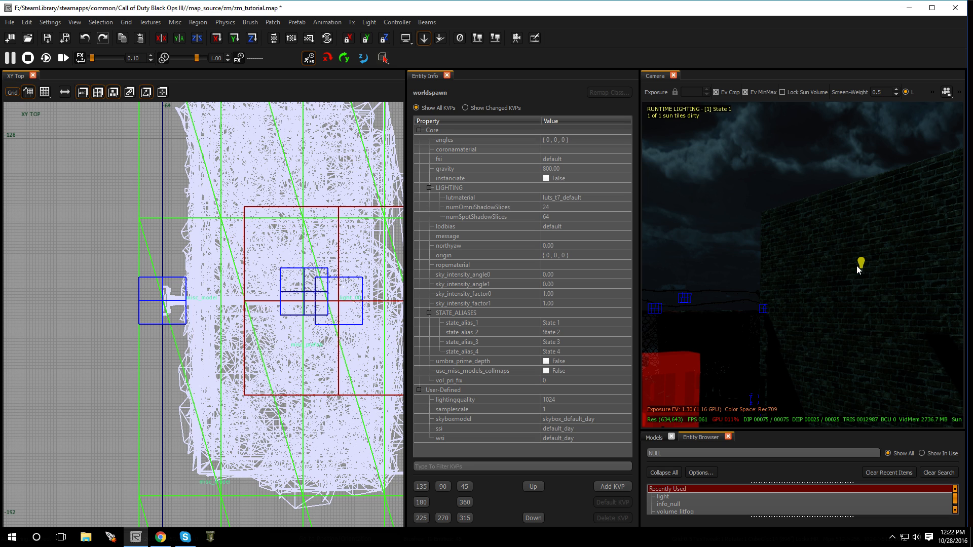
# Move the omni light left at the old spot to the centre of the relocated lamp shade and deselect it.
pyautogui.click(861, 262)
pyautogui.scroll(-10, 287, 328)
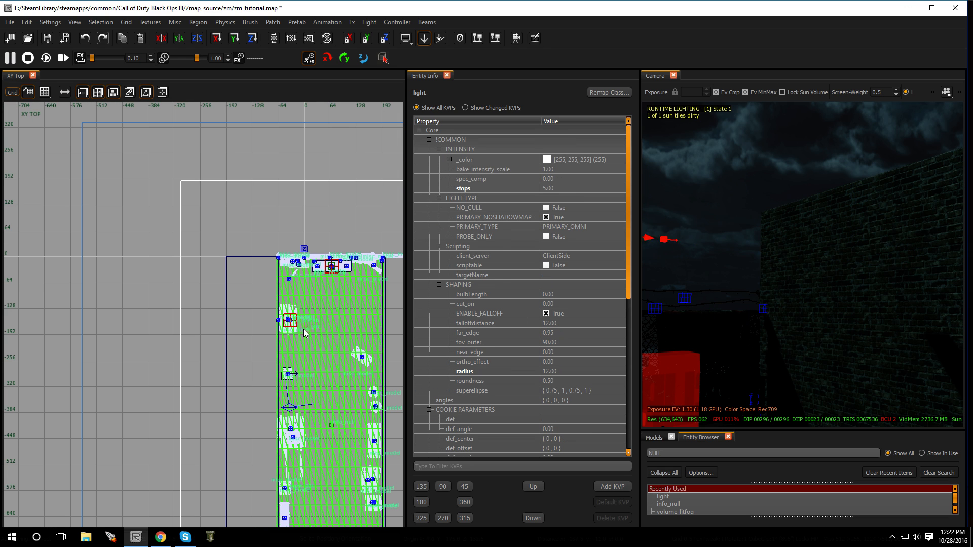
pyautogui.scroll(5, 291, 324)
pyautogui.scroll(4, 291, 324)
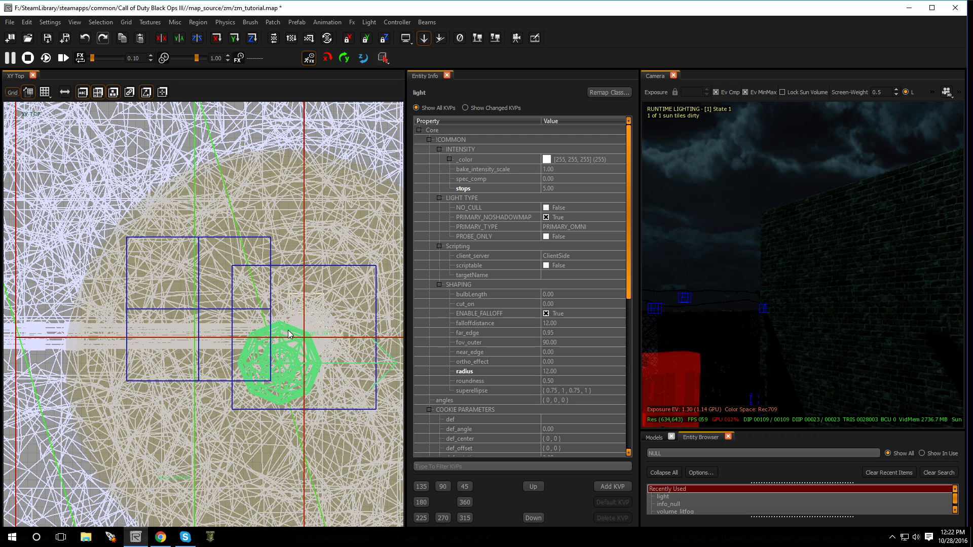
pyautogui.moveTo(308, 328); pyautogui.dragTo(307, 325)
pyautogui.moveTo(659, 291); pyautogui.dragTo(787, 288, button='right')
pyautogui.press('Escape')
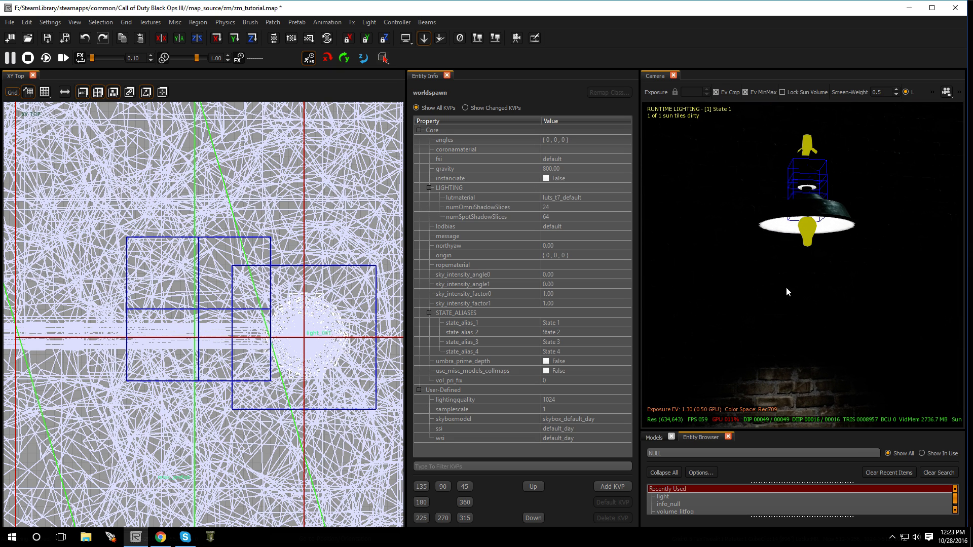
# Select the spot light above the lamp and enable its volumetric and volumetricCookies options.
pyautogui.click(806, 147)
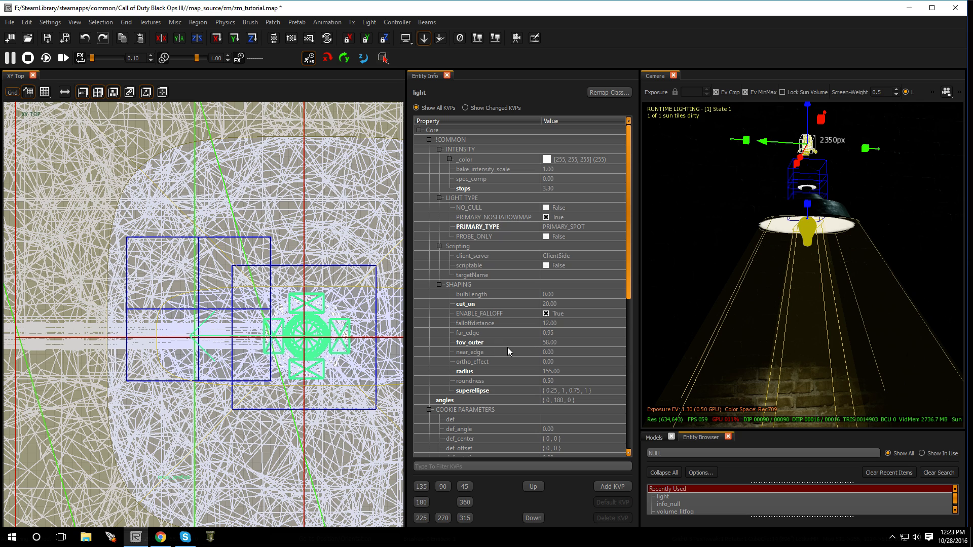
pyautogui.scroll(-7, 509, 350)
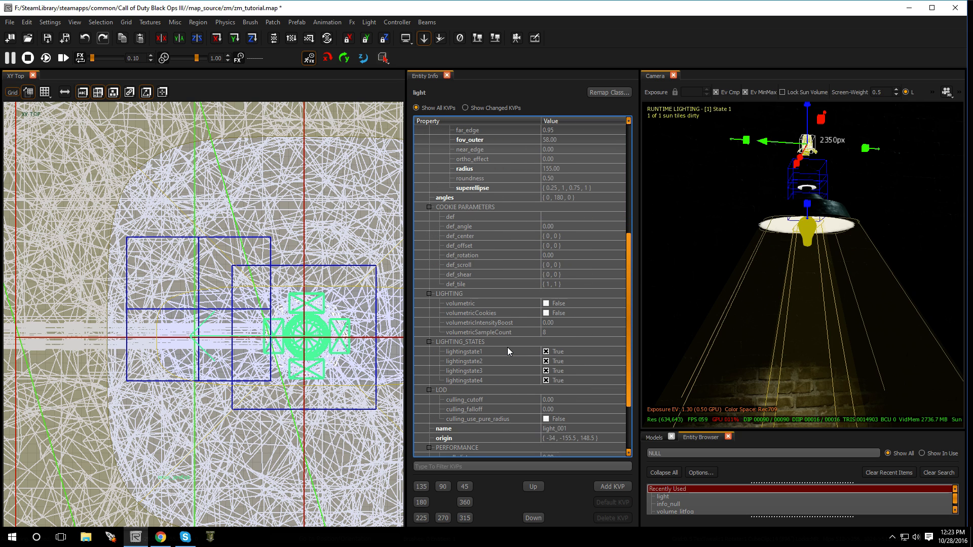
pyautogui.scroll(-1, 507, 348)
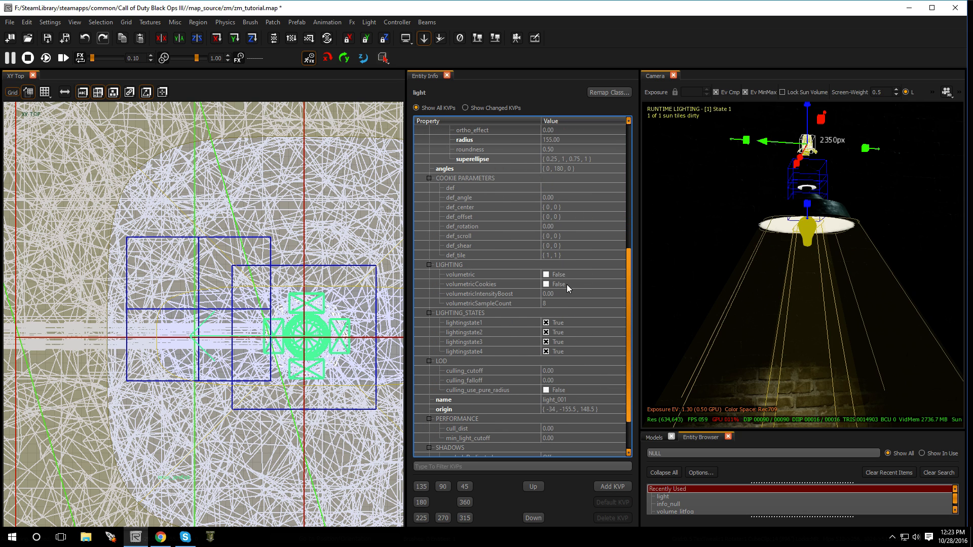
pyautogui.click(547, 275)
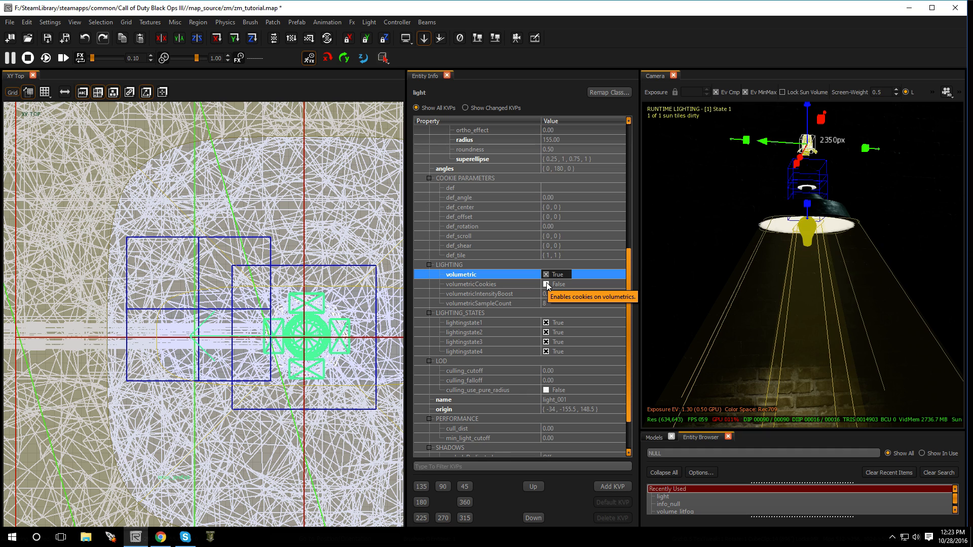
pyautogui.click(546, 285)
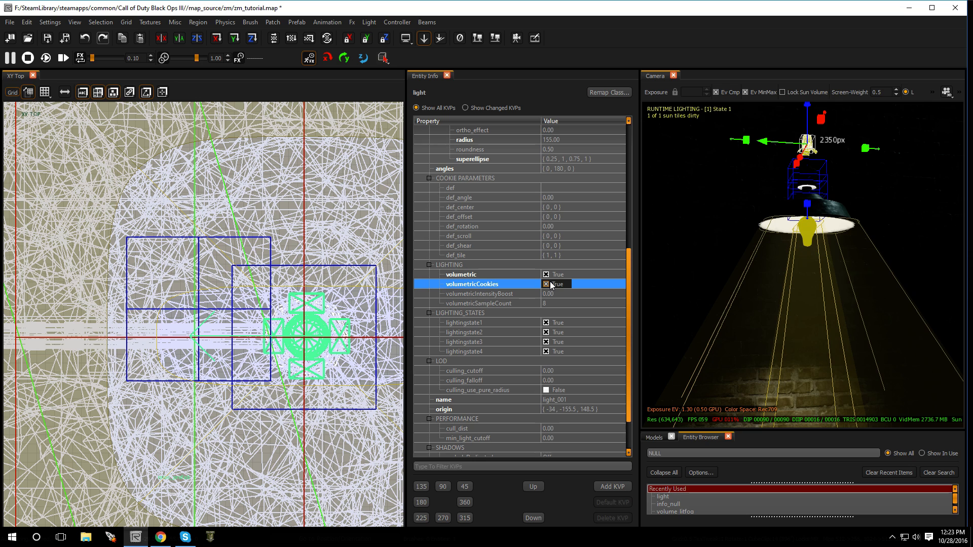
# Try cookie_flicker02 as the spot light's cookie def and view its effect on the ground.
pyautogui.click(576, 188)
pyautogui.click(584, 188)
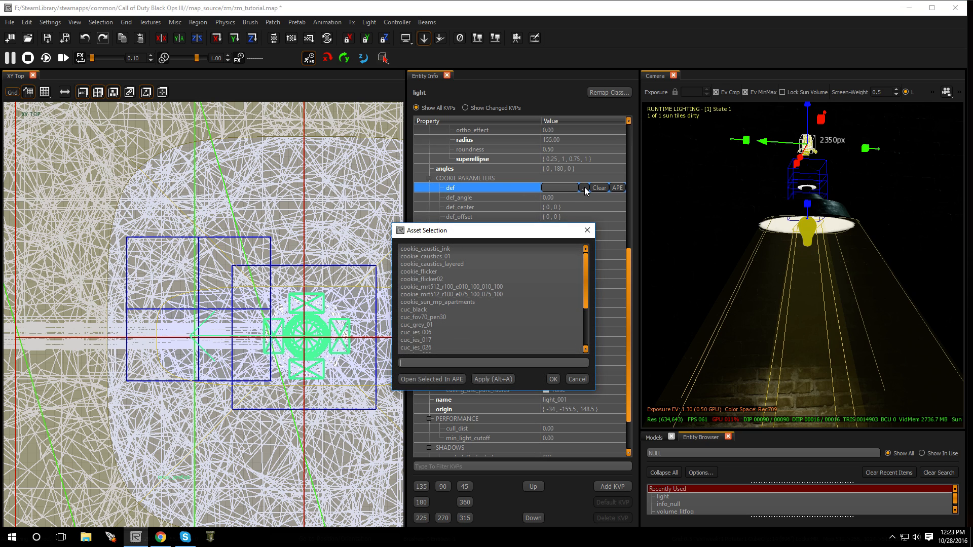
pyautogui.doubleClick(428, 280)
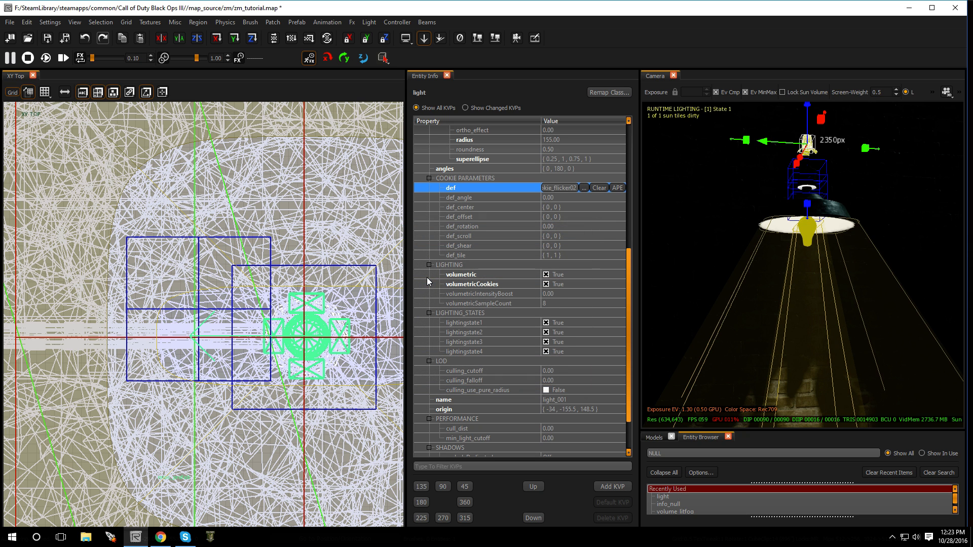
pyautogui.moveTo(706, 316)
pyautogui.mouseDown(button='right')
pyautogui.moveTo(821, 304)
pyautogui.moveTo(781, 309)
pyautogui.moveTo(771, 385)
pyautogui.moveTo(702, 334)
pyautogui.moveTo(695, 314)
pyautogui.moveTo(717, 316)
pyautogui.mouseUp(button='right')
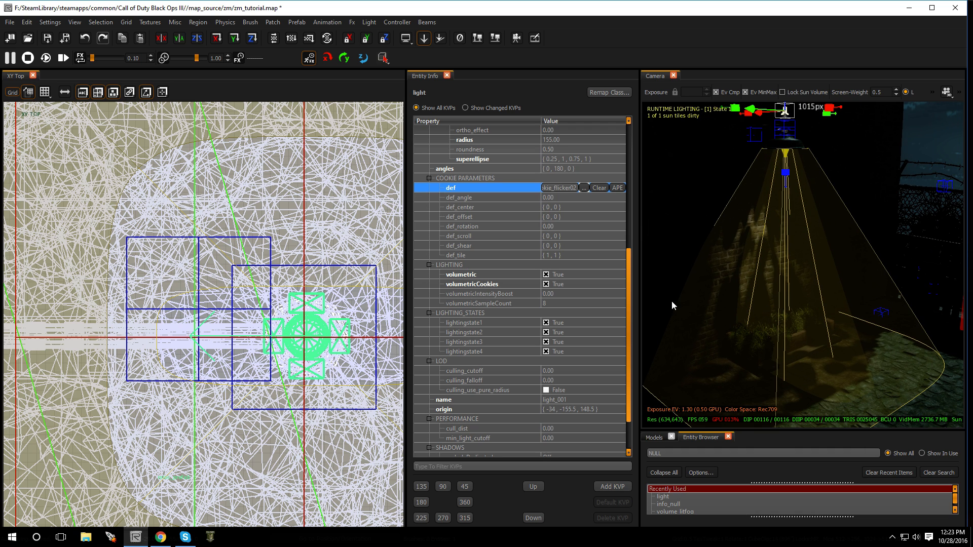
# Change the spot light's cookie def to truck_head_lights.
pyautogui.click(584, 187)
pyautogui.click(498, 317)
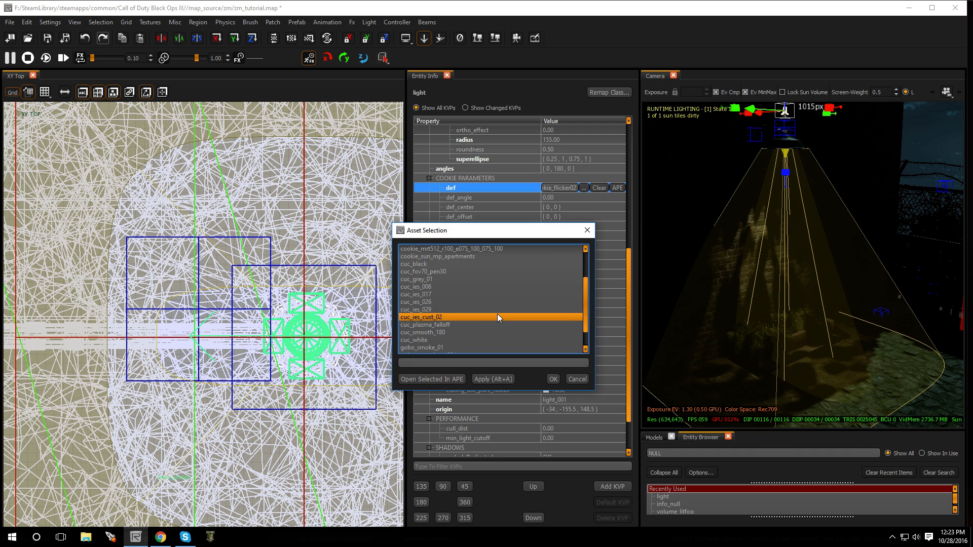
pyautogui.scroll(-1, 498, 315)
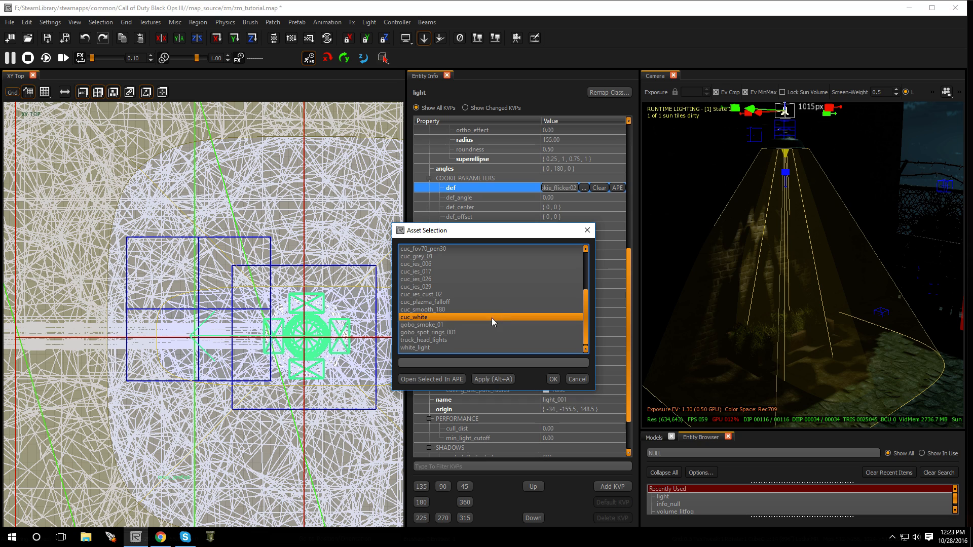
pyautogui.doubleClick(434, 340)
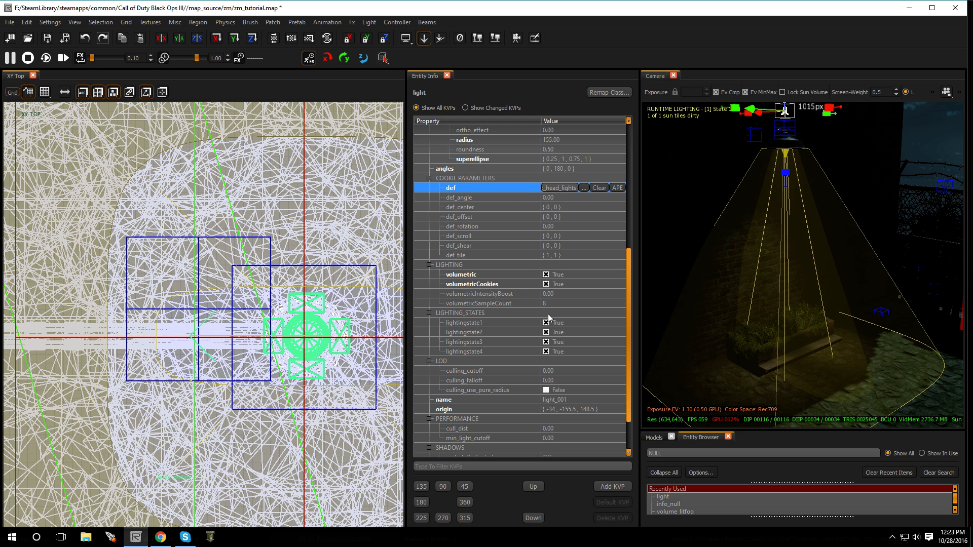
# Try cookie_caustic_ink as the spot light's cookie def and view its effect on the wall and ground.
pyautogui.click(584, 188)
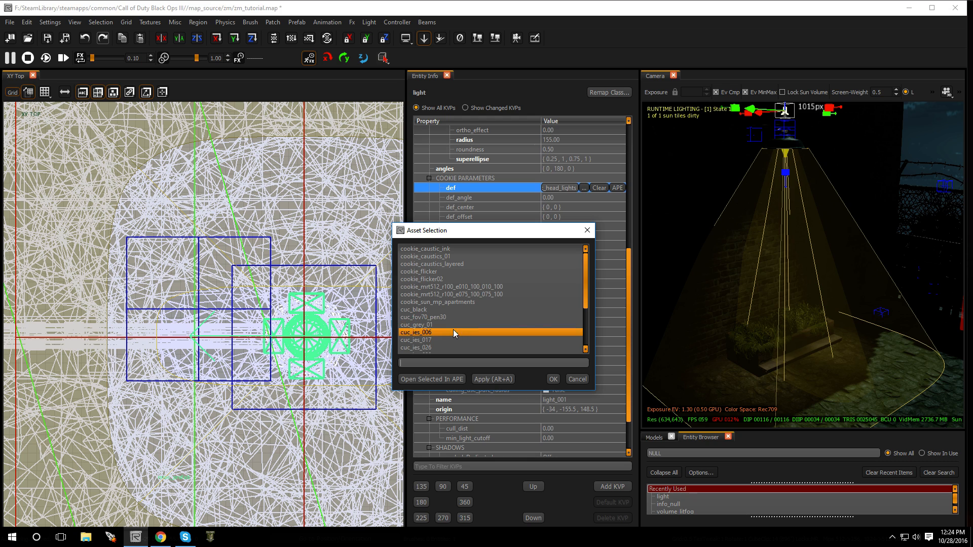
pyautogui.click(452, 248)
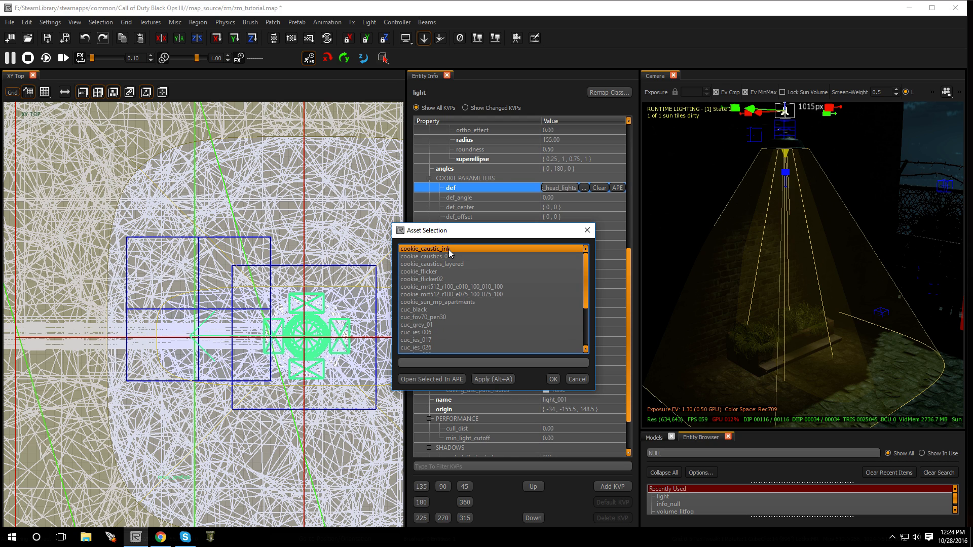
pyautogui.doubleClick(446, 248)
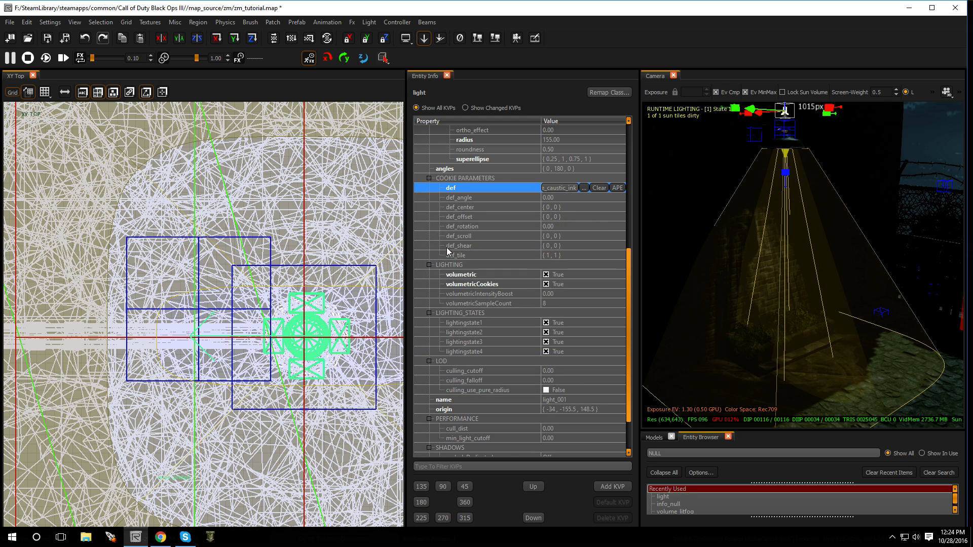
pyautogui.moveTo(803, 266); pyautogui.dragTo(765, 300, button='right')
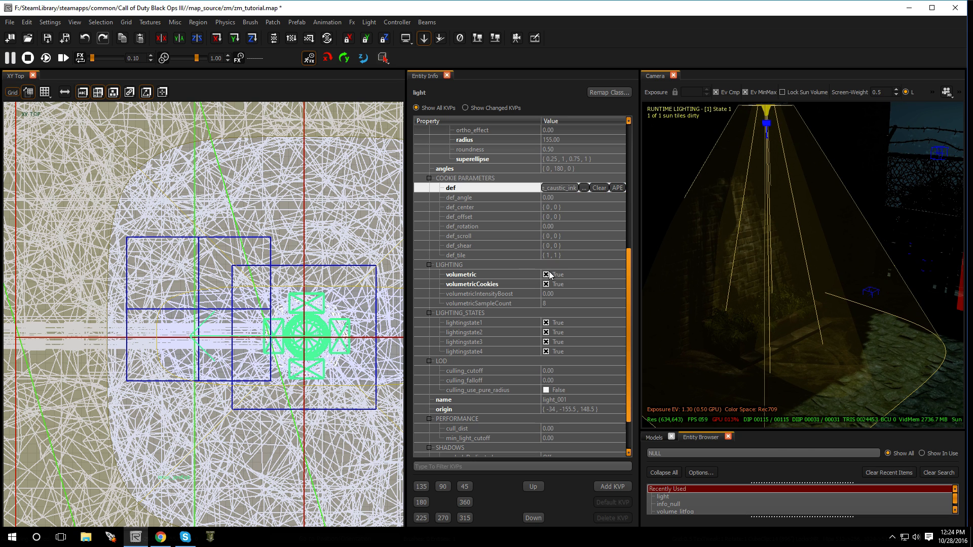
# Set the spot light's cookie def to cookie_flicker02 and view the pattern from several angles.
pyautogui.click(584, 188)
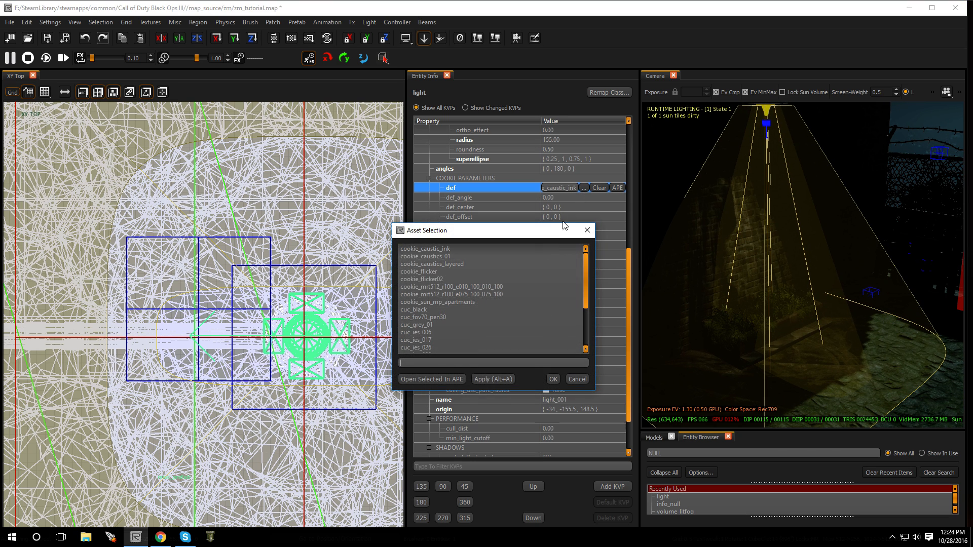
pyautogui.scroll(3, 501, 305)
pyautogui.doubleClick(460, 281)
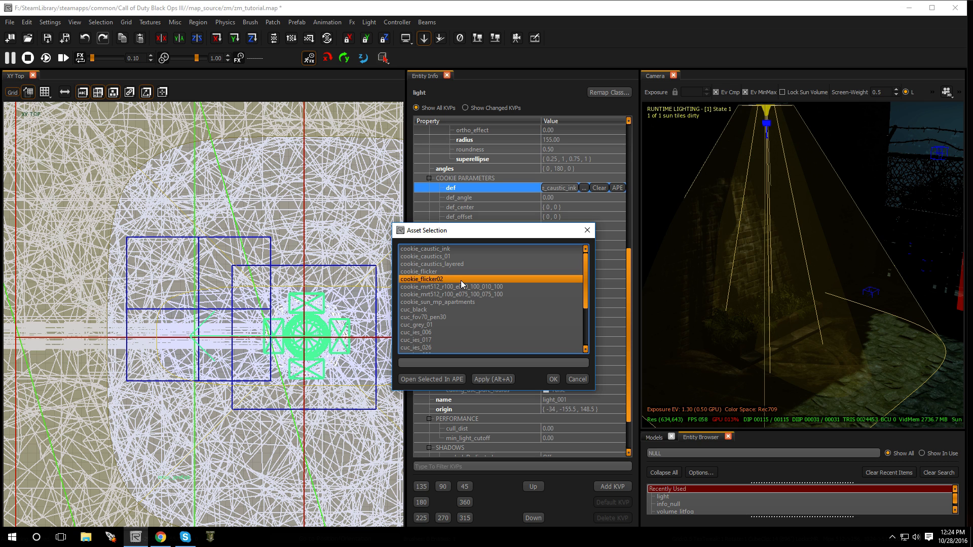
pyautogui.moveTo(712, 296); pyautogui.dragTo(707, 300, button='right')
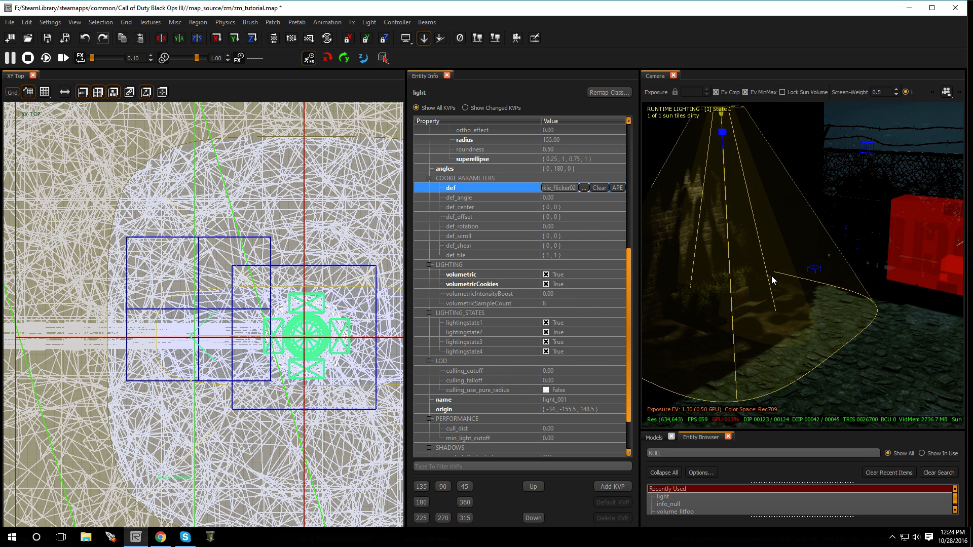
pyautogui.moveTo(772, 277); pyautogui.dragTo(765, 278, button='right')
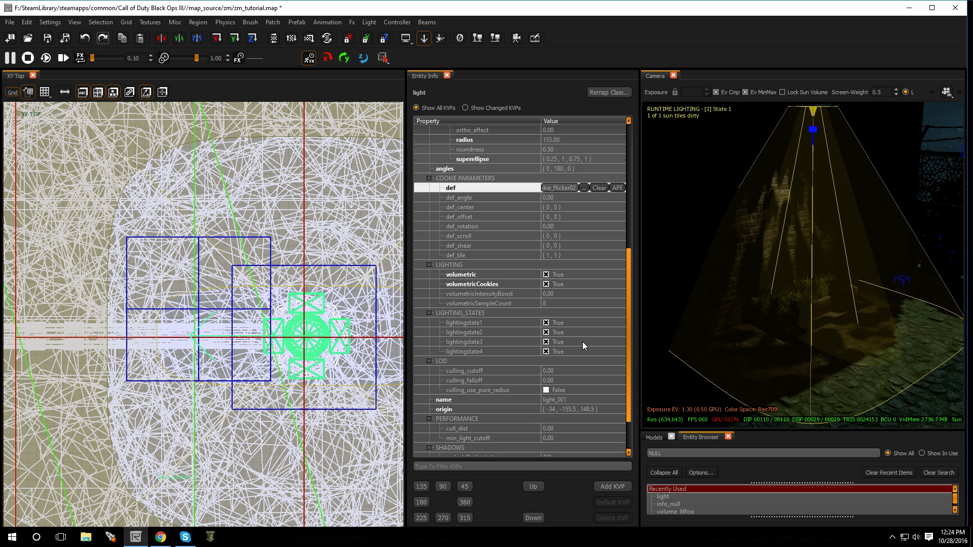
pyautogui.scroll(-2, 561, 357)
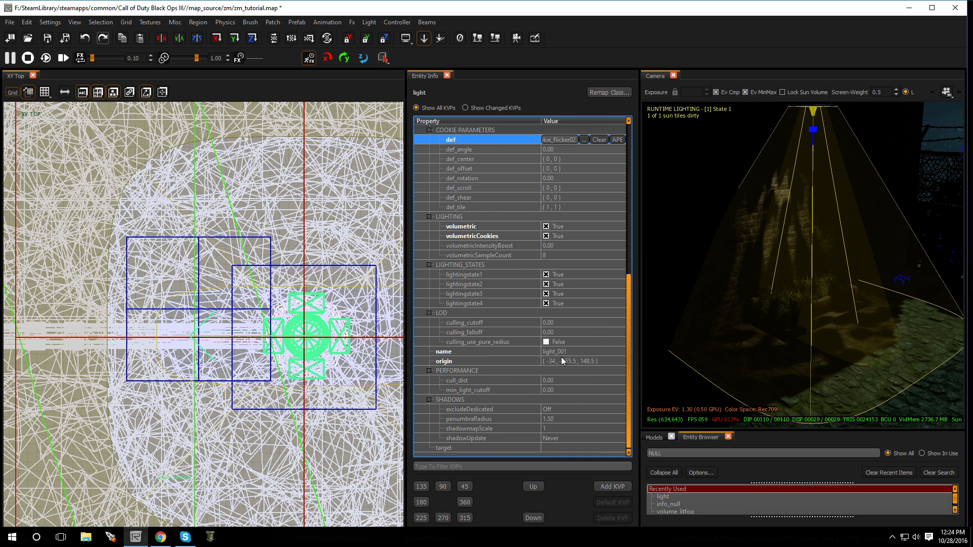
pyautogui.moveTo(760, 304); pyautogui.dragTo(775, 281, button='right')
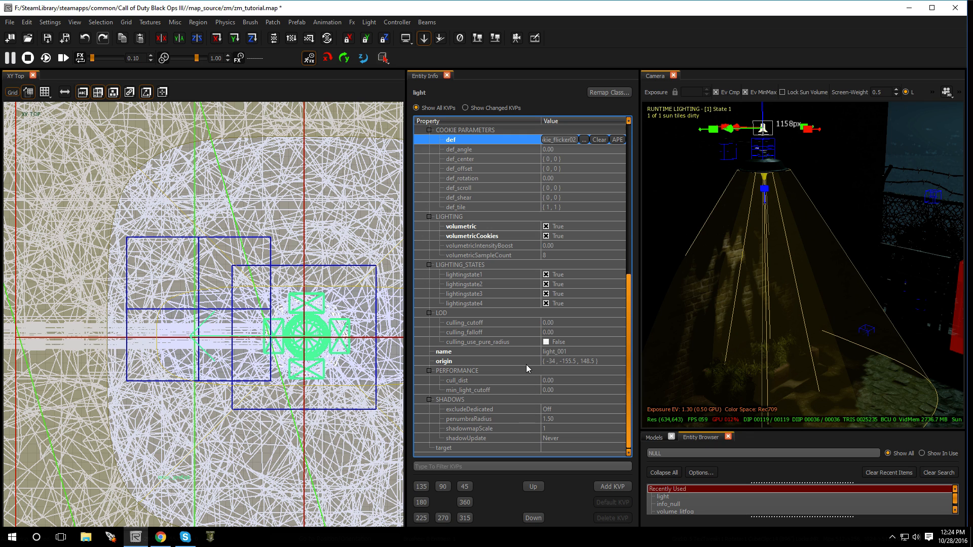
# Disable PRIMARY_NOSHADOWMAP for the spot light and check the light cone.
pyautogui.scroll(8, 533, 263)
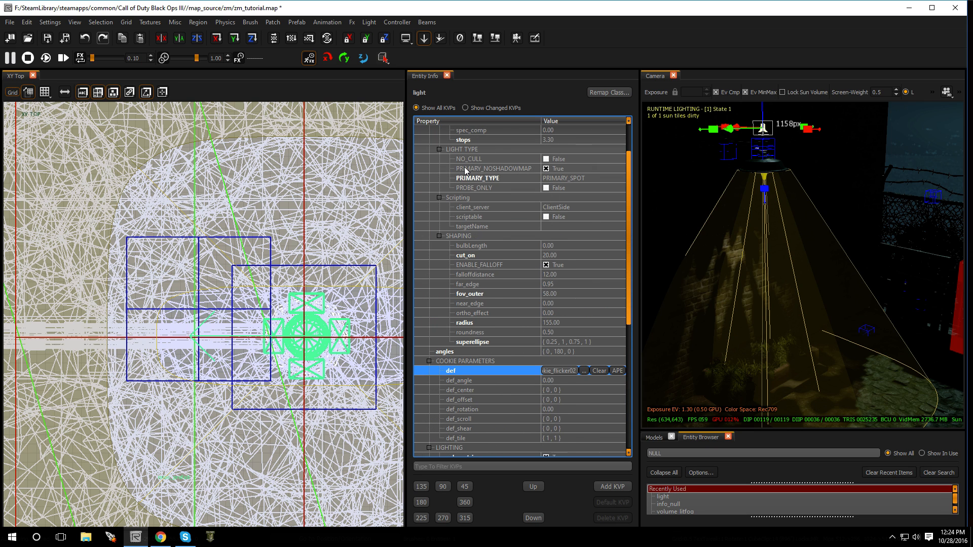
pyautogui.click(546, 169)
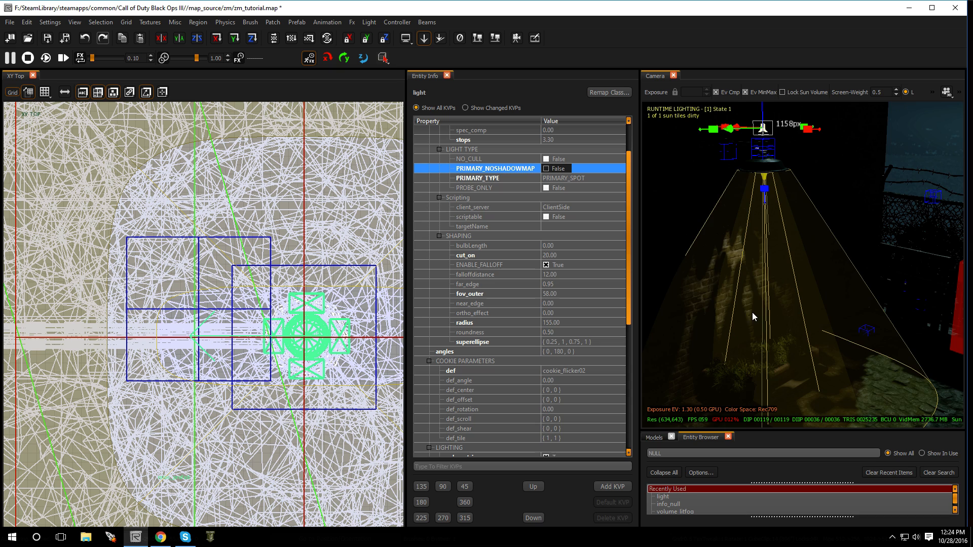
pyautogui.moveTo(753, 312)
pyautogui.mouseDown(button='right')
pyautogui.moveTo(783, 317)
pyautogui.moveTo(750, 311)
pyautogui.mouseUp(button='right')
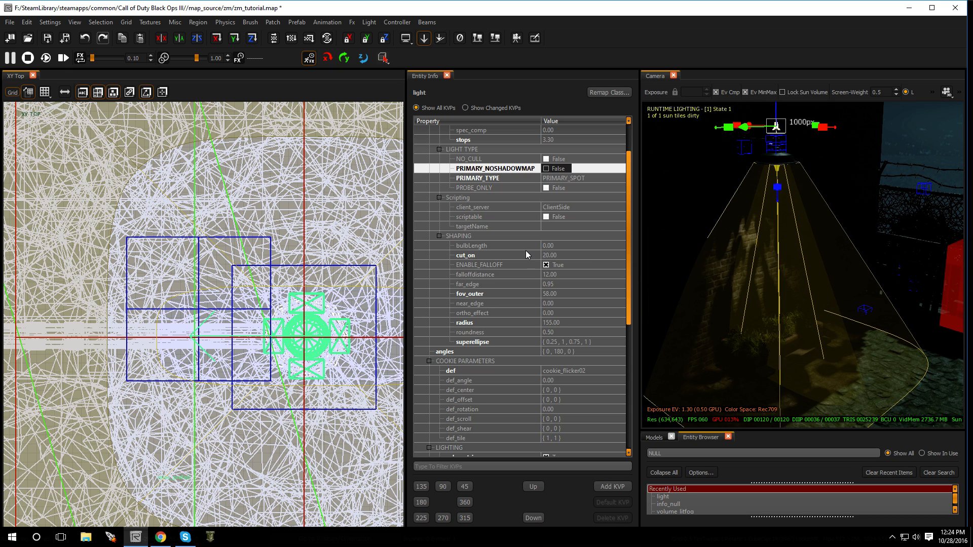
# Set both def_tile values of the spot light's cookie to 0.002.
pyautogui.scroll(-5, 555, 308)
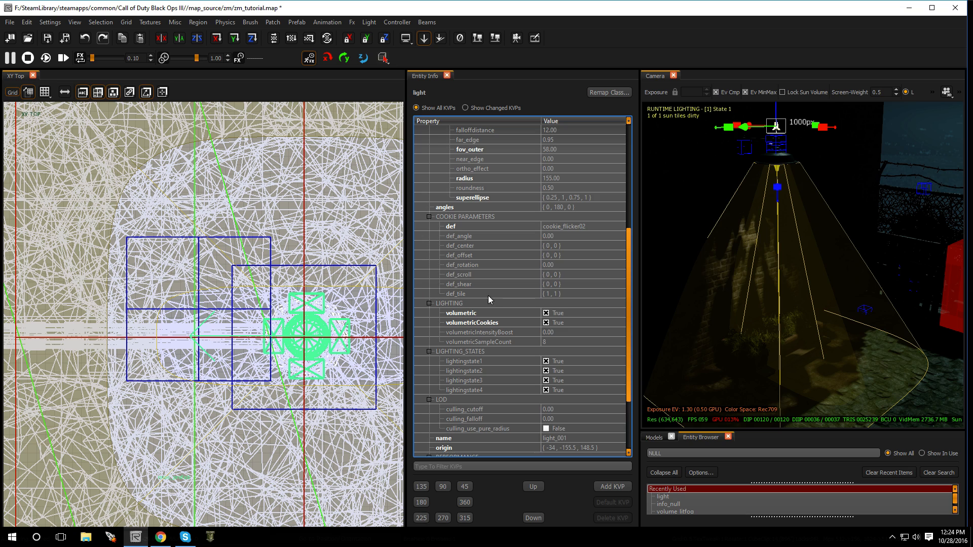
pyautogui.click(549, 296)
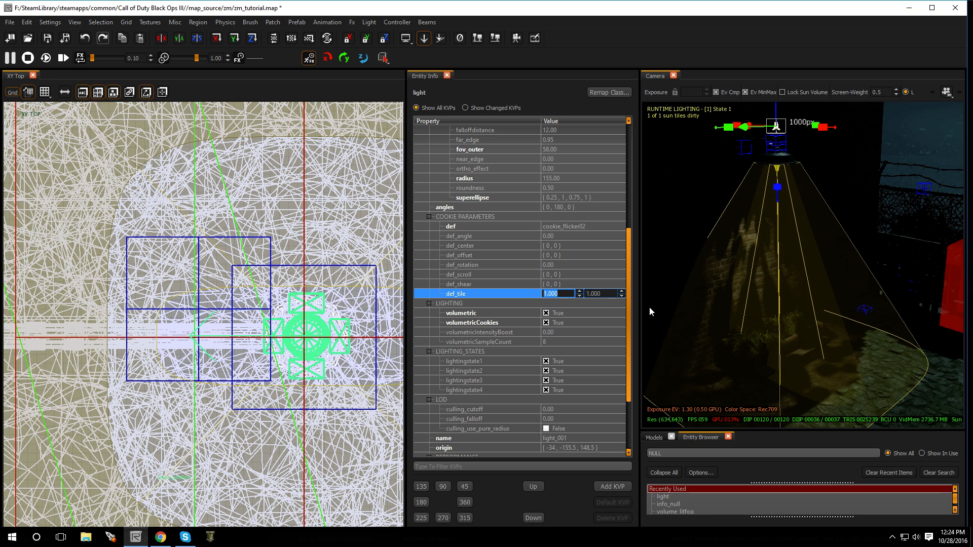
pyautogui.write('00')
pyautogui.press('Return')
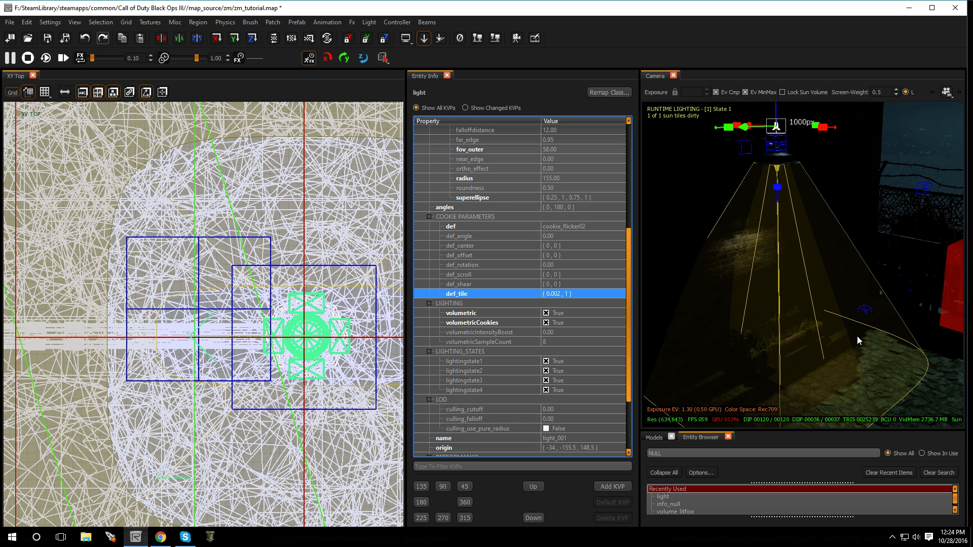
pyautogui.moveTo(858, 340)
pyautogui.mouseDown(button='right')
pyautogui.moveTo(928, 341)
pyautogui.moveTo(858, 340)
pyautogui.mouseUp(button='right')
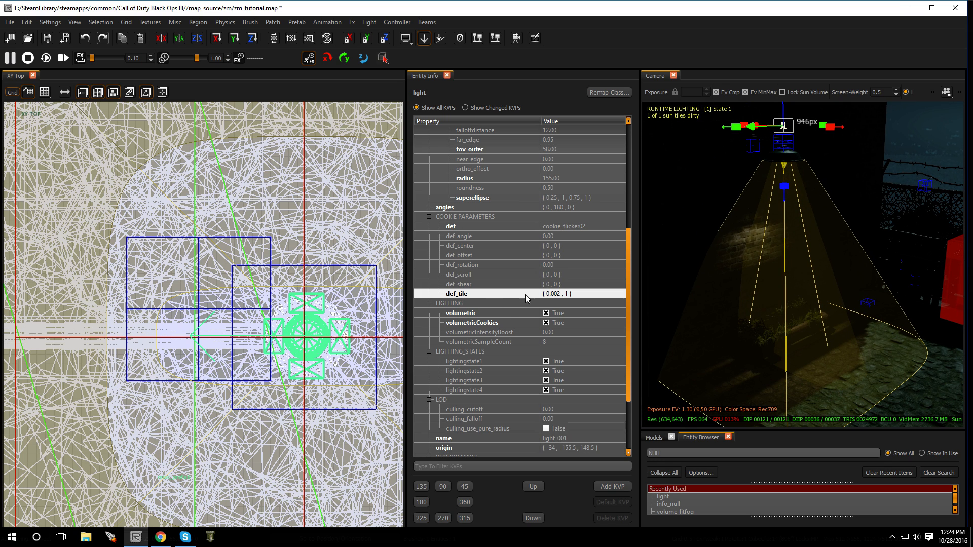
pyautogui.click(567, 295)
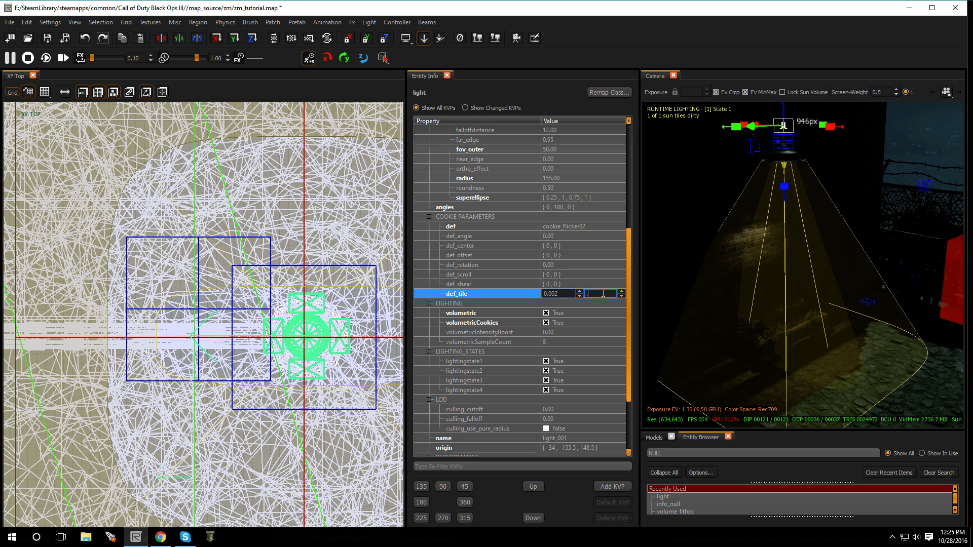
pyautogui.click(603, 293)
pyautogui.write('.002')
pyautogui.press('Return')
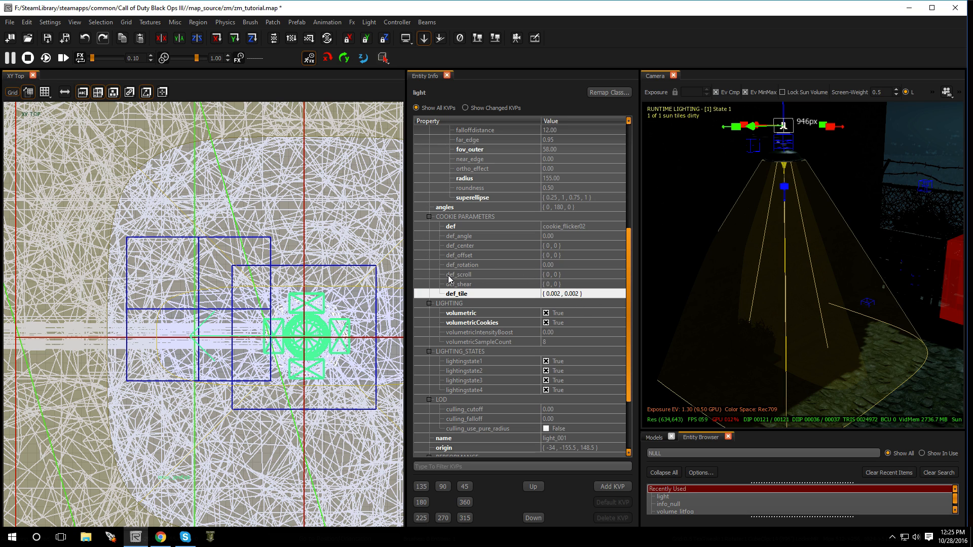
# Set the cookie's def_scroll values to 0.5 and 0.15, and deselect the spot light.
pyautogui.click(546, 274)
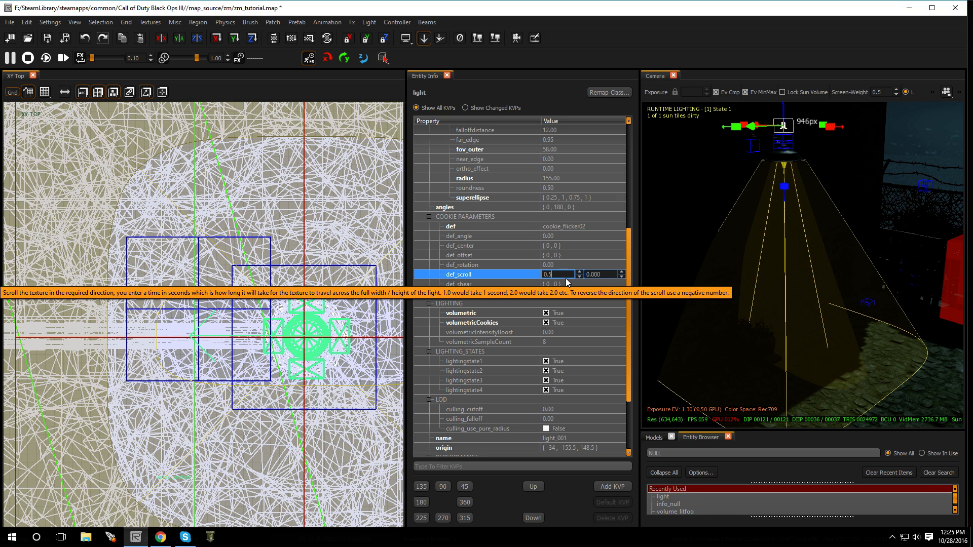
pyautogui.press('Return')
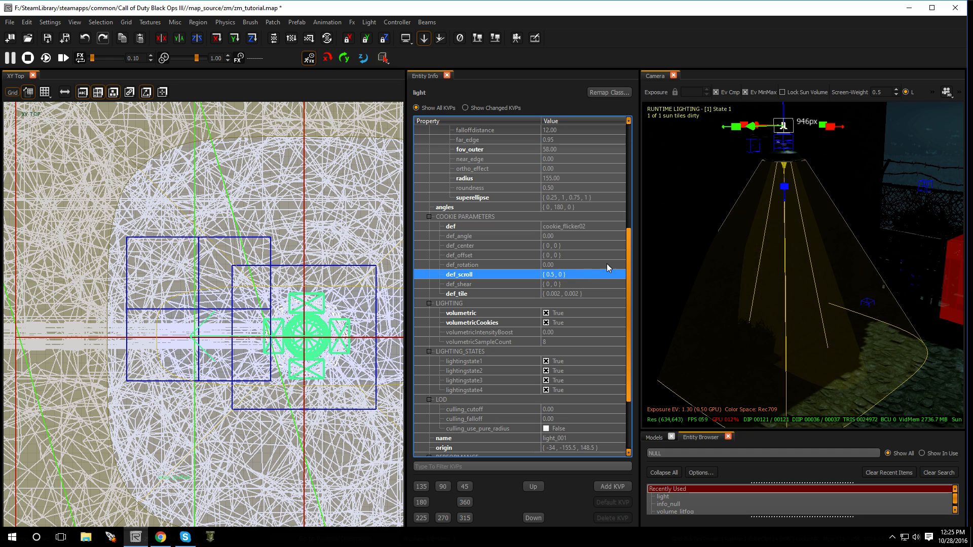
pyautogui.moveTo(693, 278)
pyautogui.mouseDown(button='right')
pyautogui.moveTo(730, 280)
pyautogui.moveTo(693, 284)
pyautogui.mouseUp(button='right')
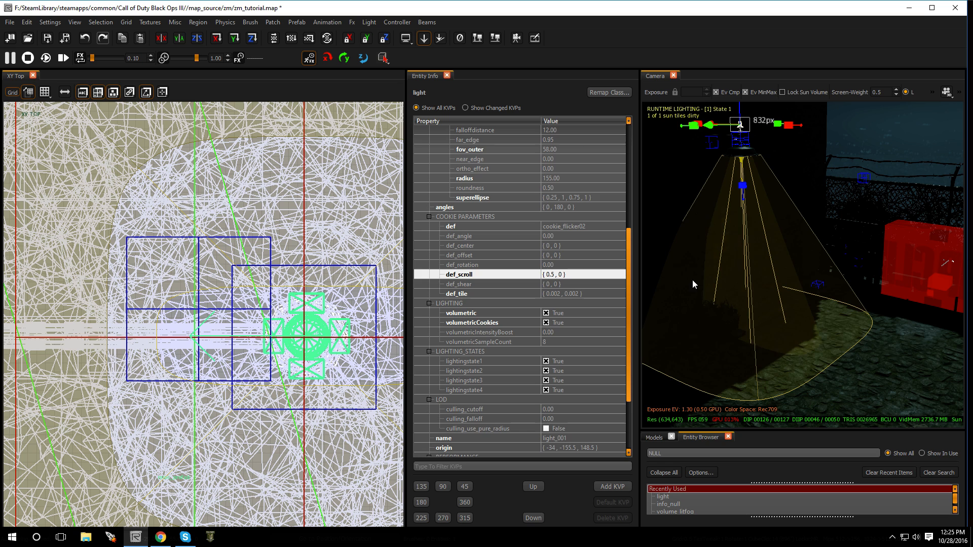
pyautogui.click(550, 274)
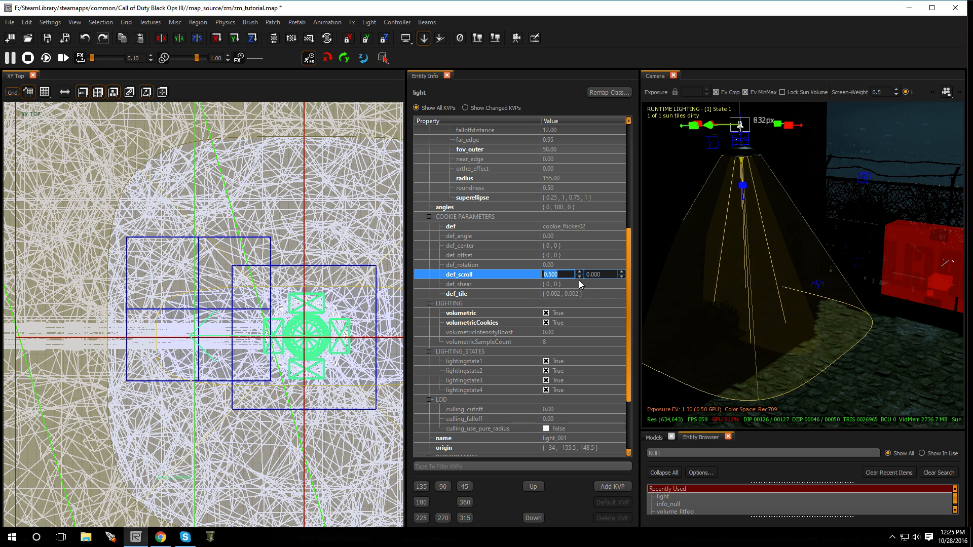
pyautogui.press('Tab')
pyautogui.press('BackSpace')
pyautogui.write('.15')
pyautogui.press('Return')
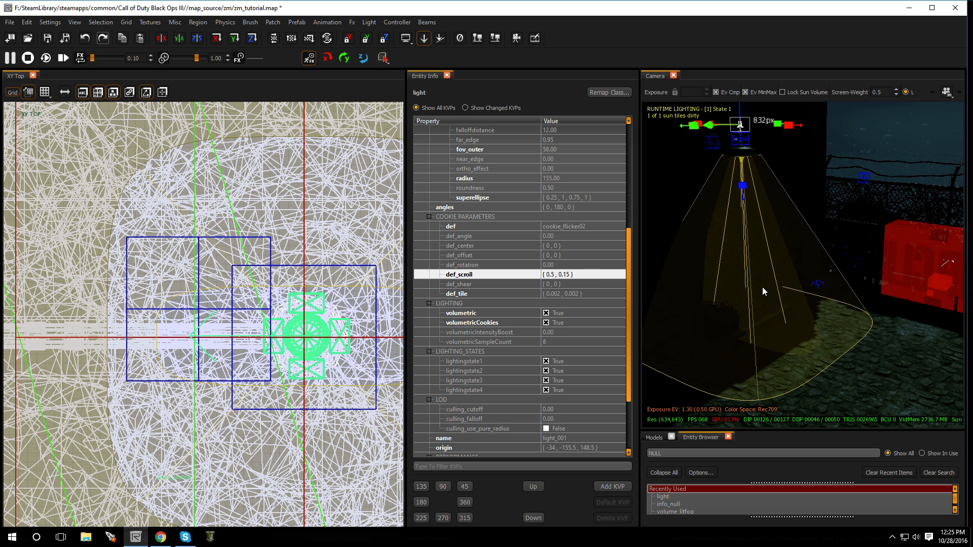
pyautogui.press('Escape')
pyautogui.moveTo(765, 285); pyautogui.dragTo(749, 270, button='right')
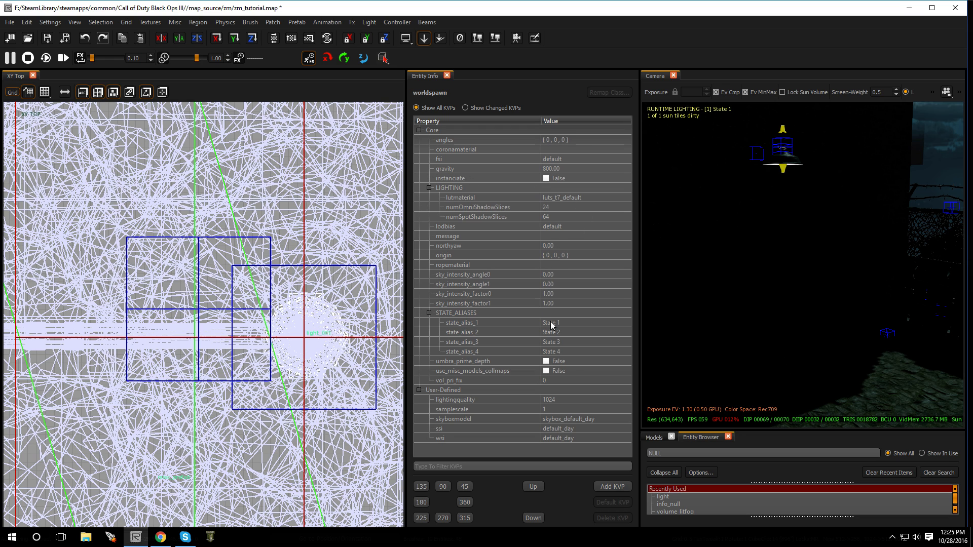
# Select the spot light above the lamp again and set its roundness to 1, keeping ENABLE_FALLOFF on.
pyautogui.click(782, 134)
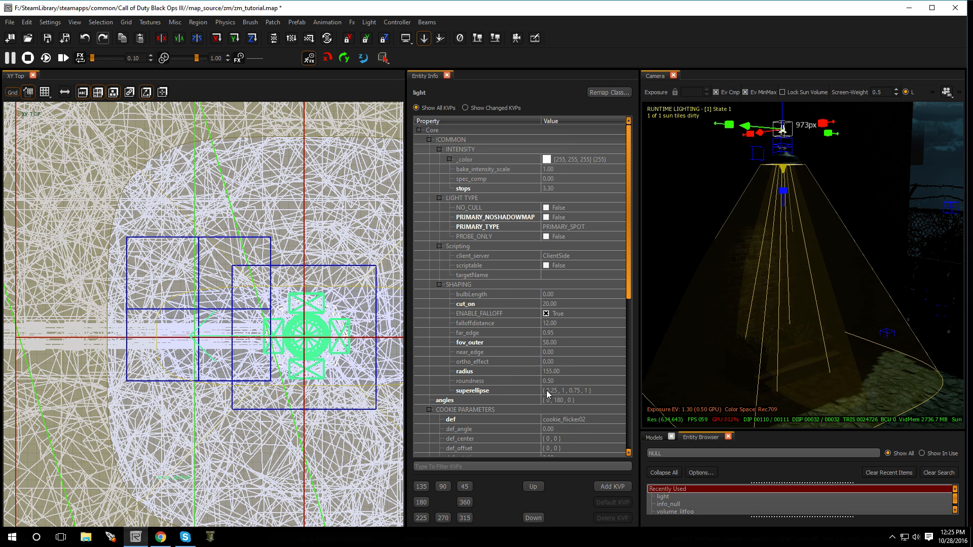
pyautogui.scroll(-1, 548, 395)
pyautogui.click(558, 352)
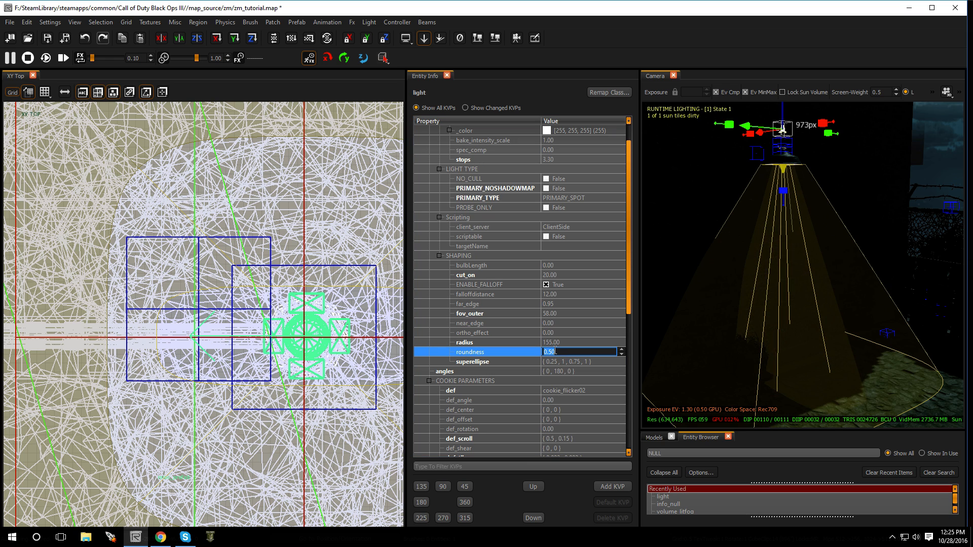
pyautogui.write('1')
pyautogui.press('Return')
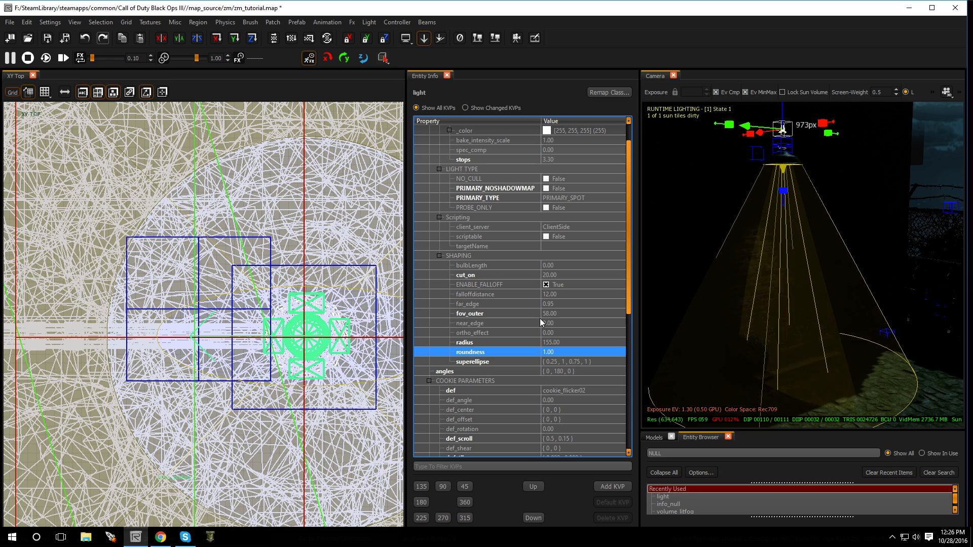
pyautogui.click(546, 285)
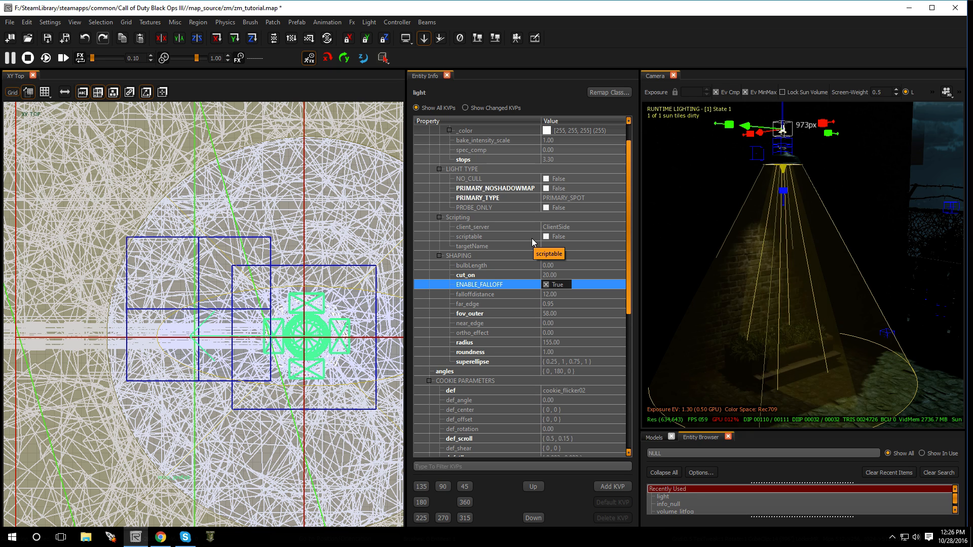
# Set the spot light cookie's def_rotation to 120 degrees per second.
pyautogui.scroll(-5, 525, 260)
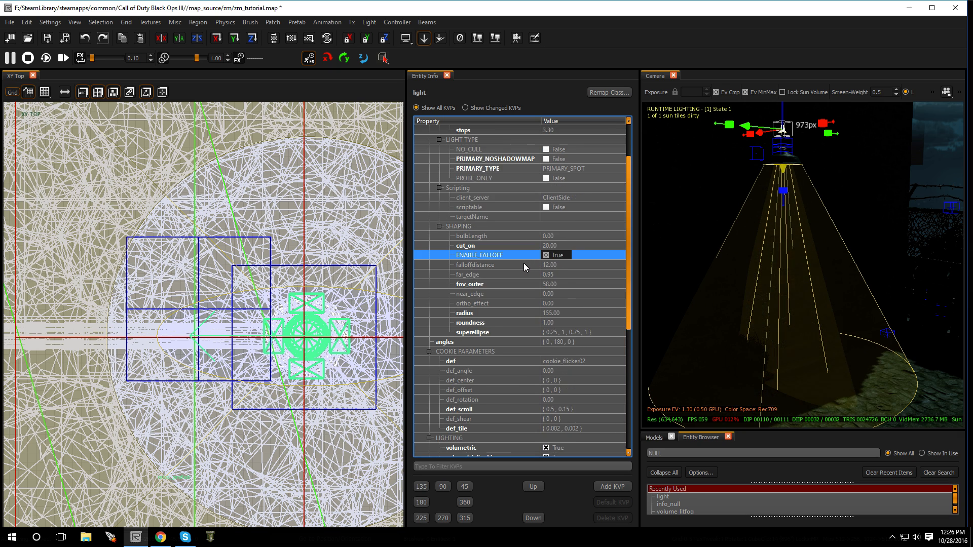
pyautogui.scroll(-4, 523, 272)
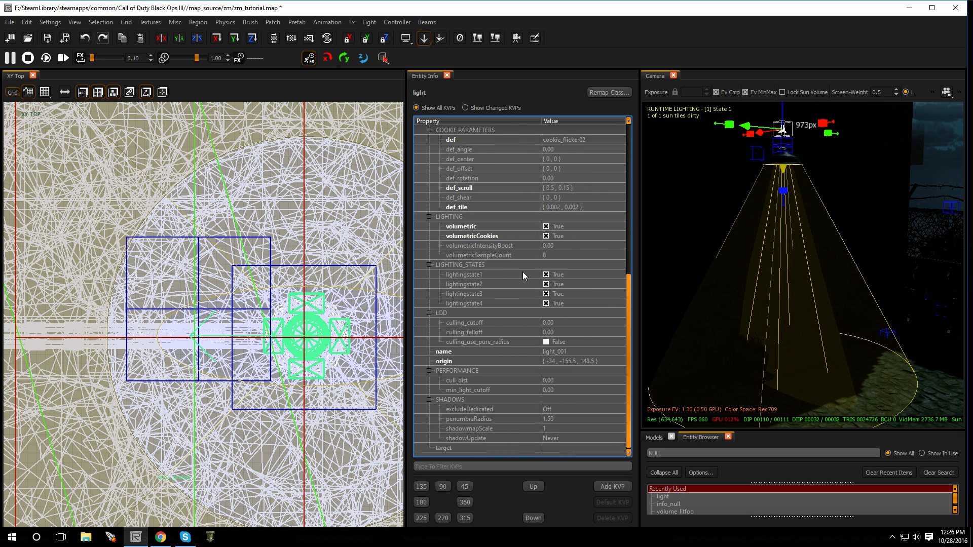
pyautogui.scroll(3, 524, 276)
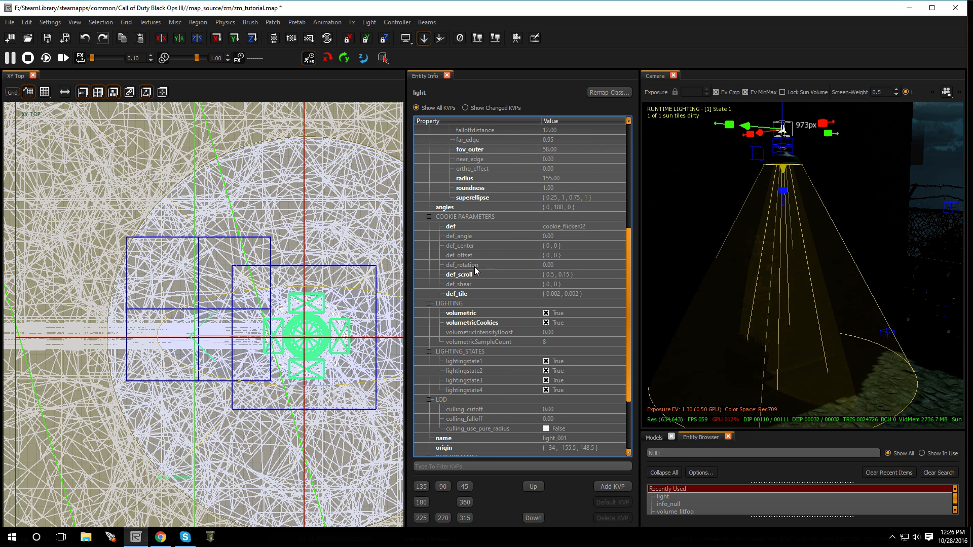
pyautogui.click(561, 265)
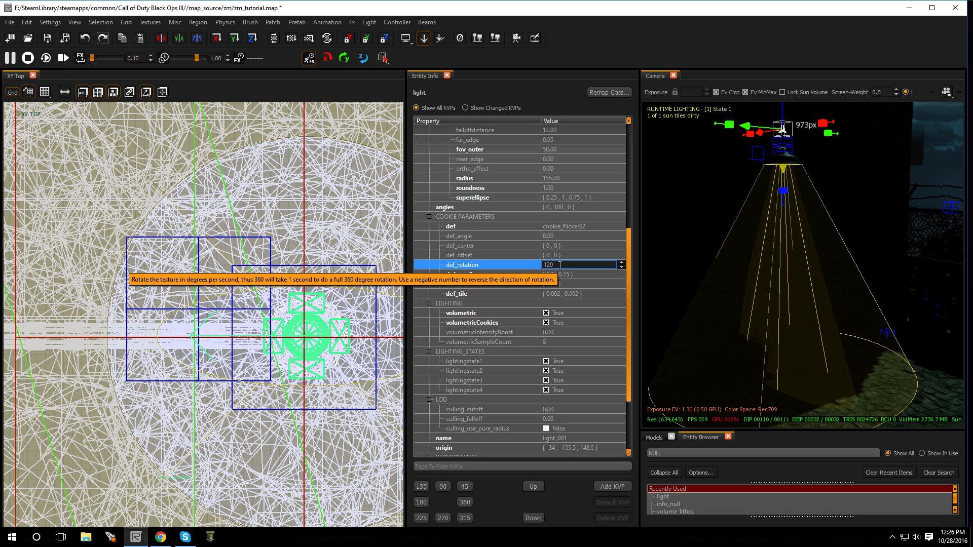
pyautogui.press('Return')
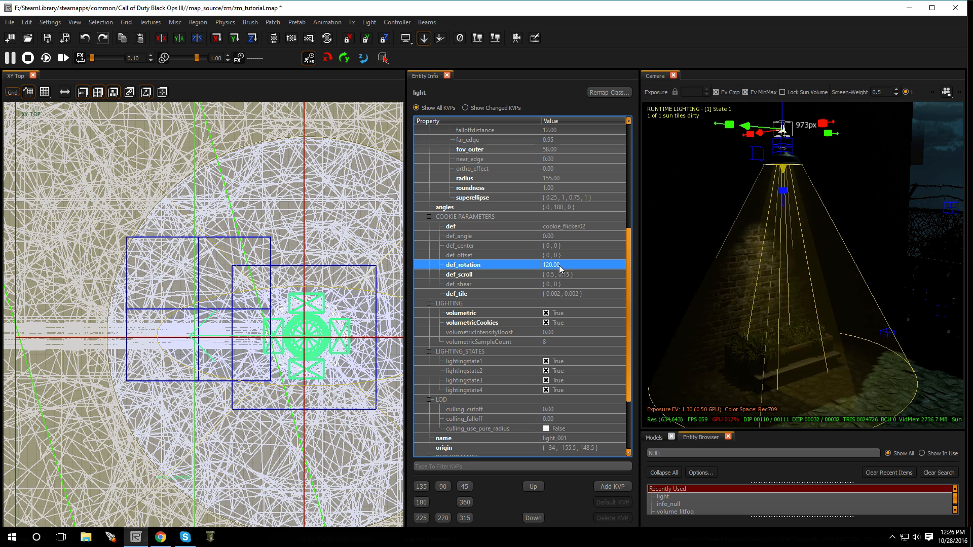
# Set both def_tile values of the spot light's cookie to 1.
pyautogui.click(556, 295)
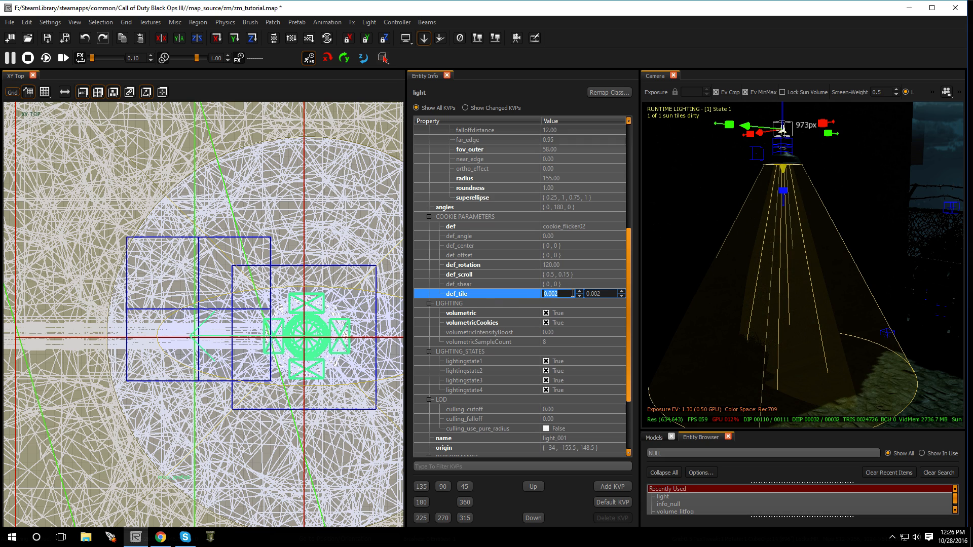
pyautogui.write('1')
pyautogui.press('Return')
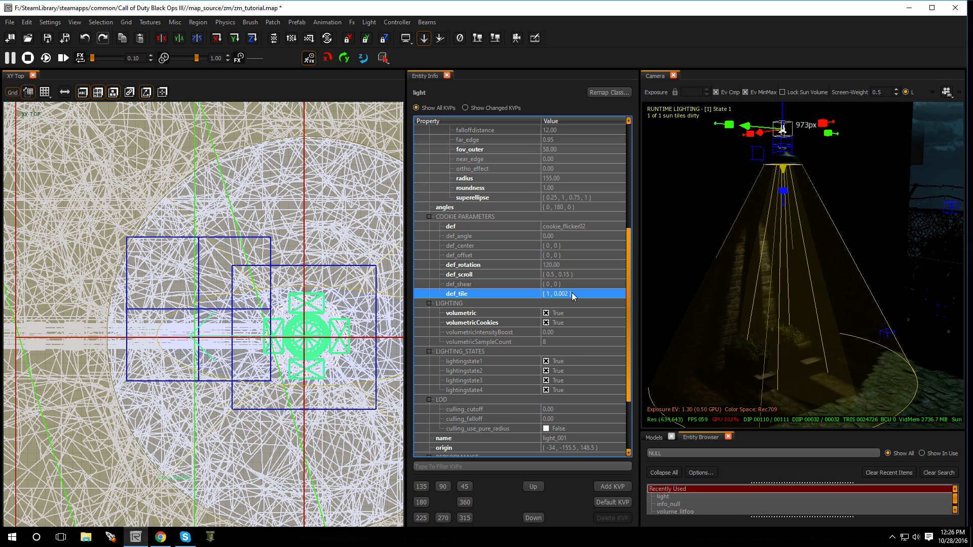
pyautogui.click(581, 295)
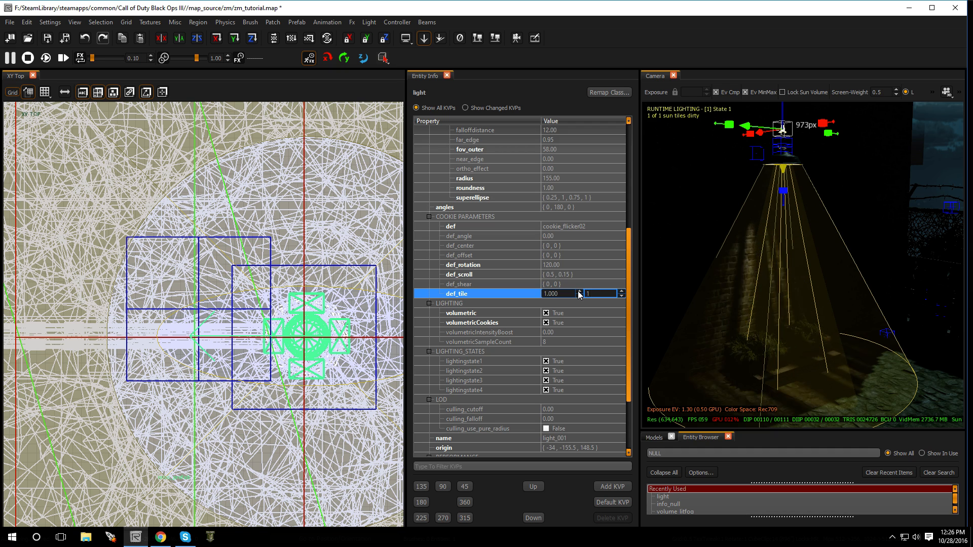
pyautogui.write('1')
pyautogui.press('Return')
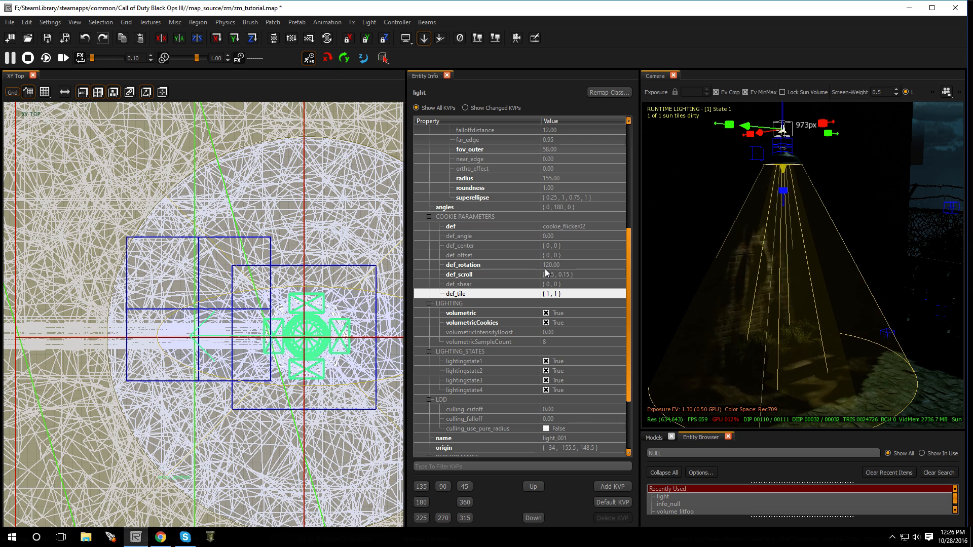
# Try cookie_caustics_01 and cookie_caustic_ink as the spot light's cookie def.
pyautogui.click(558, 227)
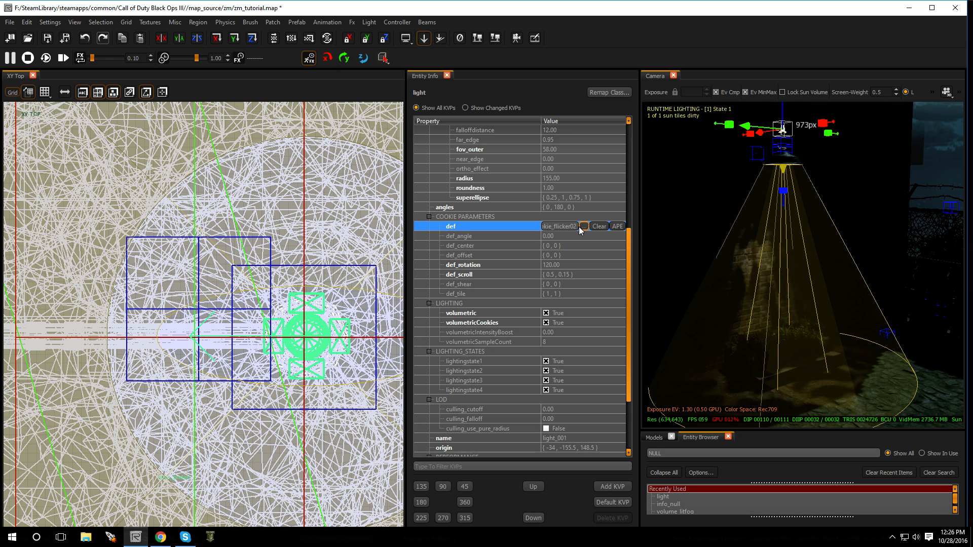
pyautogui.click(557, 227)
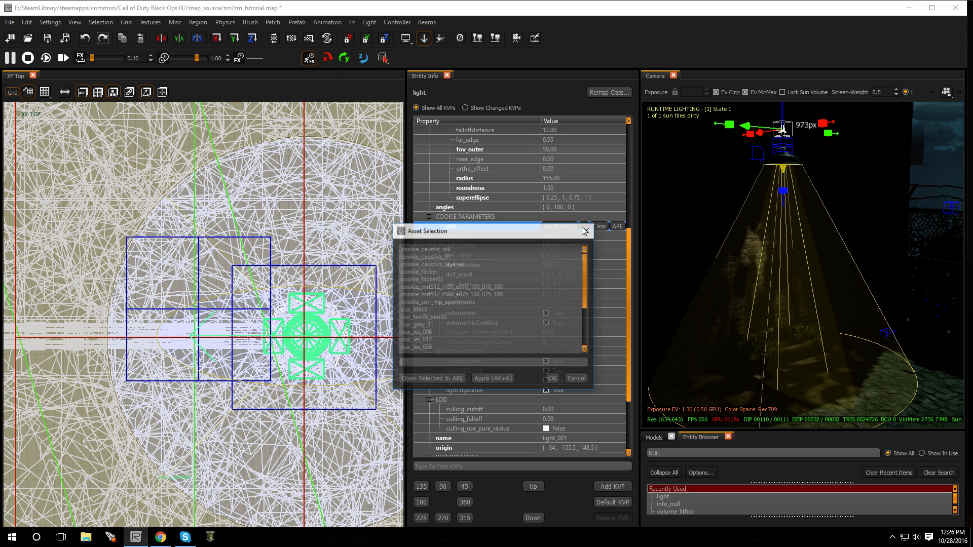
pyautogui.doubleClick(458, 257)
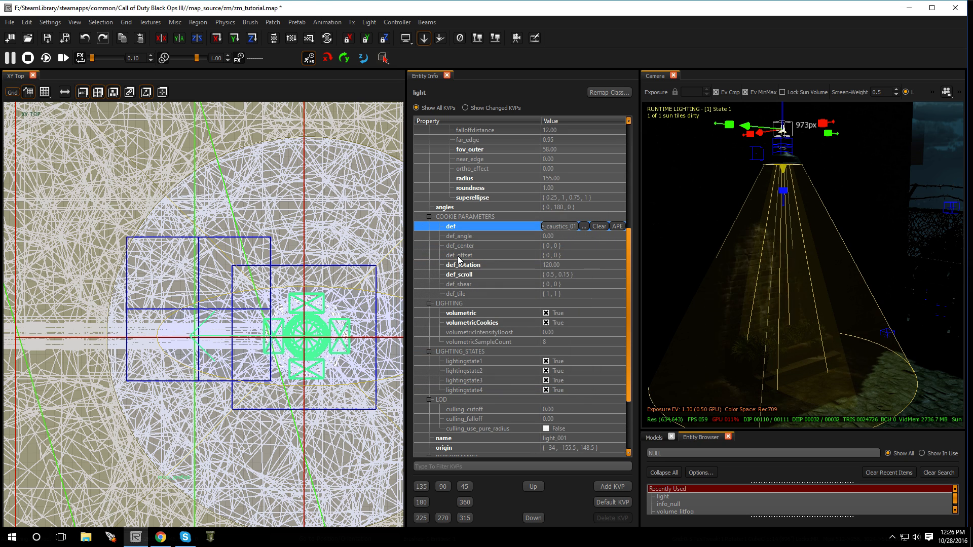
pyautogui.moveTo(719, 334); pyautogui.dragTo(757, 351, button='right')
pyautogui.click(584, 226)
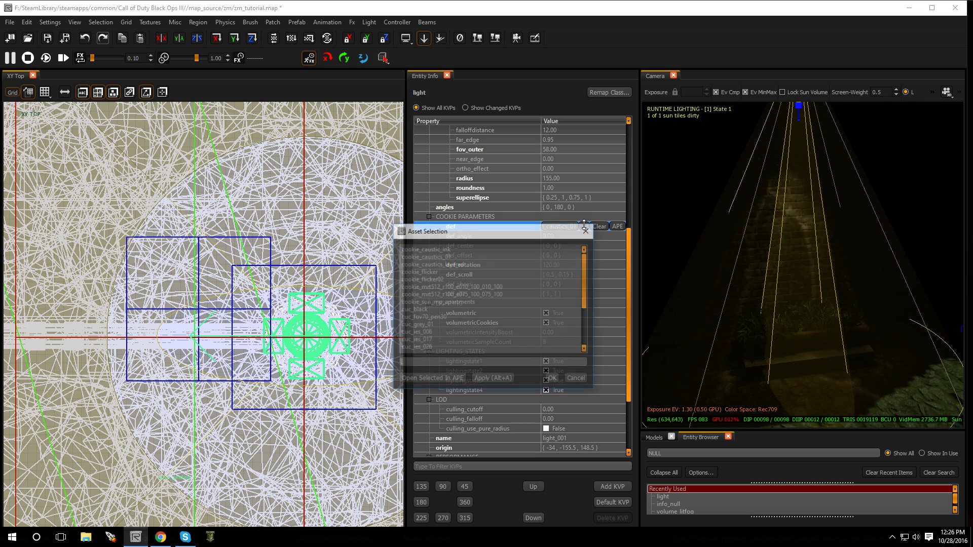
pyautogui.click(482, 248)
pyautogui.doubleClick(481, 248)
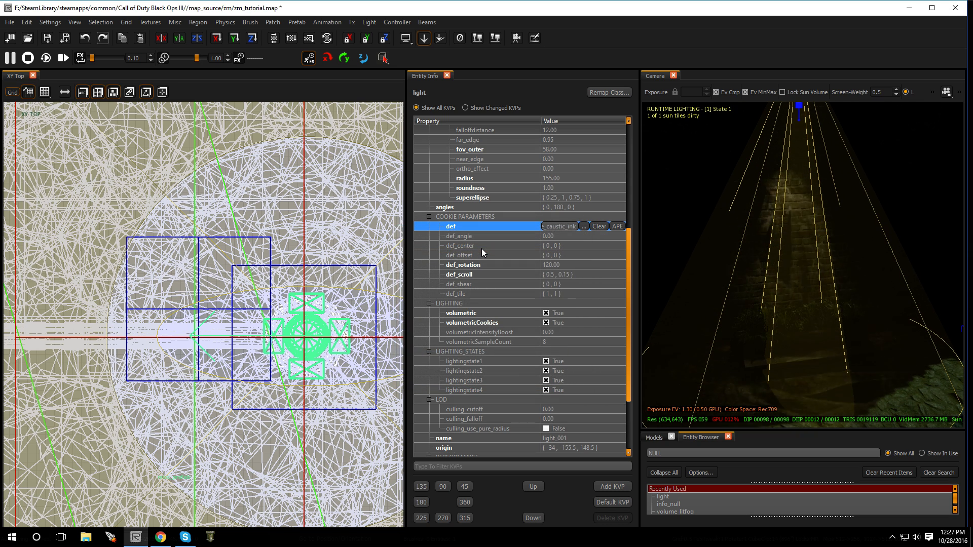
# Switch the spot light's cookie def to cookie_sun_mp_apartments and check its pattern on the wall and ground.
pyautogui.click(584, 227)
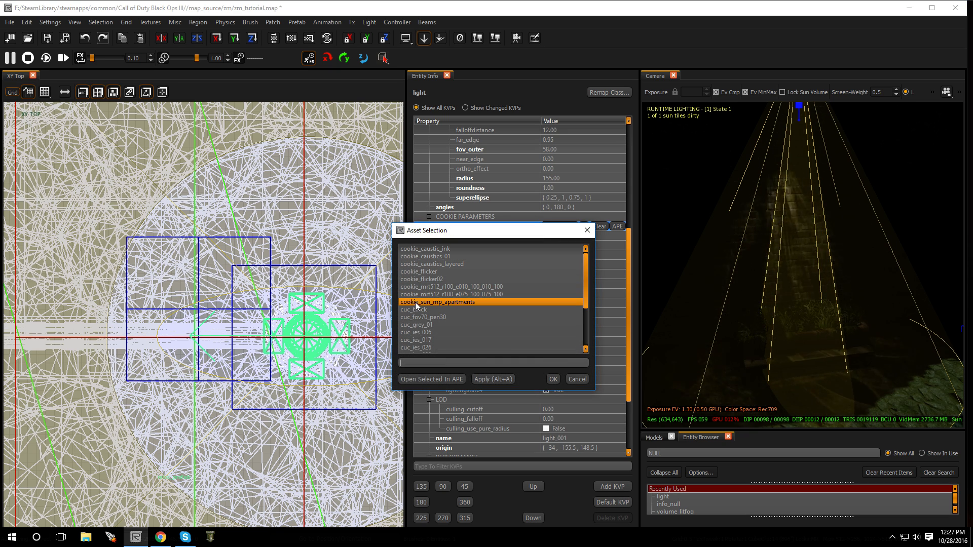
pyautogui.doubleClick(450, 303)
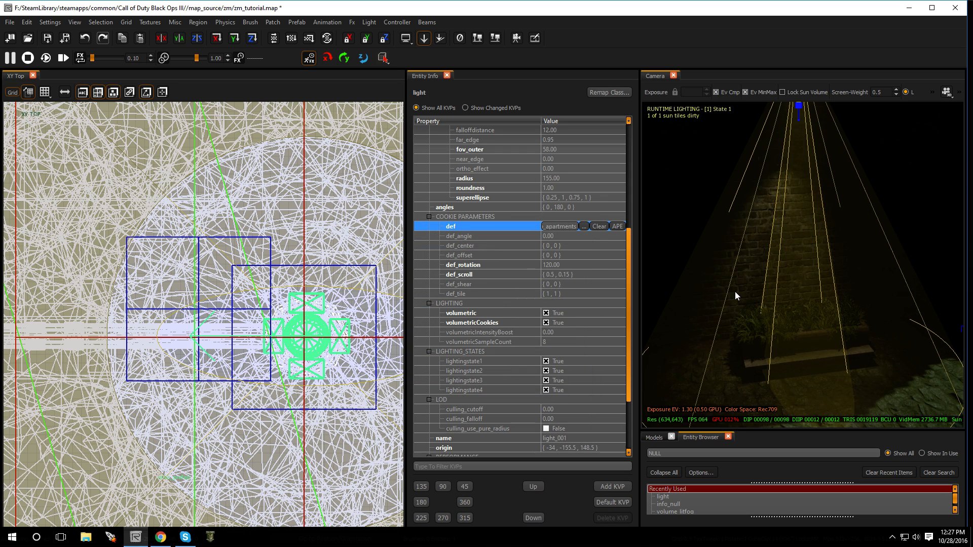
pyautogui.moveTo(735, 291); pyautogui.dragTo(933, 294, button='right')
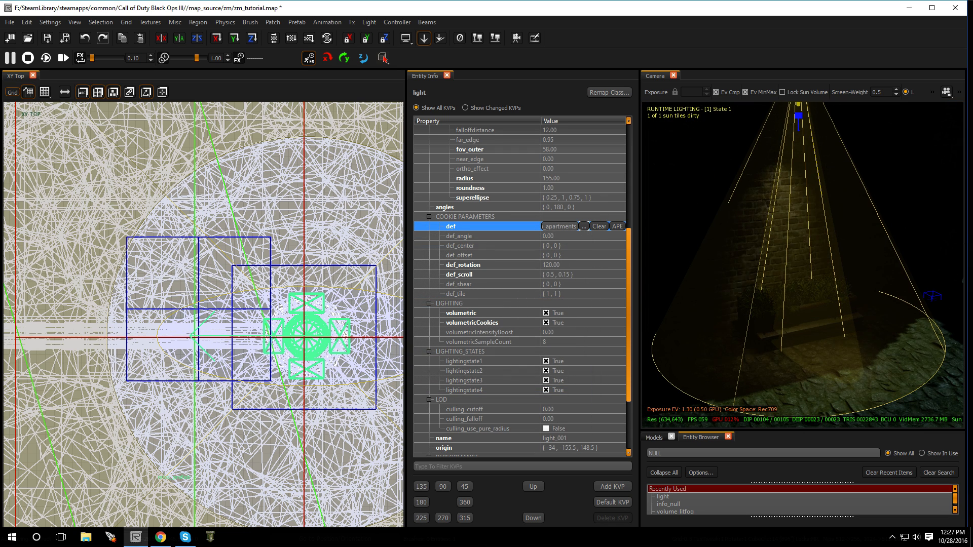
# Widen the entity properties area and assign truck_head_lights as the spot light's cookie def.
pyautogui.moveTo(634, 274); pyautogui.dragTo(411, 249)
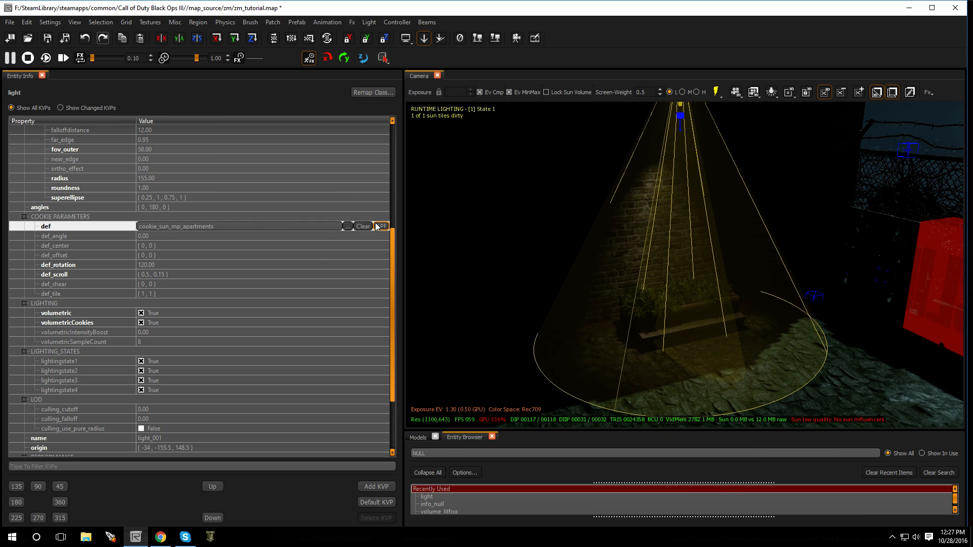
pyautogui.click(351, 227)
pyautogui.scroll(-4, 452, 332)
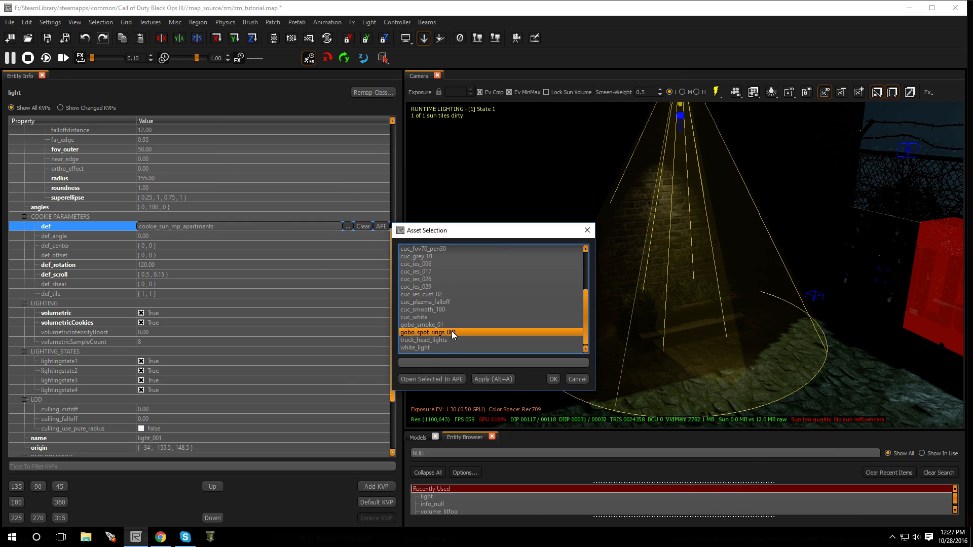
pyautogui.doubleClick(426, 340)
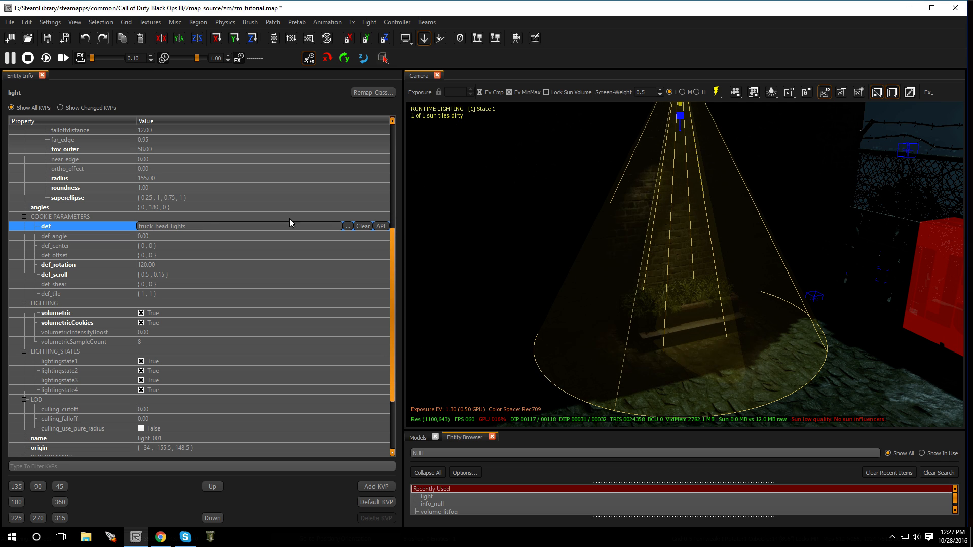
# Raise the spot light's brightness by setting stops to 7.5.
pyautogui.scroll(7, 117, 190)
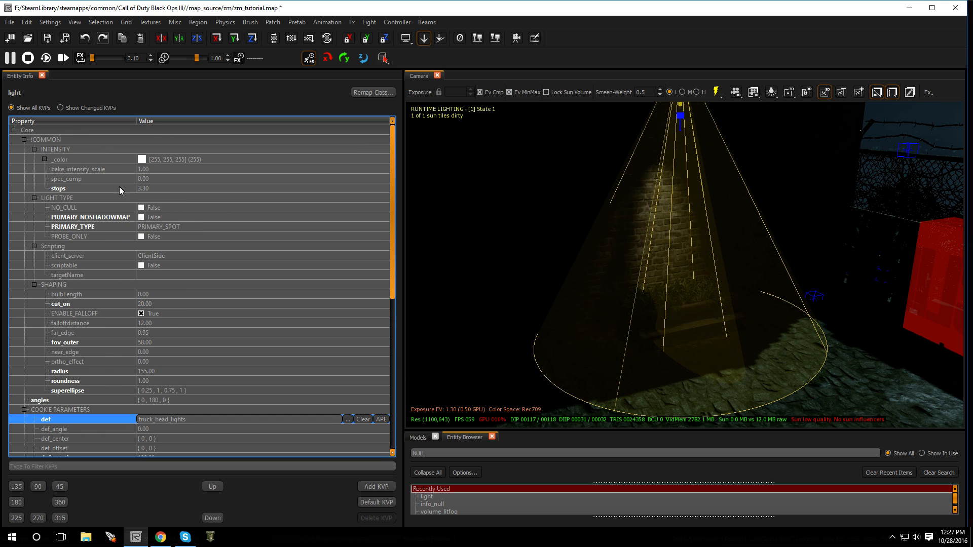
pyautogui.click(149, 189)
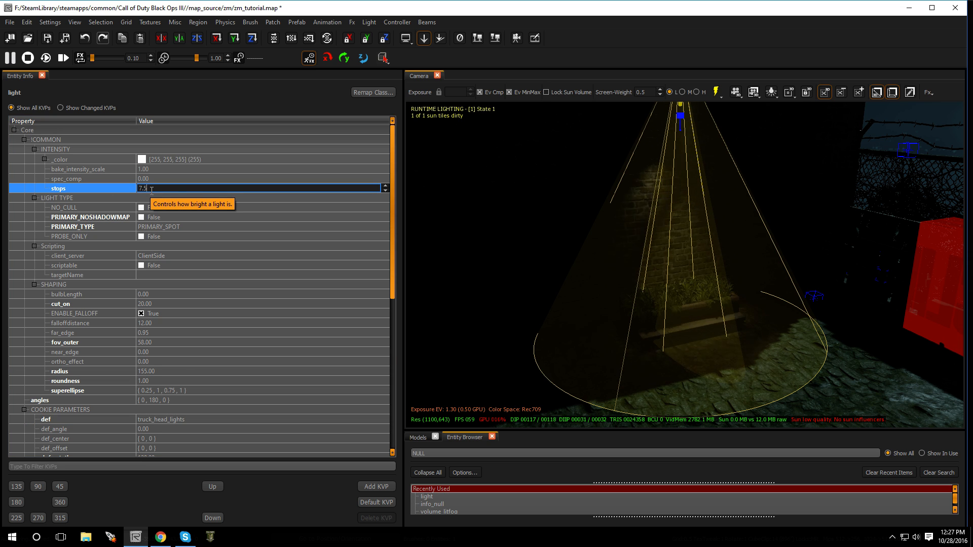
pyautogui.press('Return')
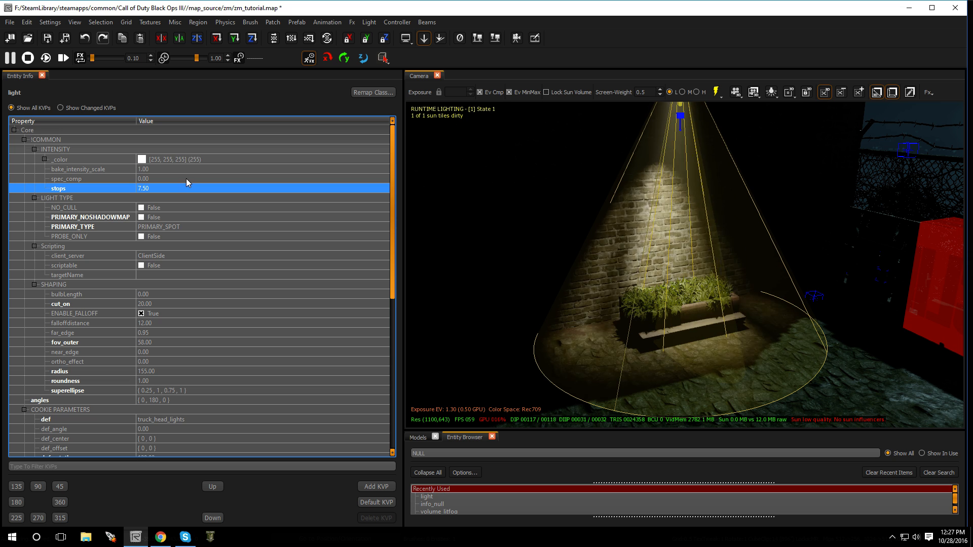
# Set both def_tile values of the truck_head_lights cookie to 0.5.
pyautogui.scroll(-4, 154, 288)
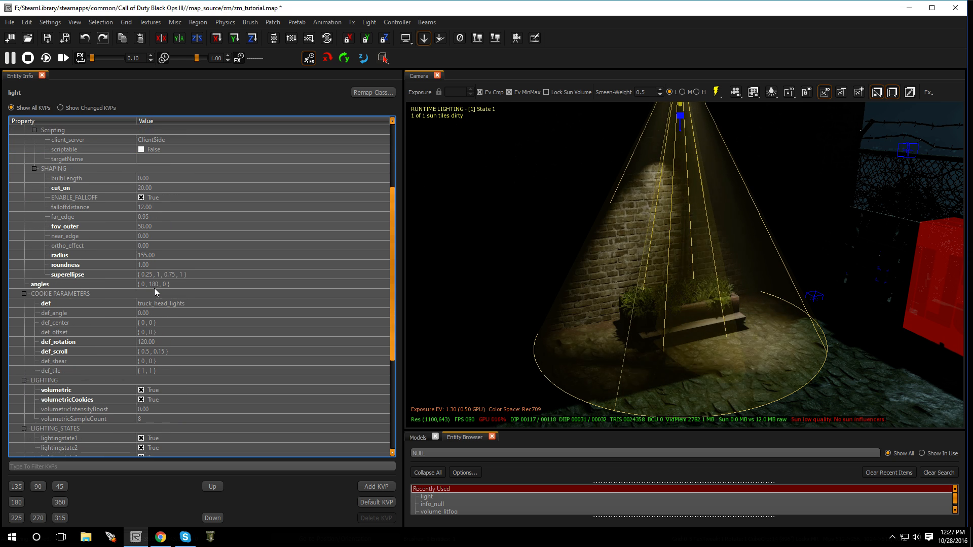
pyautogui.scroll(-1, 154, 288)
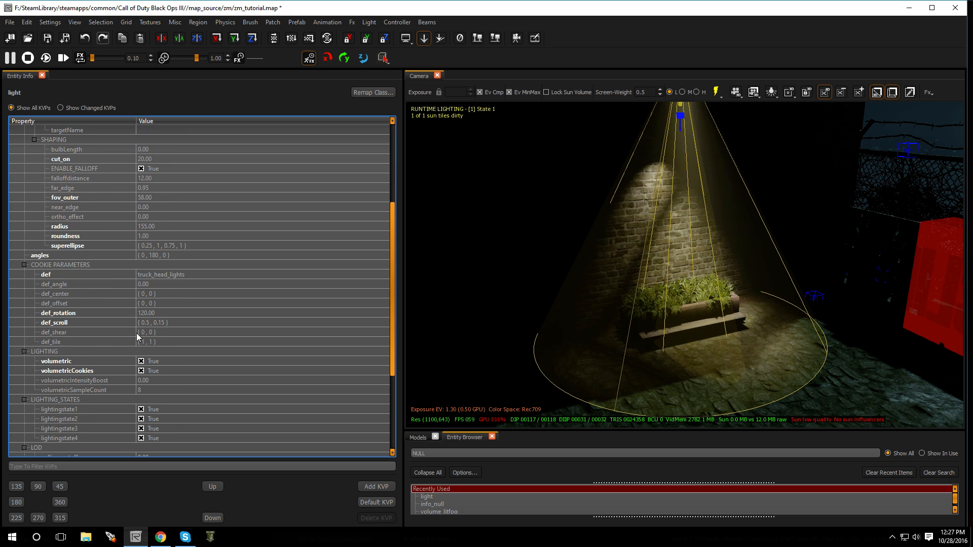
pyautogui.click(167, 342)
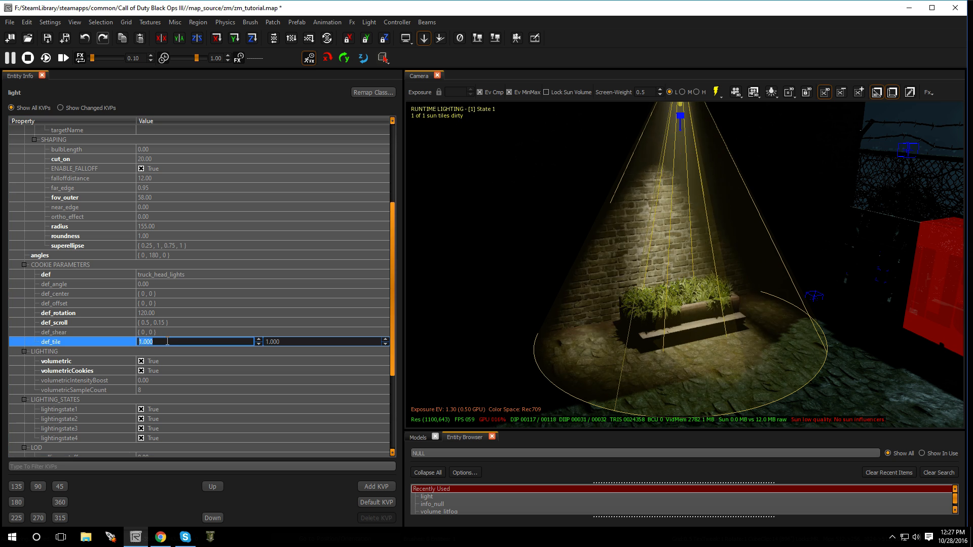
pyautogui.write('0.')
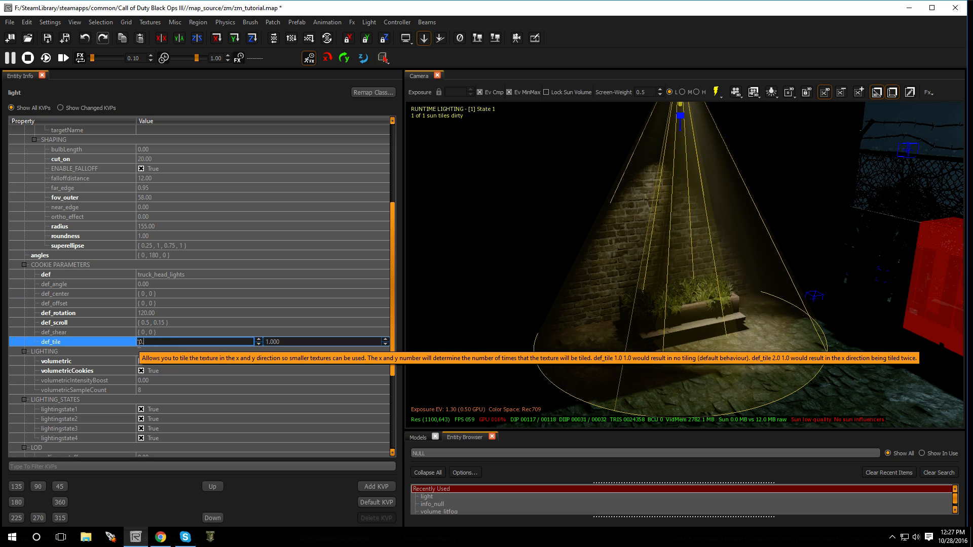
pyautogui.write('5, 1 }')
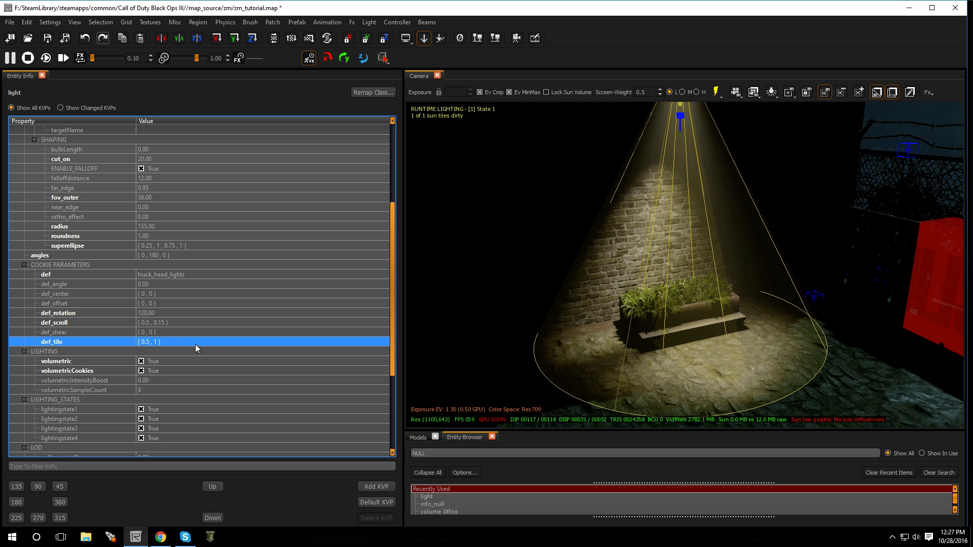
pyautogui.press('Return')
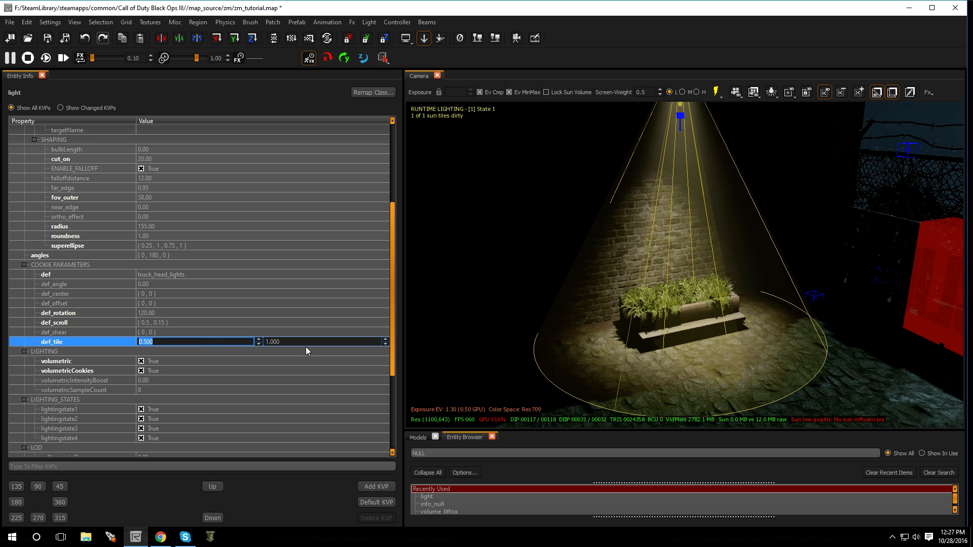
pyautogui.press('Tab')
pyautogui.write('0.5')
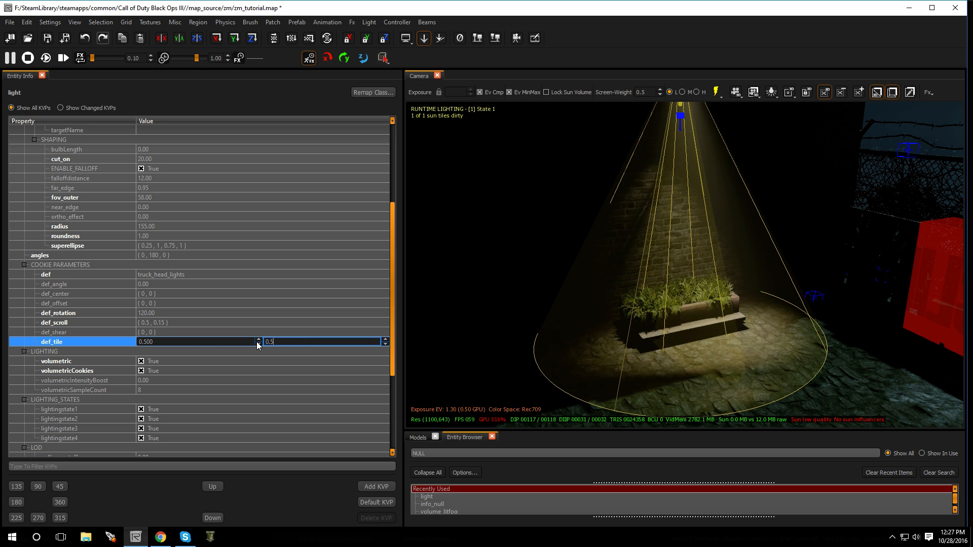
pyautogui.press('Return')
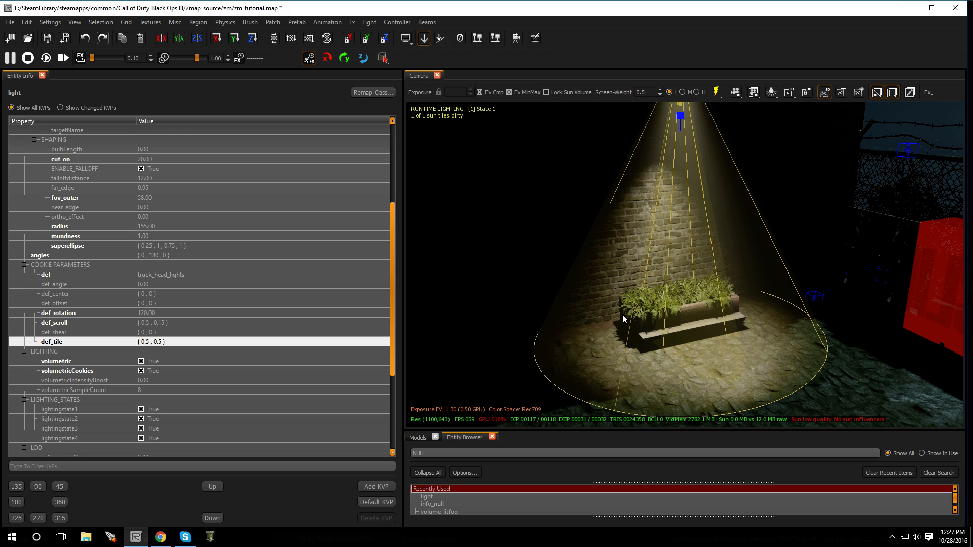
# Set both def_shear values of the spot light's cookie to 1.
pyautogui.click(143, 333)
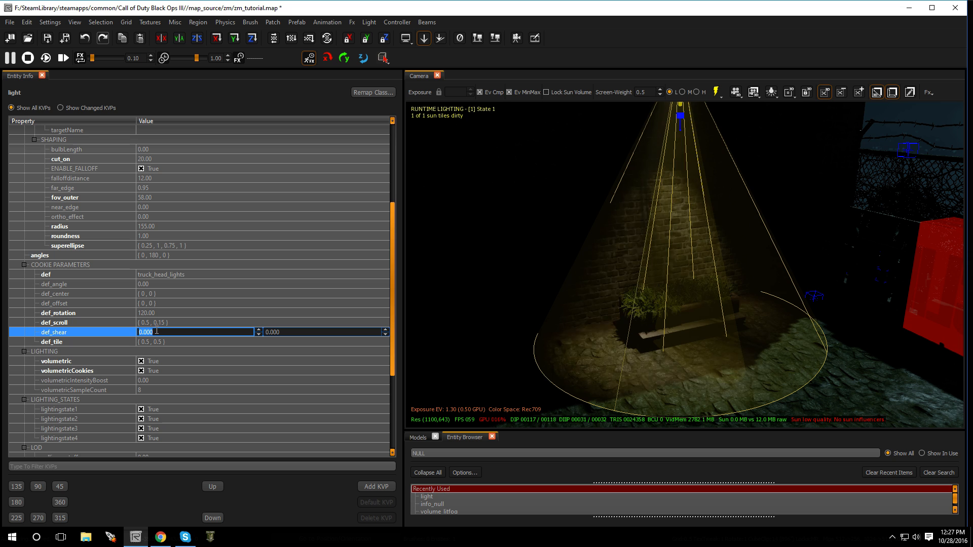
pyautogui.write('1')
pyautogui.press('Return')
pyautogui.scroll(-1, 157, 330)
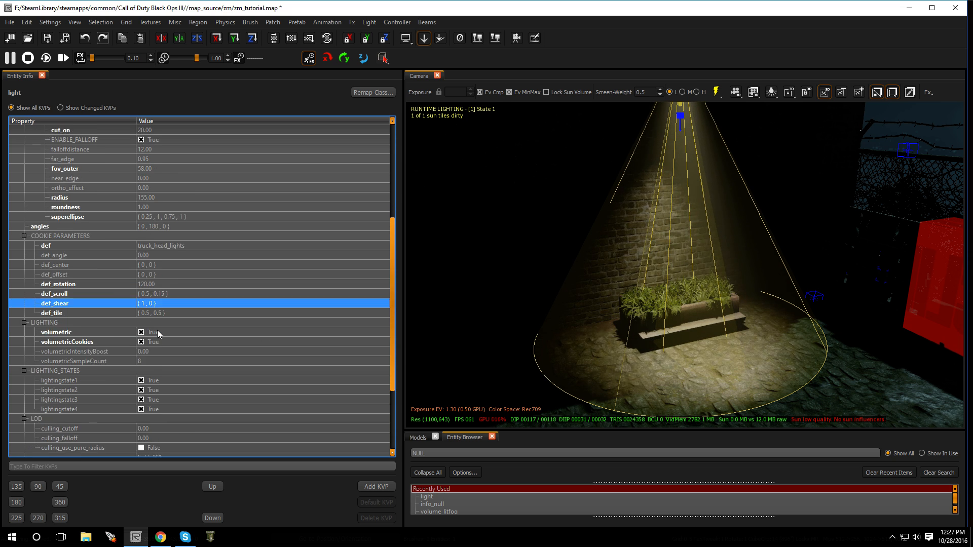
pyautogui.scroll(-1, 157, 330)
pyautogui.click(164, 274)
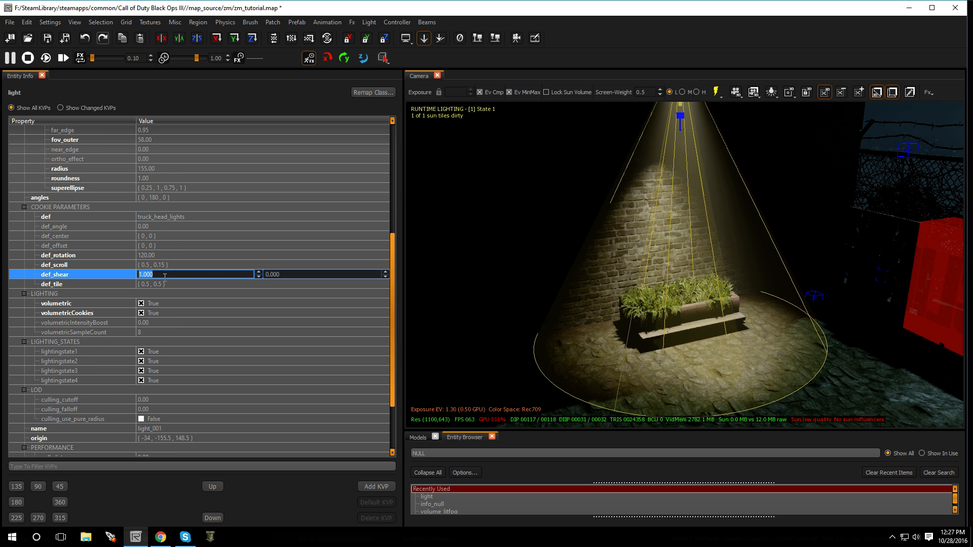
pyautogui.moveTo(285, 275); pyautogui.dragTo(254, 278)
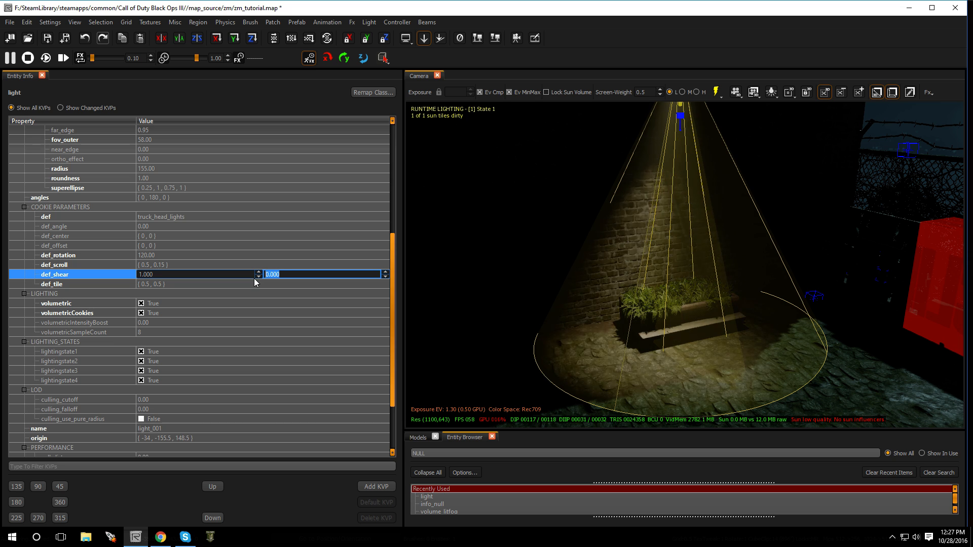
pyautogui.write('1')
pyautogui.press('Return')
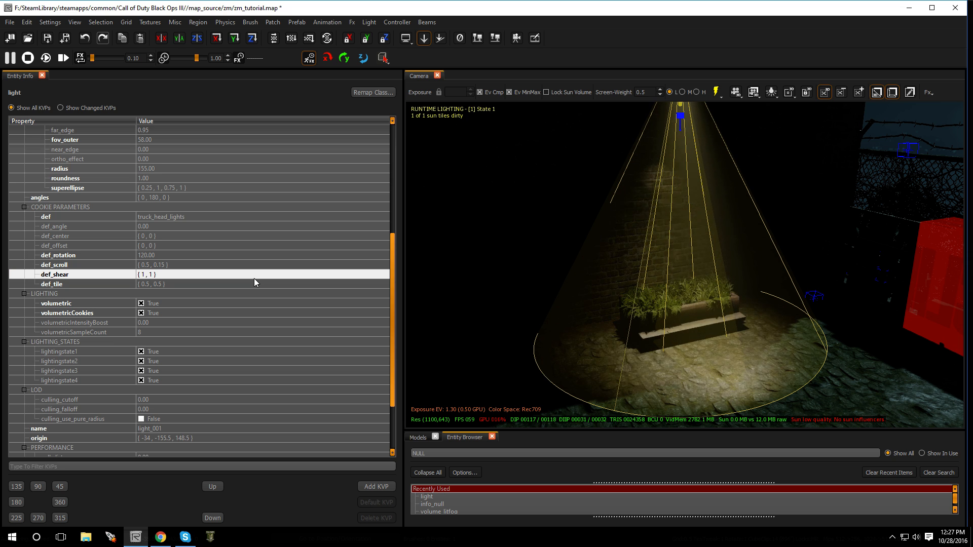
# Set the first def_shear value of the spot light's cookie to 0.8.
pyautogui.click(254, 278)
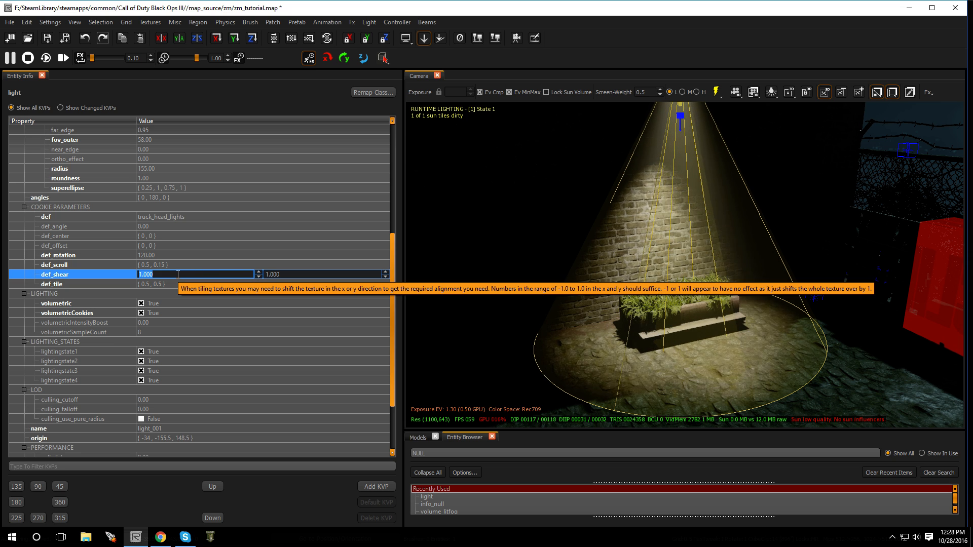
pyautogui.write('0.8')
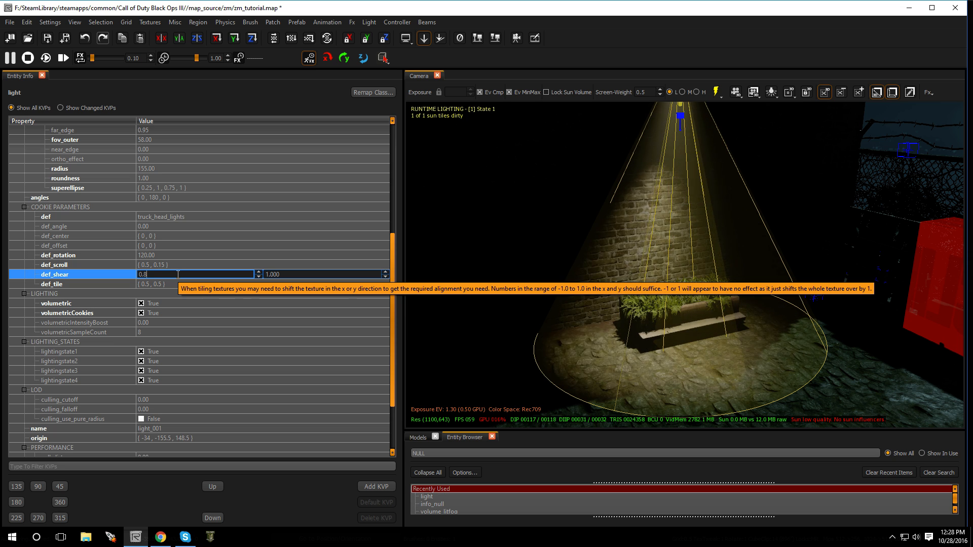
pyautogui.press('Return')
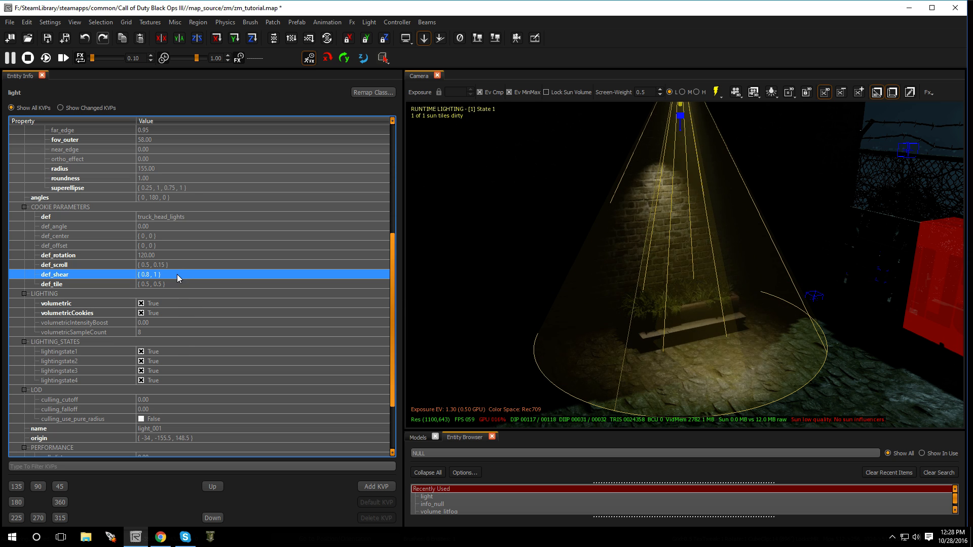
# Reset def_shear of the spot light's cookie to its default.
pyautogui.click(177, 275)
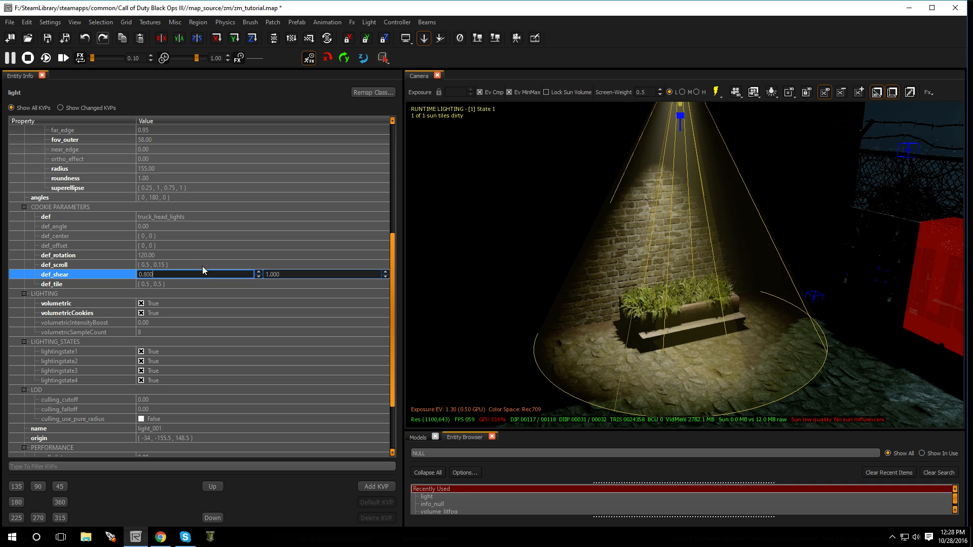
pyautogui.doubleClick(170, 275)
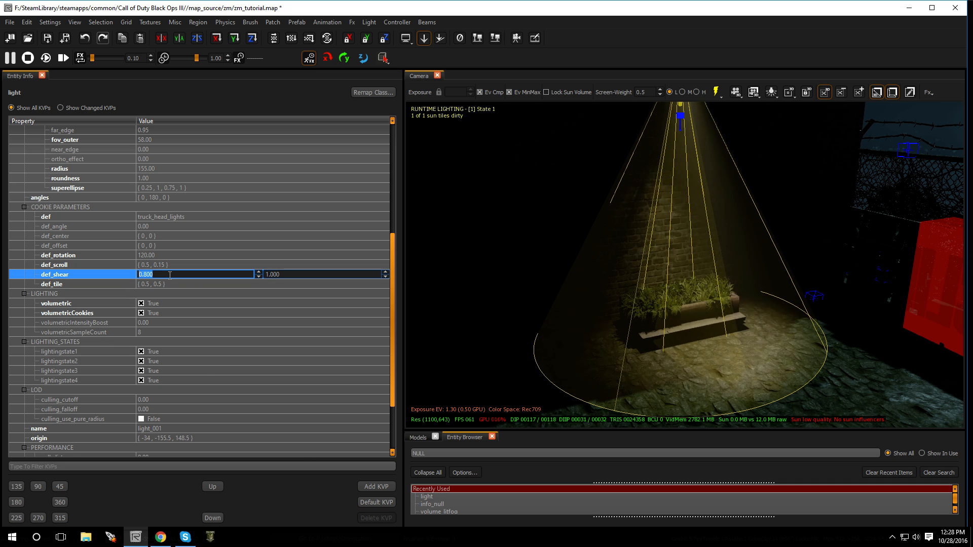
pyautogui.click(369, 501)
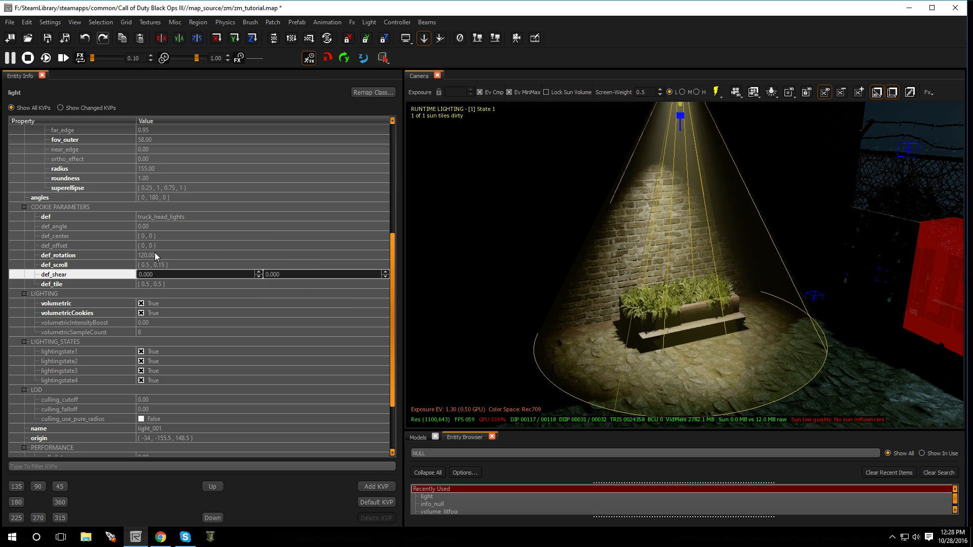
# Assign cuc_smooth_180 as the spot light's cookie def and view the lit planter from another angle.
pyautogui.click(152, 217)
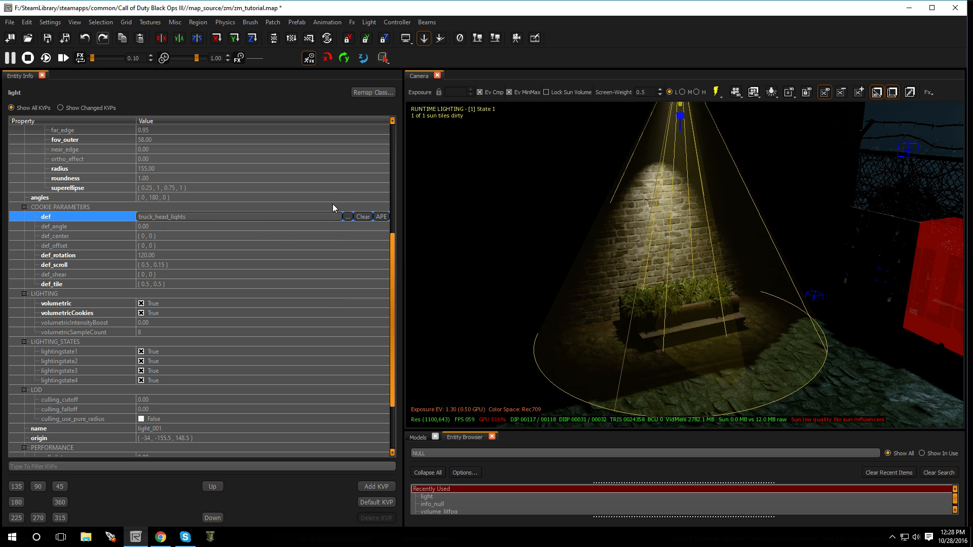
pyautogui.click(348, 217)
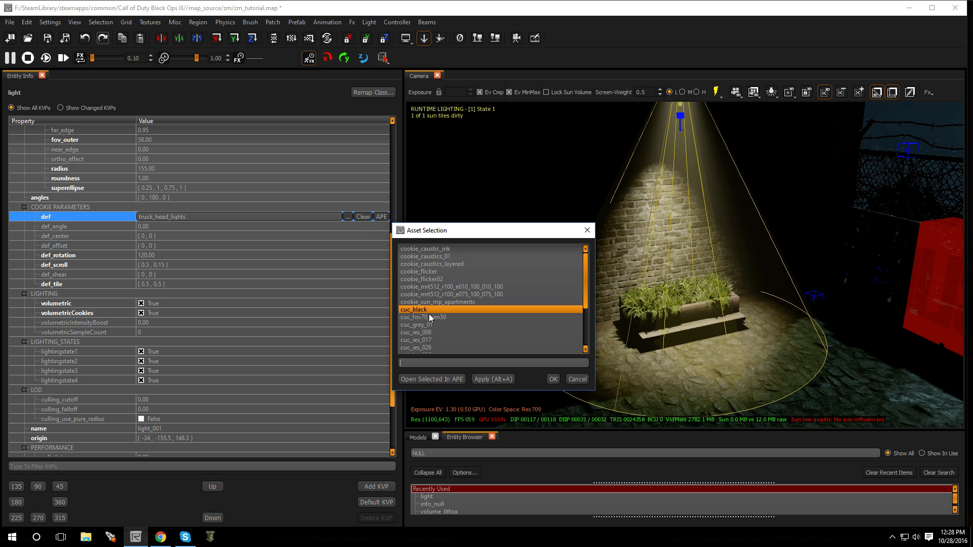
pyautogui.scroll(-3, 433, 332)
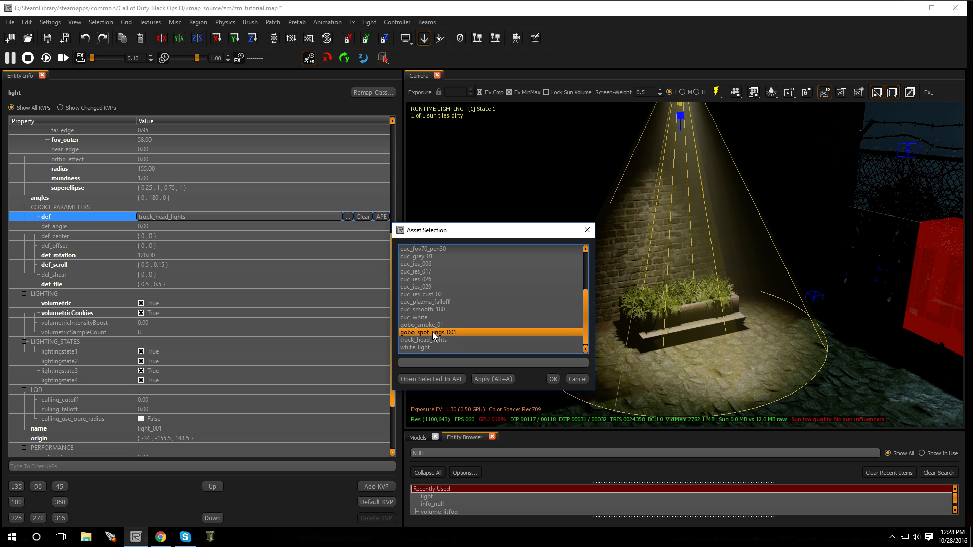
pyautogui.doubleClick(420, 310)
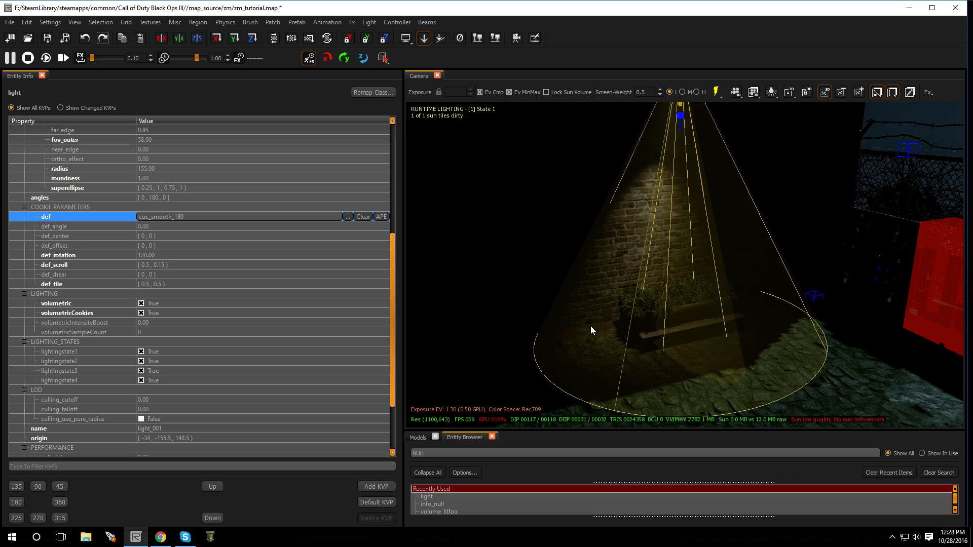
pyautogui.moveTo(613, 330); pyautogui.dragTo(639, 344, button='right')
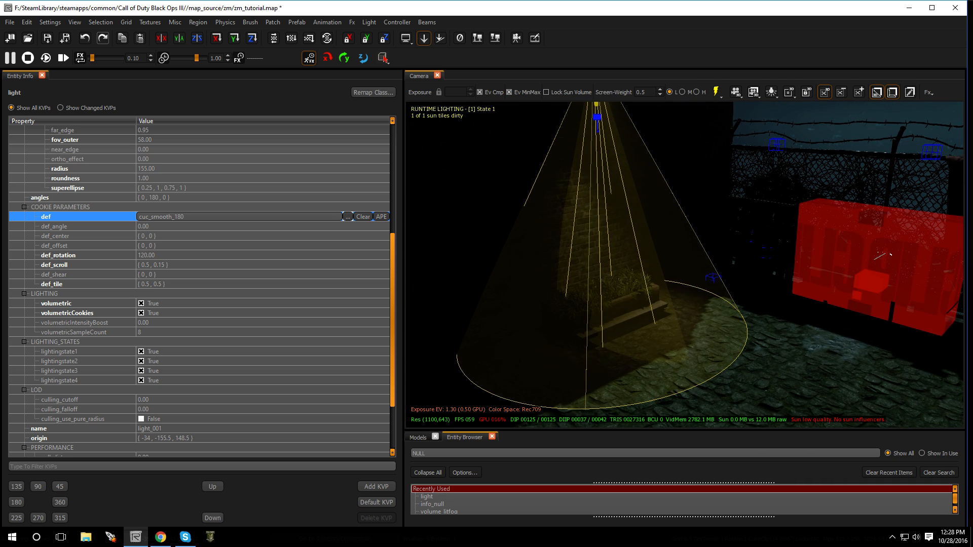
# Turn ENABLE_FALLOFF off for the spot light to compare the lighting, and turn it back on.
pyautogui.scroll(4, 186, 199)
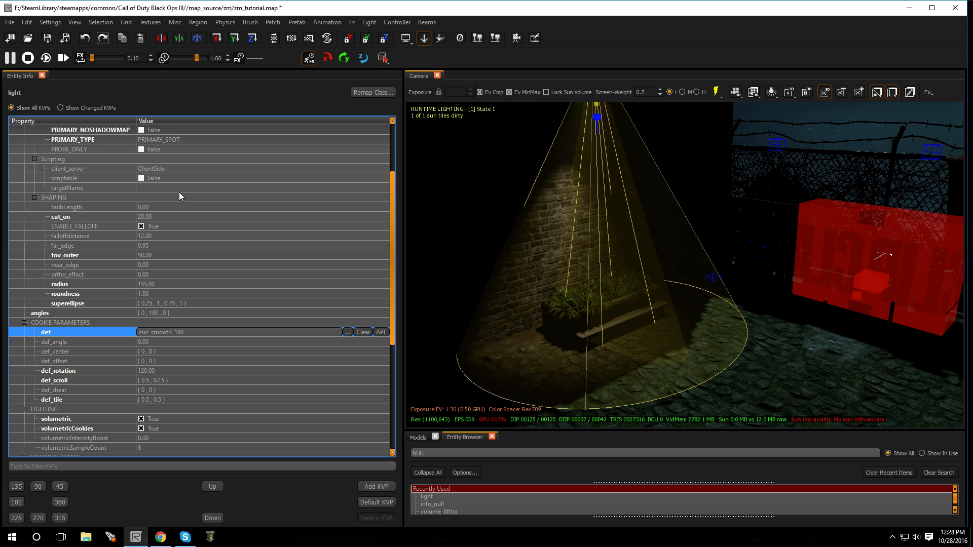
pyautogui.scroll(1, 179, 193)
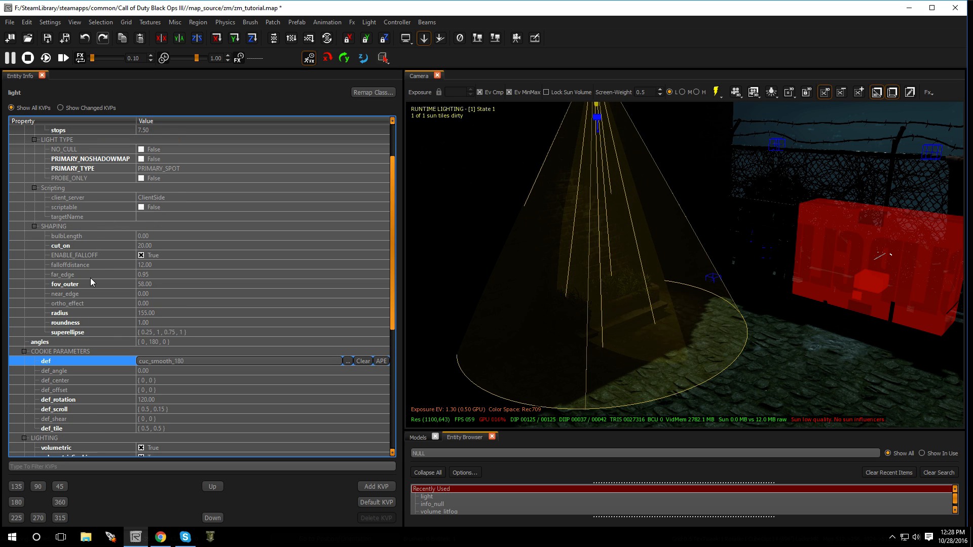
pyautogui.click(142, 256)
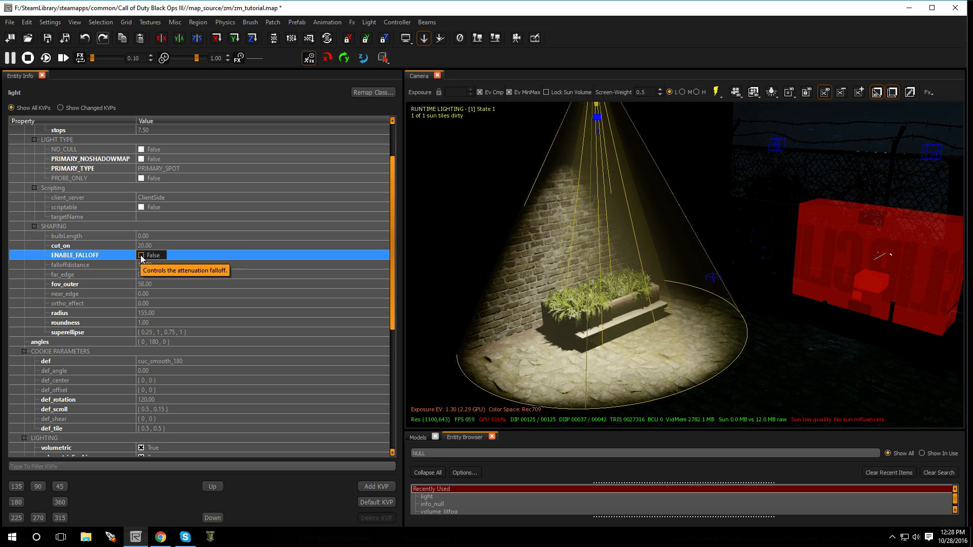
pyautogui.click(141, 255)
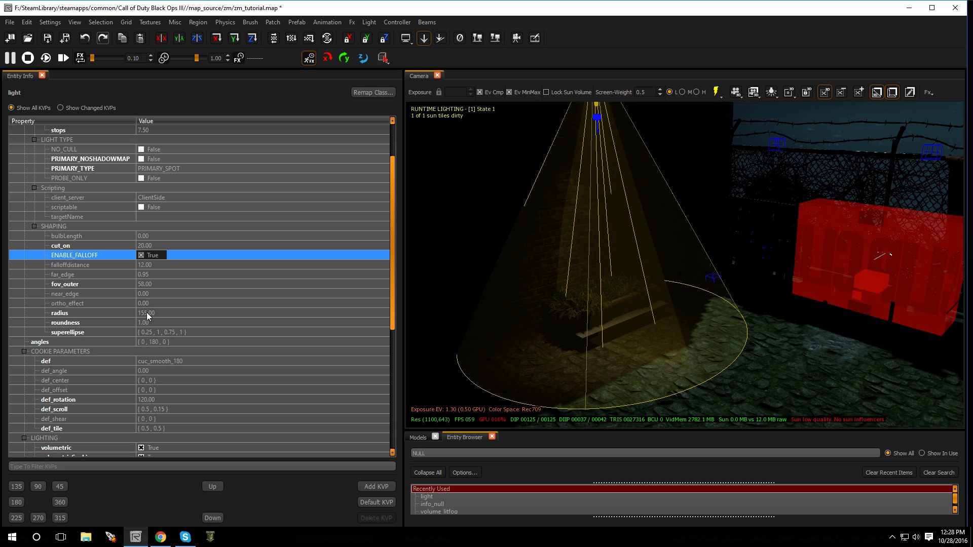
# Replace the spot light's cookie def with cookie_flicker.
pyautogui.scroll(-2, 147, 330)
pyautogui.click(160, 304)
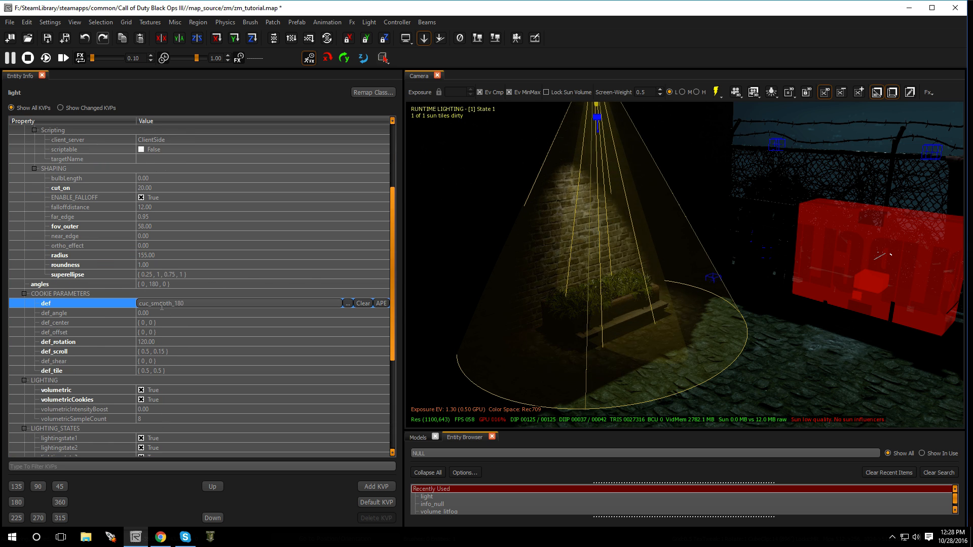
pyautogui.click(348, 303)
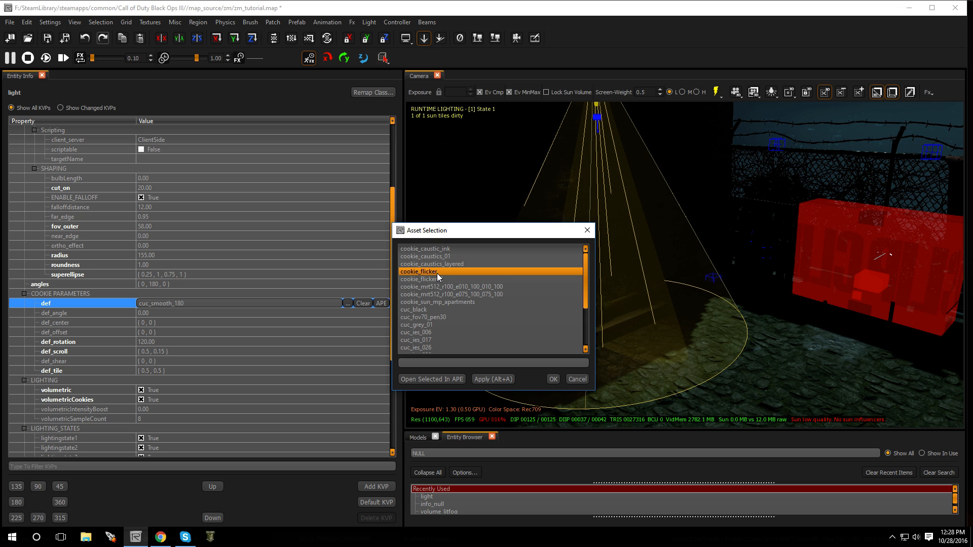
pyautogui.doubleClick(437, 273)
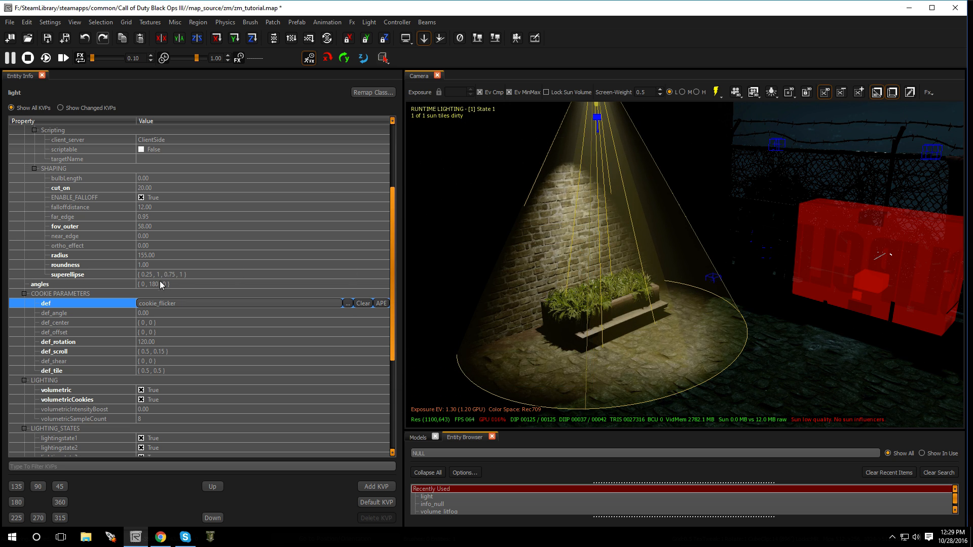
# Assign cookie_flicker02 as the spot light's cookie def and reset def_rotation to its default.
pyautogui.click(349, 303)
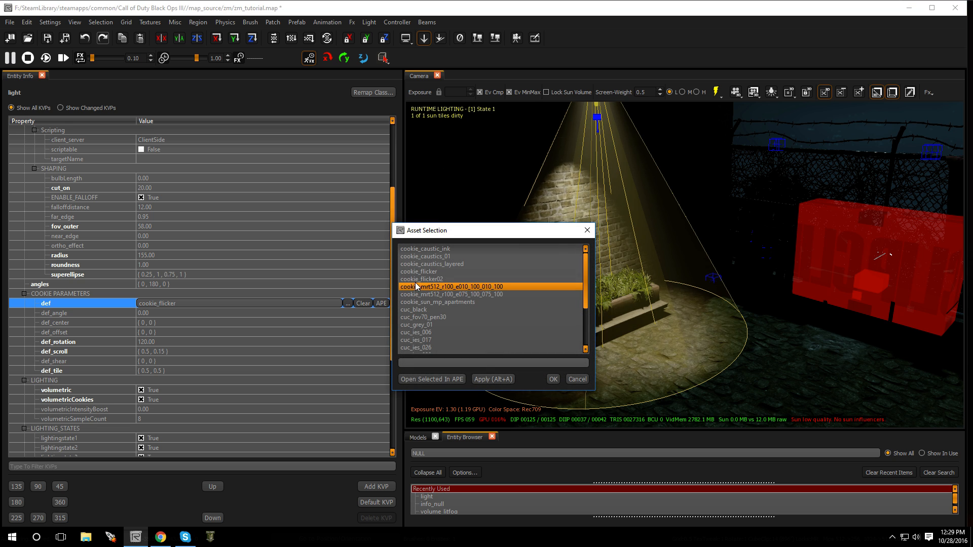
pyautogui.doubleClick(416, 281)
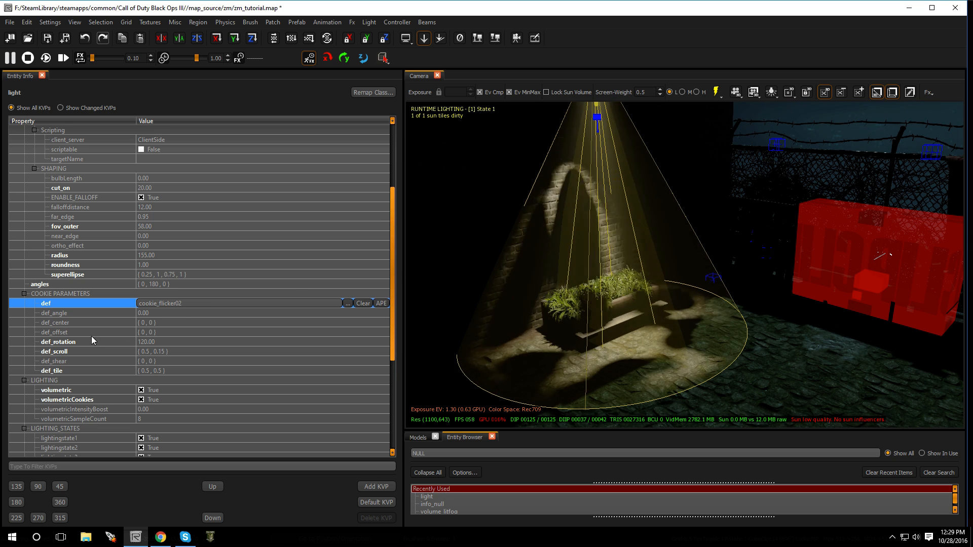
pyautogui.click(80, 343)
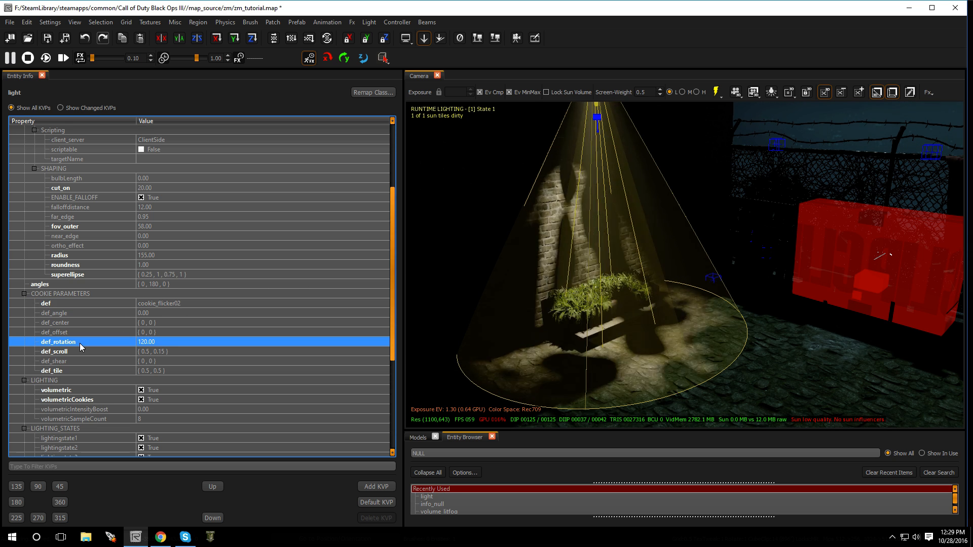
pyautogui.click(162, 340)
pyautogui.click(370, 504)
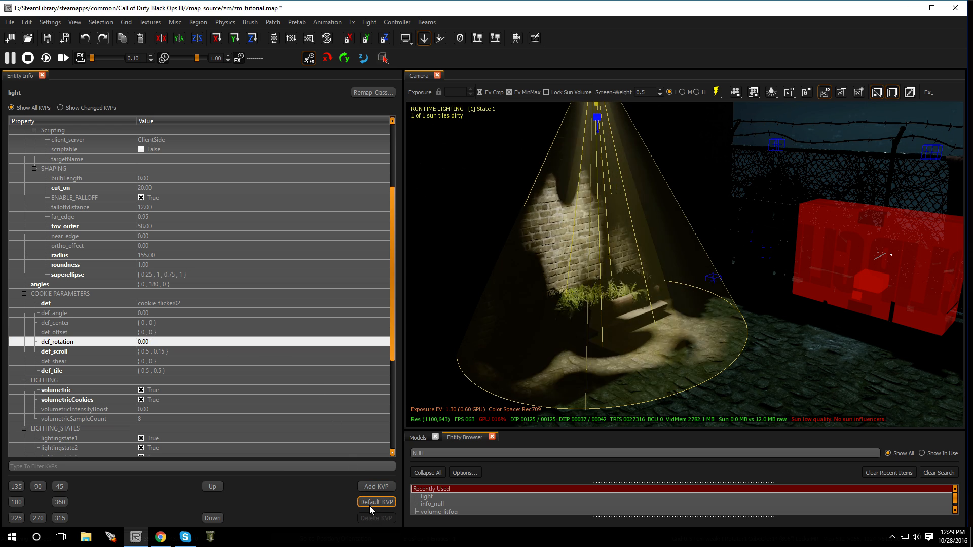
# Set both def_tile values of the cookie_flicker02 cookie to 0.02.
pyautogui.click(141, 371)
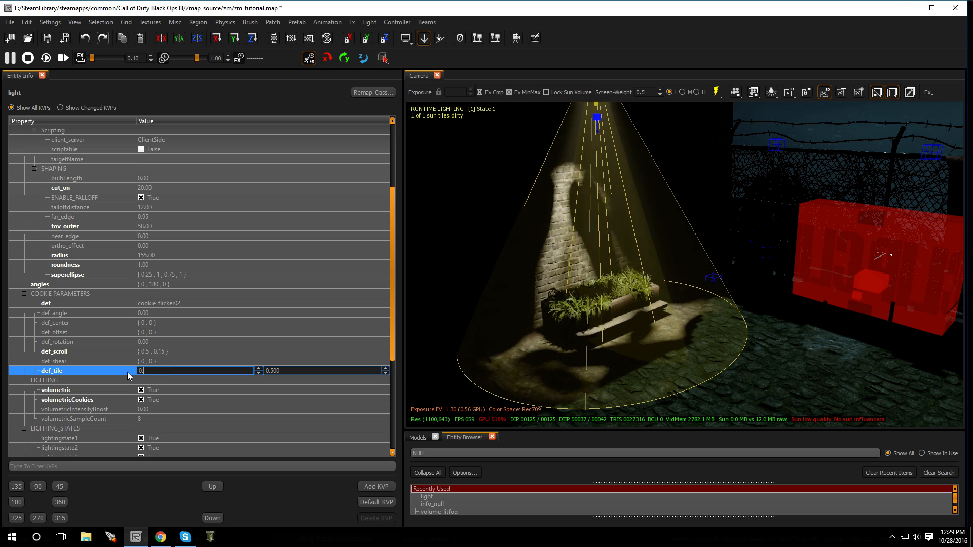
pyautogui.write('0.02')
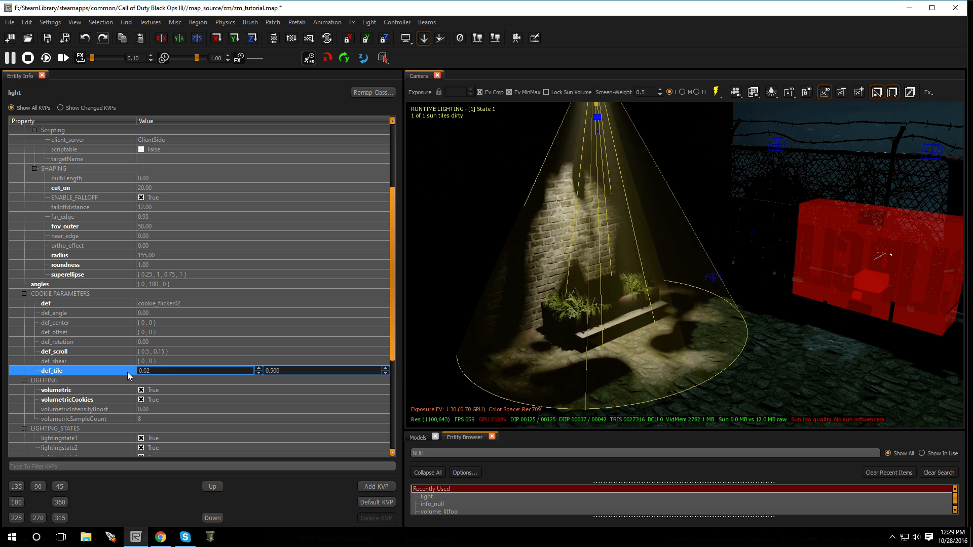
pyautogui.press('Return')
pyautogui.click(170, 374)
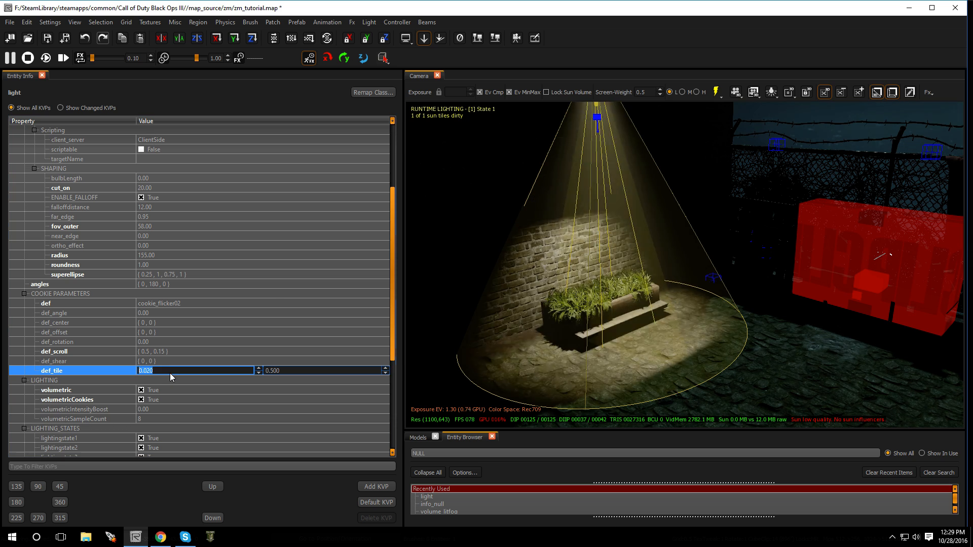
pyautogui.moveTo(279, 374); pyautogui.dragTo(238, 379)
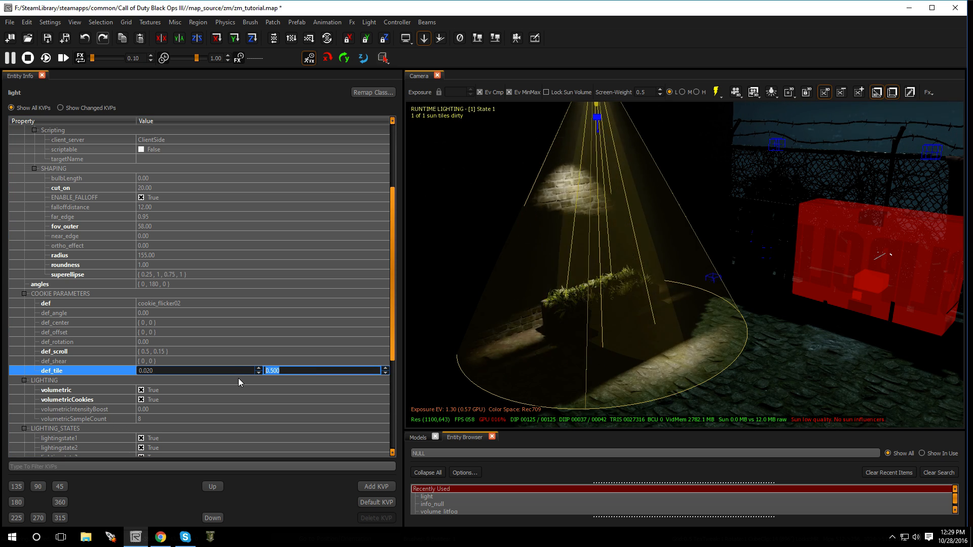
pyautogui.write('0.02')
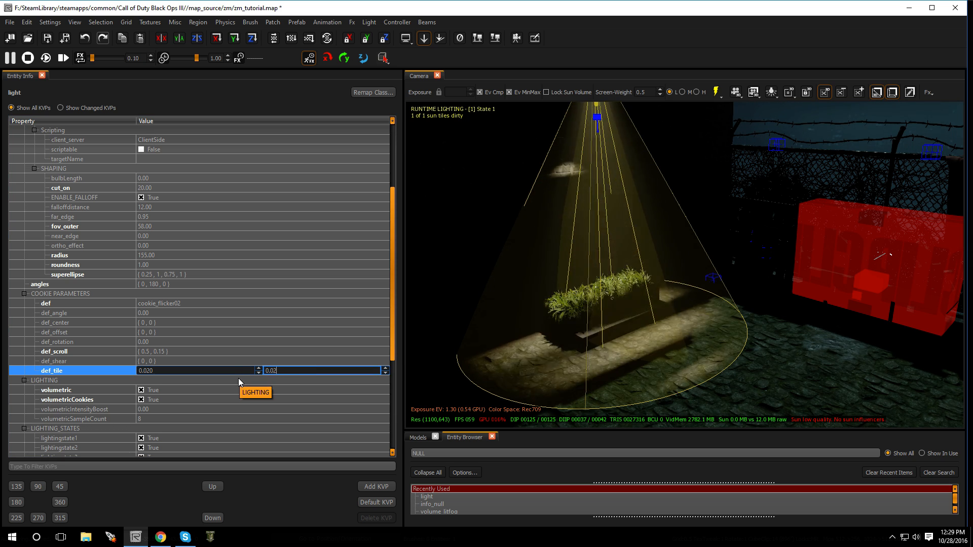
pyautogui.press('Return')
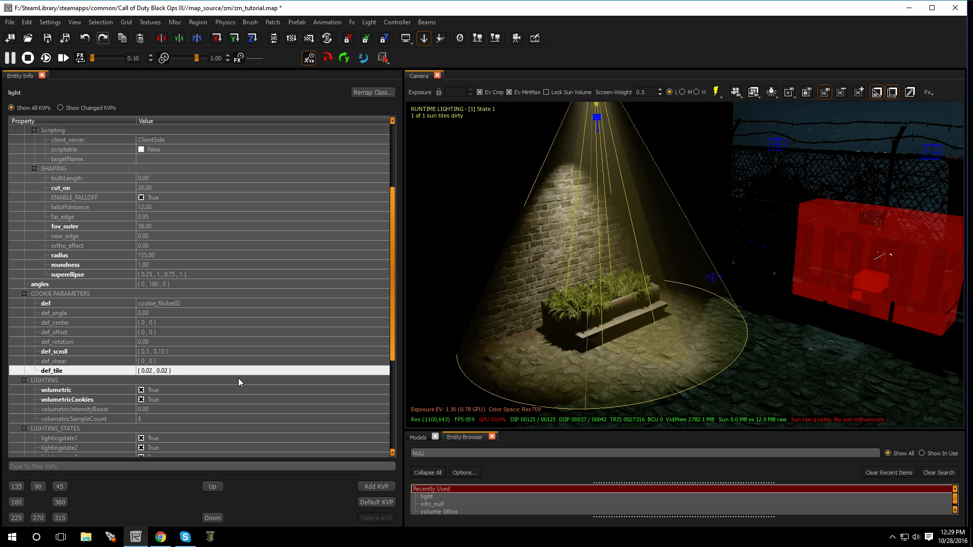
# Disable ENABLE_FALLOFF on the spot light and lower its brightness by setting stops to 6.
pyautogui.doubleClick(154, 352)
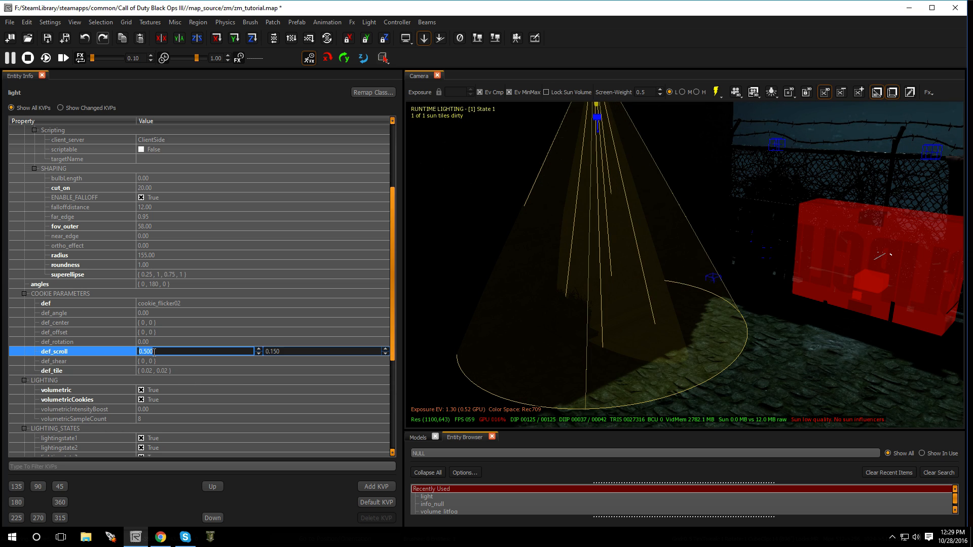
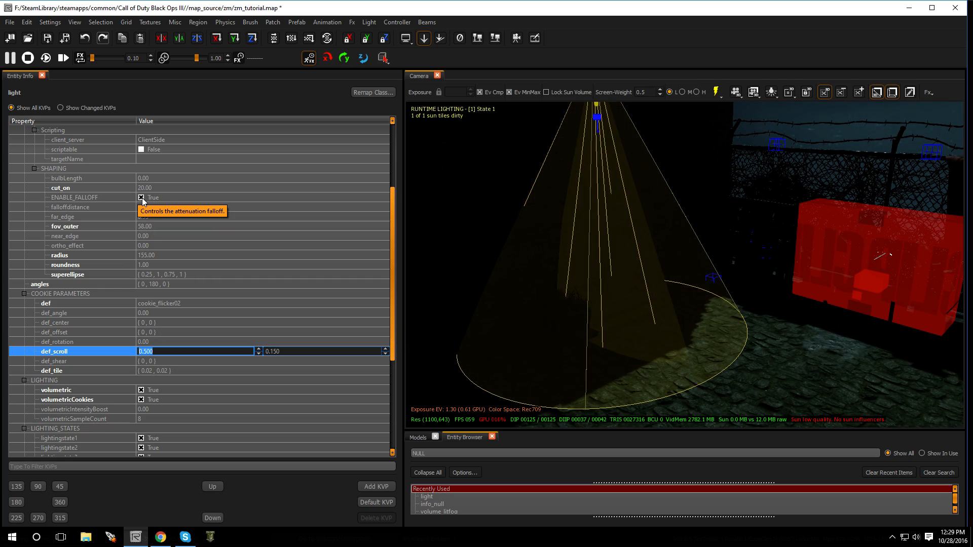
pyautogui.click(141, 198)
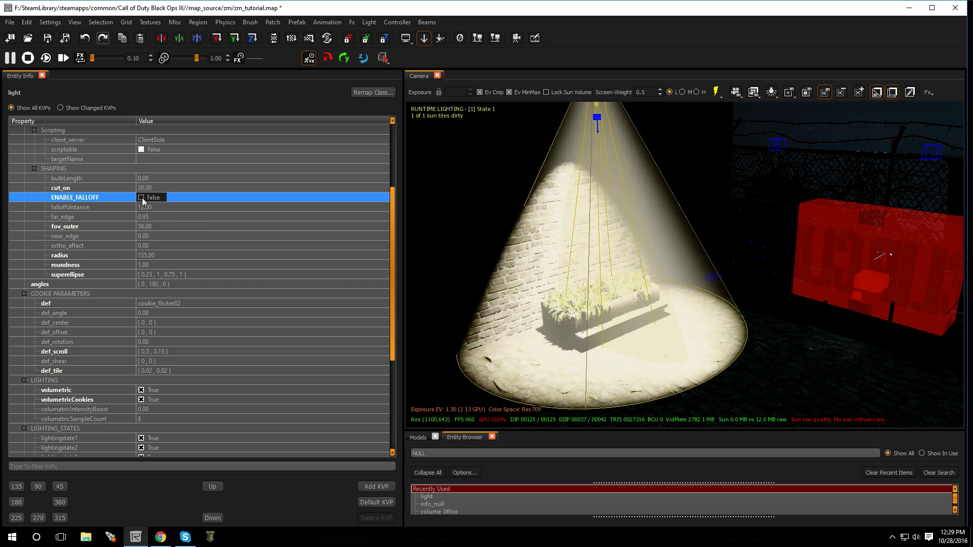
pyautogui.scroll(4, 150, 196)
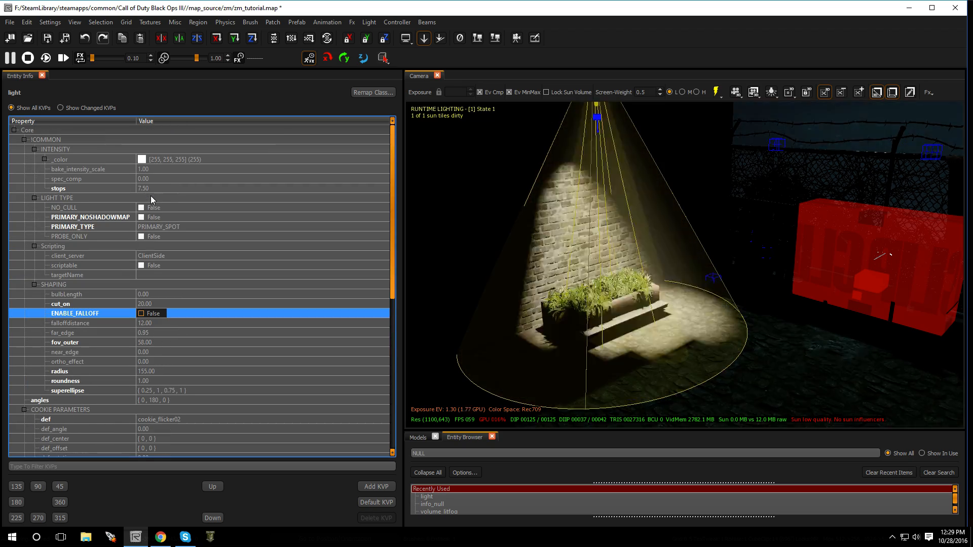
pyautogui.click(144, 189)
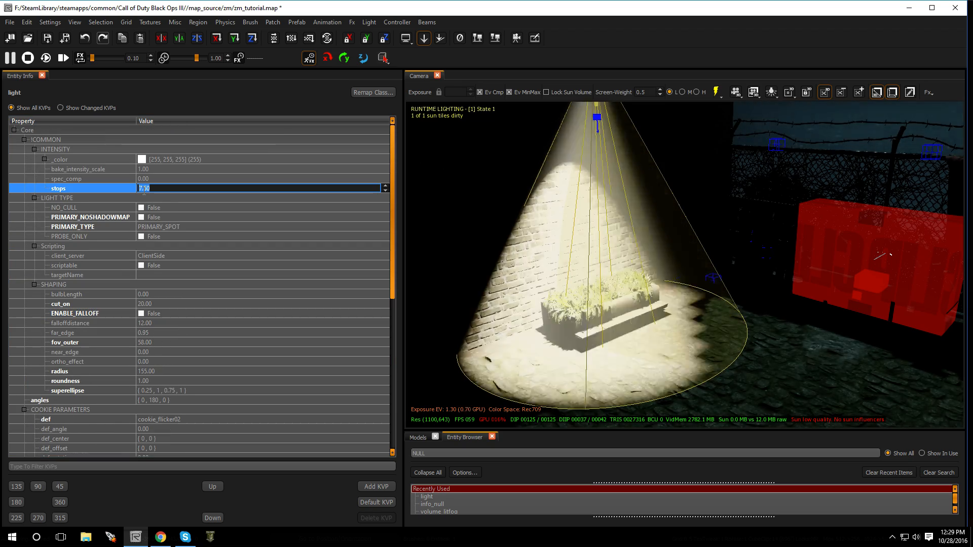
pyautogui.write('6')
pyautogui.press('Return')
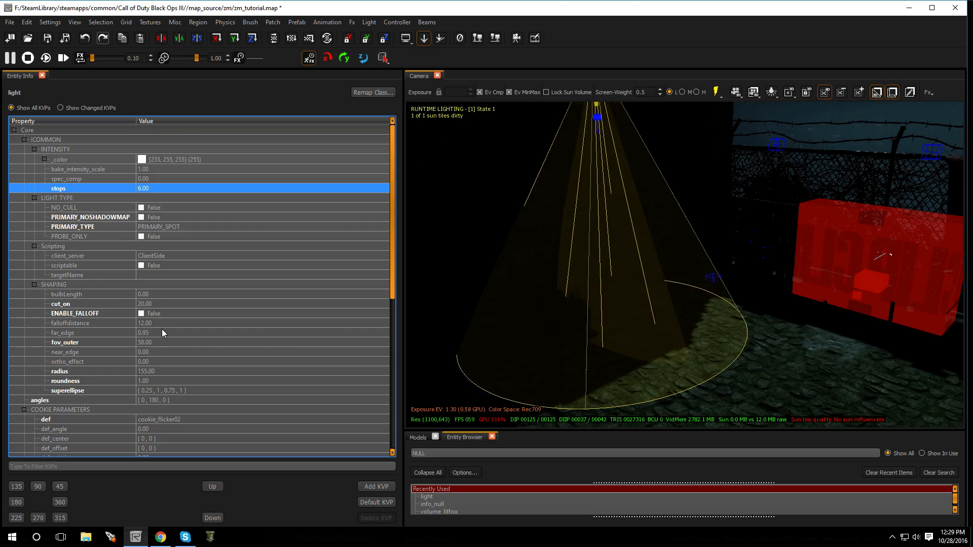
pyautogui.scroll(-3, 161, 329)
pyautogui.scroll(-3, 160, 329)
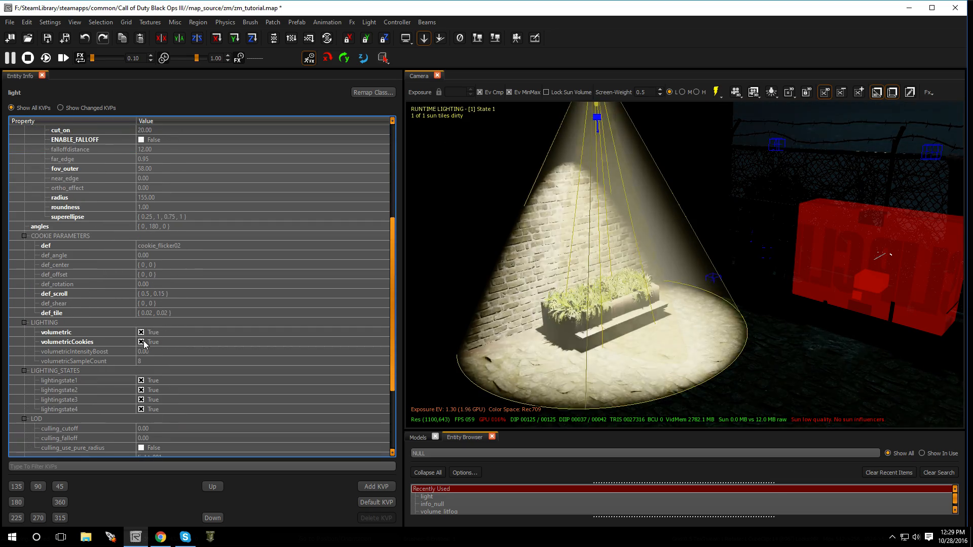
# Set both def_tile values of the spot light's cookie to 0.001.
pyautogui.click(147, 313)
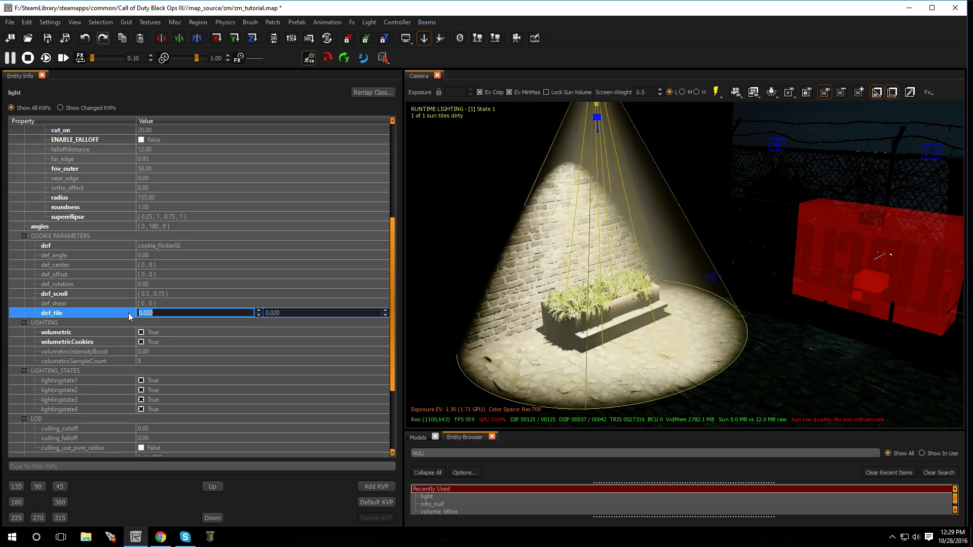
pyautogui.write('.')
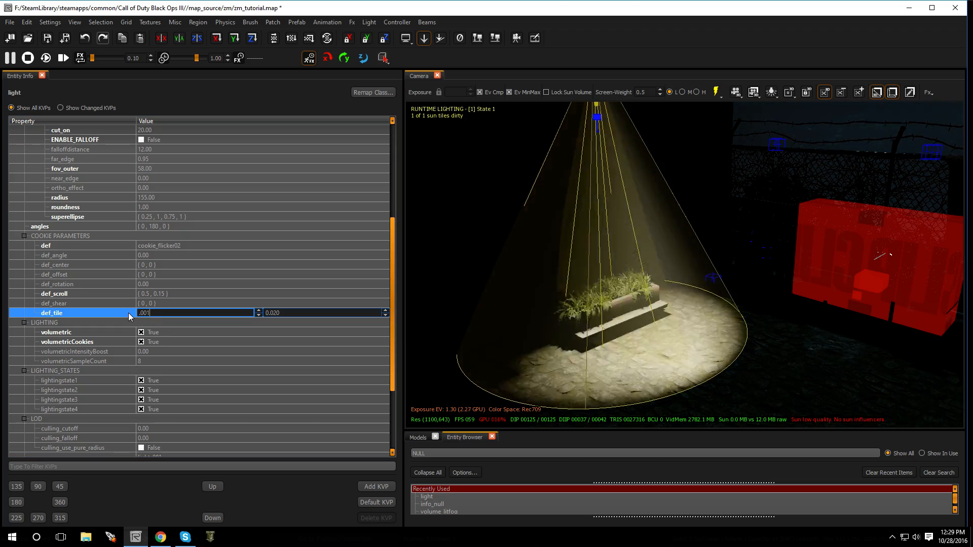
pyautogui.write('001')
pyautogui.press('Return')
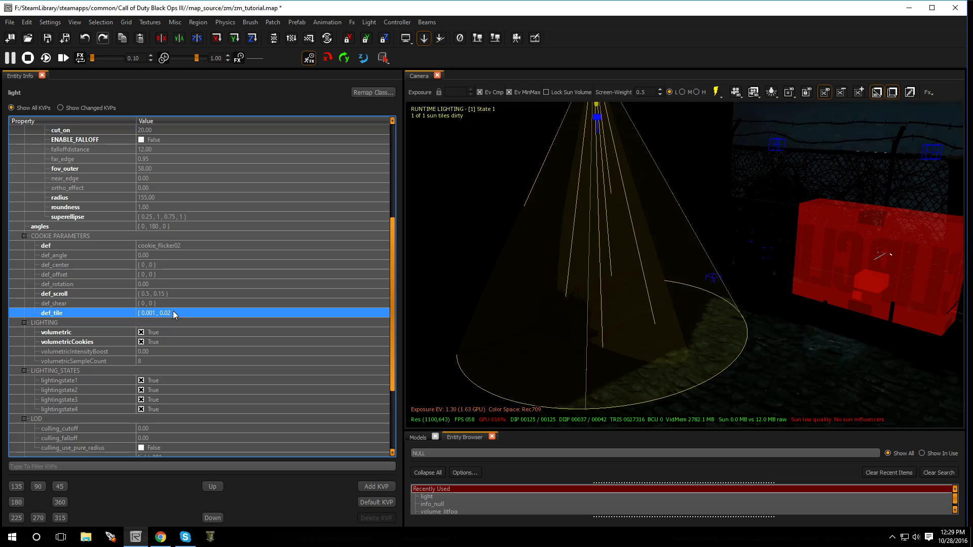
pyautogui.click(172, 313)
pyautogui.press('Tab')
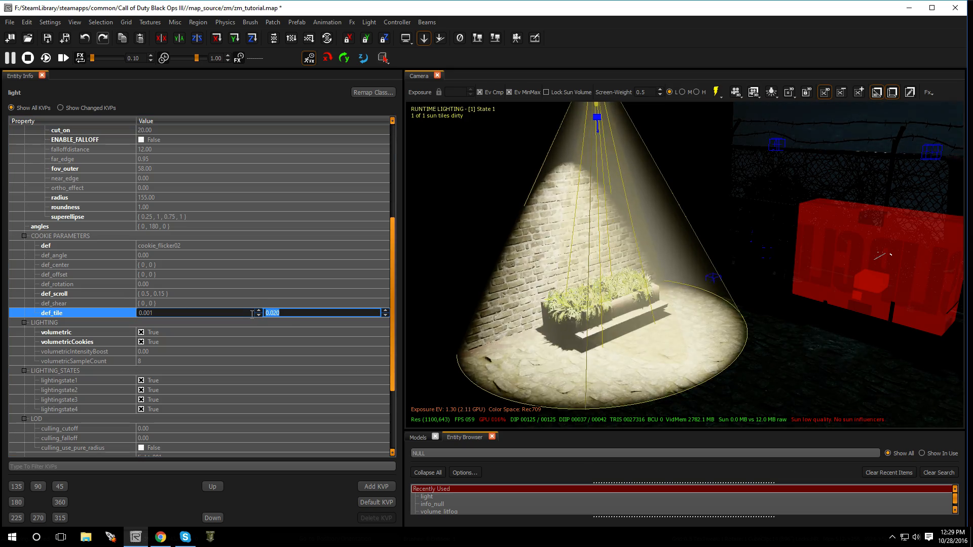
pyautogui.write('.001')
pyautogui.press('Return')
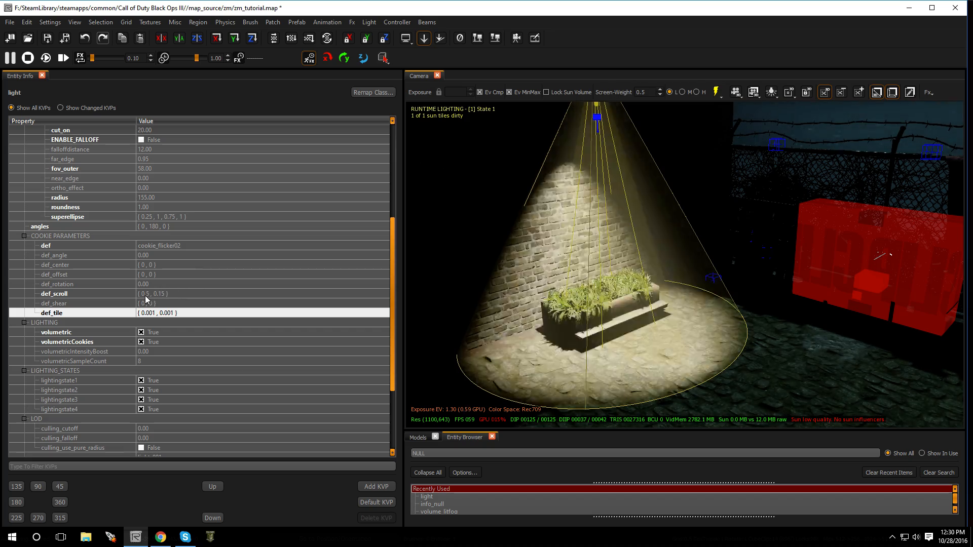
# Set the spot light's def_scroll values to 1 and 0.25.
pyautogui.click(147, 294)
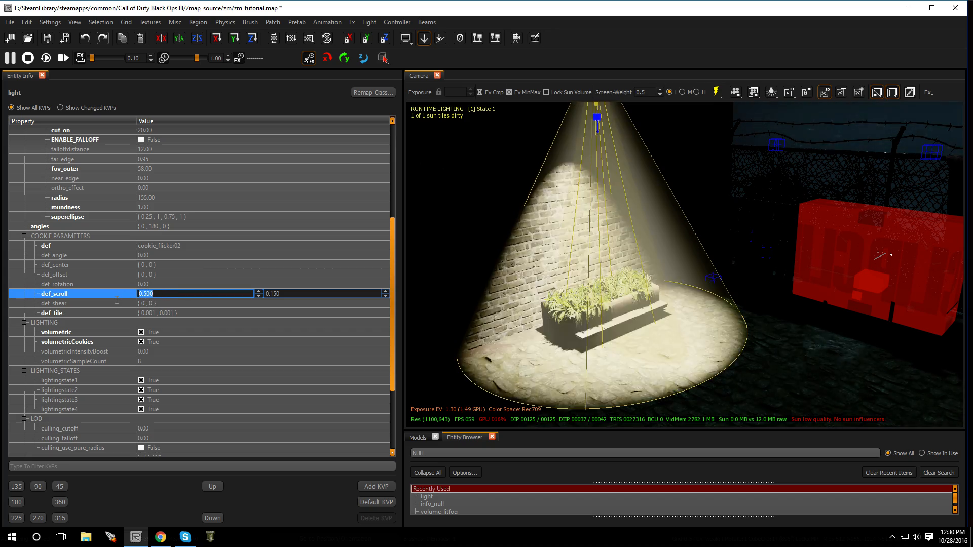
pyautogui.write('1')
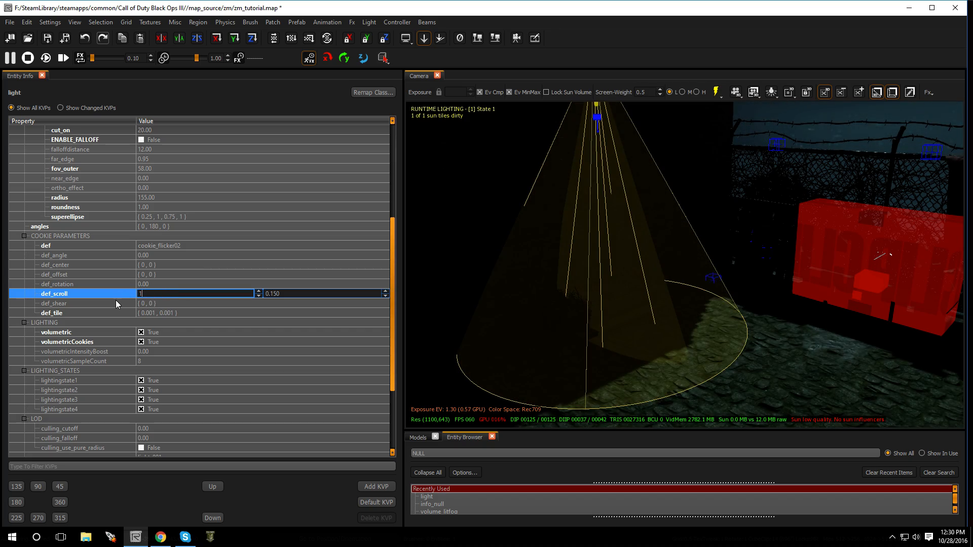
pyautogui.press('Return')
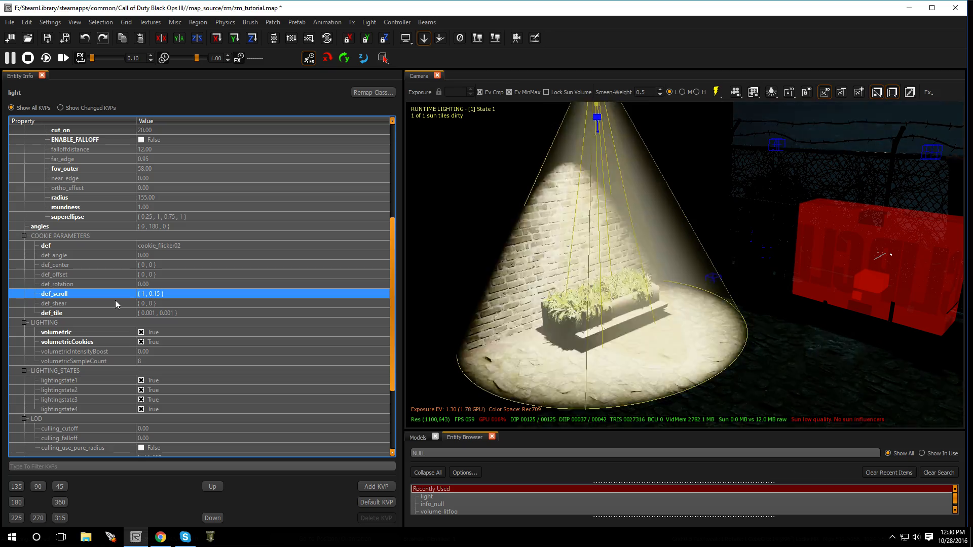
pyautogui.click(165, 295)
pyautogui.moveTo(278, 295); pyautogui.dragTo(263, 296)
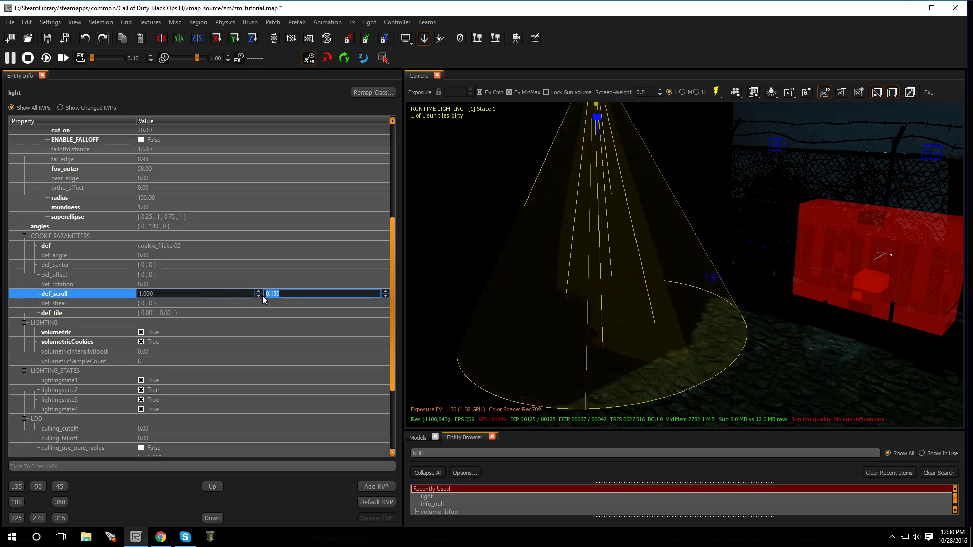
pyautogui.write('0.25')
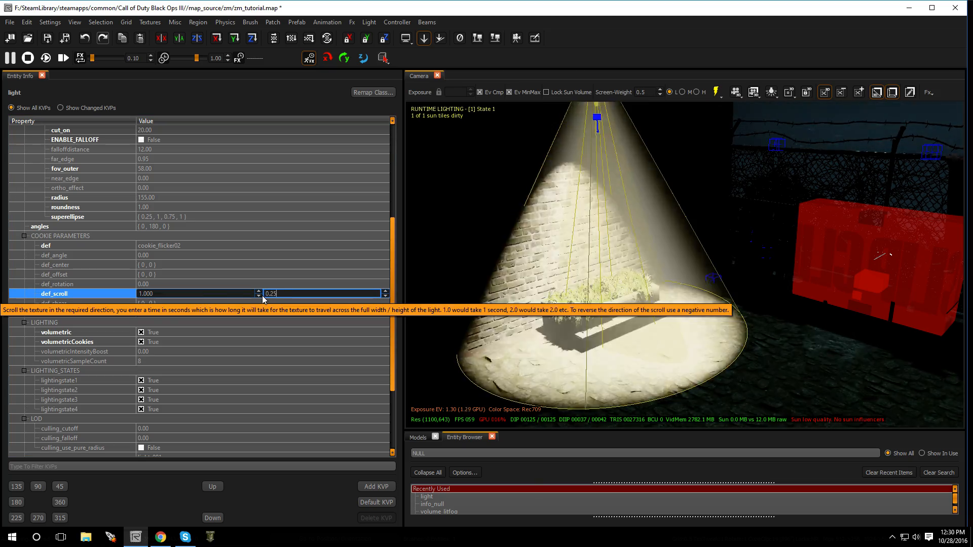
pyautogui.press('Return')
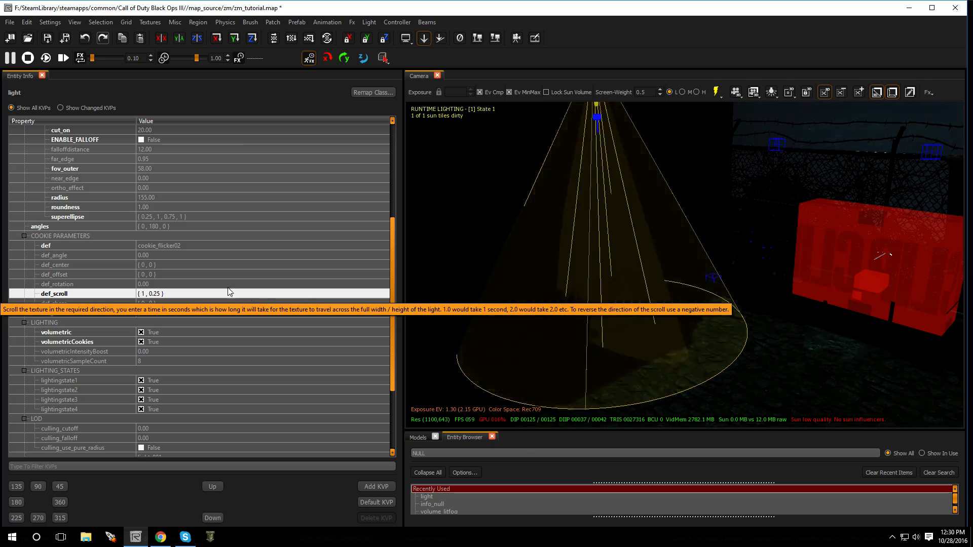
# Lower the spot light's brightness by setting stops to 3.
pyautogui.scroll(2, 153, 183)
pyautogui.scroll(4, 153, 183)
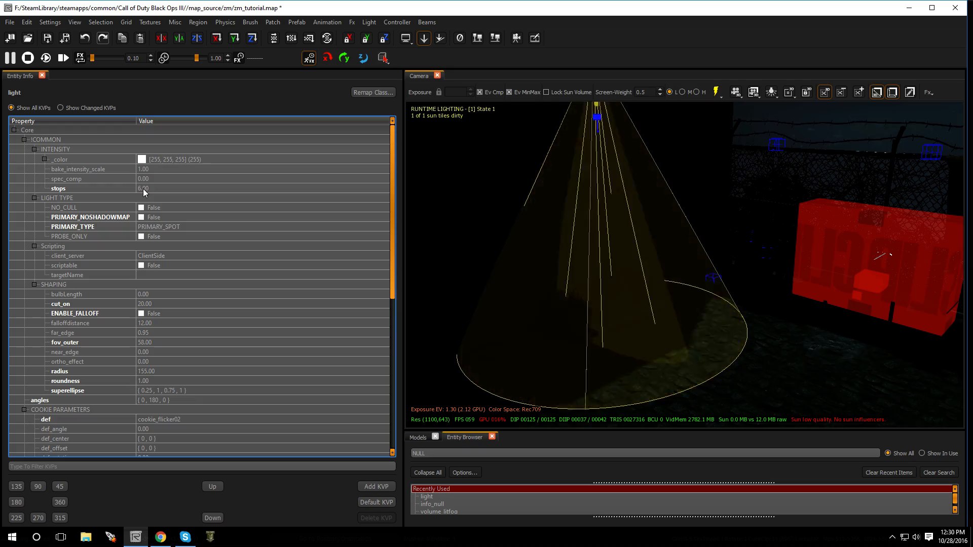
pyautogui.click(156, 187)
pyautogui.write('3')
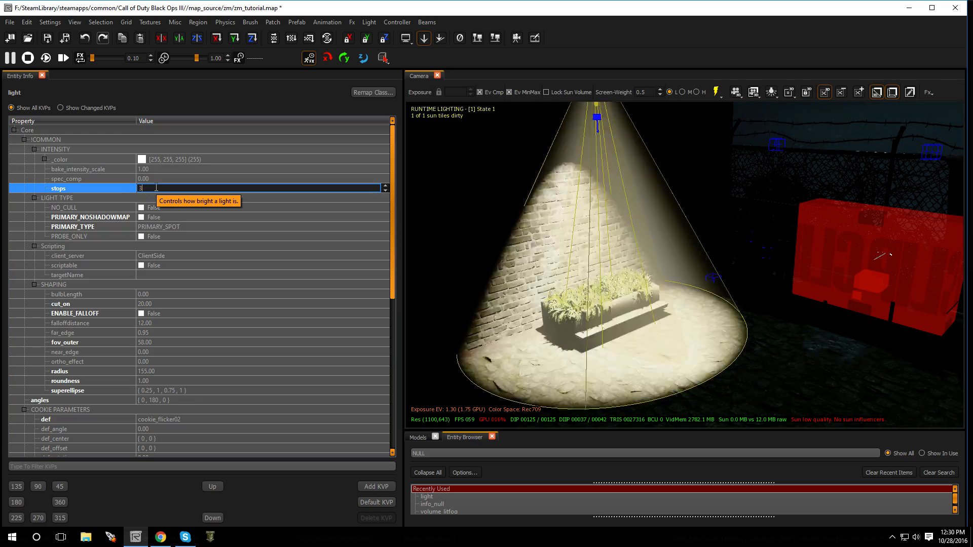
pyautogui.press('Return')
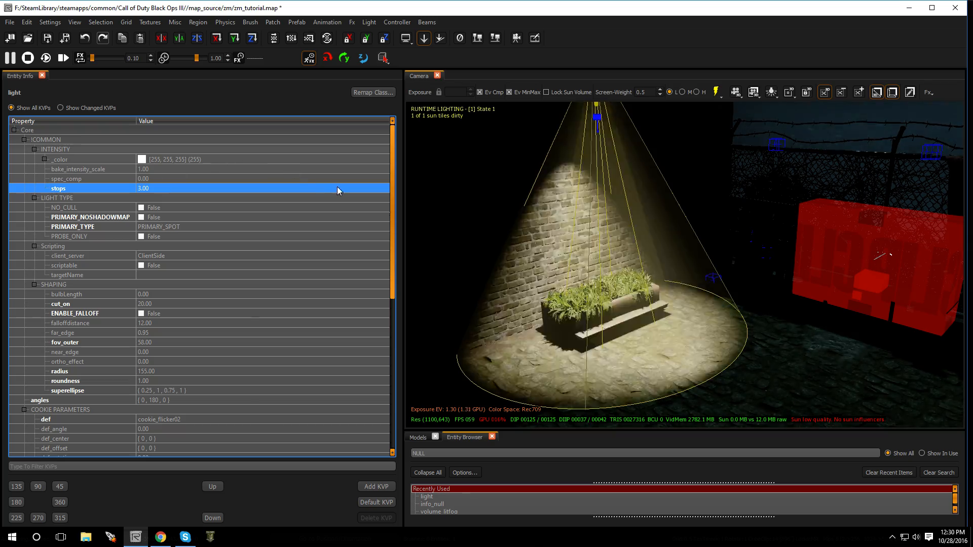
pyautogui.moveTo(528, 290); pyautogui.dragTo(482, 291, button='right')
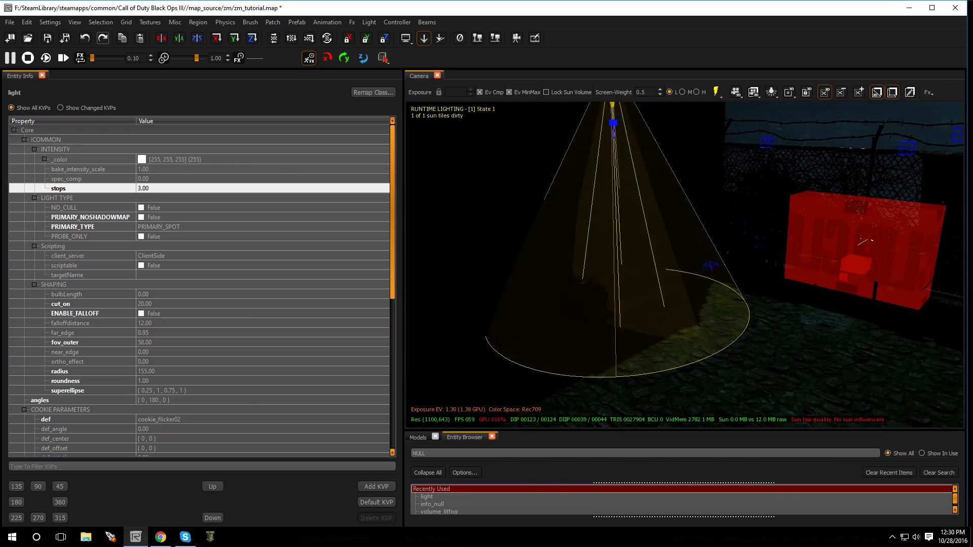
# Set the first def_scroll value of the spot light's cookie to 0.25.
pyautogui.scroll(-4, 80, 362)
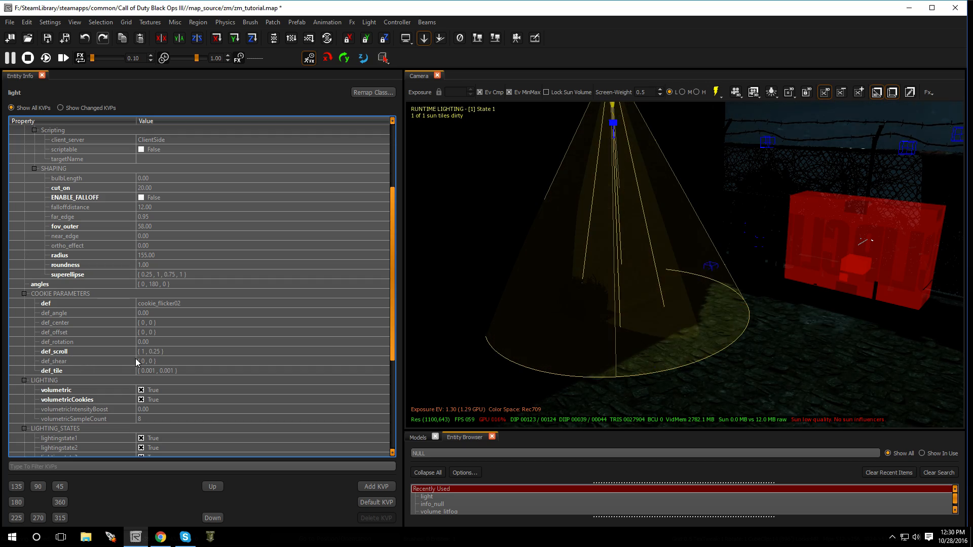
pyautogui.click(162, 351)
pyautogui.write('0')
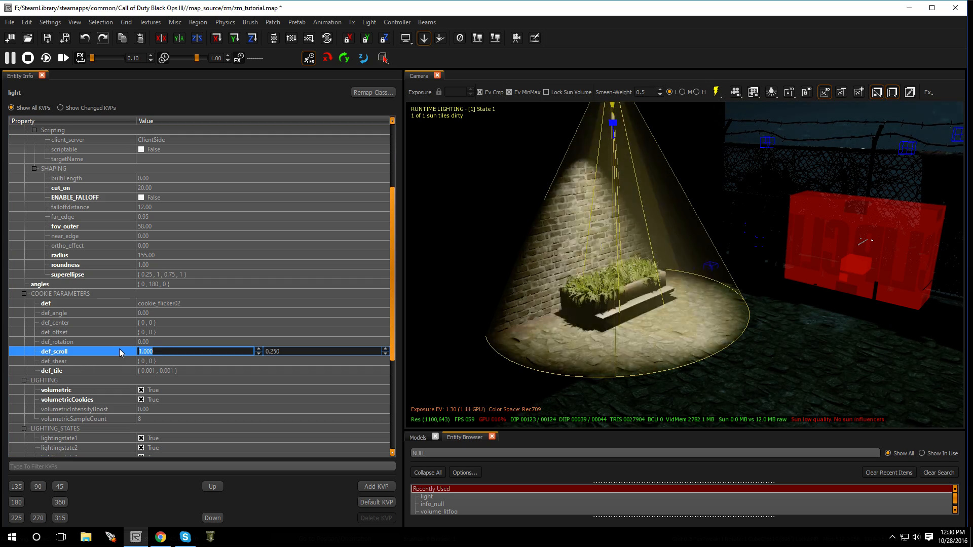
pyautogui.write('.25')
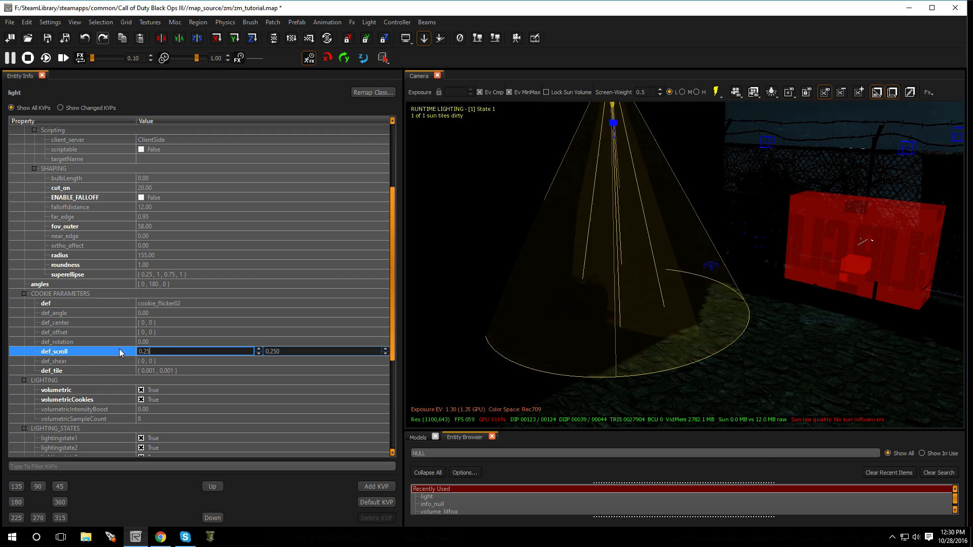
pyautogui.press('Return')
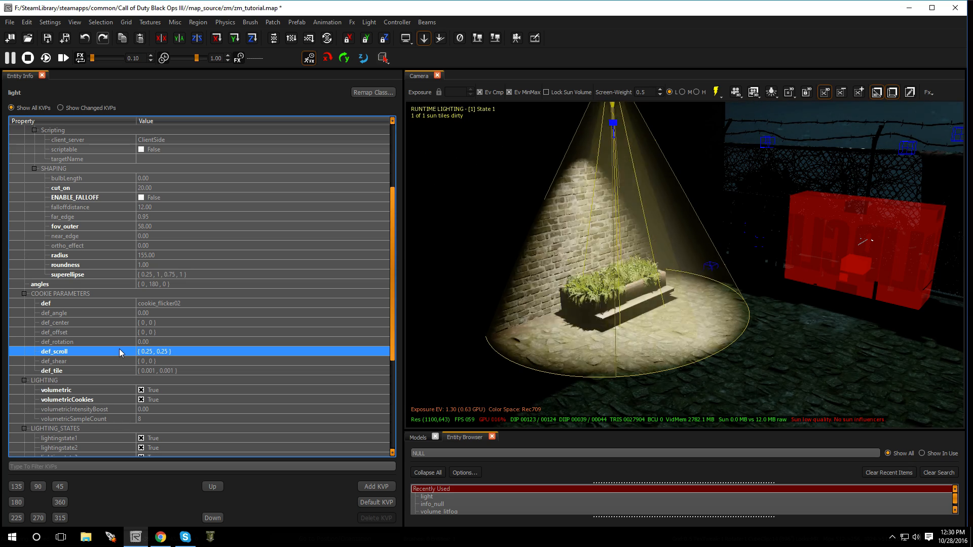
# Set the def_scroll values of the spot light's cookie to 0.008 and 0.005.
pyautogui.click(140, 351)
pyautogui.click(153, 352)
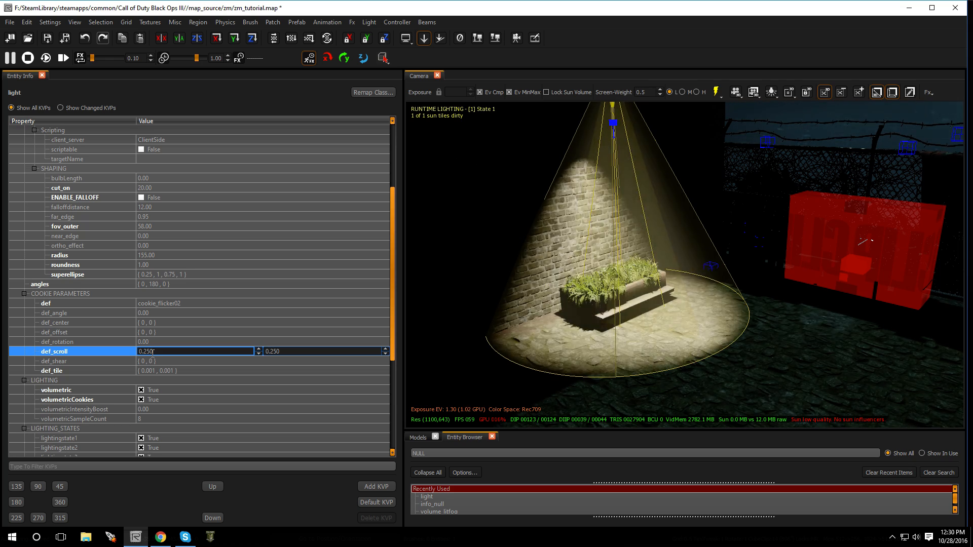
pyautogui.press('BackSpace')
pyautogui.press('BackSpace')
pyautogui.press('BackSpace')
pyautogui.press('BackSpace')
pyautogui.press('BackSpace')
pyautogui.write('0.008')
pyautogui.press('Return')
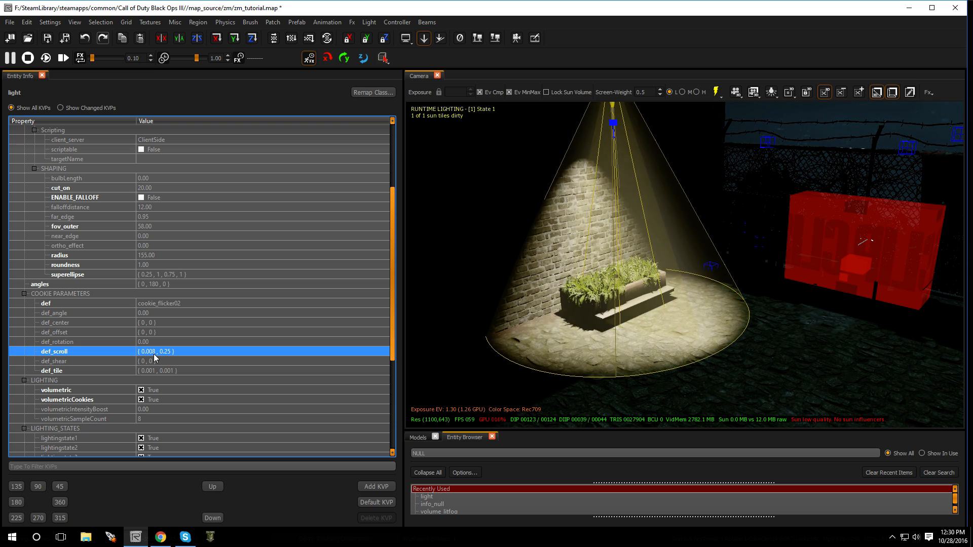
pyautogui.doubleClick(172, 352)
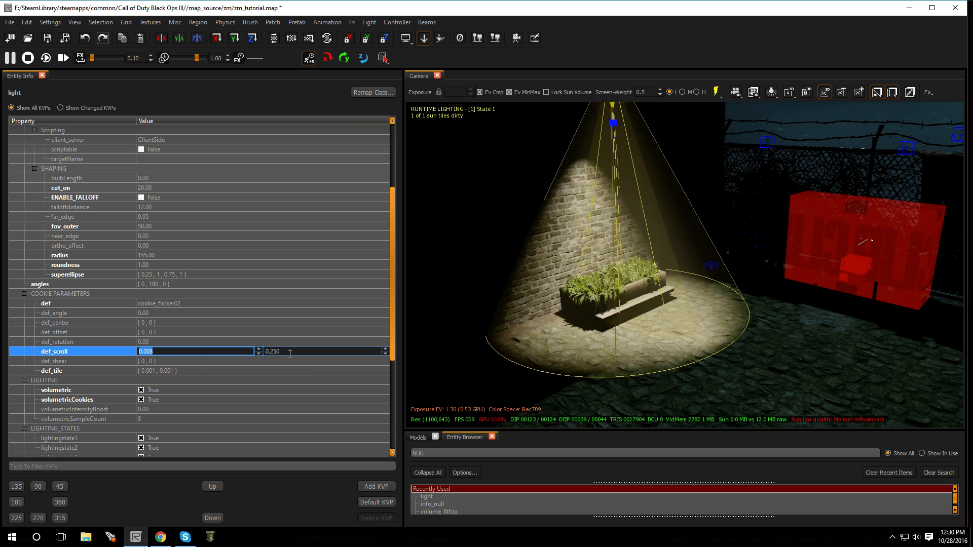
pyautogui.press('Tab')
pyautogui.write('0.')
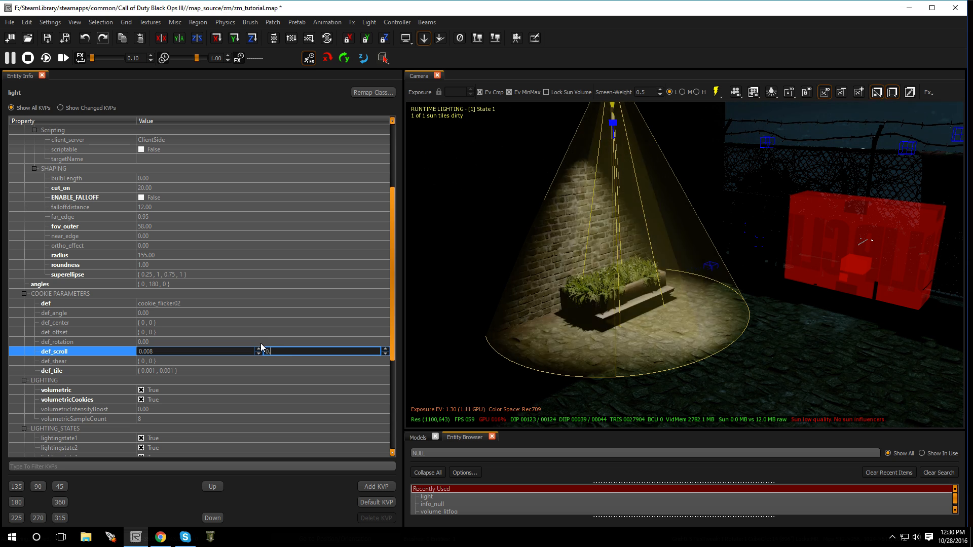
pyautogui.write('005')
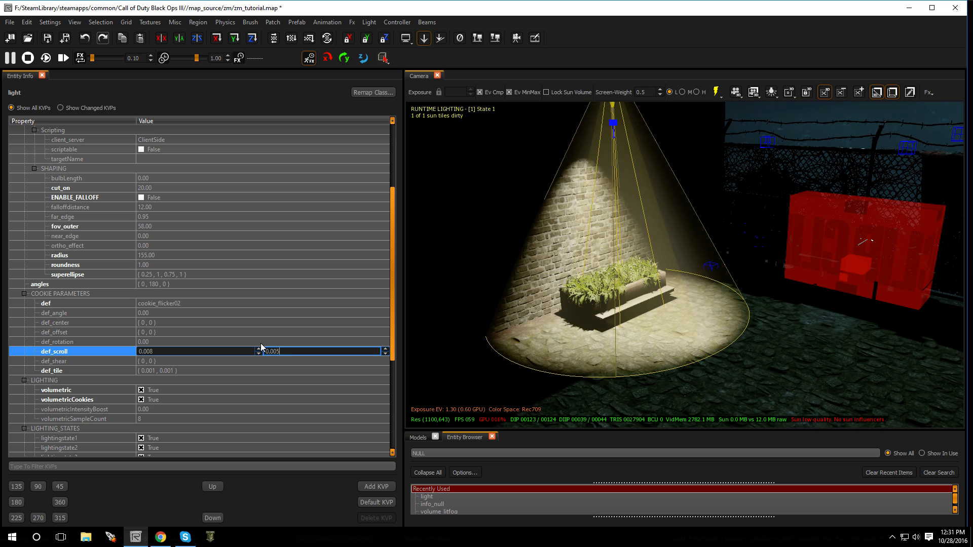
pyautogui.press('Return')
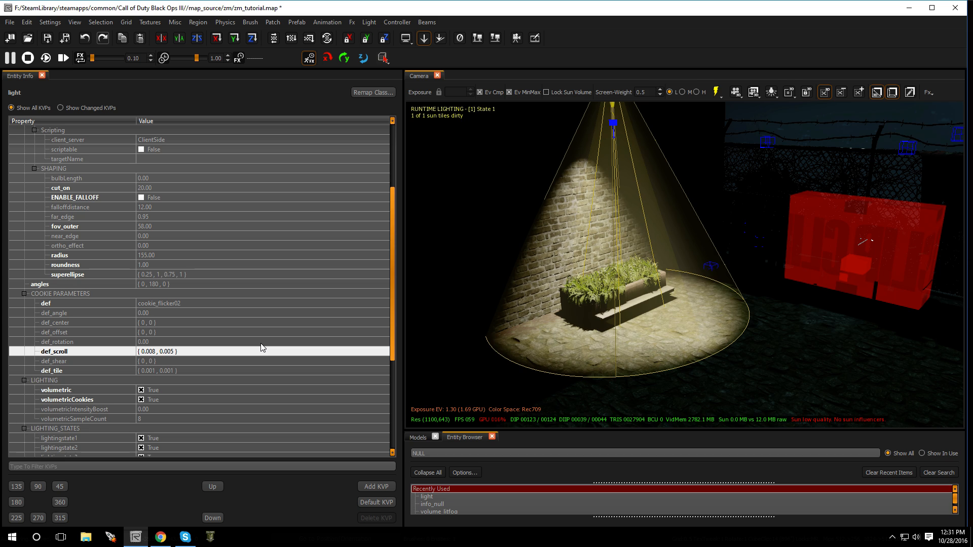
# Select the yellow spot light above the wall lamp, set its stops to 7.5 and disable ENABLE_FALLOFF.
pyautogui.press('Escape')
pyautogui.moveTo(573, 299); pyautogui.dragTo(493, 315, button='right')
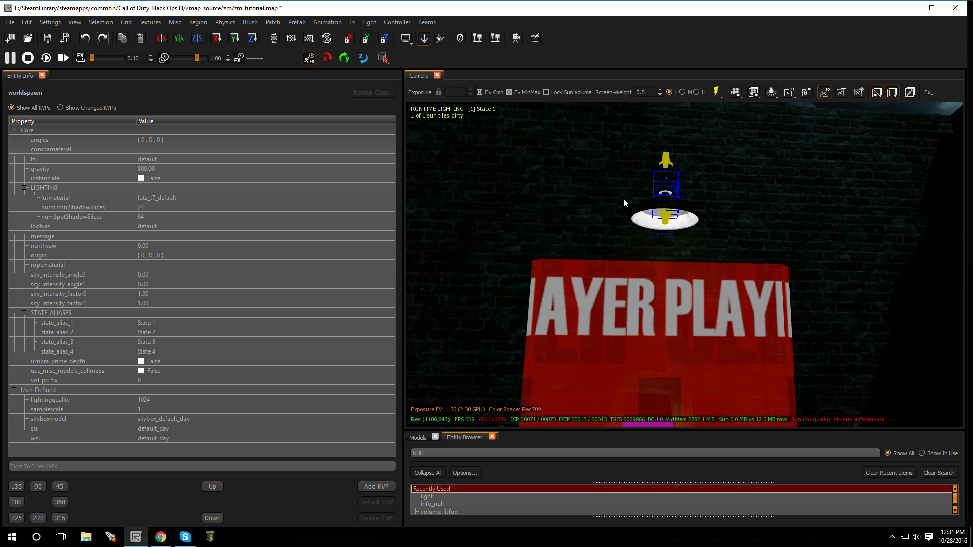
pyautogui.click(666, 162)
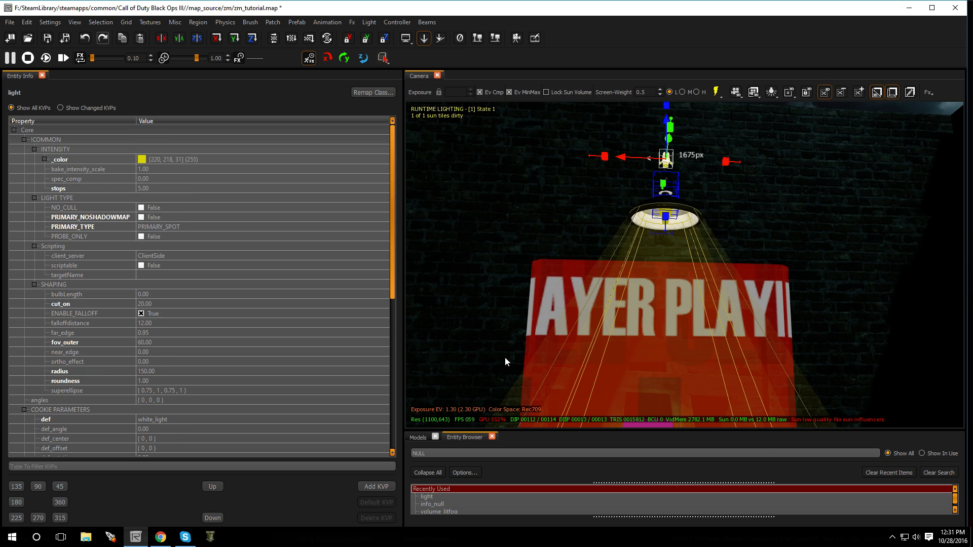
pyautogui.press('Escape')
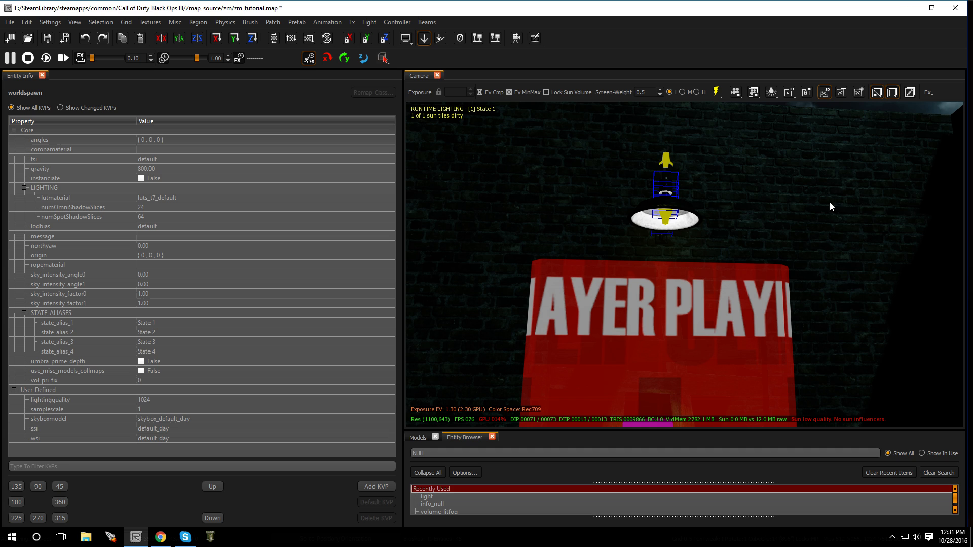
pyautogui.click(666, 163)
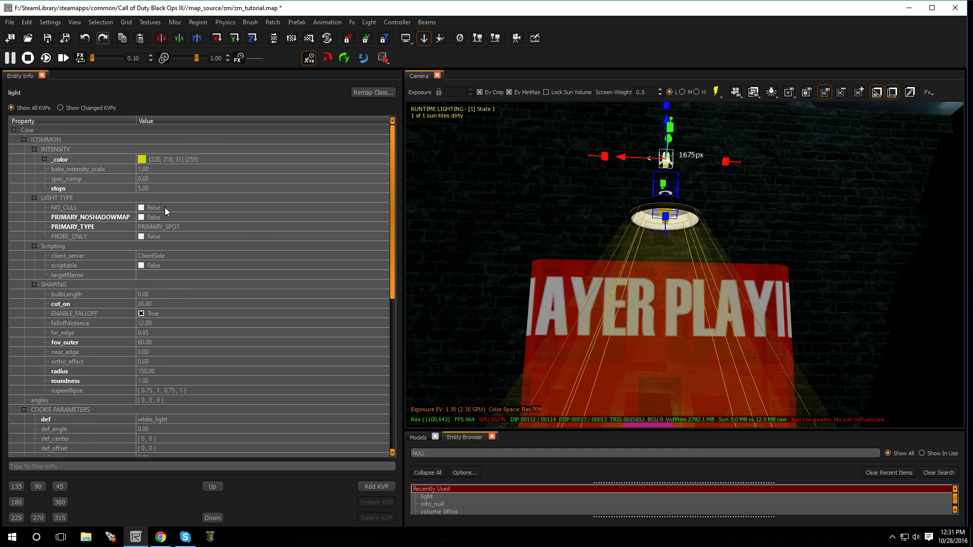
pyautogui.click(144, 188)
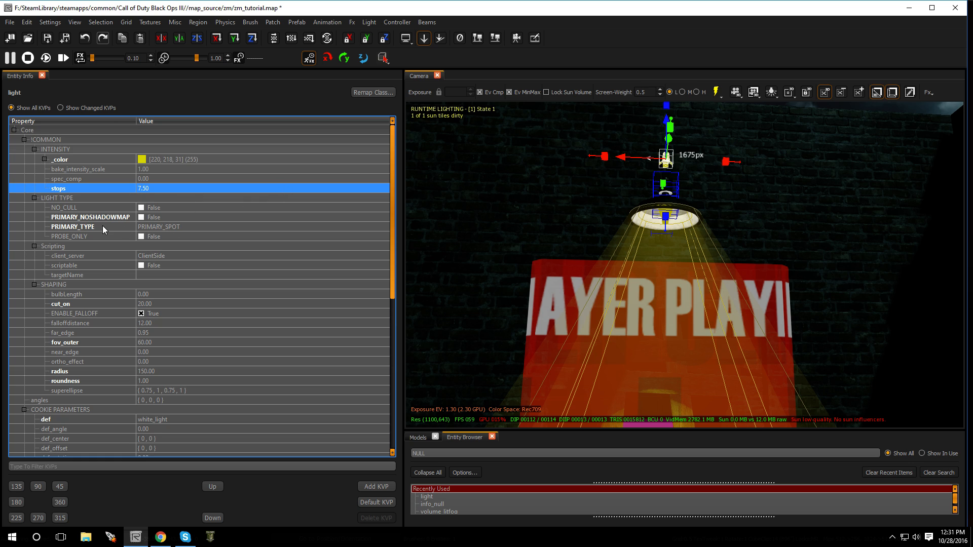
pyautogui.scroll(-2, 174, 260)
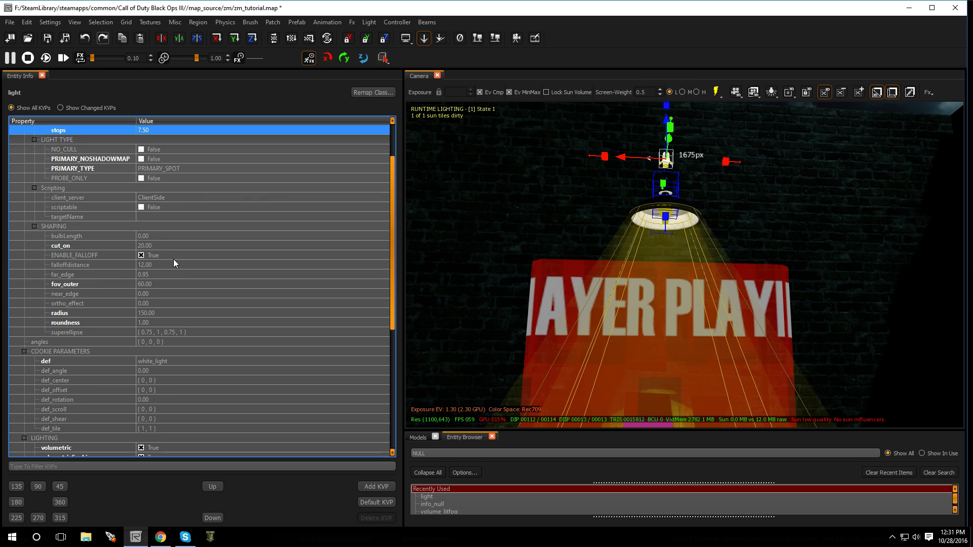
pyautogui.click(142, 256)
# Assign cookie_flicker as the cookie def of the wall lamp's yellow spot light.
pyautogui.scroll(-6, 152, 320)
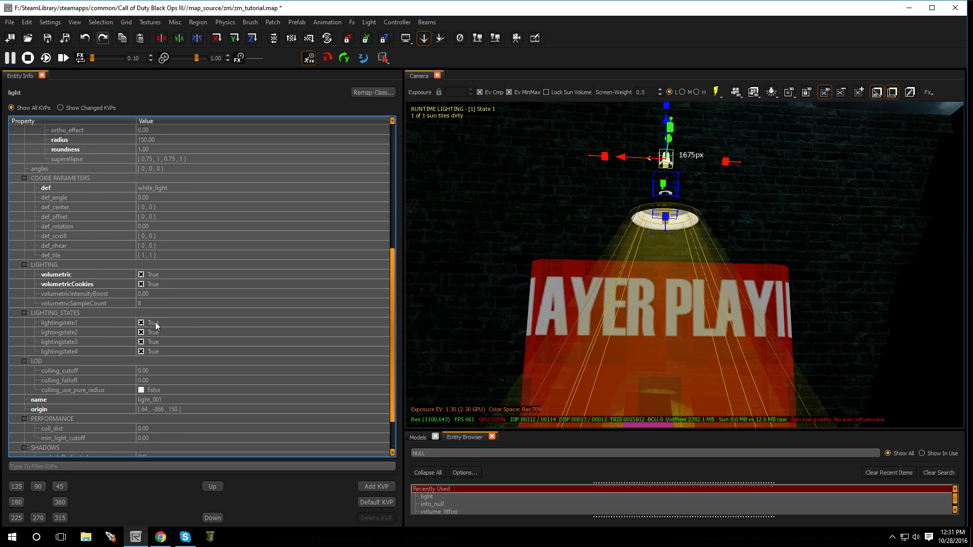
pyautogui.click(178, 189)
pyautogui.click(348, 187)
pyautogui.click(437, 279)
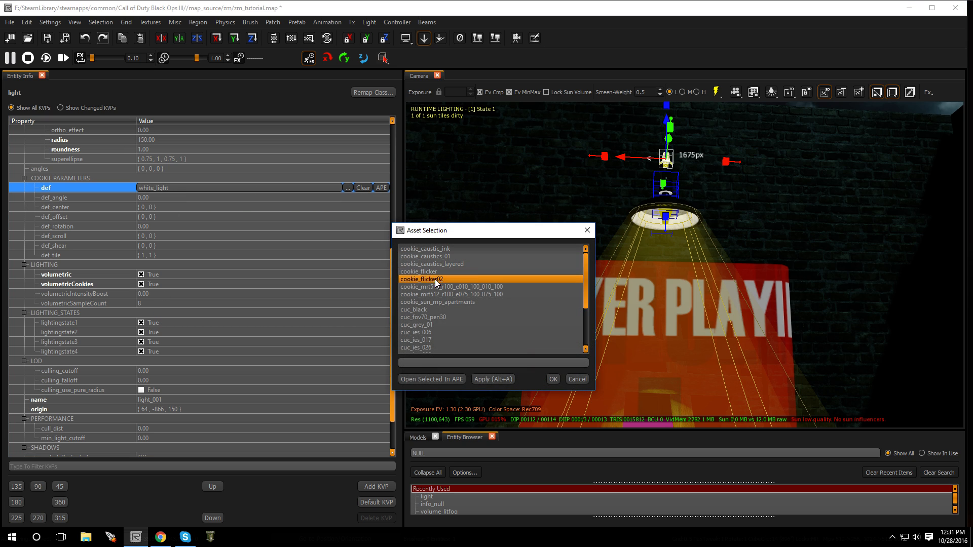
pyautogui.doubleClick(436, 272)
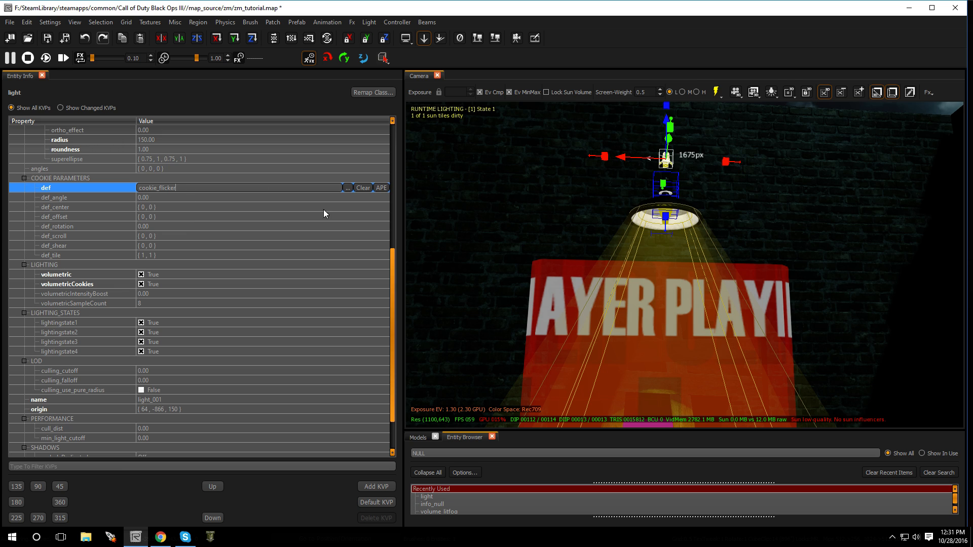
pyautogui.press('Escape')
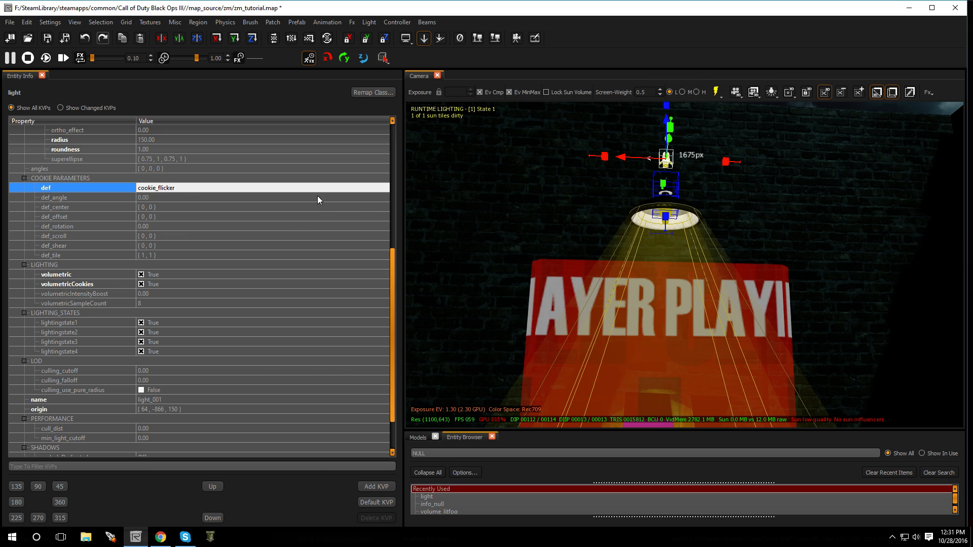
# Assign truck_head_lights as the cookie def of the wall lamp's yellow spot light and deselect it.
pyautogui.click(297, 190)
pyautogui.click(348, 188)
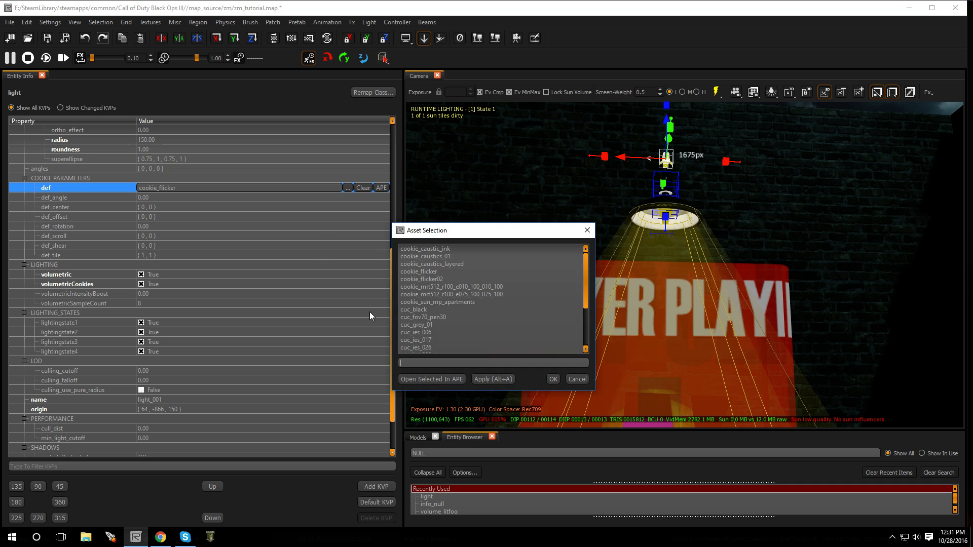
pyautogui.scroll(-3, 410, 334)
pyautogui.click(414, 341)
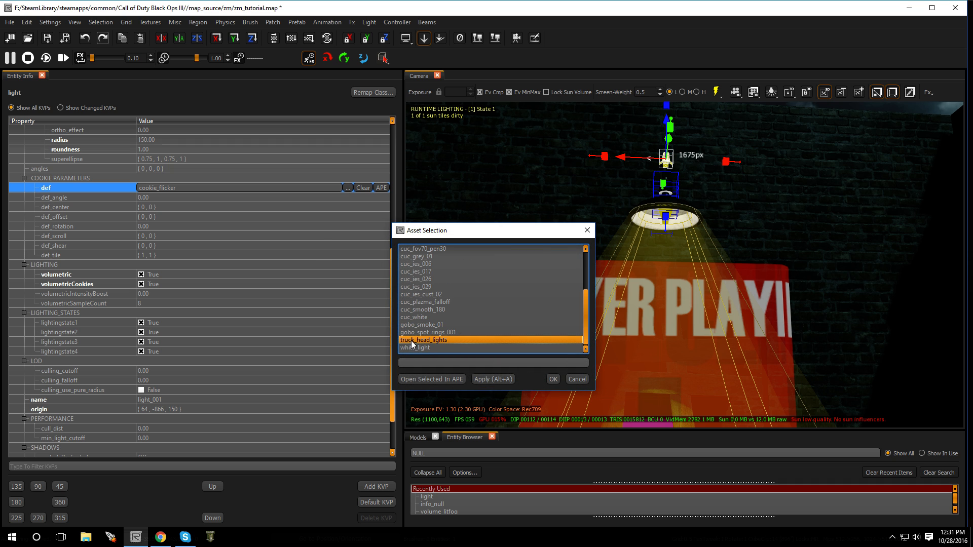
pyautogui.doubleClick(412, 340)
pyautogui.press('Escape')
pyautogui.press('Escape')
# Reselect the yellow spot light above the wall lamp and set its shadowUpdate to Always.
pyautogui.moveTo(557, 284); pyautogui.dragTo(567, 306, button='right')
pyautogui.press('w')
pyautogui.moveTo(567, 238); pyautogui.dragTo(573, 221, button='right')
pyautogui.keyDown('ctrl'); pyautogui.moveTo(632, 150); pyautogui.dragTo(631, 170, button='right'); pyautogui.keyUp('ctrl')
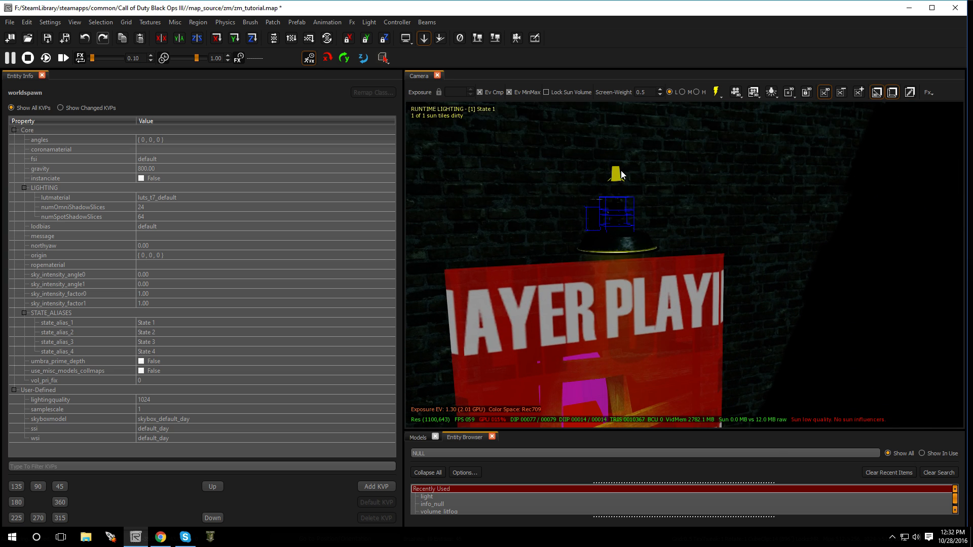
pyautogui.click(616, 174)
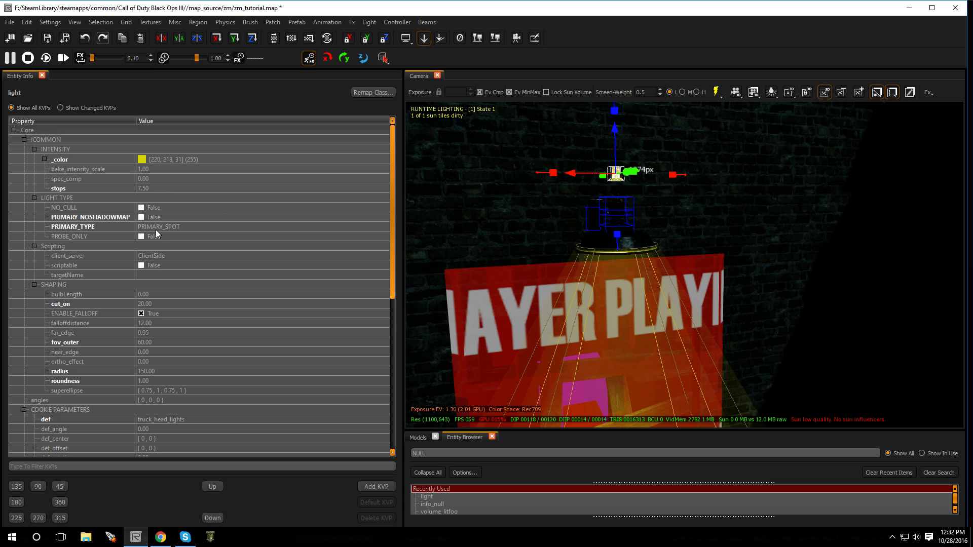
pyautogui.scroll(-4, 188, 324)
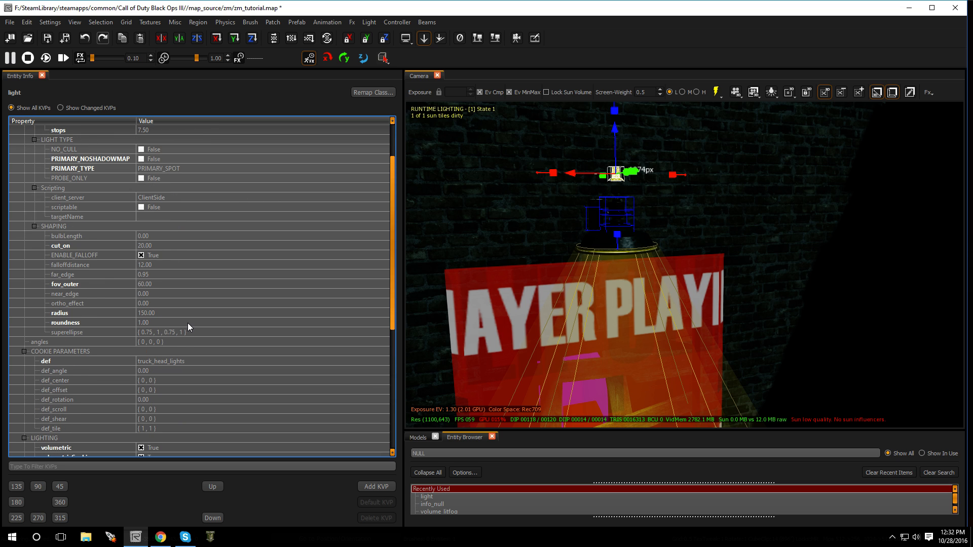
pyautogui.scroll(-5, 188, 327)
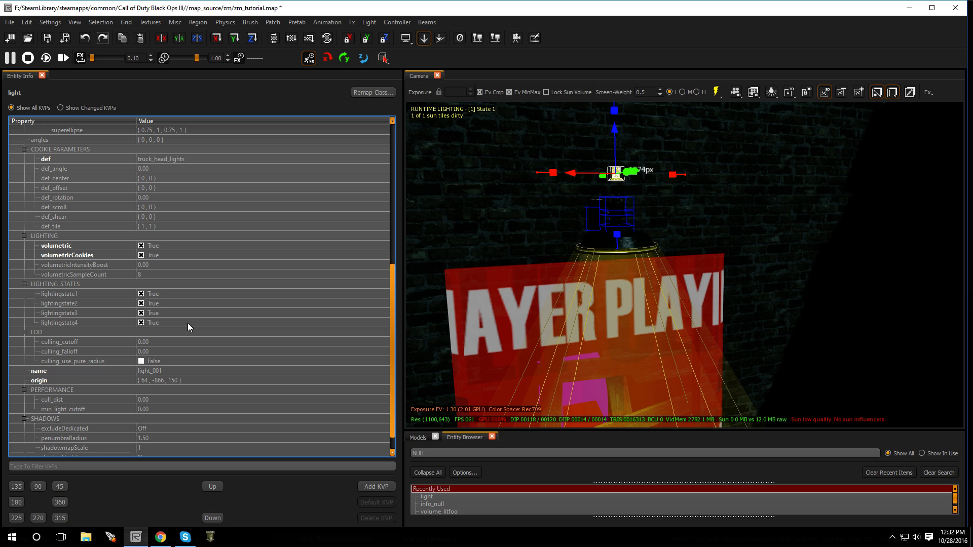
pyautogui.scroll(-1, 188, 327)
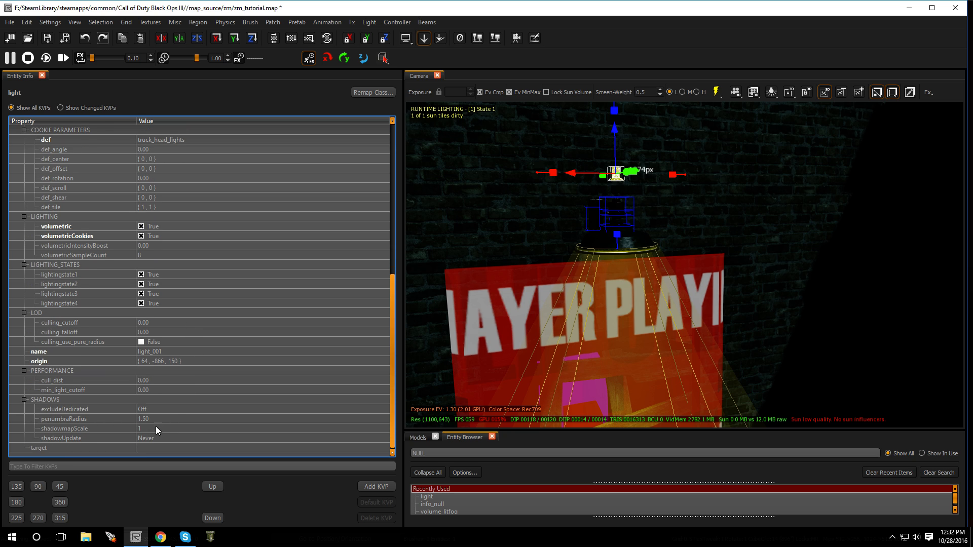
pyautogui.click(169, 439)
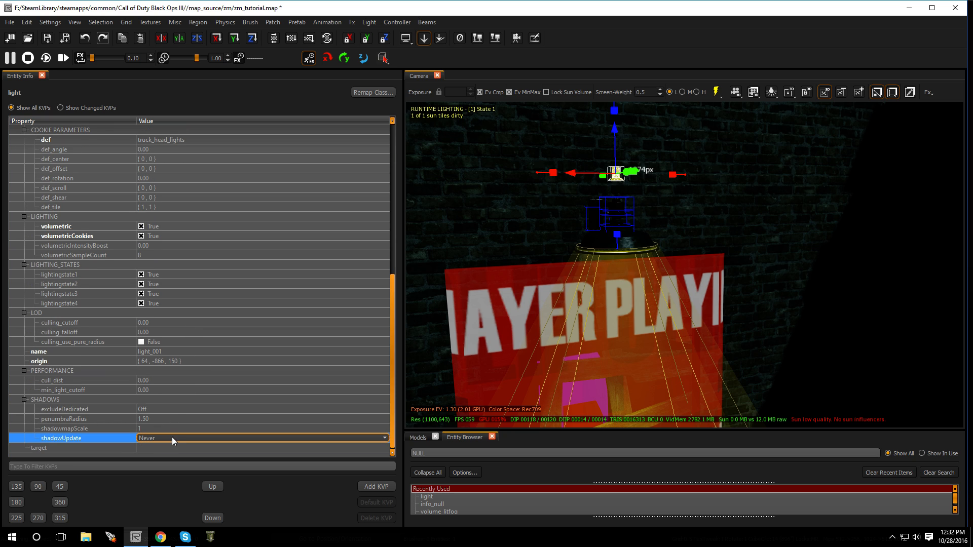
pyautogui.click(172, 438)
pyautogui.click(172, 454)
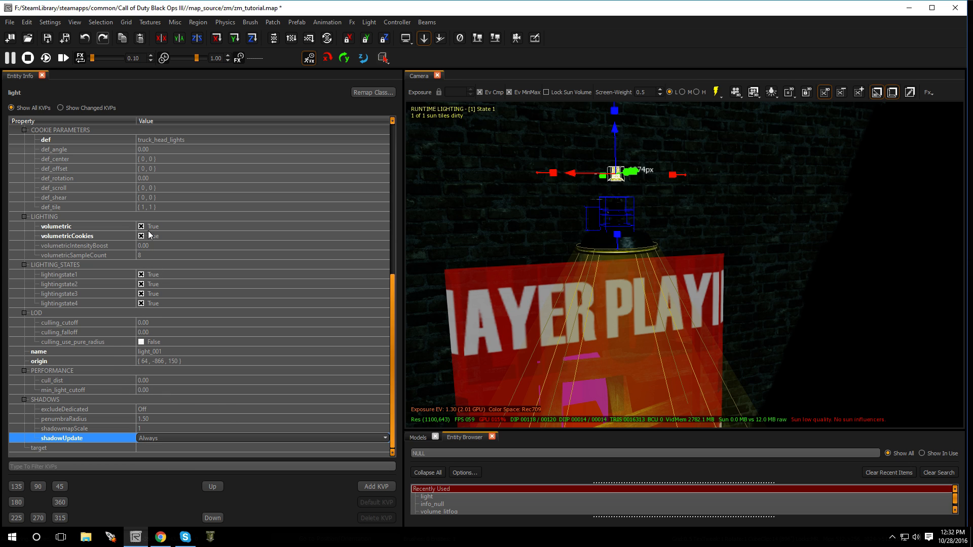
# Assign cookie_caustic_ink as the cookie def of the yellow spot light and deselect the light.
pyautogui.scroll(5, 153, 215)
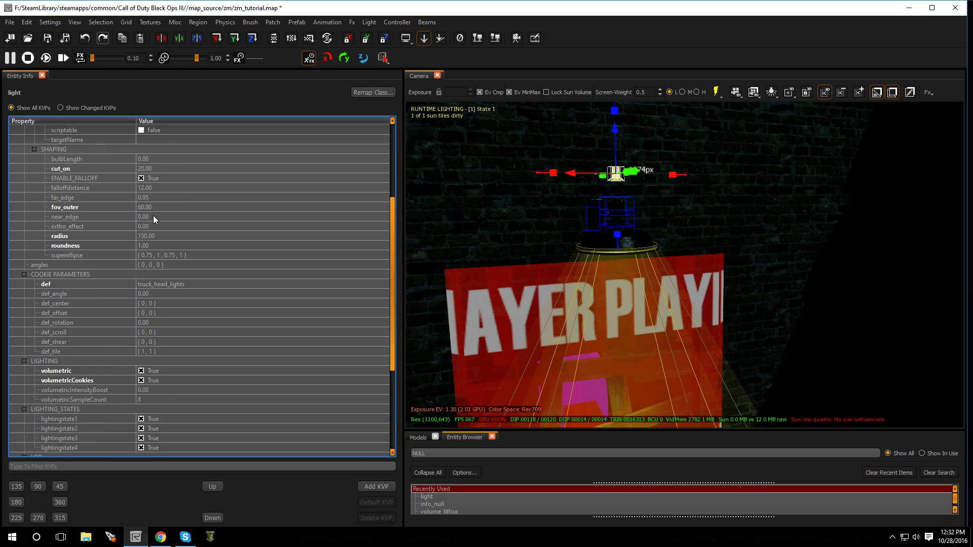
pyautogui.click(180, 284)
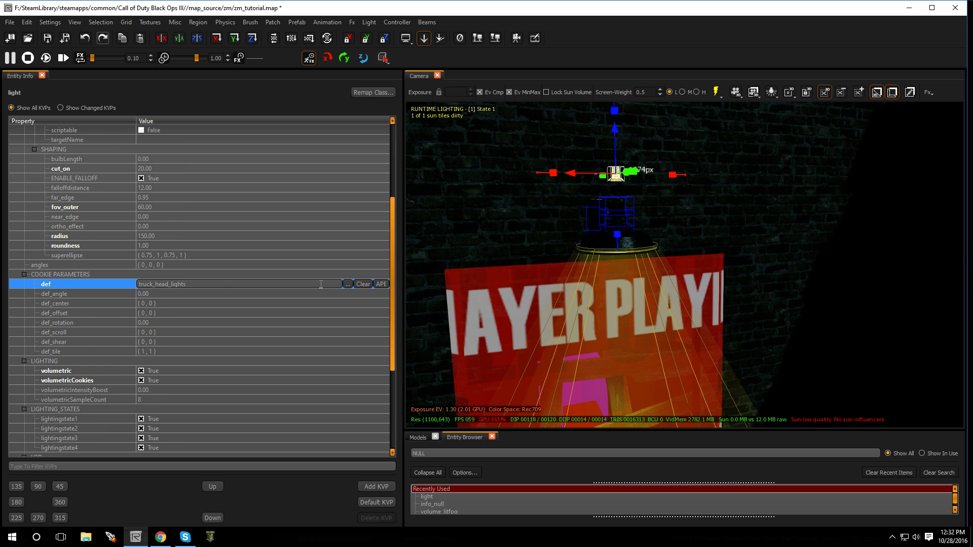
pyautogui.click(348, 284)
pyautogui.scroll(-3, 433, 317)
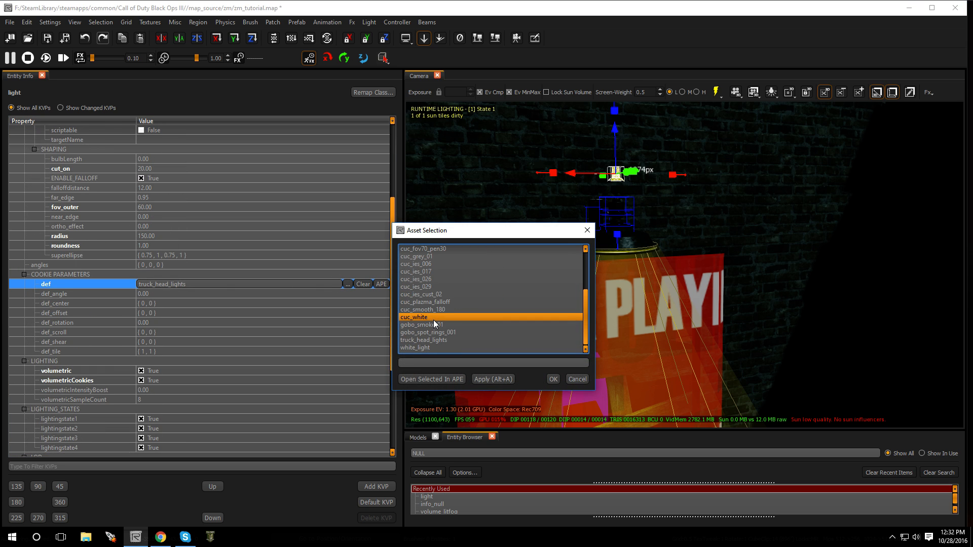
pyautogui.scroll(3, 424, 314)
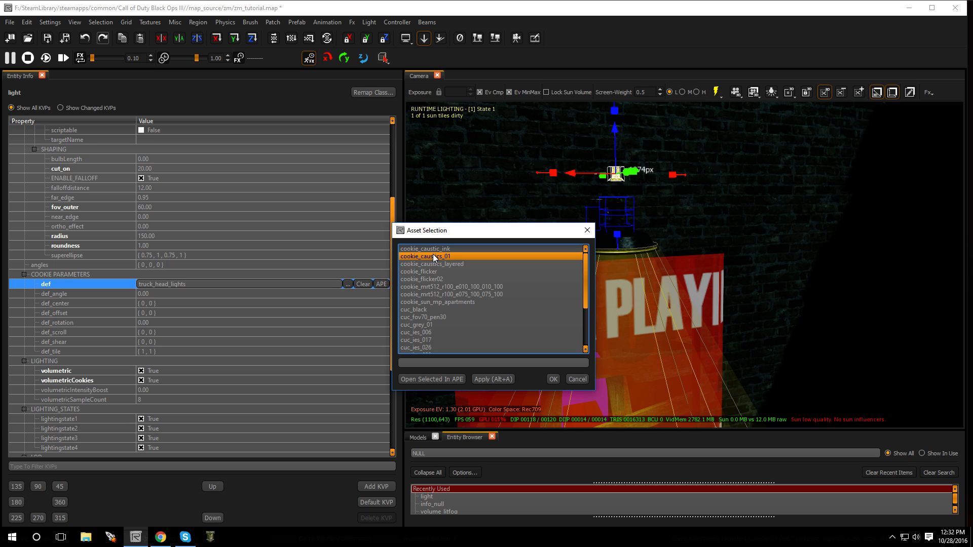
pyautogui.doubleClick(434, 248)
pyautogui.press('Escape')
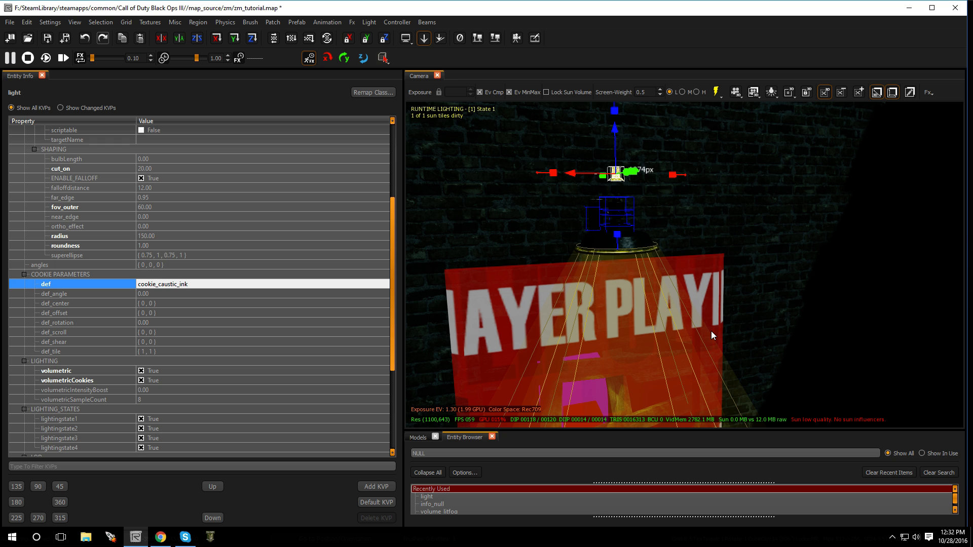
pyautogui.press('Escape')
# Select the yellow spot light again, set its stops to 12, and deselect it.
pyautogui.moveTo(711, 331); pyautogui.dragTo(682, 320, button='right')
pyautogui.press('s')
pyautogui.press('w')
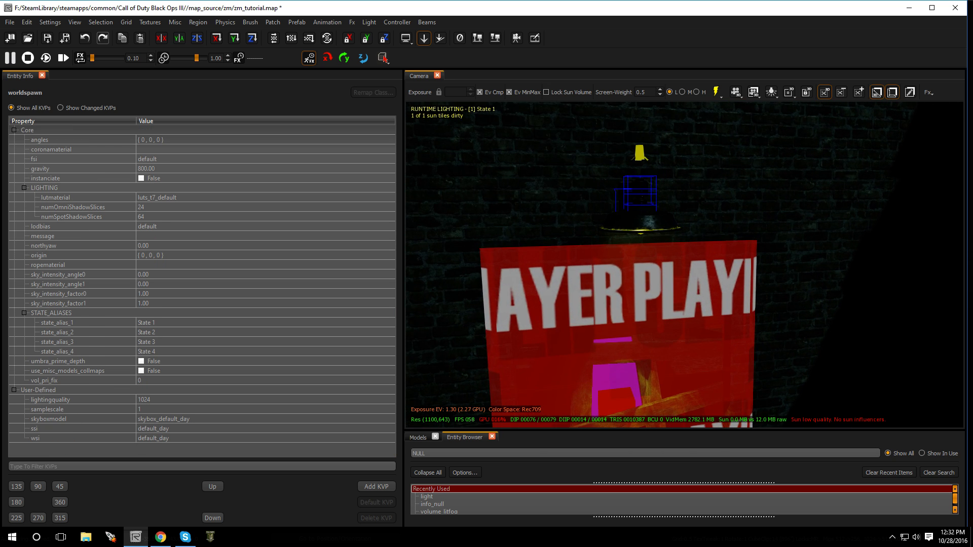
pyautogui.click(640, 153)
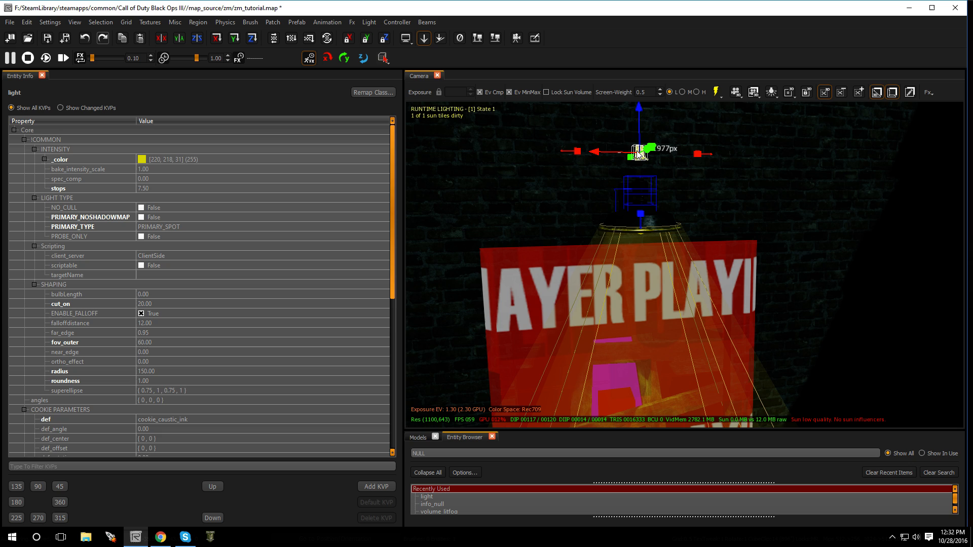
pyautogui.click(155, 188)
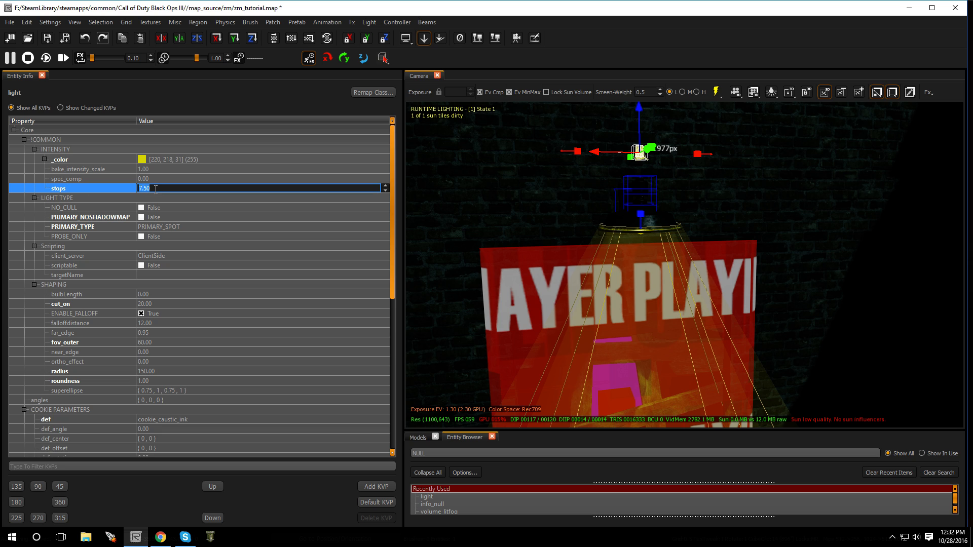
pyautogui.press('Return')
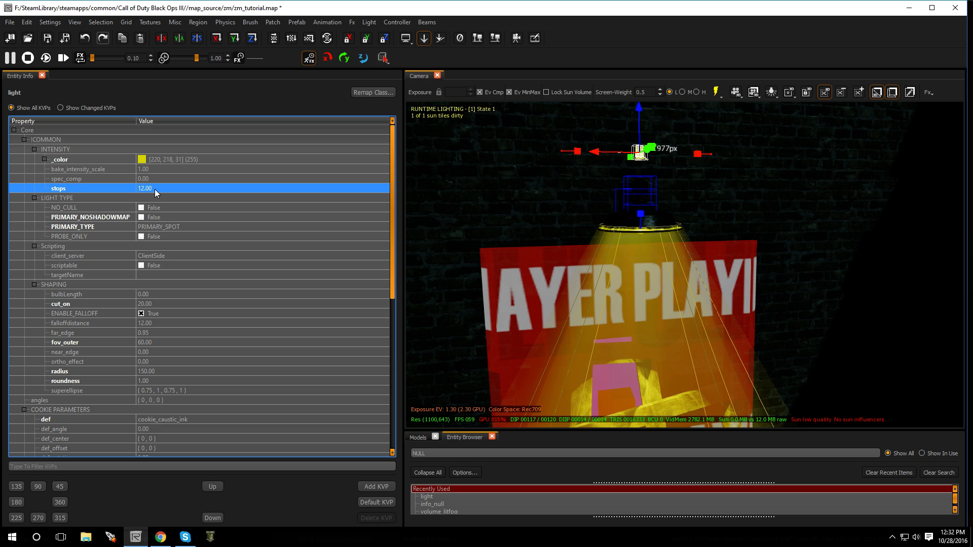
pyautogui.press('Escape')
# Select the white spot light above the other building's lamp and set its first def_scroll value to 0.7.
pyautogui.moveTo(600, 262); pyautogui.dragTo(611, 234, button='right')
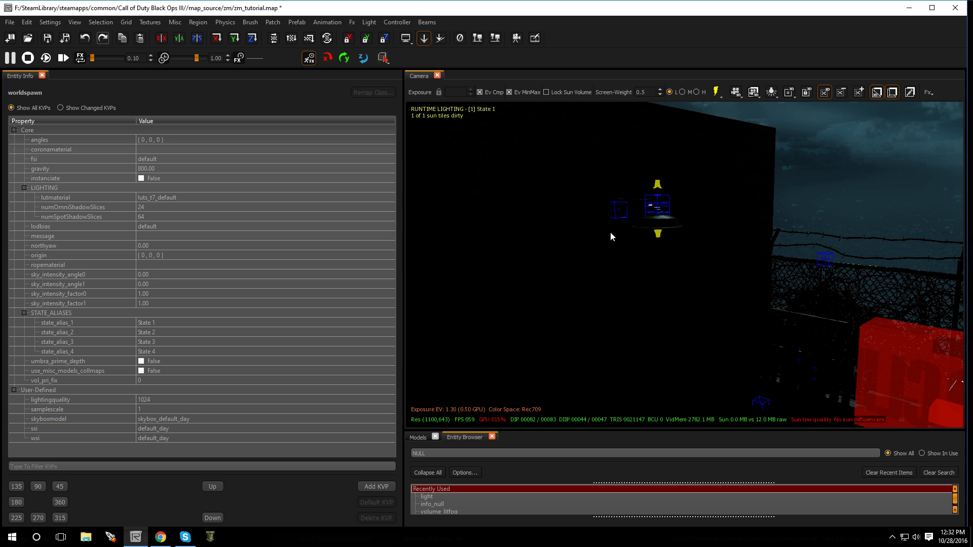
pyautogui.click(658, 186)
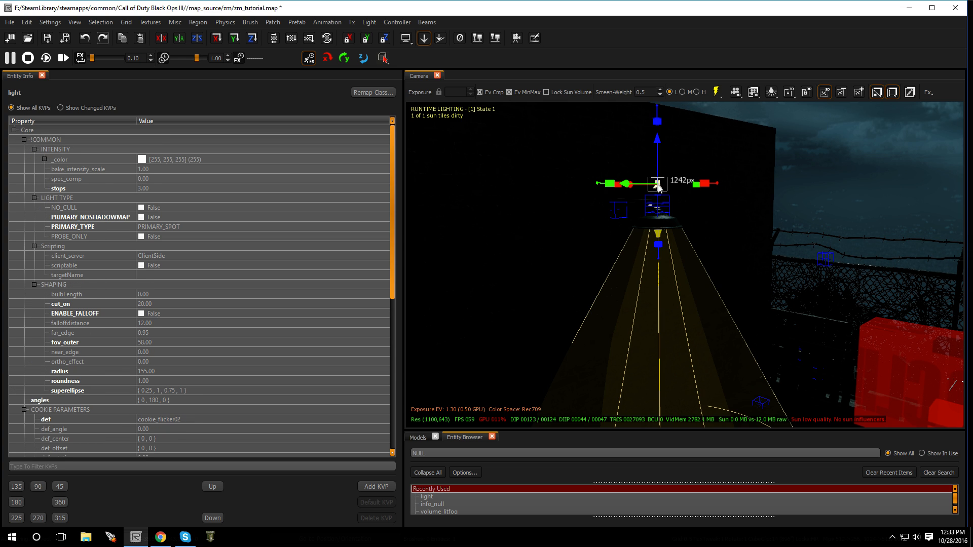
pyautogui.press('Escape')
pyautogui.click(658, 186)
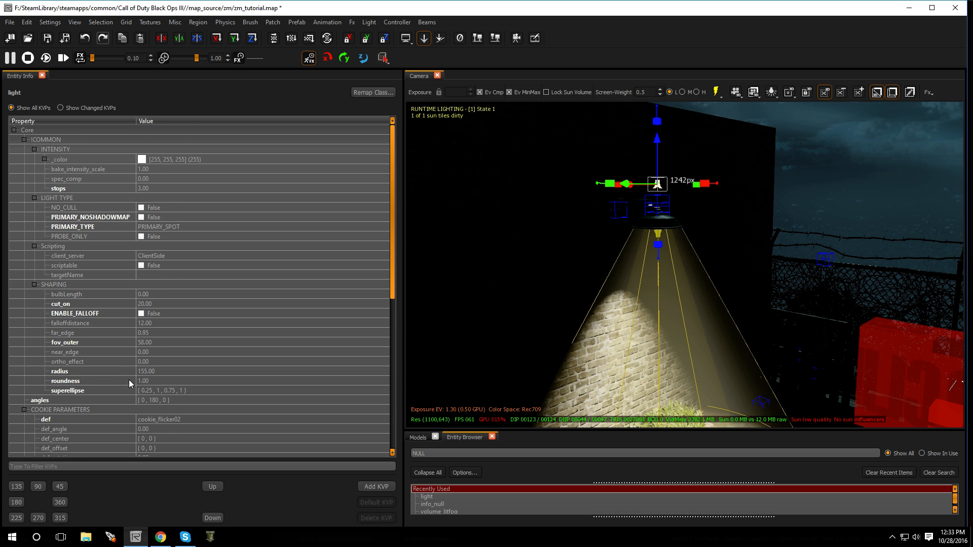
pyautogui.scroll(-5, 129, 379)
pyautogui.doubleClick(151, 323)
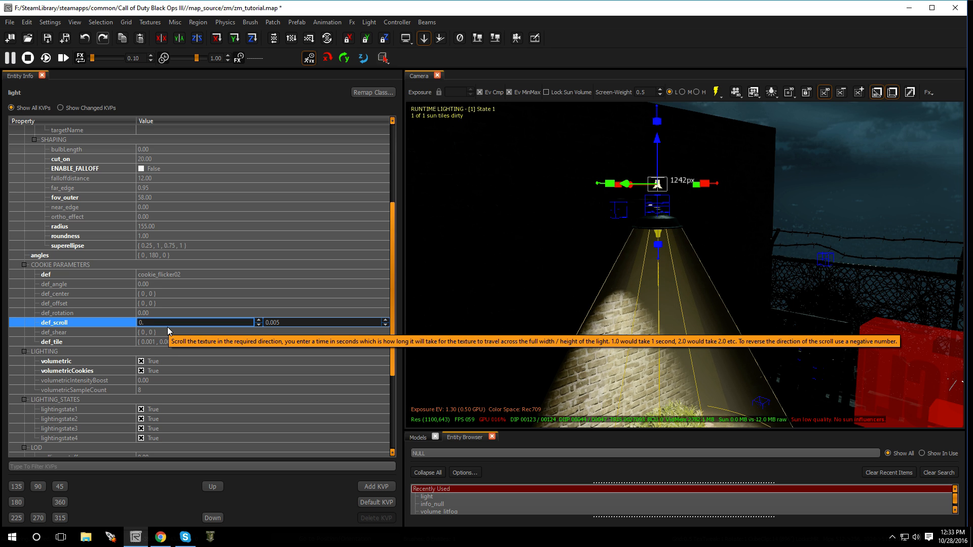
pyautogui.write('0.7')
pyautogui.press('Return')
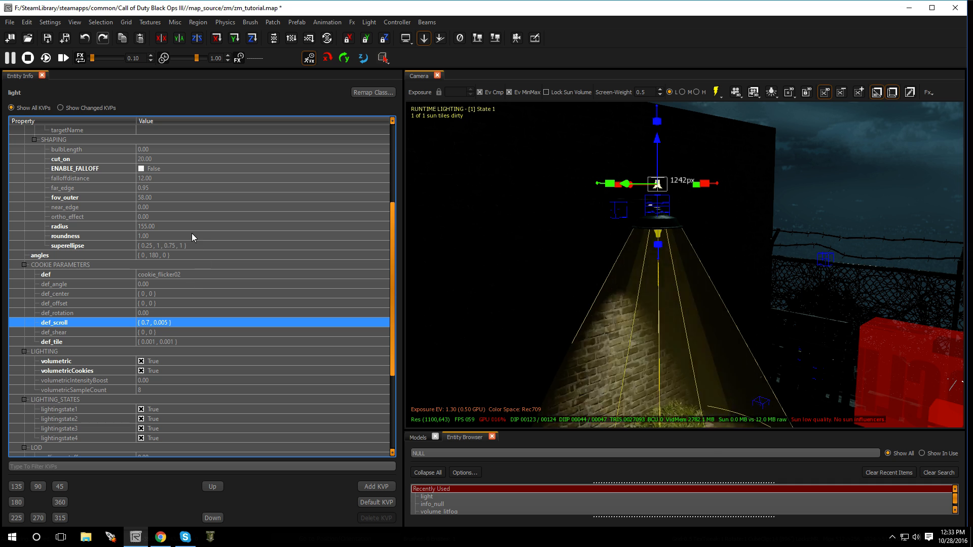
# Set the white spot light's stops to 1 and deselect it.
pyautogui.scroll(5, 191, 233)
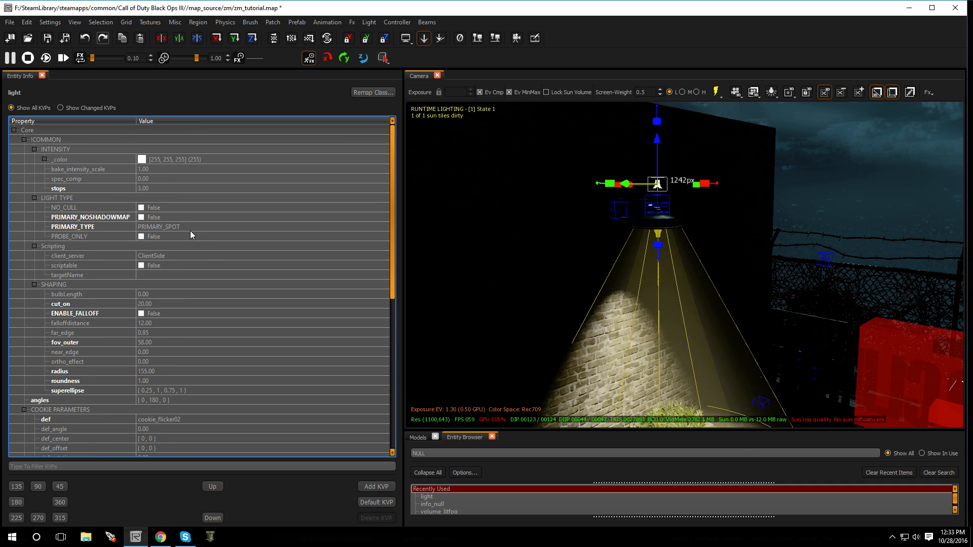
pyautogui.click(141, 189)
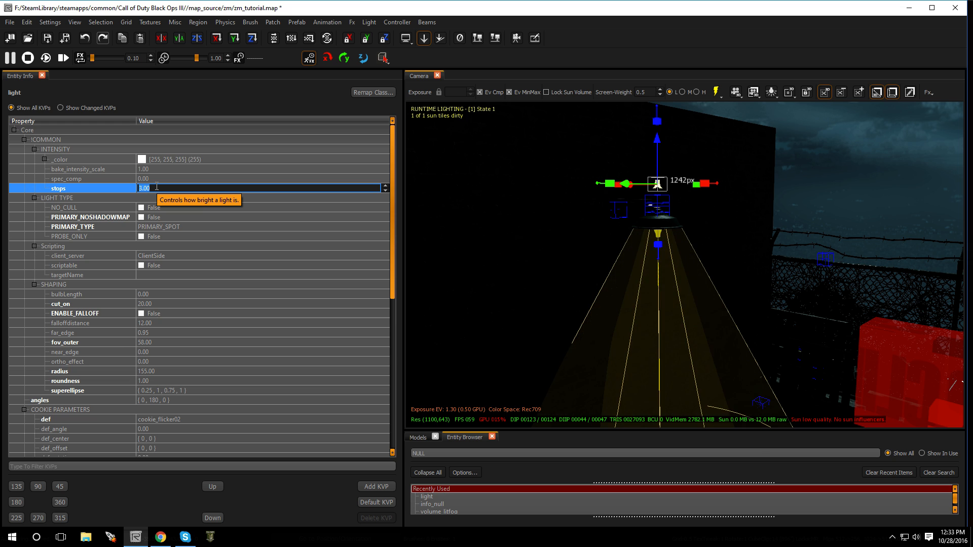
pyautogui.write('1')
pyautogui.press('Return')
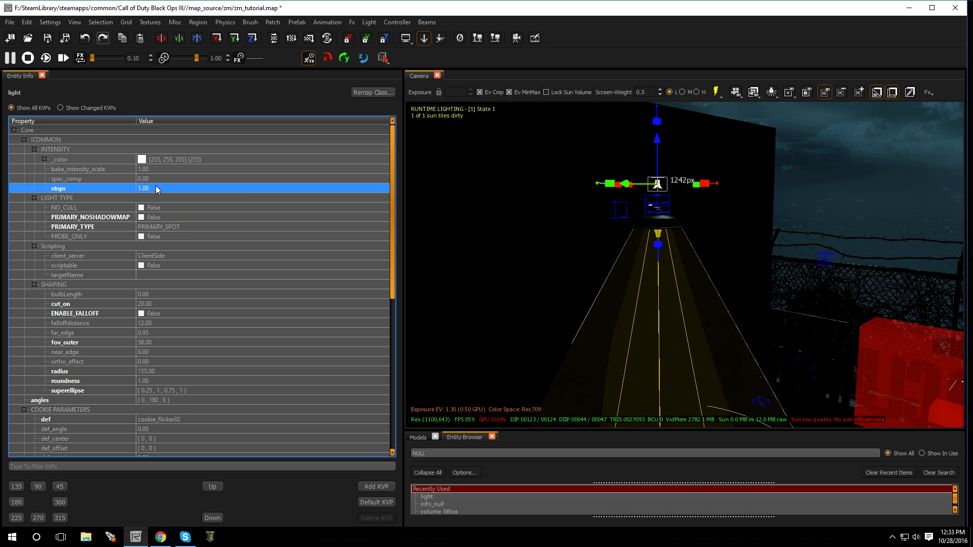
pyautogui.press('Escape')
# Reselect the white spot light and step the second def_scroll value of its cookie to 6.005.
pyautogui.moveTo(589, 267); pyautogui.dragTo(590, 267, button='right')
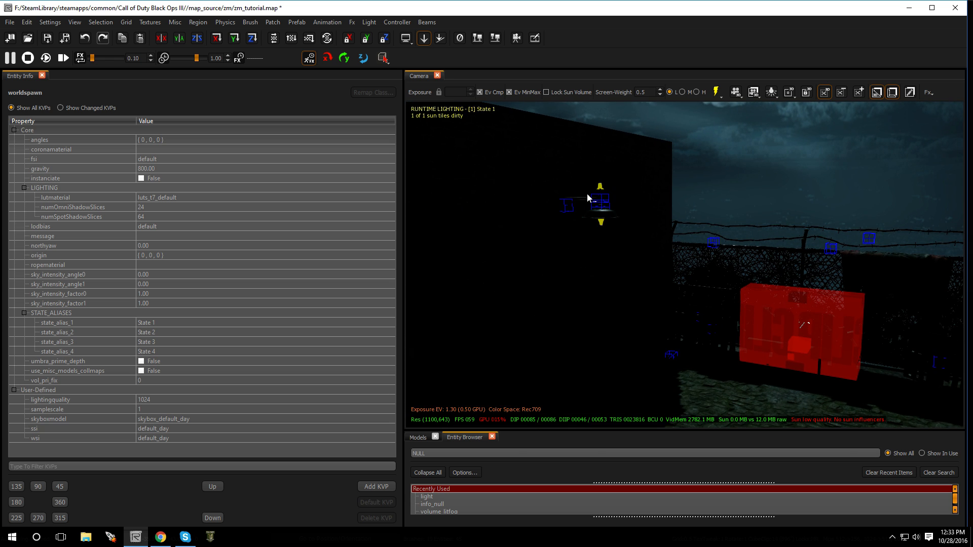
pyautogui.keyDown('shift'); pyautogui.click(599, 195); pyautogui.keyUp('shift')
pyautogui.scroll(-6, 227, 278)
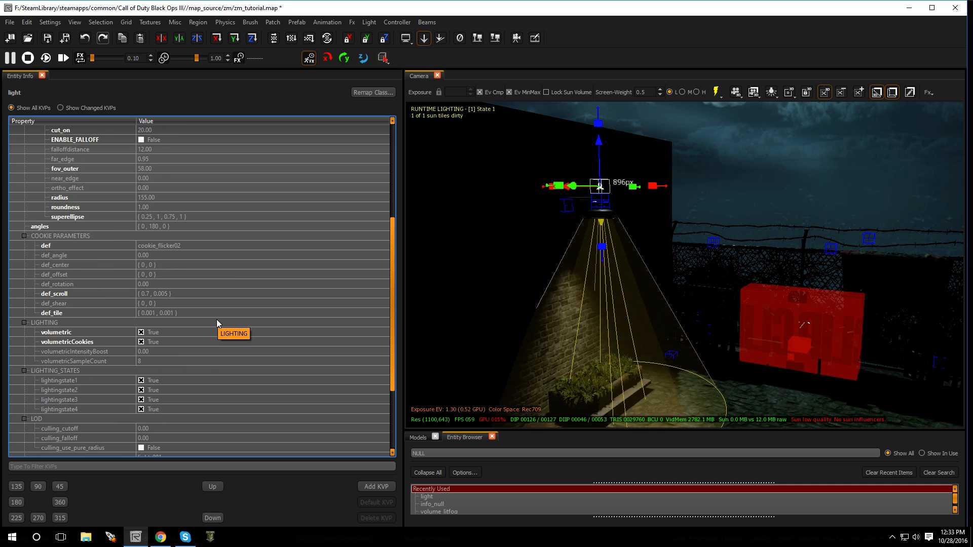
pyautogui.moveTo(187, 316)
pyautogui.click(167, 294)
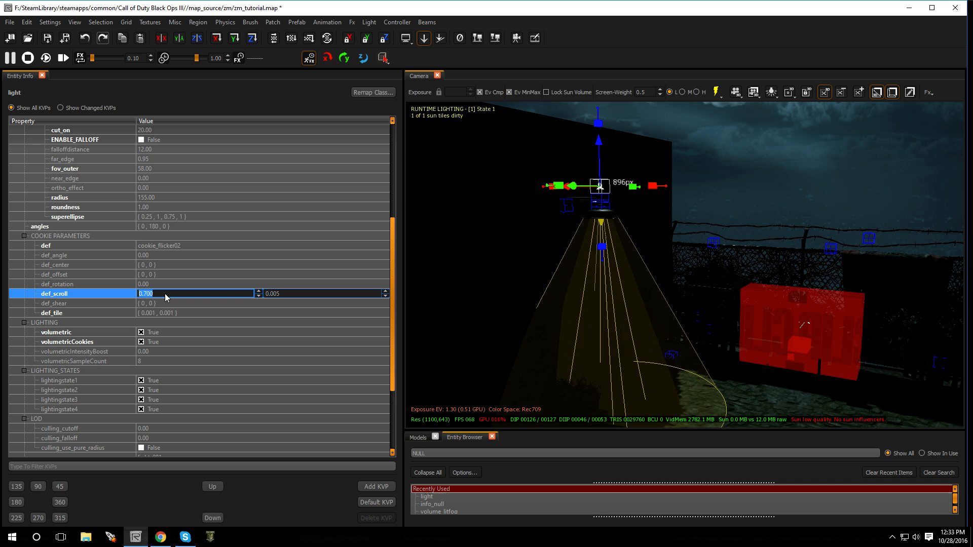
pyautogui.click(301, 295)
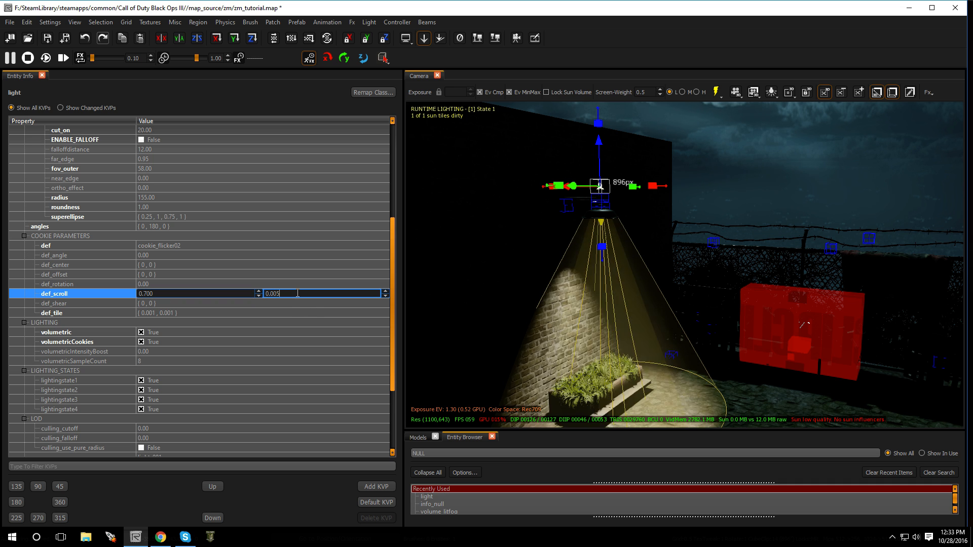
pyautogui.click(385, 297)
pyautogui.click(385, 296)
pyautogui.click(385, 297)
pyautogui.click(385, 296)
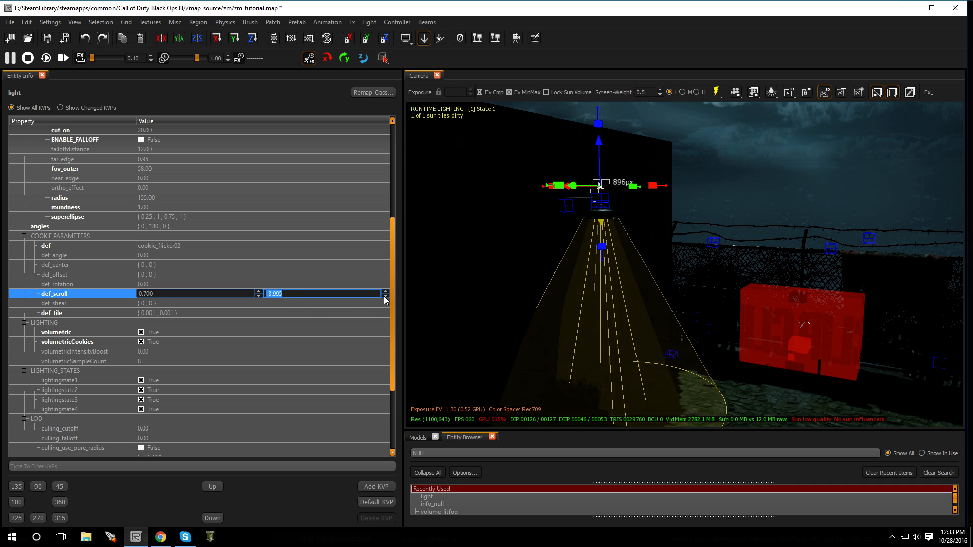
pyautogui.click(386, 291)
pyautogui.click(385, 292)
pyautogui.click(386, 292)
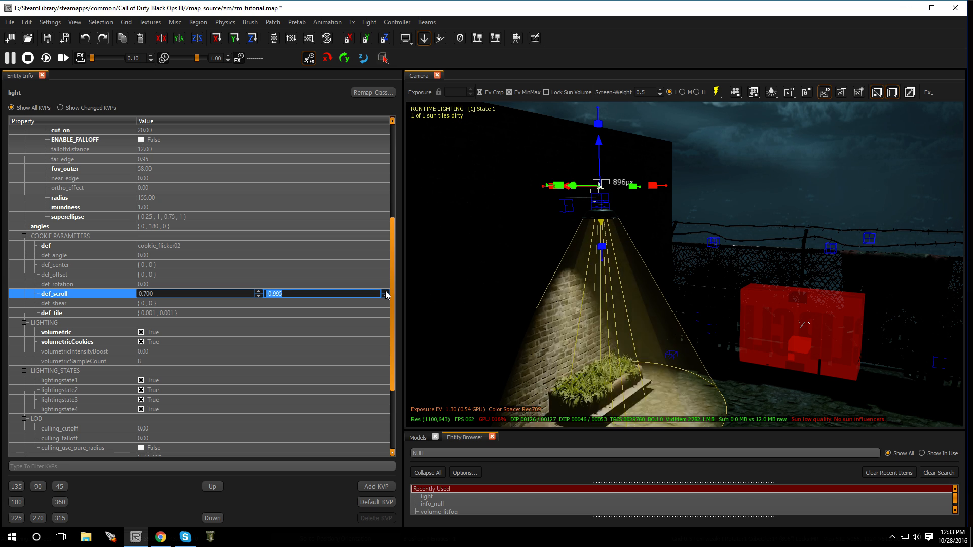
pyautogui.click(386, 291)
pyautogui.click(386, 291)
pyautogui.click(386, 292)
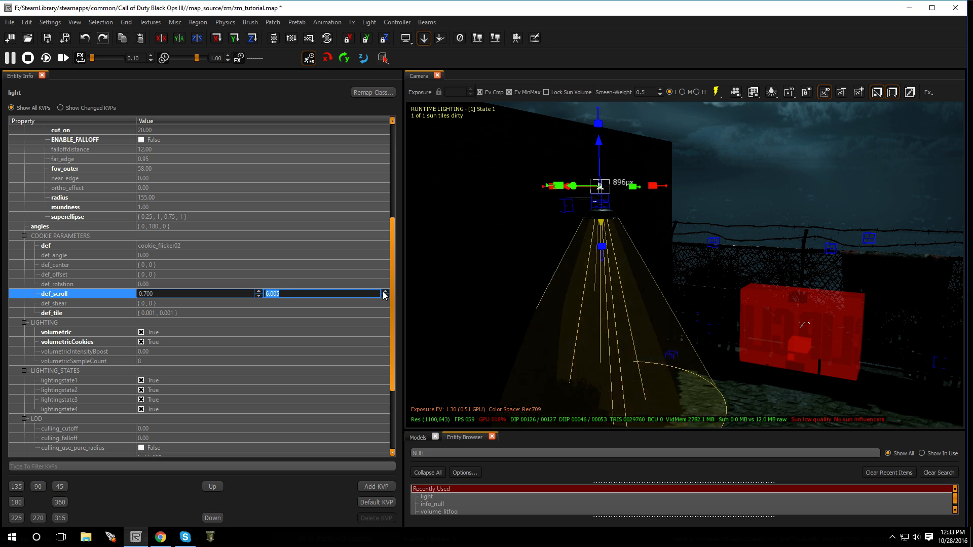
pyautogui.press('Return')
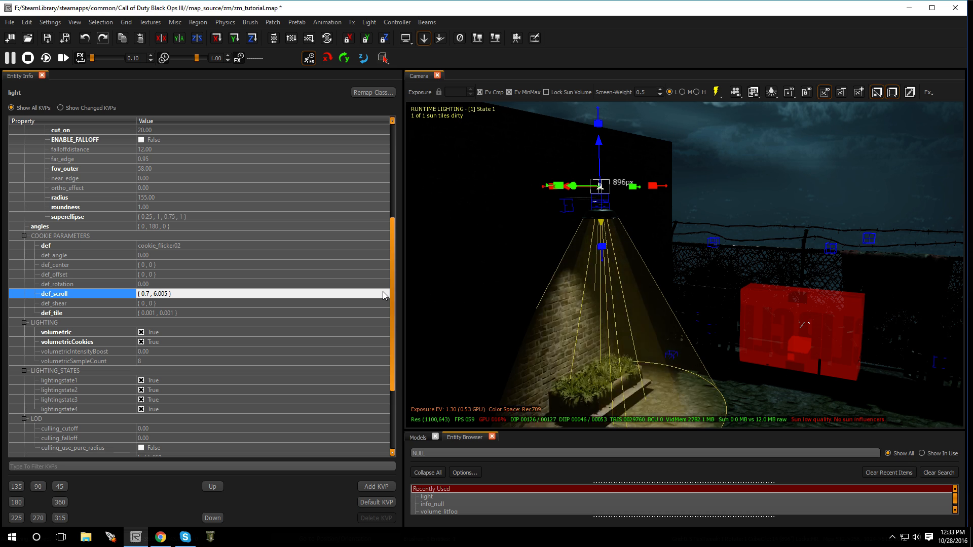
# Set the second def_scroll value of the white spot light's cookie to 0.2.
pyautogui.click(150, 296)
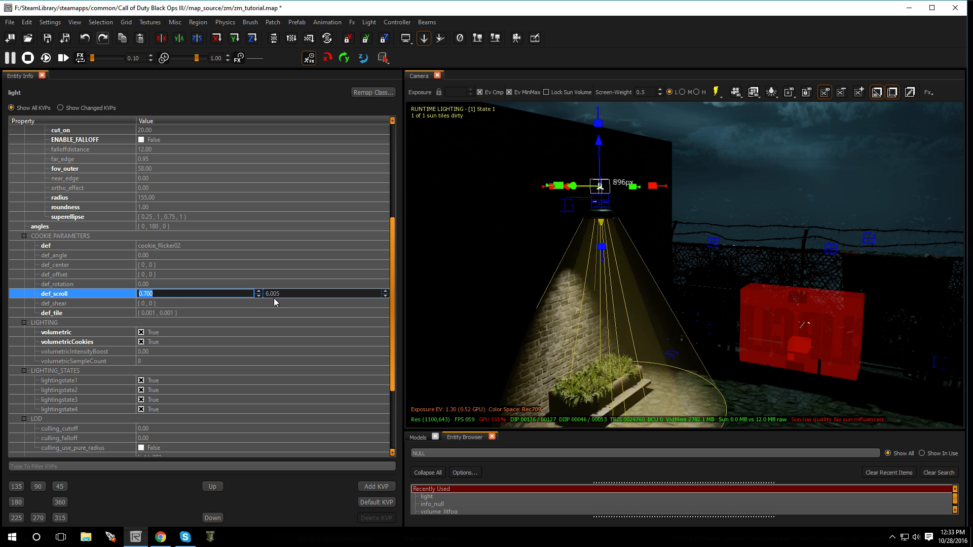
pyautogui.moveTo(280, 294); pyautogui.dragTo(265, 293)
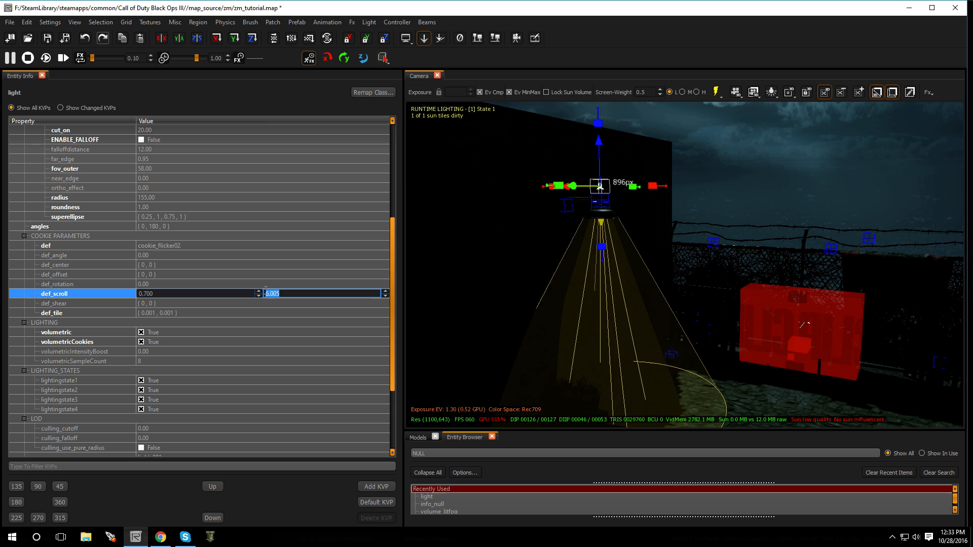
pyautogui.write('0.2')
pyautogui.press('Return')
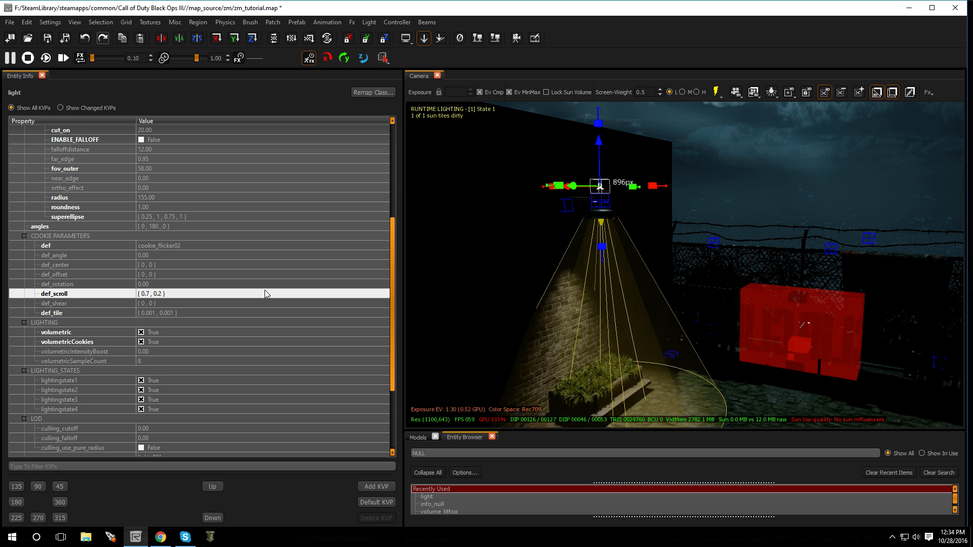
# Change the spot light's color from white to a dark yellow of 115, 105, 17 and deselect the light.
pyautogui.scroll(6, 129, 238)
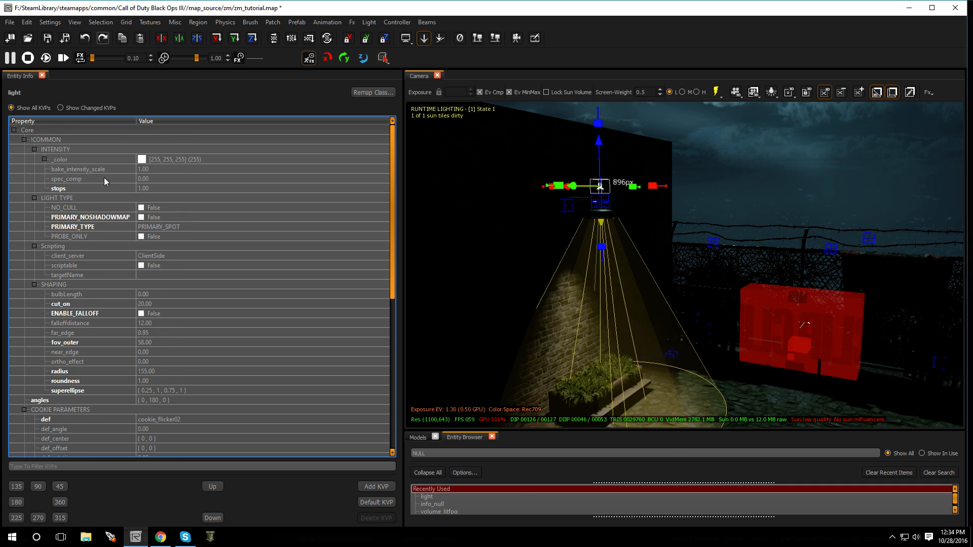
pyautogui.click(142, 159)
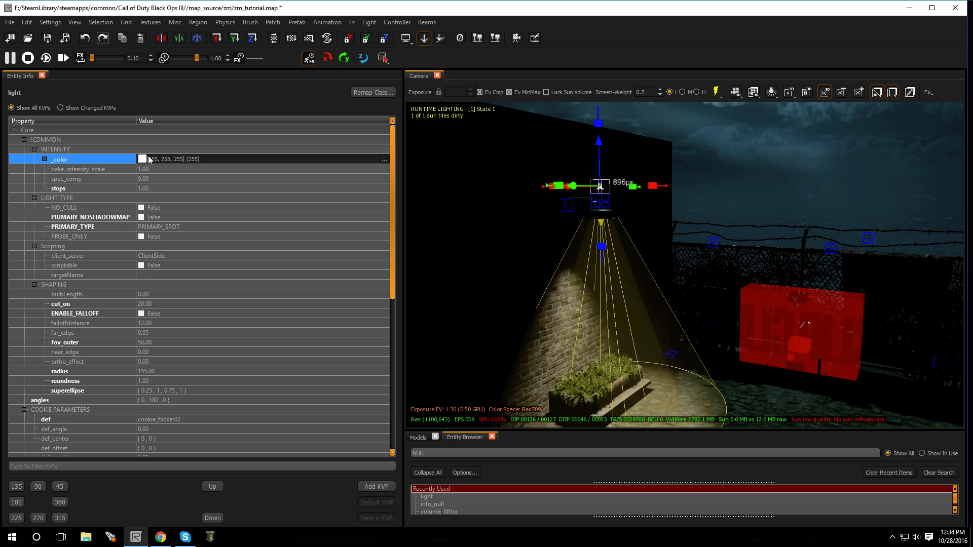
pyautogui.click(384, 161)
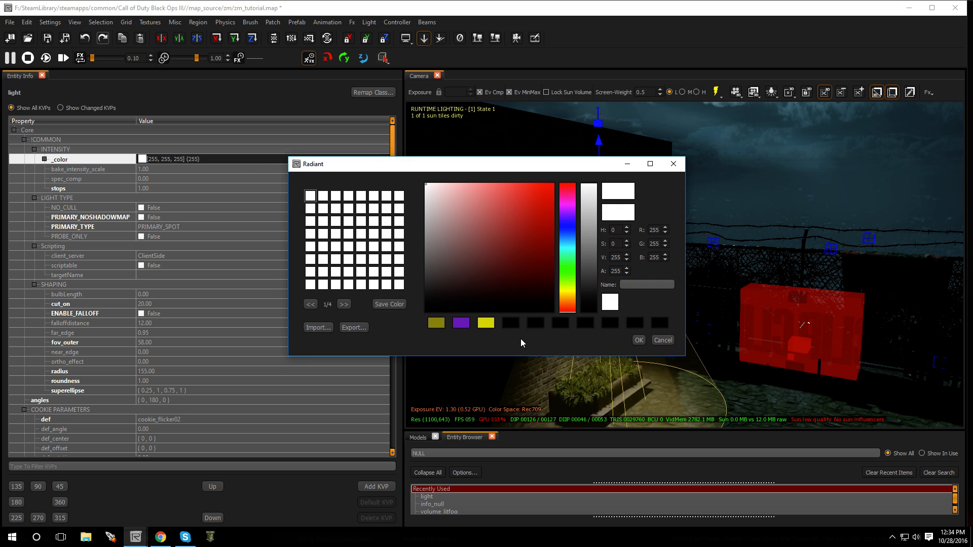
pyautogui.click(534, 214)
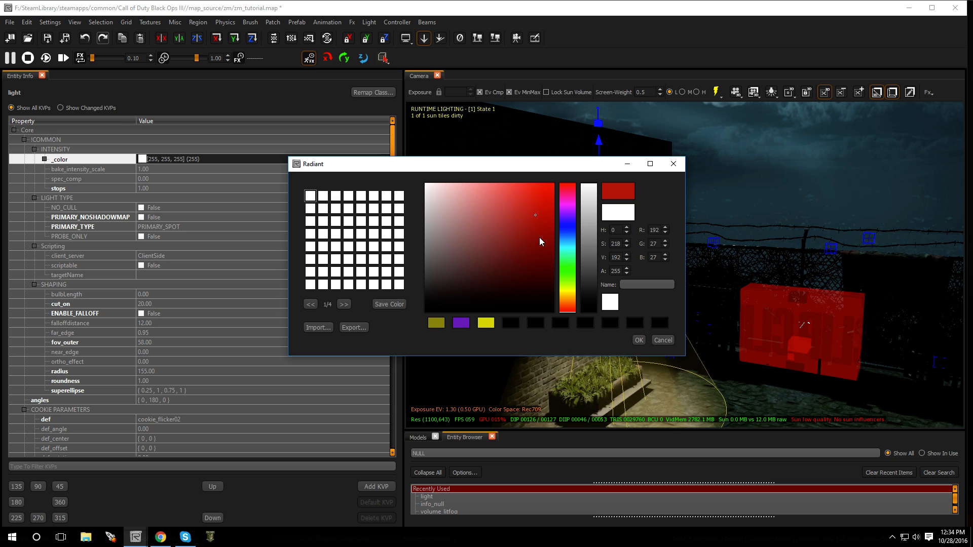
pyautogui.click(568, 292)
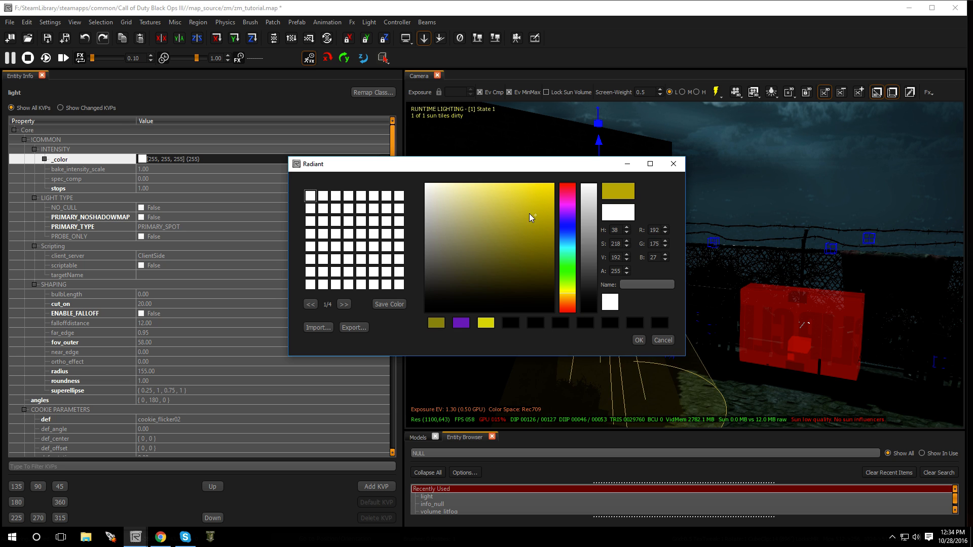
pyautogui.click(535, 254)
pyautogui.click(640, 338)
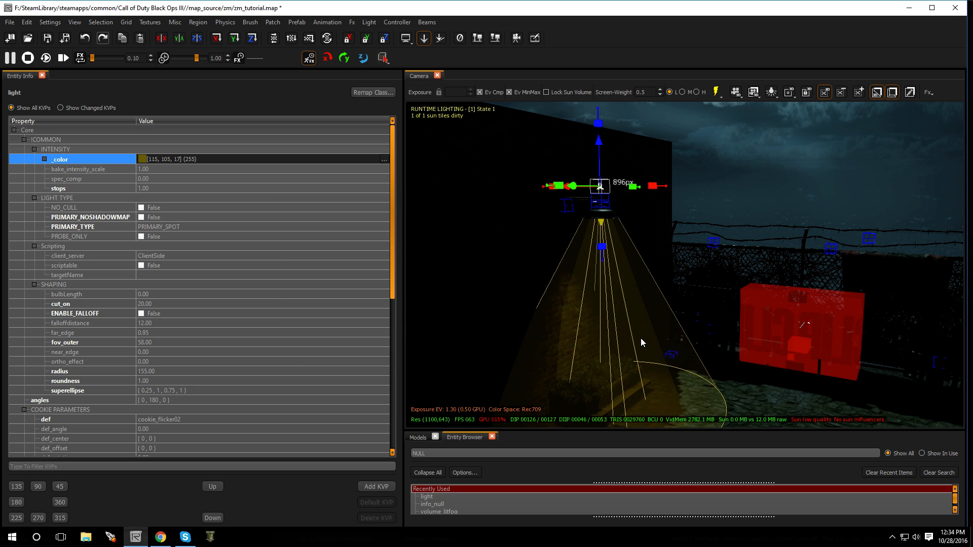
pyautogui.press('Escape')
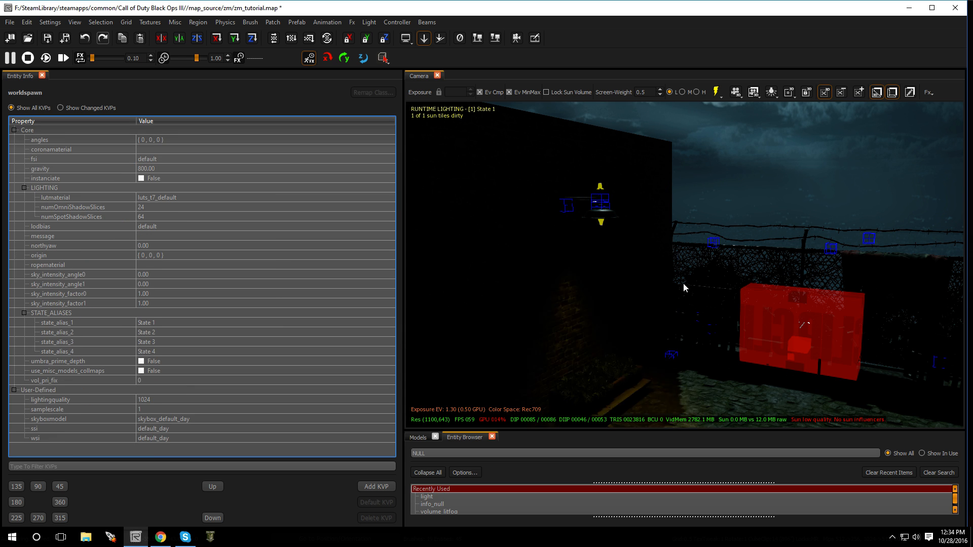
# Set the lighting quality to medium (M) and build the lighting for State 1.
pyautogui.moveTo(682, 285); pyautogui.dragTo(585, 294, button='right')
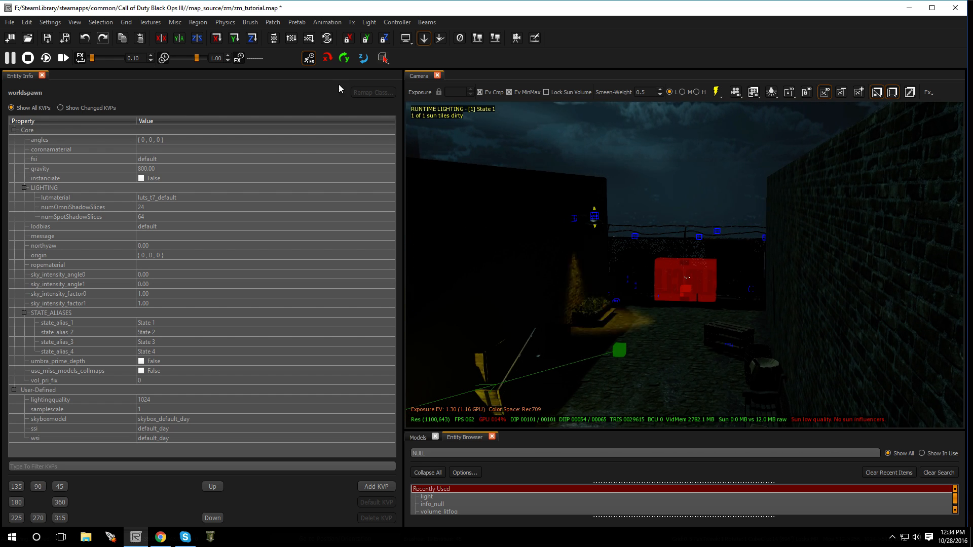
pyautogui.click(682, 92)
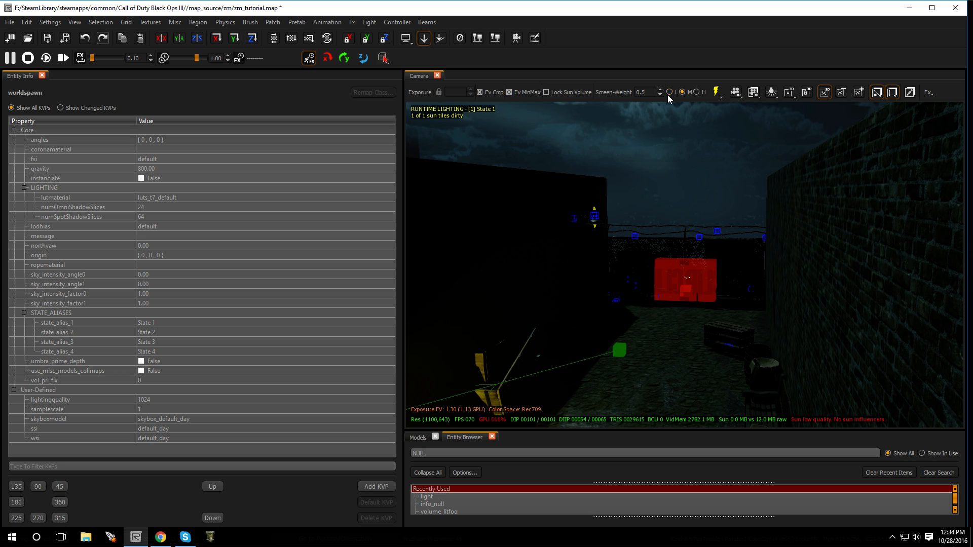
pyautogui.click(718, 93)
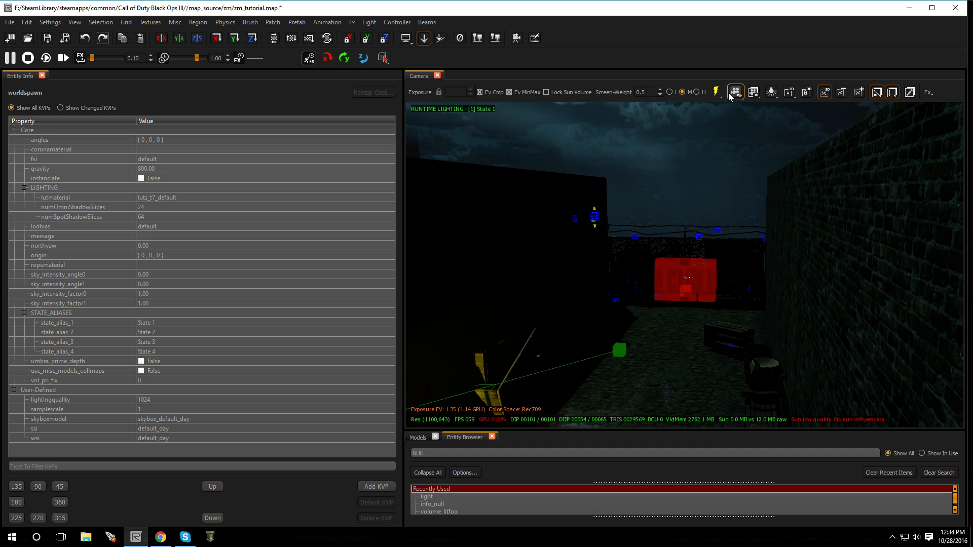
# Inspect the properties of the lit fog volume enclosing the map, deselect it, and return to the wall lamp.
pyautogui.scroll(-10, 488, 221)
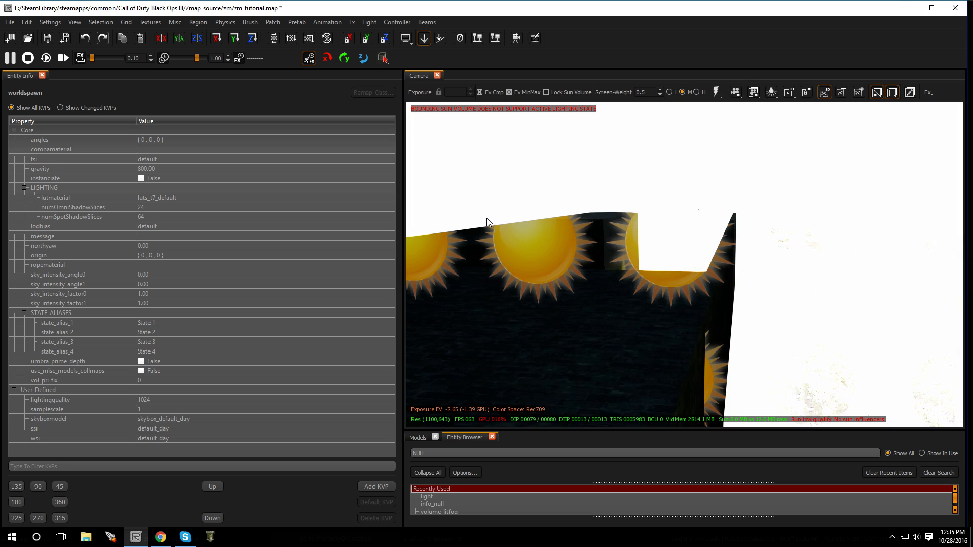
pyautogui.scroll(4, 487, 221)
pyautogui.moveTo(487, 222); pyautogui.dragTo(517, 256, button='right')
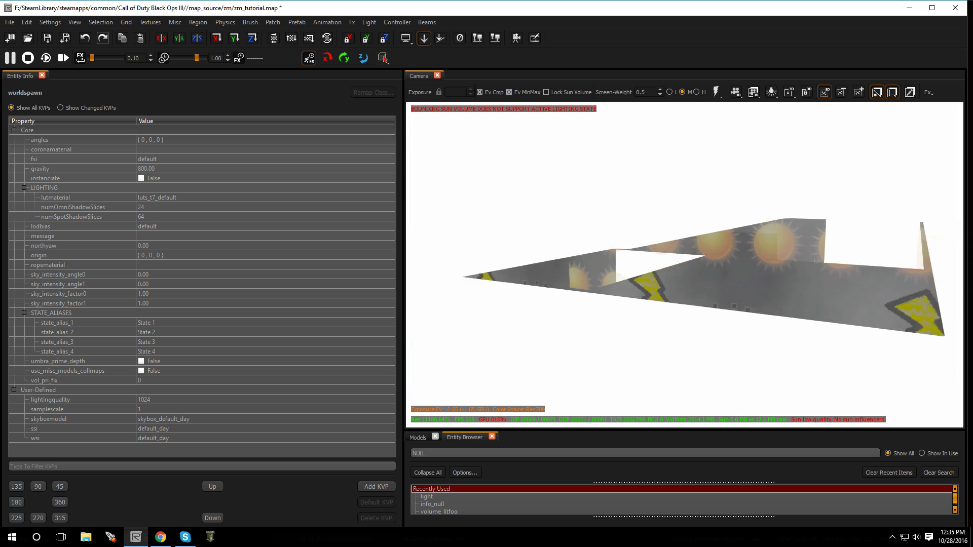
pyautogui.click(637, 243)
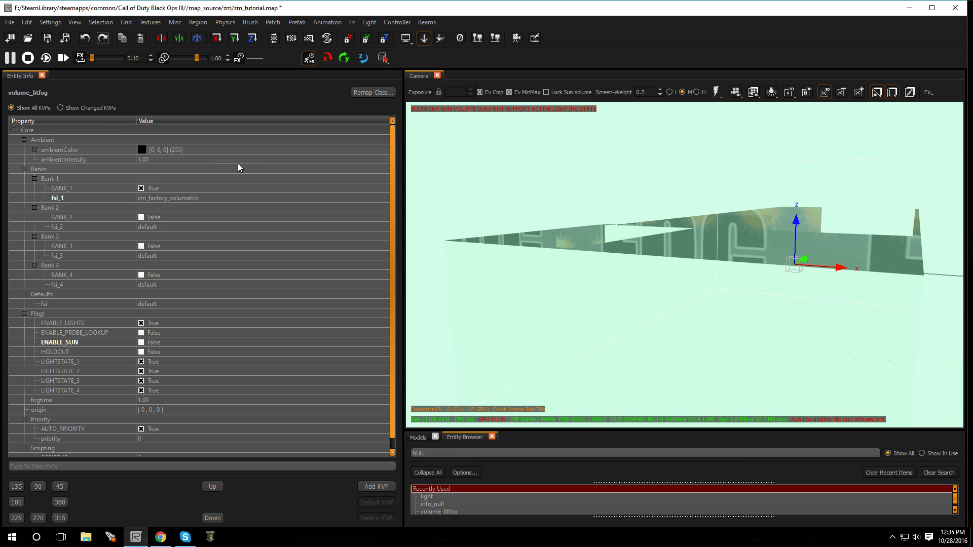
pyautogui.press('Escape')
pyautogui.moveTo(710, 294); pyautogui.dragTo(676, 304, button='right')
pyautogui.moveTo(688, 257); pyautogui.dragTo(642, 257, button='right')
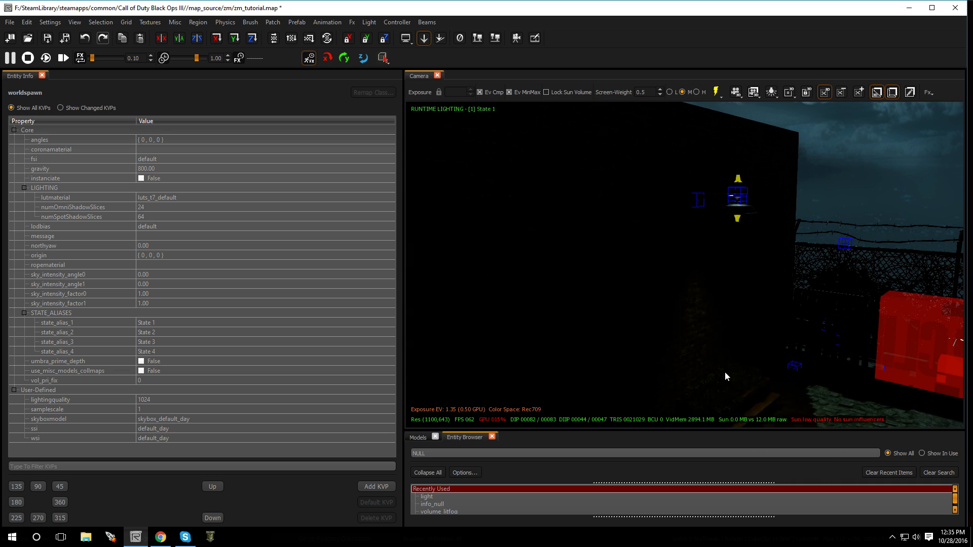
# Select the lit fog volume around the map and enable its ENABLE_SUN flag.
pyautogui.moveTo(710, 380); pyautogui.dragTo(735, 358, button='right')
pyautogui.moveTo(728, 310); pyautogui.dragTo(729, 343, button='right')
pyautogui.press('8')
pyautogui.press('8')
pyautogui.keyDown('shift'); pyautogui.click(735, 232); pyautogui.keyUp('shift')
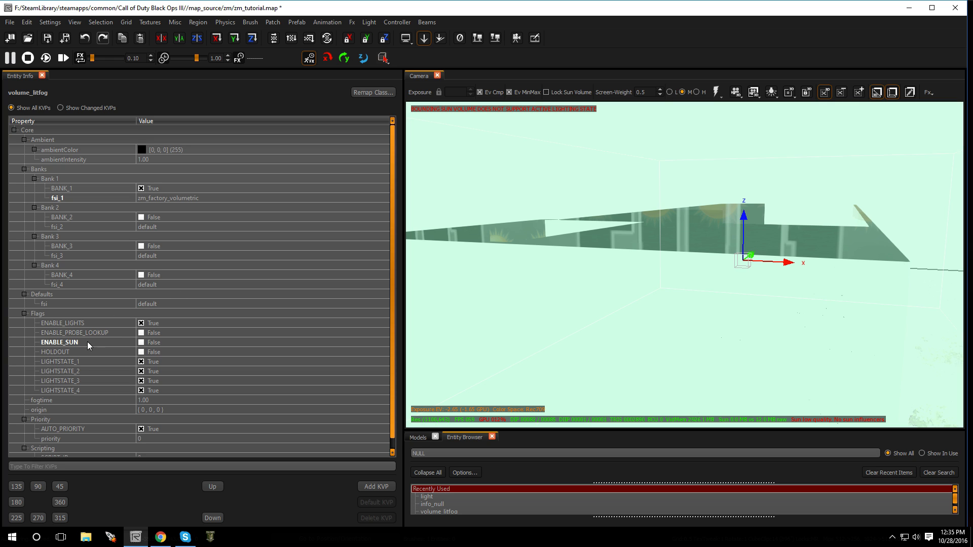
pyautogui.click(141, 342)
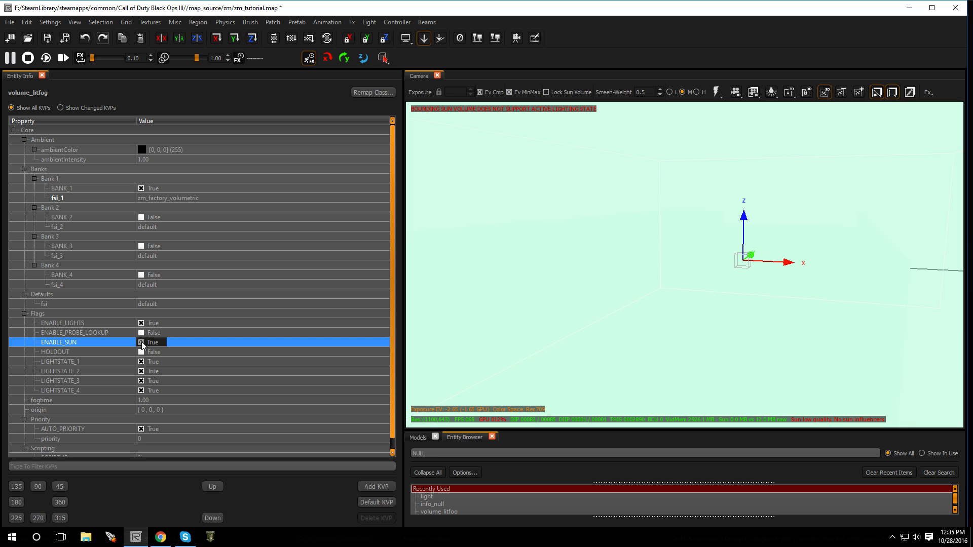
# Check the fog around the yellow spot light, disable ENABLE_SUN on the fog volume, and deselect it.
pyautogui.moveTo(597, 331); pyautogui.dragTo(502, 350, button='right')
pyautogui.moveTo(619, 354); pyautogui.dragTo(373, 370, button='right')
pyautogui.moveTo(558, 349); pyautogui.dragTo(607, 324, button='right')
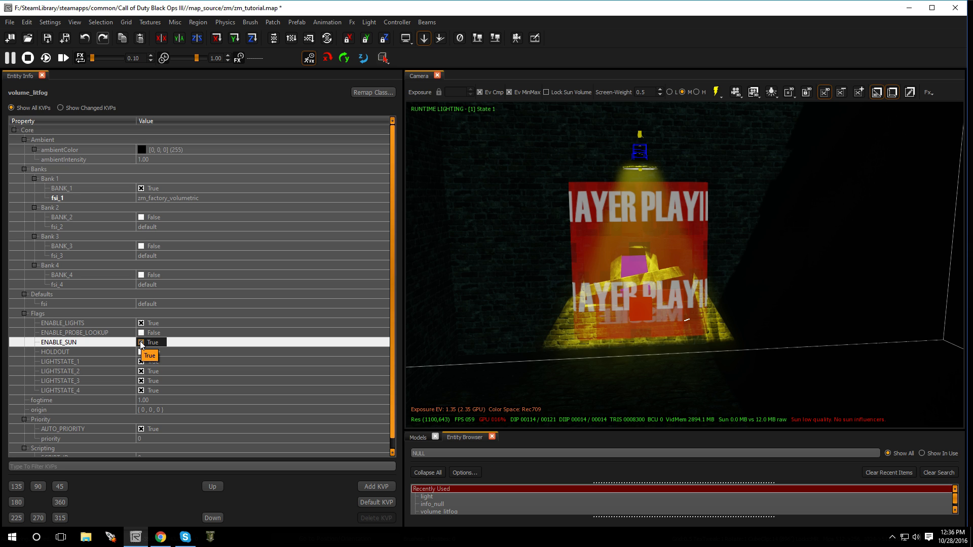
pyautogui.click(141, 343)
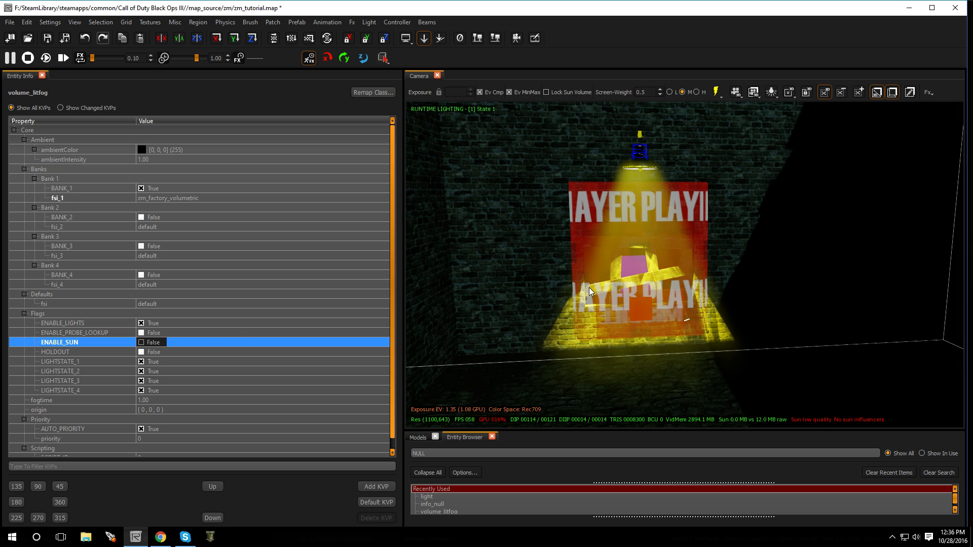
pyautogui.press('Escape')
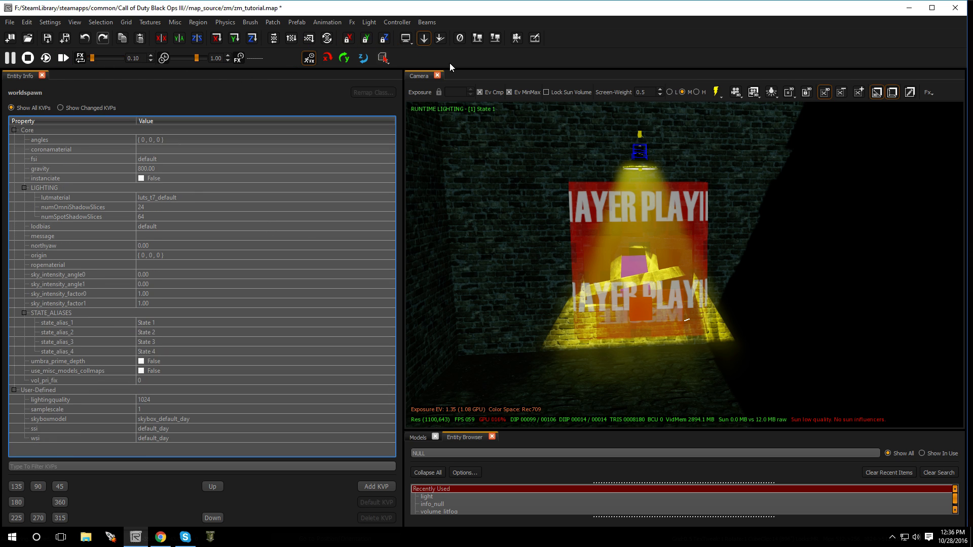
# Switch the camera view to lighting State 2 and build the lighting for it.
pyautogui.click(781, 95)
pyautogui.click(787, 118)
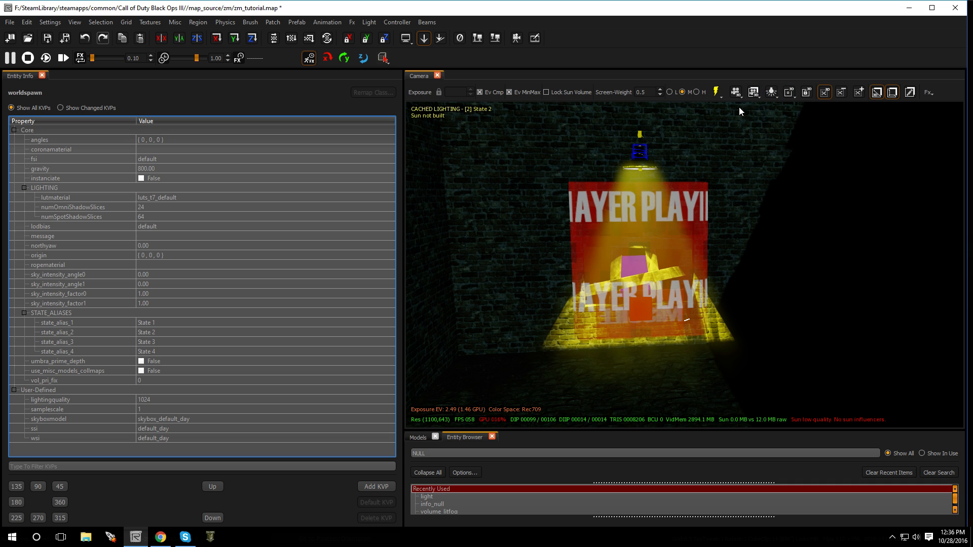
pyautogui.click(715, 92)
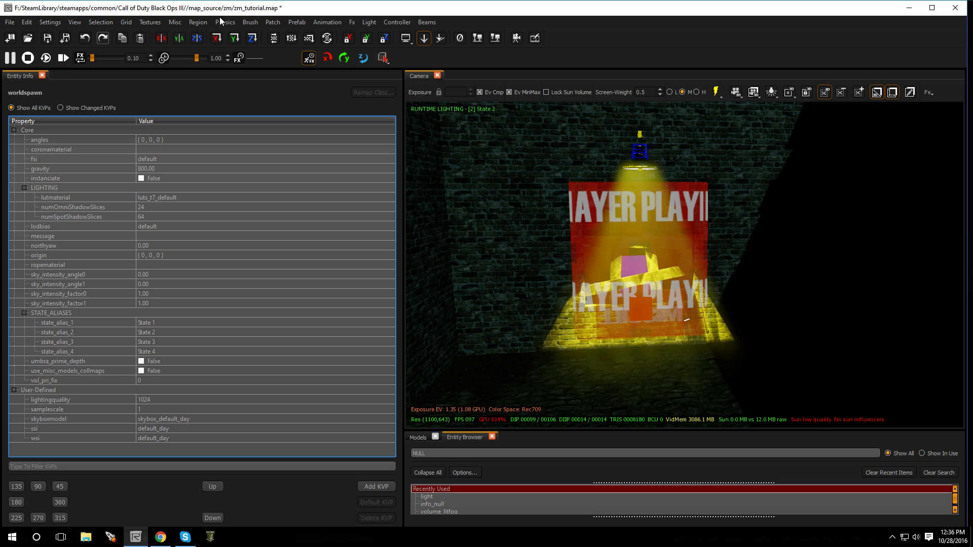
# Save and close the map, exporting its lighting at medium quality with Export Local Probes and Recompute Cached Lighting turned off.
pyautogui.click(10, 22)
pyautogui.click(30, 54)
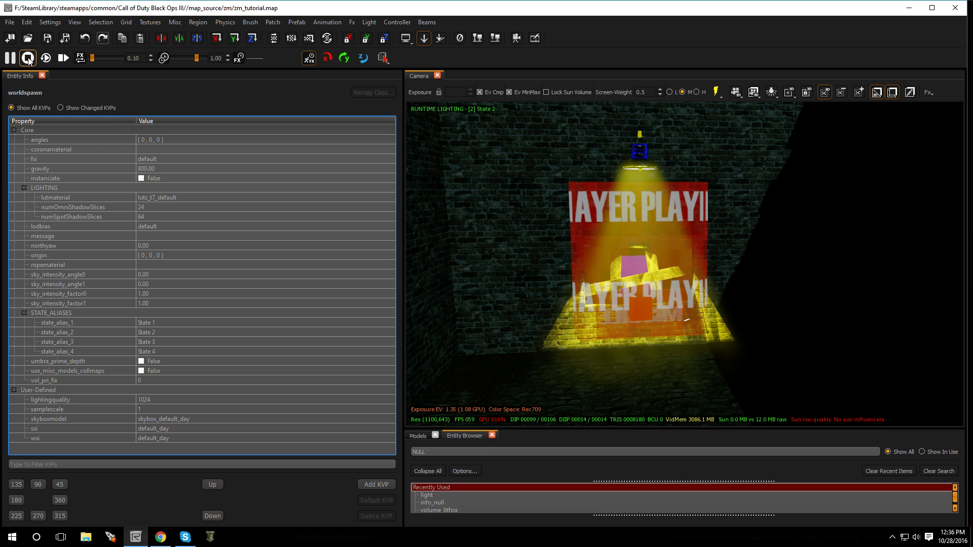
pyautogui.click(963, 9)
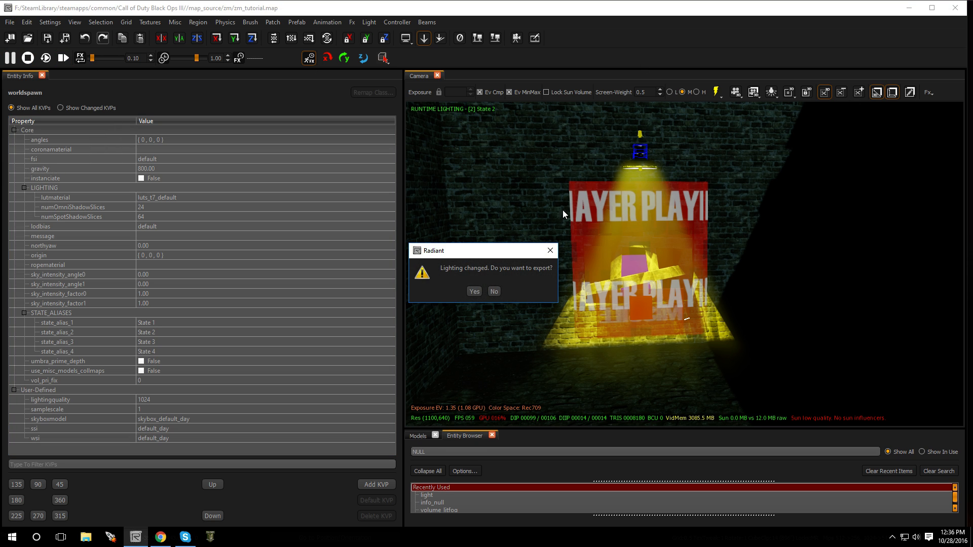
pyautogui.click(475, 293)
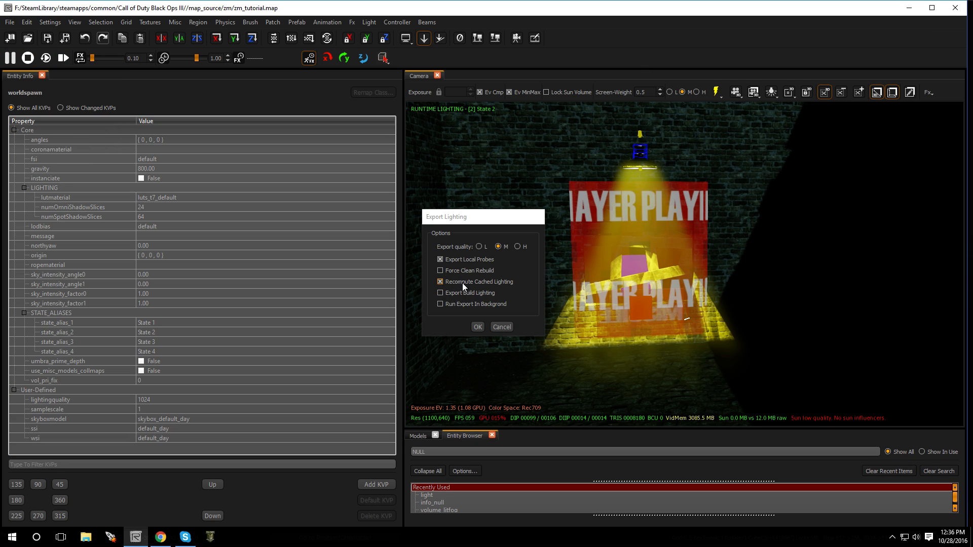
pyautogui.click(440, 281)
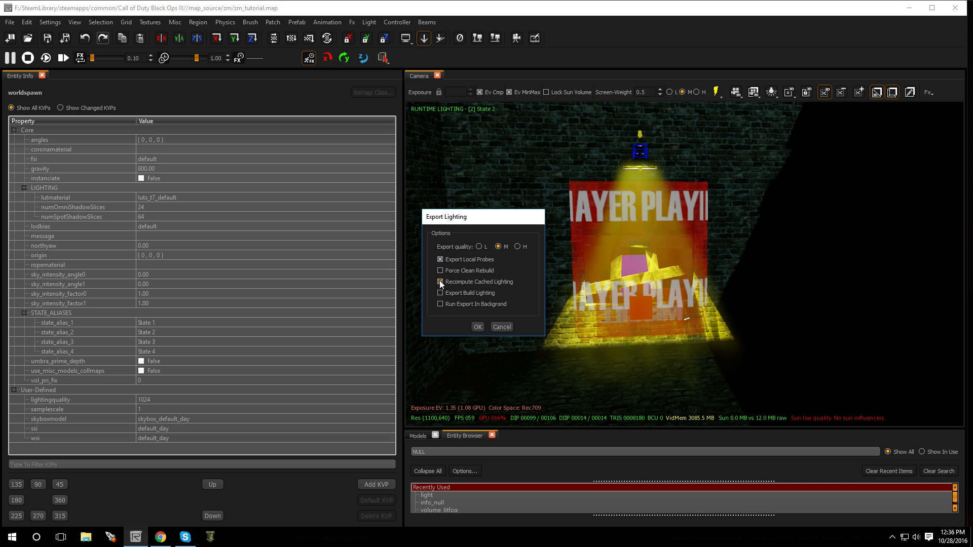
pyautogui.click(440, 259)
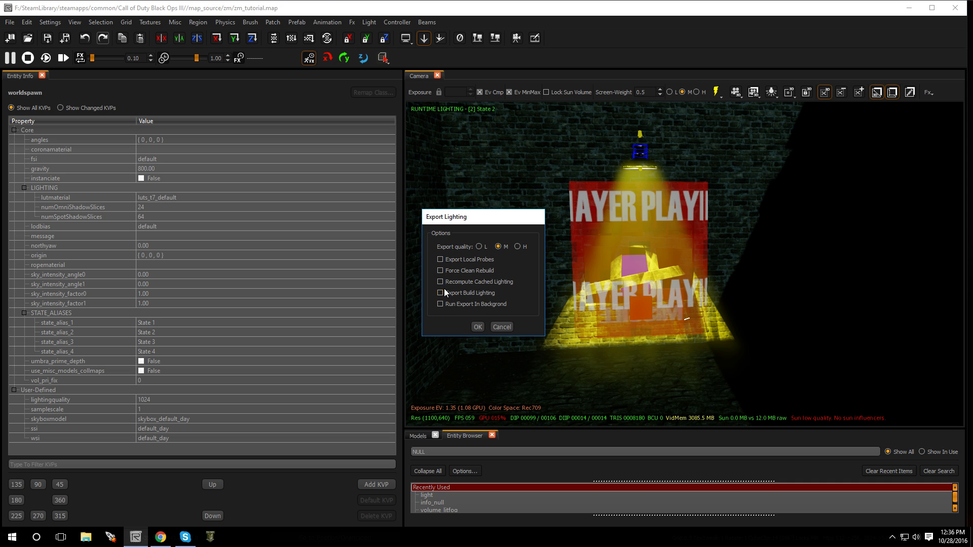
pyautogui.click(476, 327)
# In the Black Ops III Mod Tools Launcher, build zm_tutorial with full Compile, medium Light, Link and Run enabled.
pyautogui.press('super+d')
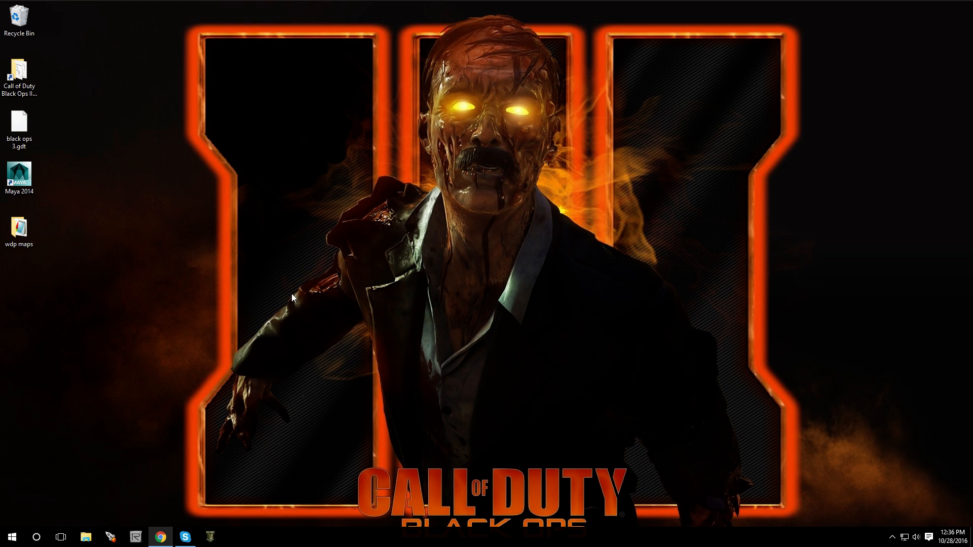
pyautogui.click(115, 540)
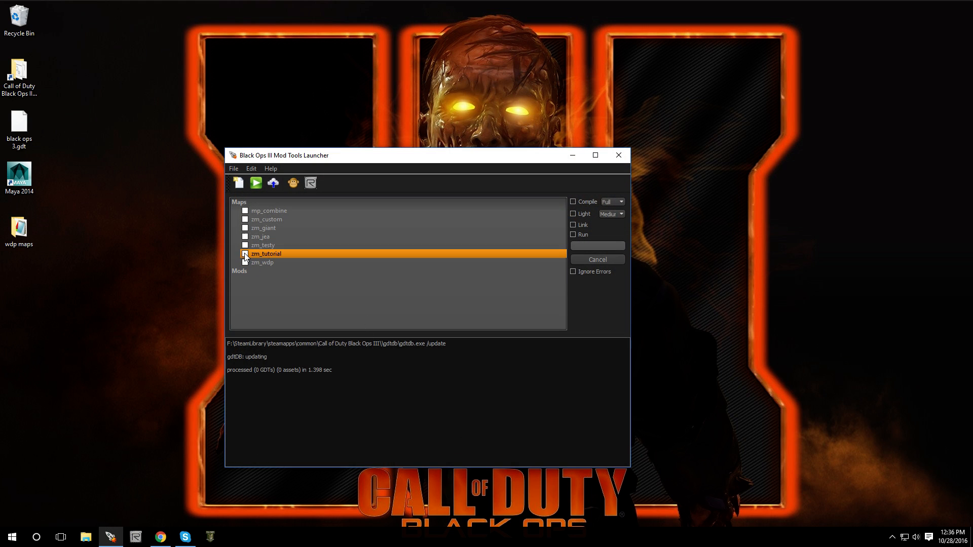
pyautogui.click(245, 254)
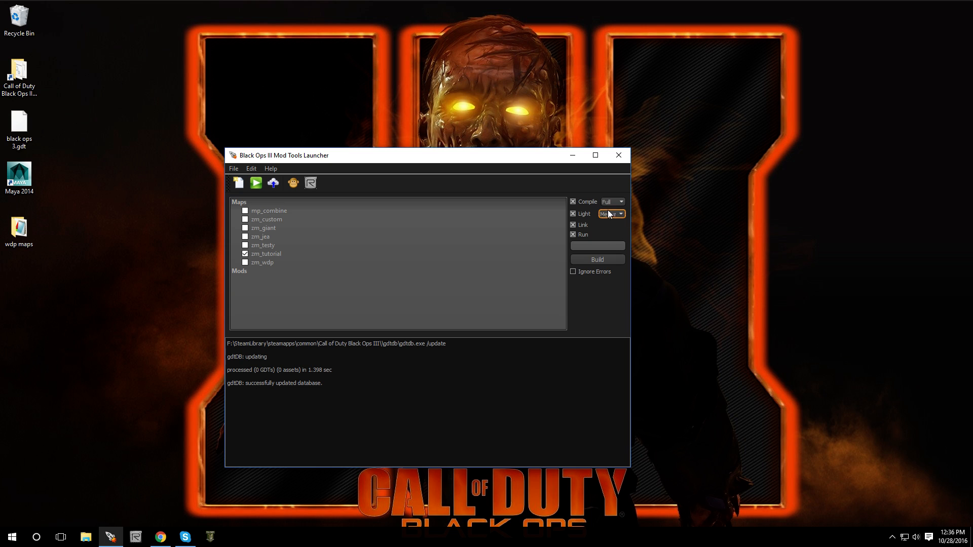
pyautogui.click(598, 259)
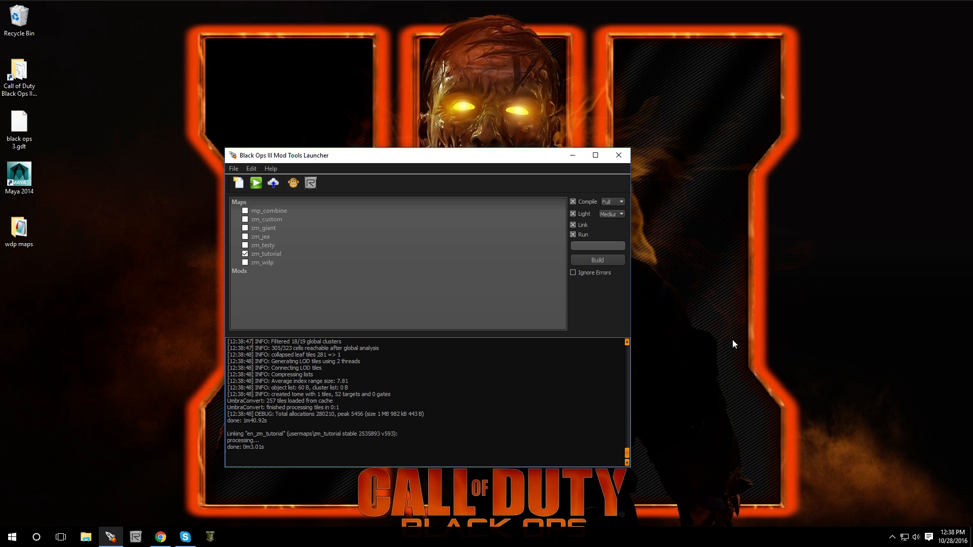
# Open Steam to its library, and return to the Black Ops III Mod Tools Launcher.
pyautogui.click(892, 537)
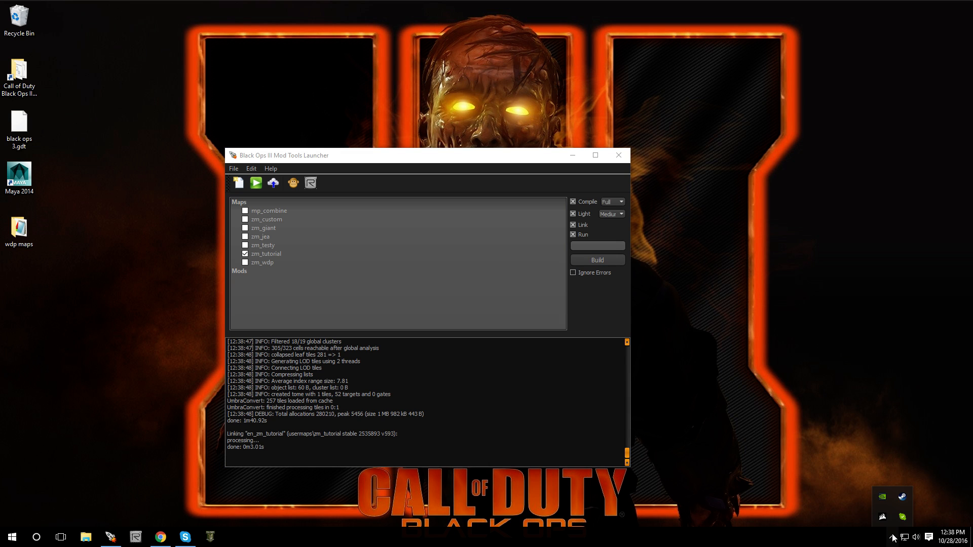
pyautogui.click(898, 501)
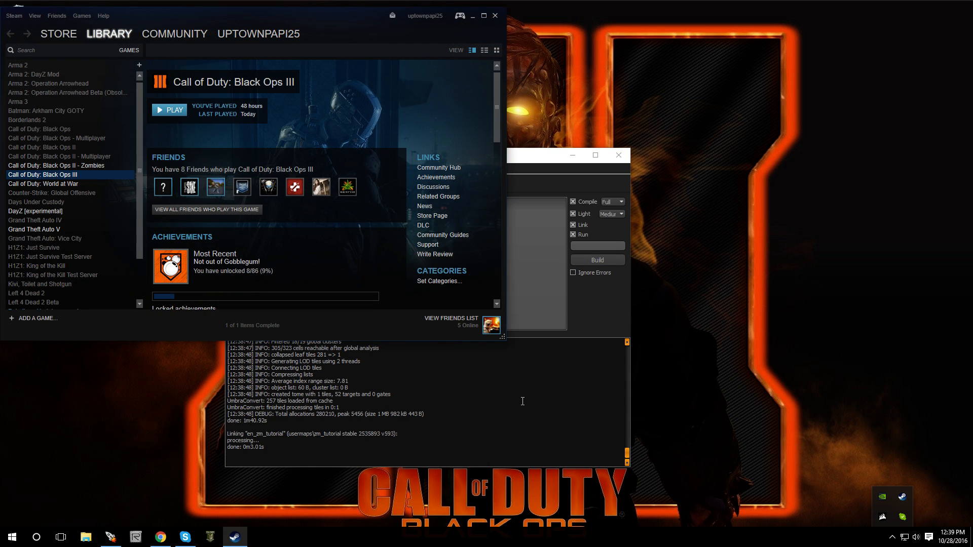
pyautogui.click(528, 397)
# Disable Link, Light and Compile for zm_tutorial, leaving only Run enabled, and launch the map in Black Ops III.
pyautogui.click(573, 225)
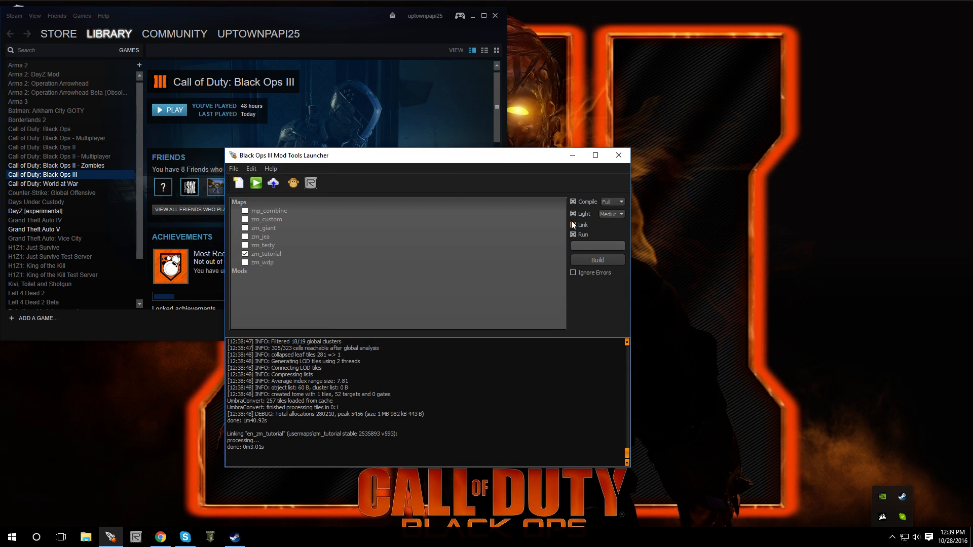
pyautogui.click(573, 213)
pyautogui.click(573, 202)
pyautogui.click(604, 260)
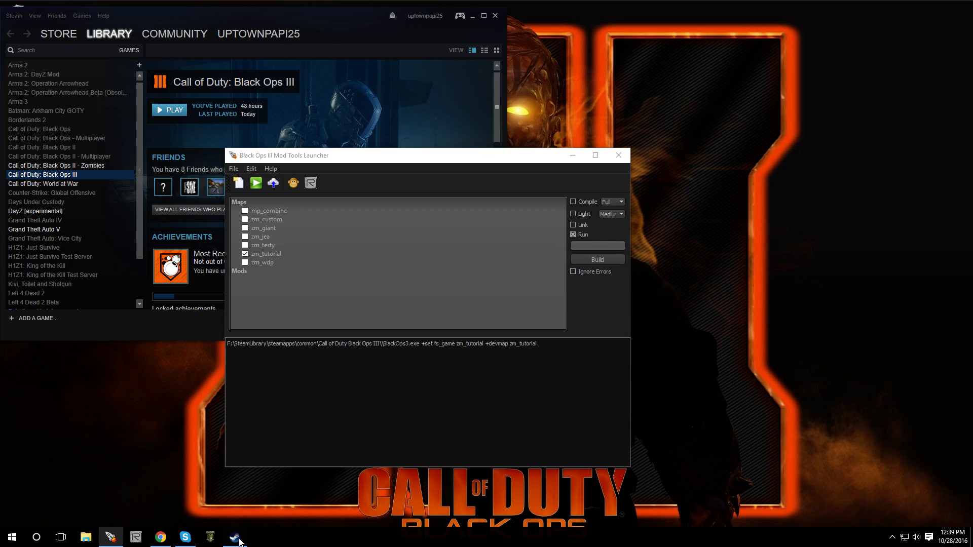
pyautogui.click(535, 308)
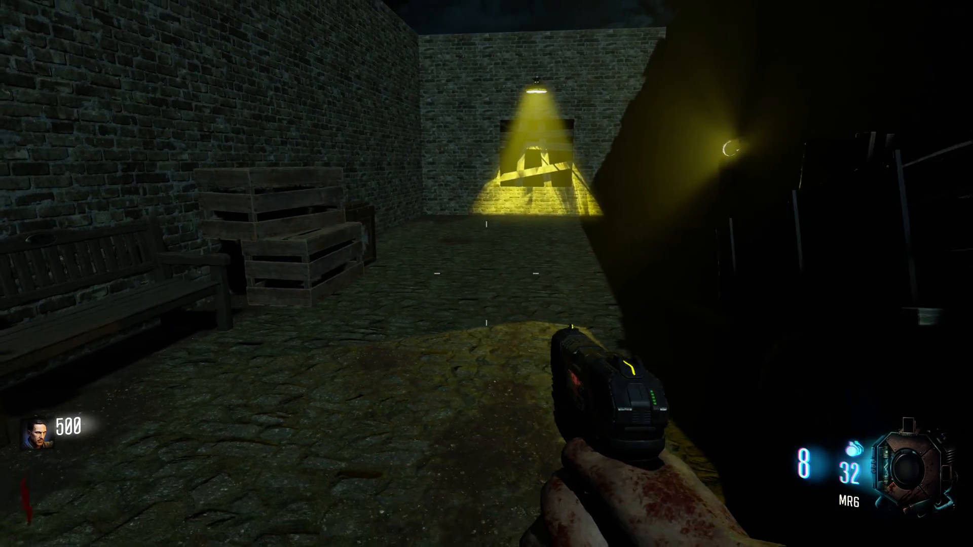
# Walk up to the boarded window to inspect the yellow volumetric spot light in the game.
pyautogui.press('w')
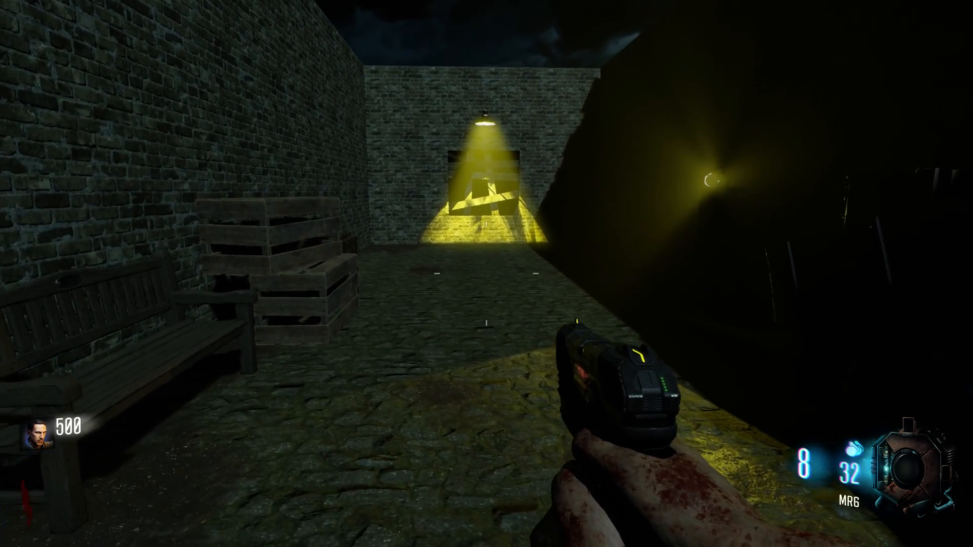
pyautogui.press('w')
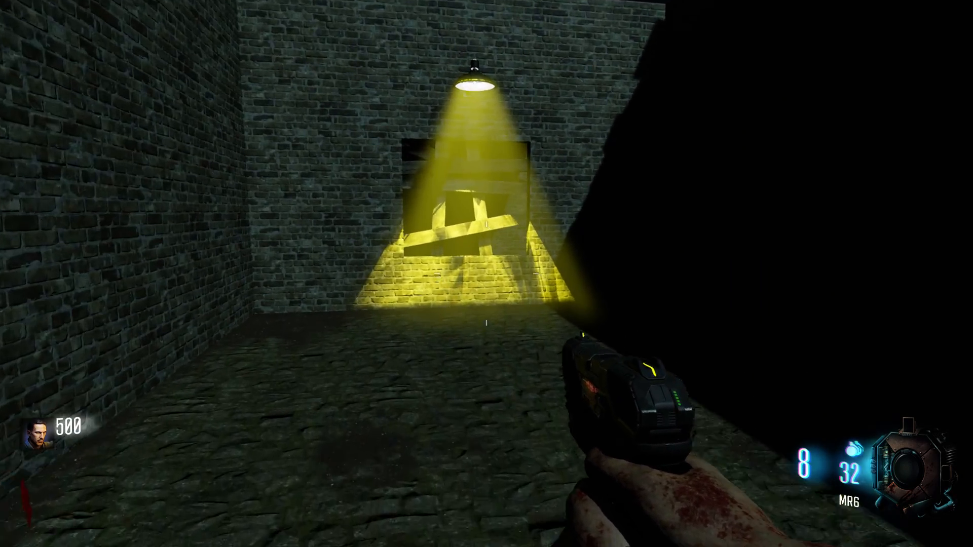
pyautogui.press('w')
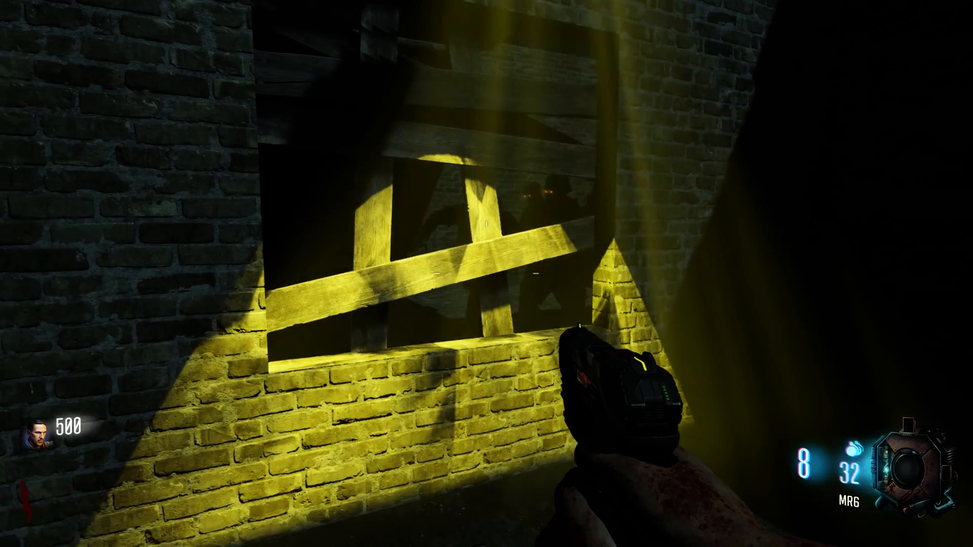
# Shoot the zombies behind the boarded window with the MR6, back away and reload.
pyautogui.rightClick(487, 273)
pyautogui.click(487, 273)
pyautogui.click(487, 274)
pyautogui.click(486, 274)
pyautogui.click(487, 274)
pyautogui.click(486, 274)
pyautogui.press('s')
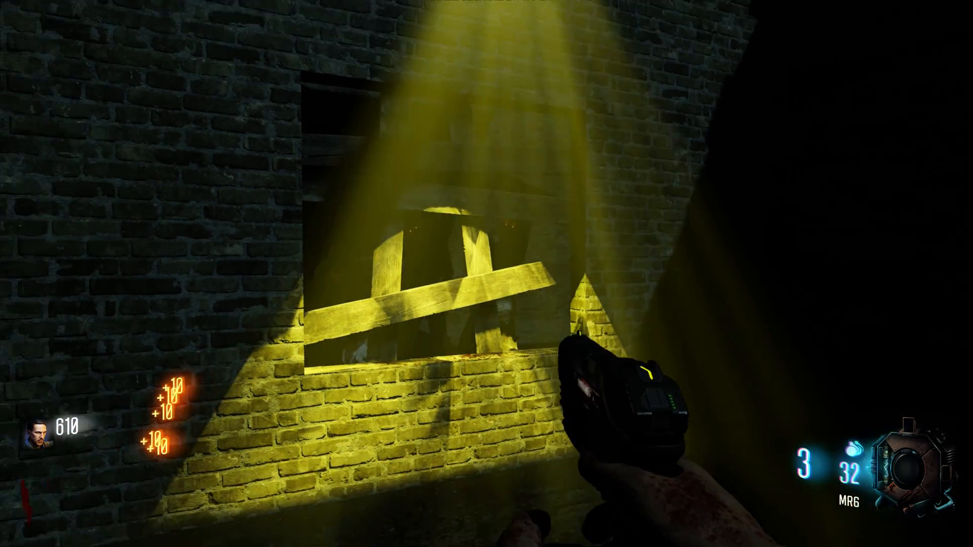
pyautogui.press('r')
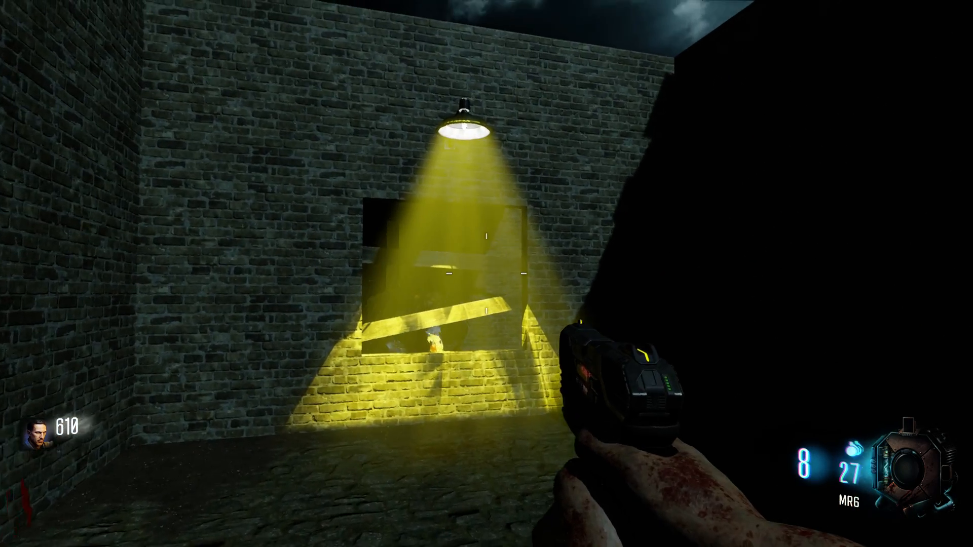
# Examine the lamp above the window, and back down the alley to see how its light falls on the zombies.
pyautogui.press('w')
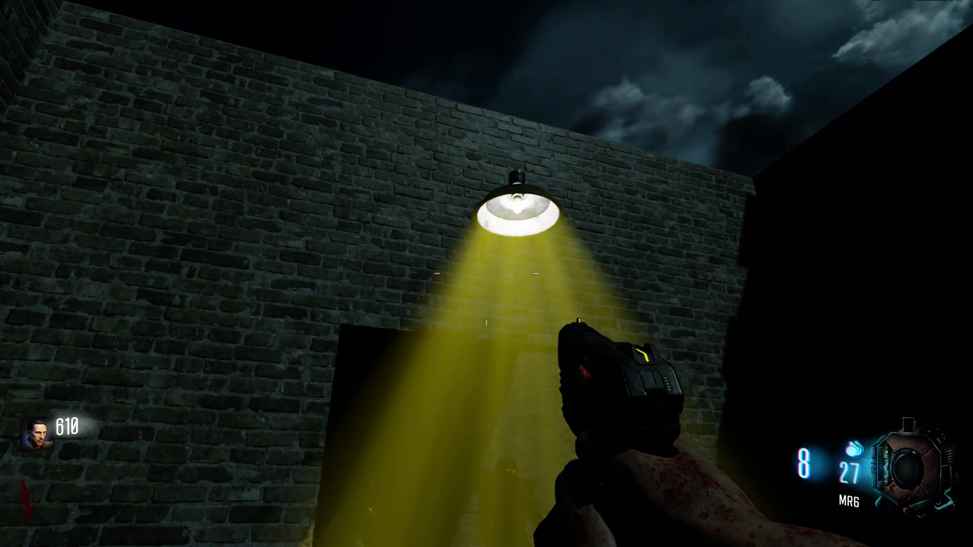
pyautogui.press('s')
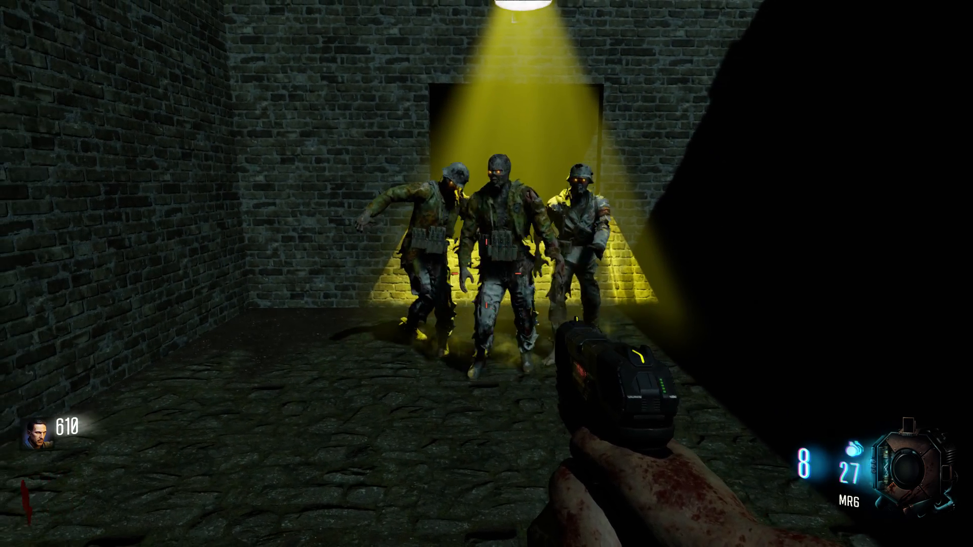
pyautogui.press('s')
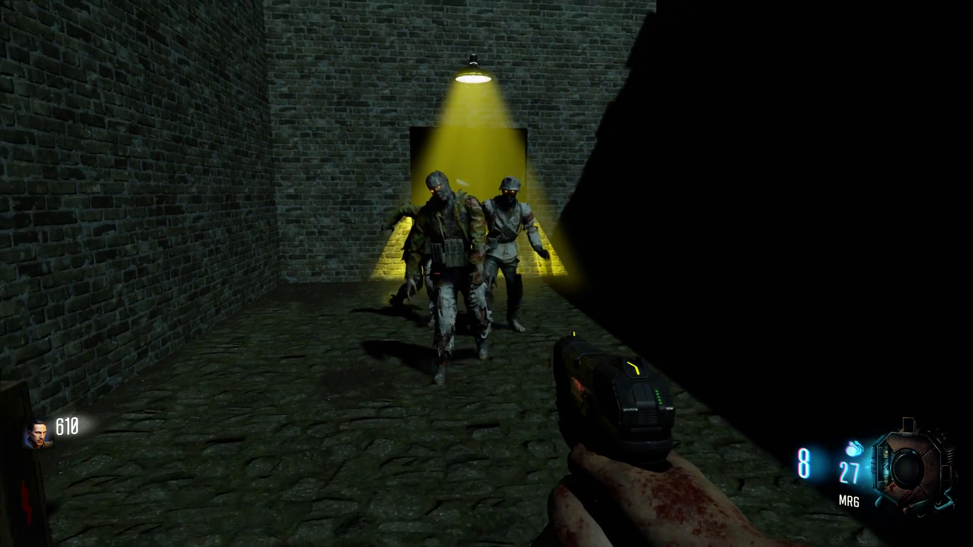
pyautogui.press('s')
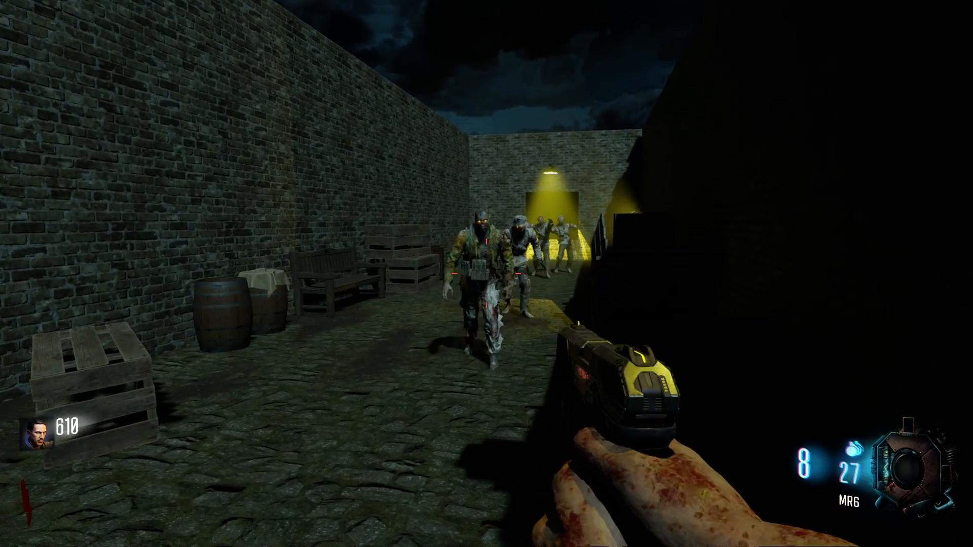
# Fight off the zombies approaching along the alley with the MR6 and melee attacks, and reload the pistol.
pyautogui.press('w')
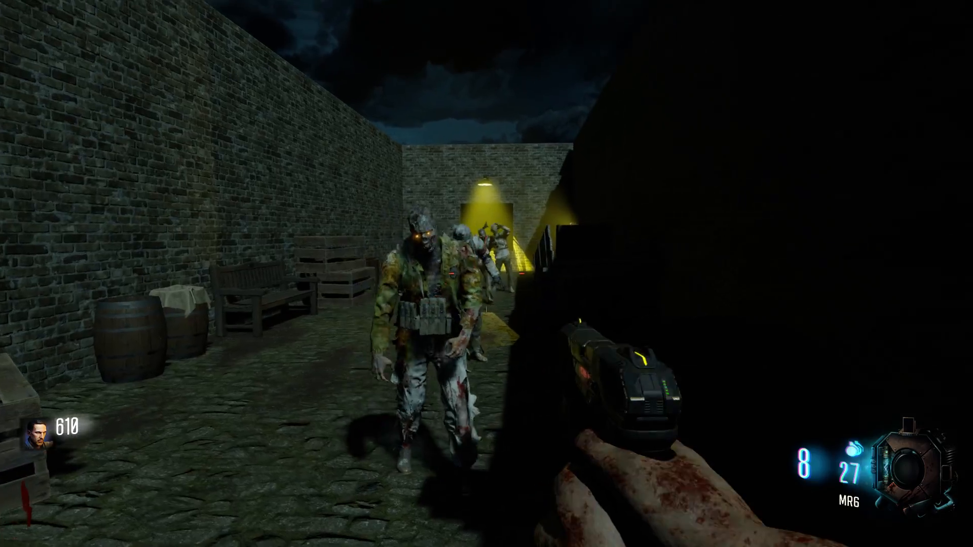
pyautogui.click(486, 274)
pyautogui.click(487, 274)
pyautogui.click(487, 273)
pyautogui.click(486, 274)
pyautogui.click(486, 274)
pyautogui.click(487, 273)
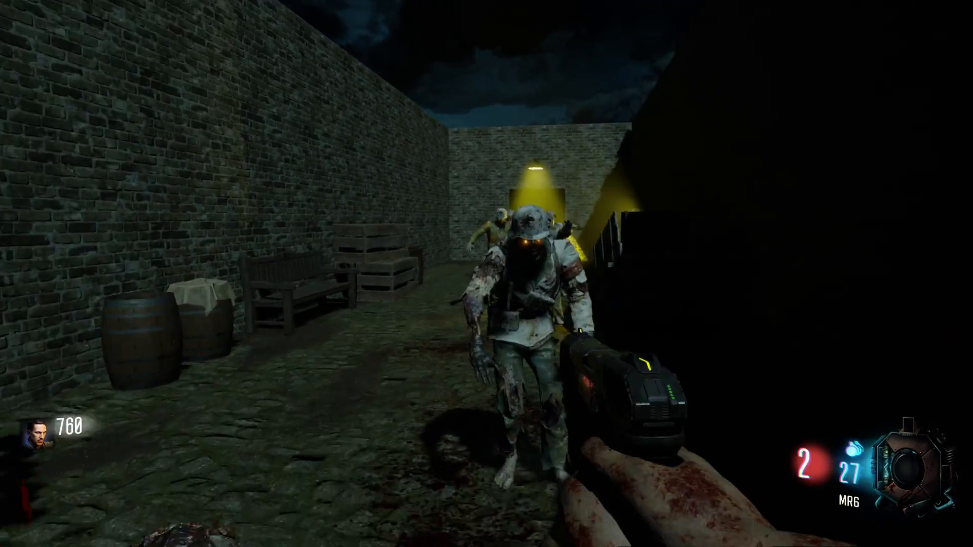
pyautogui.press('v')
pyautogui.press('v')
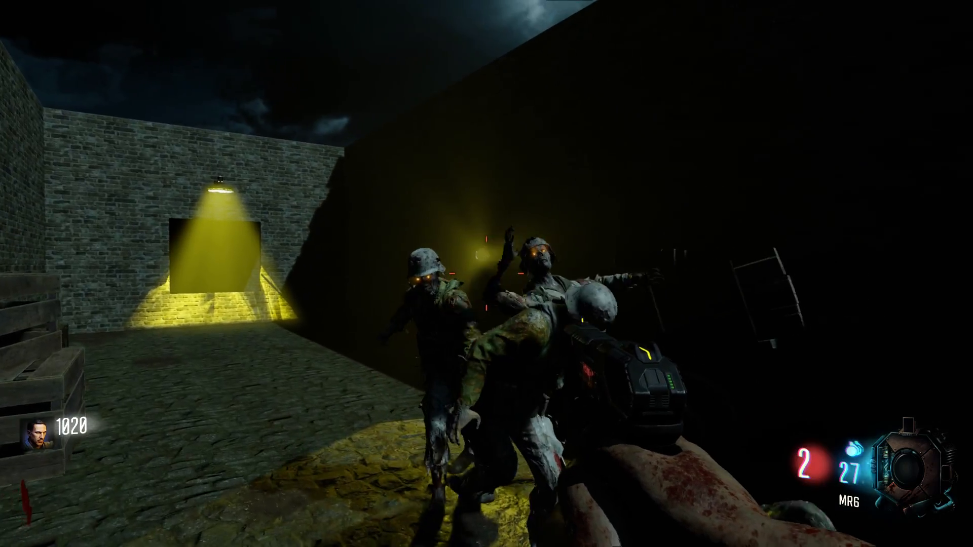
pyautogui.click(486, 273)
pyautogui.click(486, 274)
pyautogui.press('v')
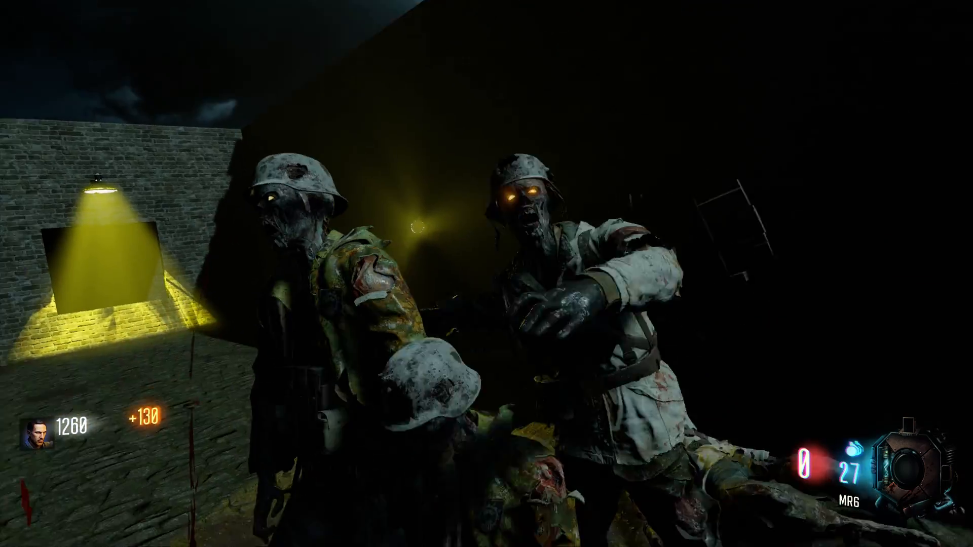
pyautogui.press('v')
pyautogui.press('r')
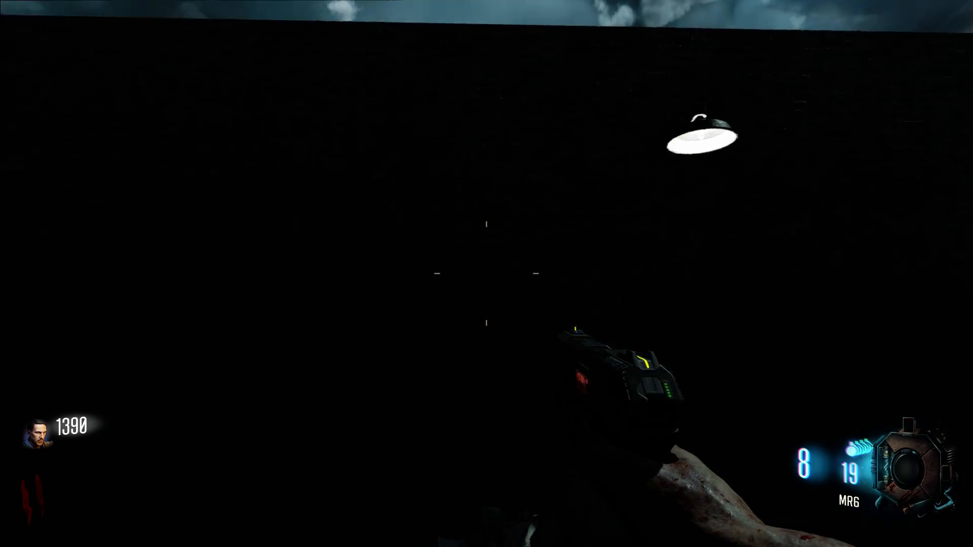
# Walk back along the alley to examine the spot light's beam on a zombie climbing through the window.
pyautogui.press('w')
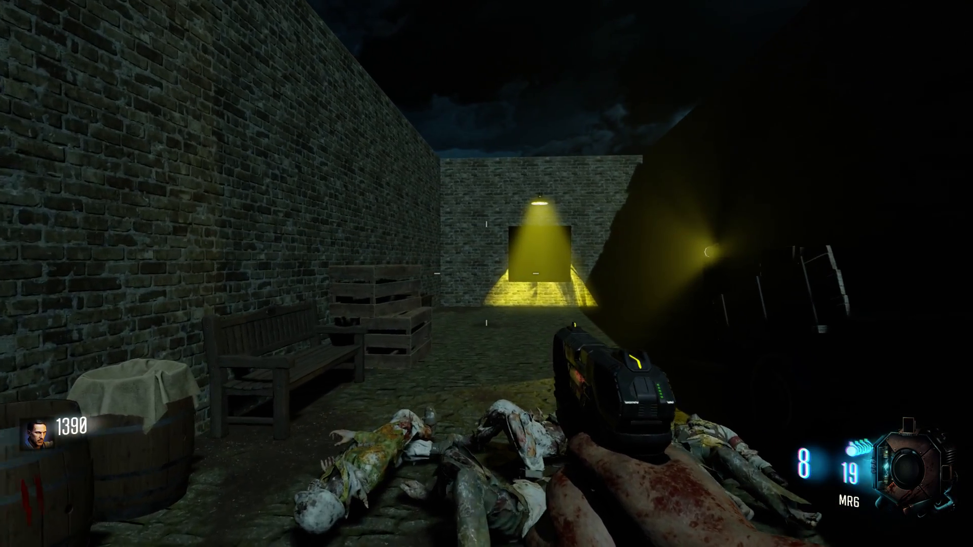
pyautogui.press('w')
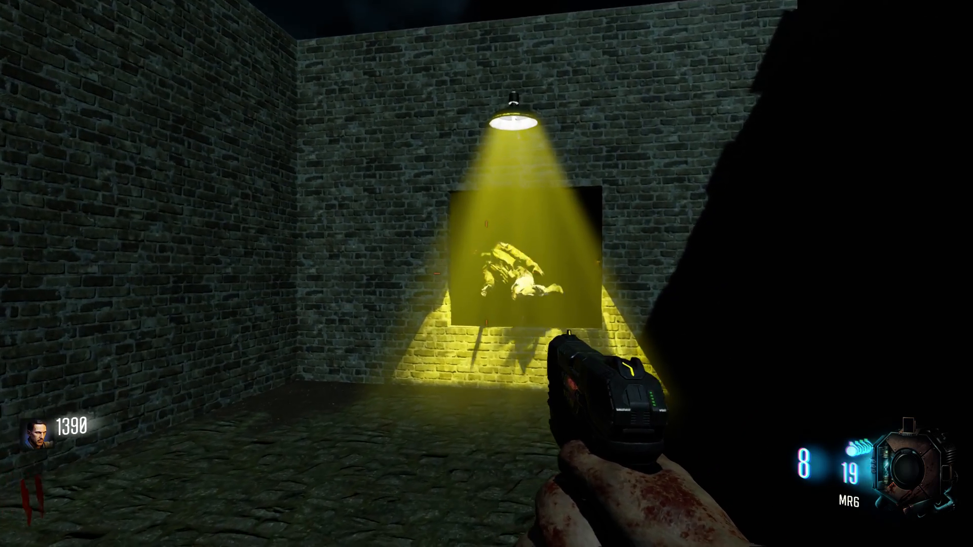
pyautogui.press('w')
# Aim at the zombies coming through the lit window, shoot them with the MR6 and melee the nearest one.
pyautogui.rightClick(487, 273)
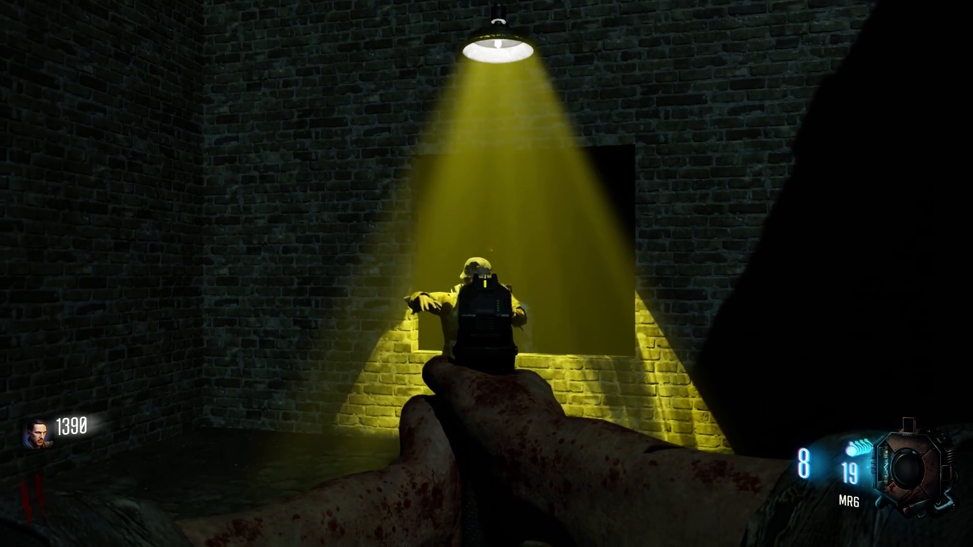
pyautogui.click(486, 274)
pyautogui.click(487, 274)
pyautogui.click(486, 274)
pyautogui.click(487, 274)
pyautogui.click(486, 274)
pyautogui.click(487, 273)
pyautogui.press('v')
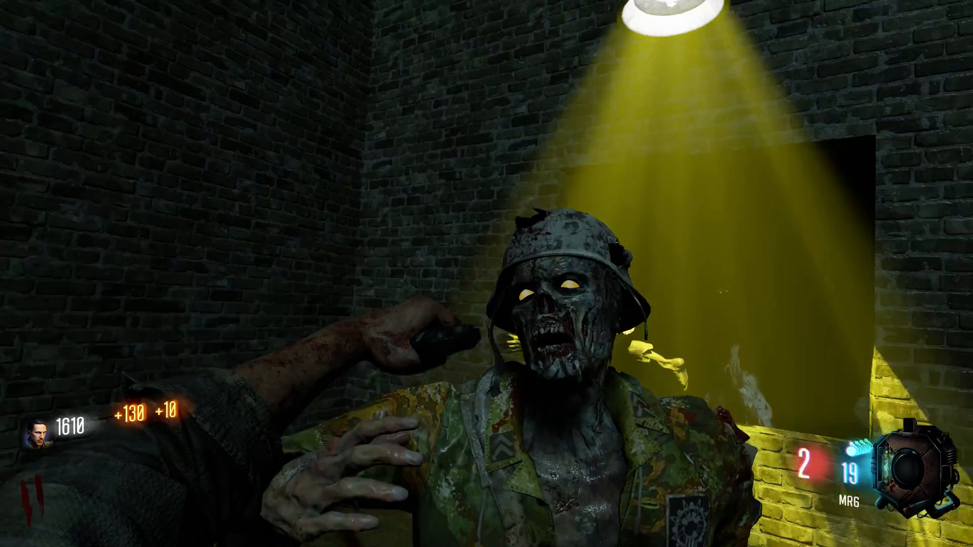
# Retreat down the alley from the zombies, firing the MR6's last rounds and throwing a grenade at the group.
pyautogui.press('s')
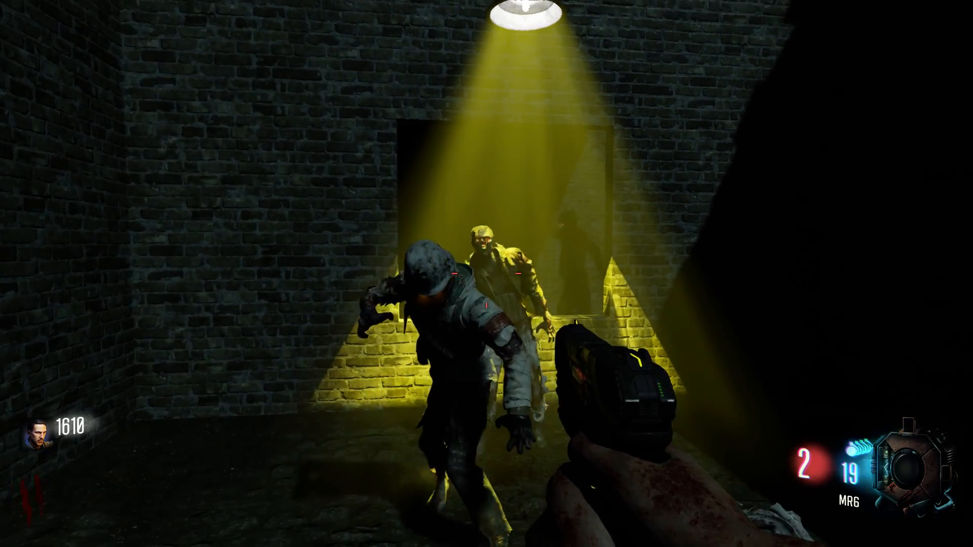
pyautogui.press('s')
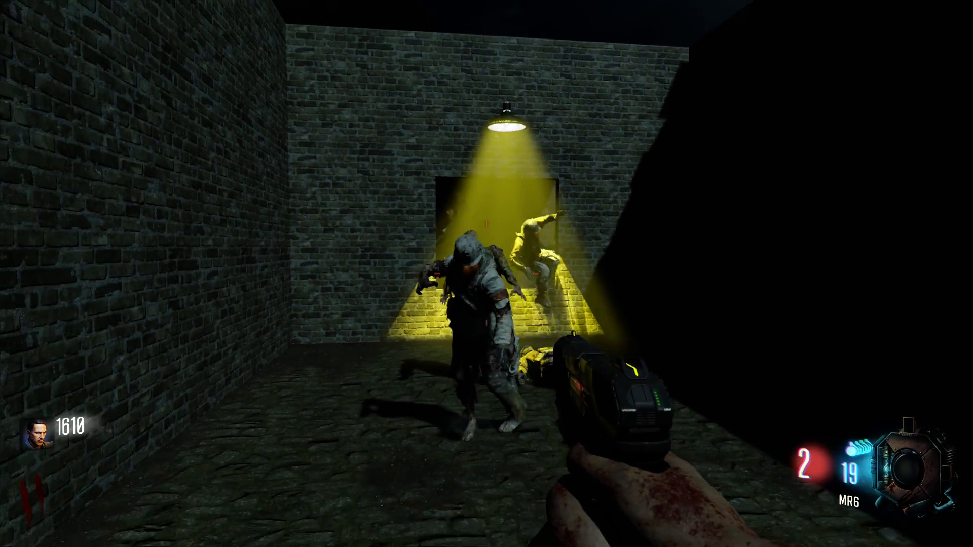
pyautogui.click(486, 274)
pyautogui.click(486, 274)
pyautogui.press('s')
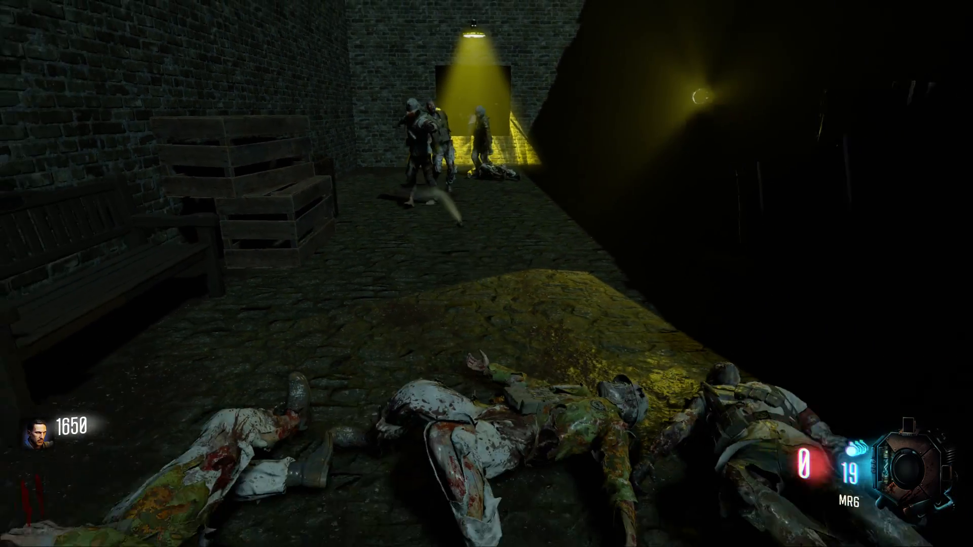
pyautogui.press('s')
pyautogui.press('g')
pyautogui.press('s')
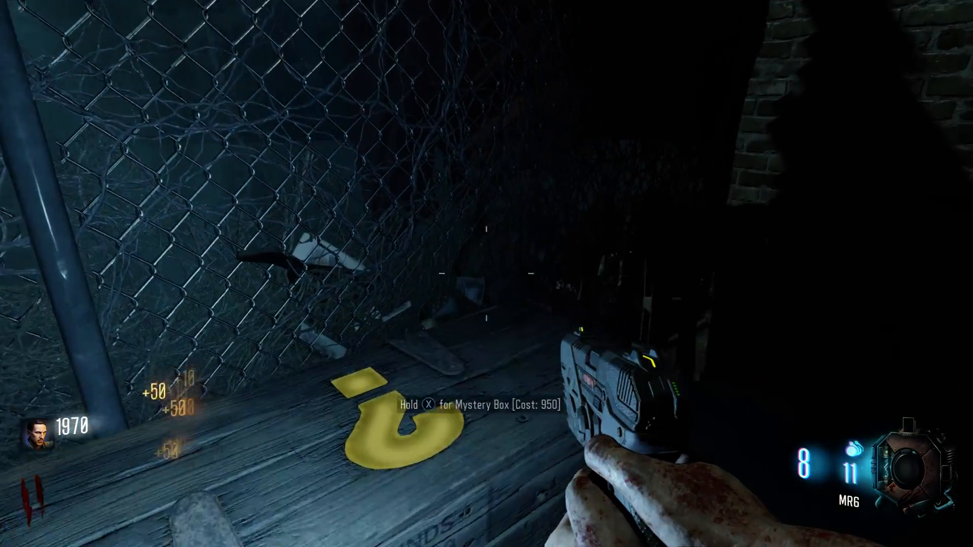
# Buy a weapon from the Mystery Box, take the Bootlegger and return to the lit alley.
pyautogui.press('f')
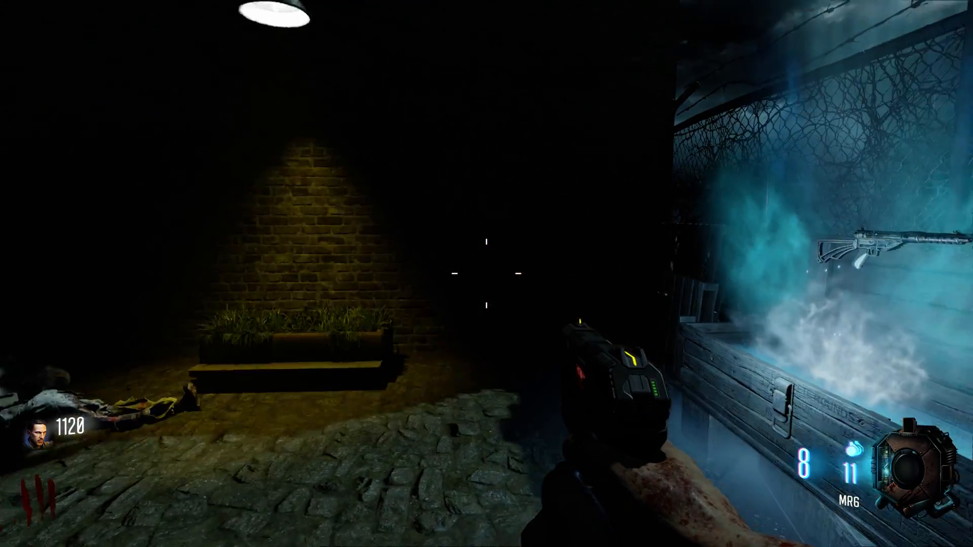
pyautogui.press('f')
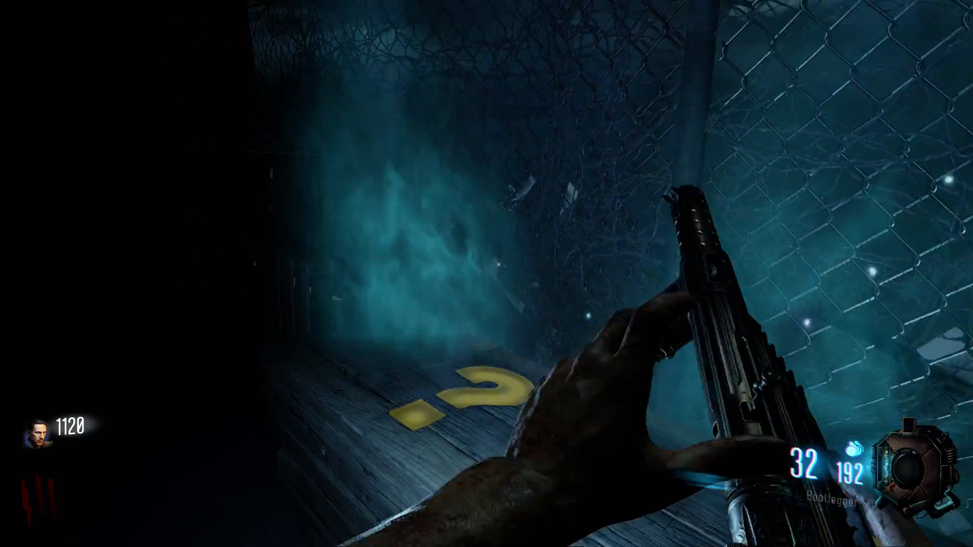
pyautogui.press('w')
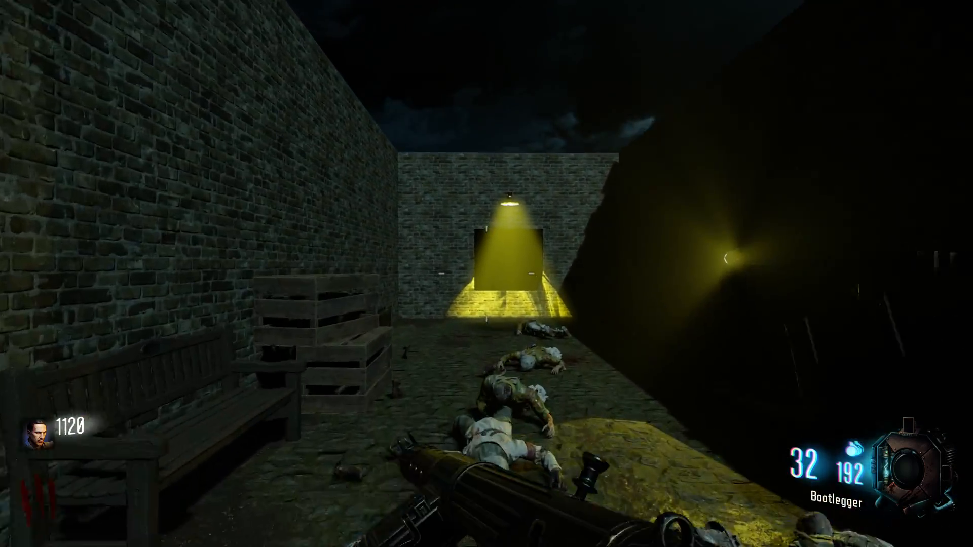